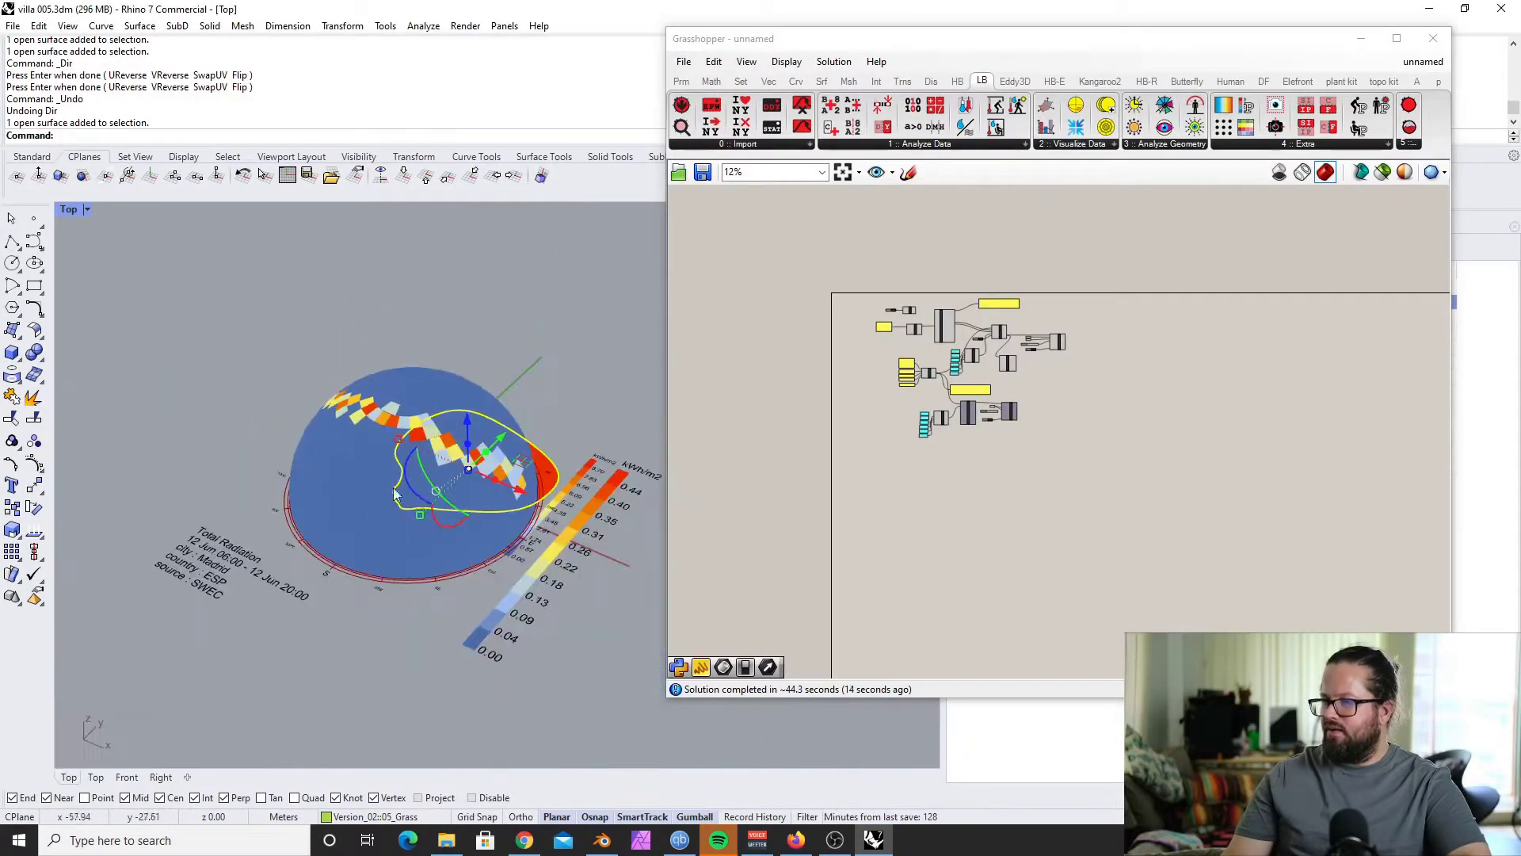
Step: Examine the radiation sky dome from several angles, following the coloured sun-path patches and the radiation legend
{"action": "right_click_drag", "start_coordinate": [420, 444], "coordinate": [462, 416]}
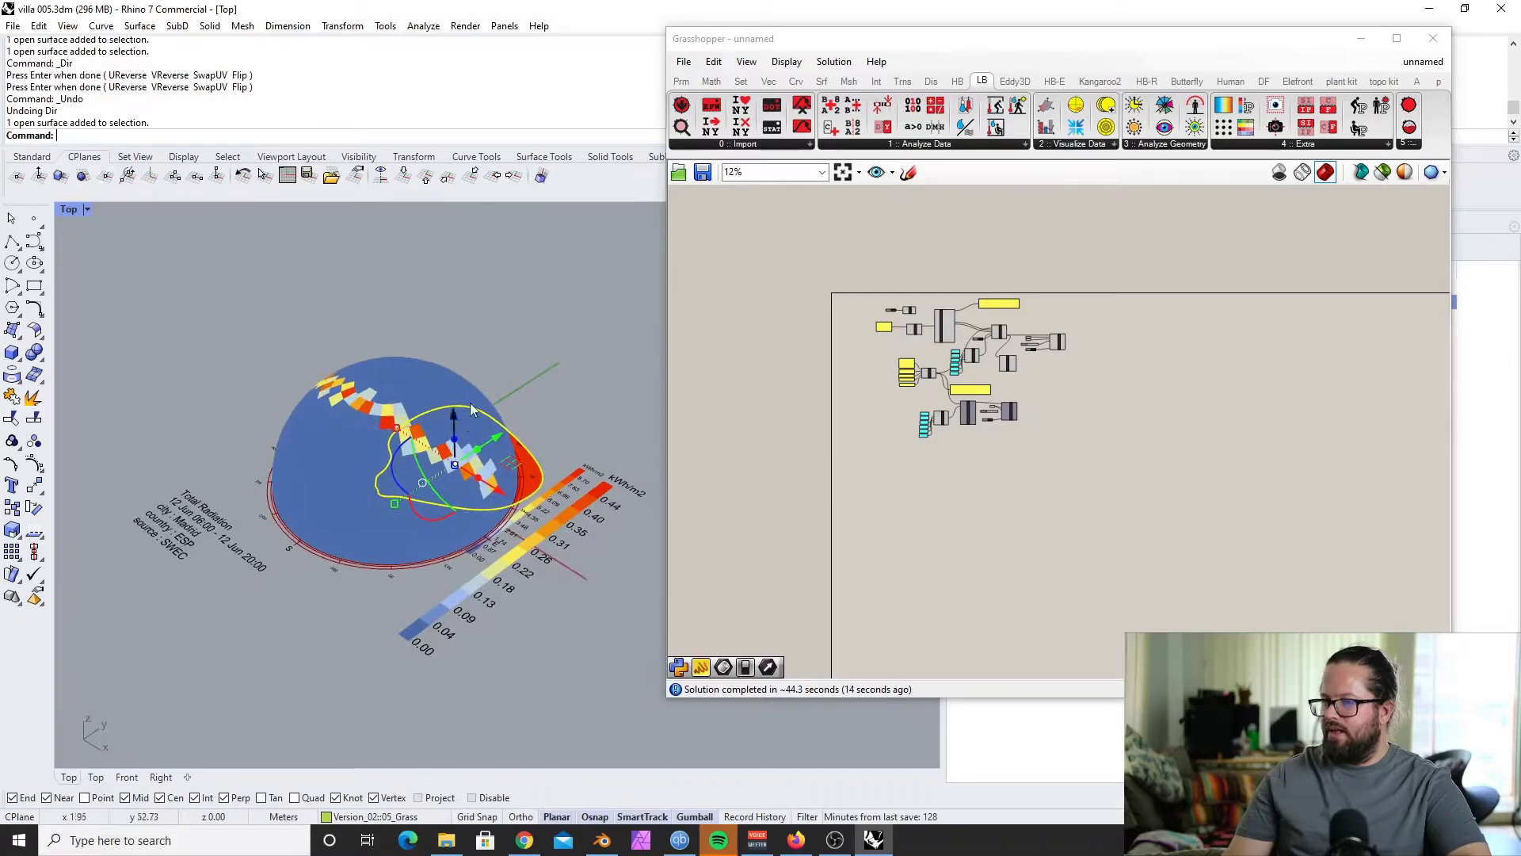
{"action": "scroll", "coordinate": [744, 269], "scroll_direction": "up", "scroll_amount": 3}
{"action": "scroll", "coordinate": [447, 411], "scroll_direction": "up", "scroll_amount": 3}
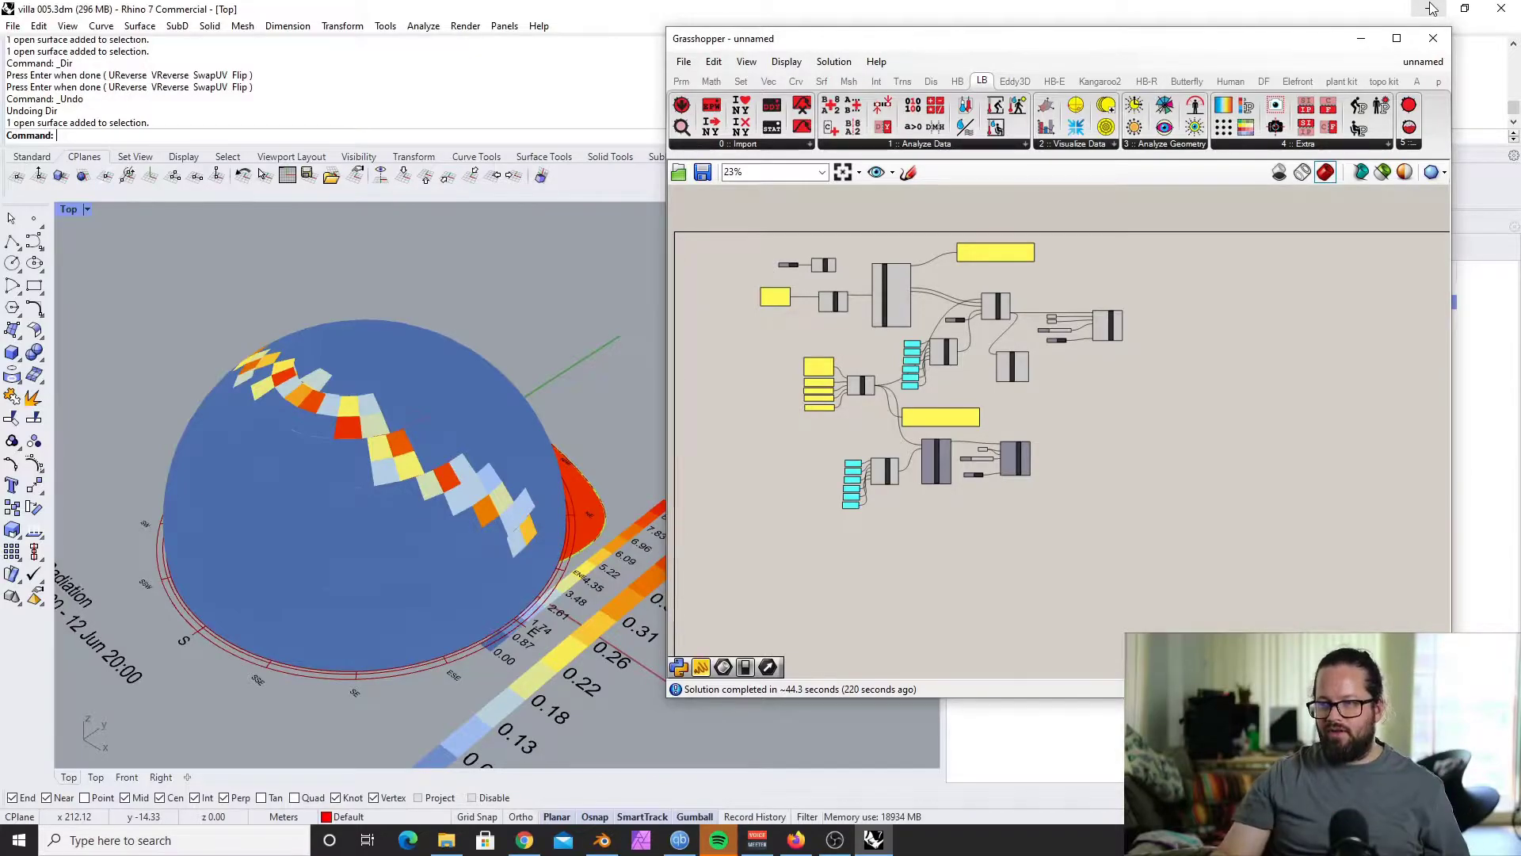
{"action": "right_click_drag", "start_coordinate": [309, 435], "coordinate": [393, 531]}
{"action": "scroll", "coordinate": [206, 407], "scroll_direction": "down", "scroll_amount": 6}
{"action": "right_click_drag", "start_coordinate": [204, 408], "coordinate": [411, 516]}
{"action": "scroll", "coordinate": [406, 288], "scroll_direction": "up", "scroll_amount": 5}
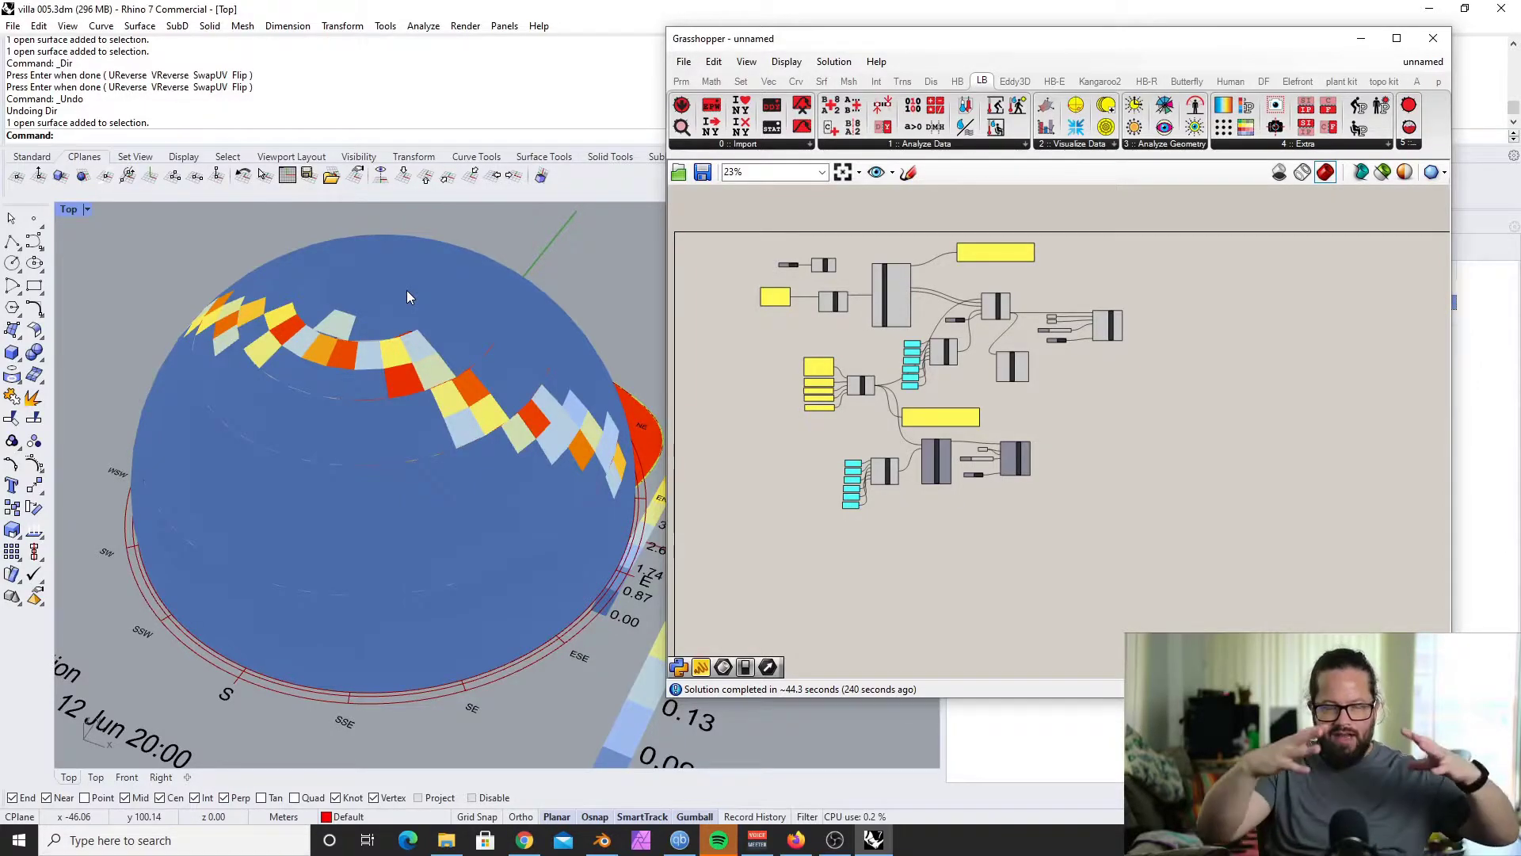
{"action": "right_click_drag", "start_coordinate": [407, 290], "coordinate": [527, 529]}
{"action": "scroll", "coordinate": [382, 412], "scroll_direction": "down", "scroll_amount": 4}
{"action": "right_click_drag", "start_coordinate": [331, 575], "coordinate": [564, 457]}
{"action": "right_click_drag", "start_coordinate": [639, 550], "coordinate": [521, 526]}
{"action": "scroll", "coordinate": [518, 548], "scroll_direction": "up", "scroll_amount": 4}
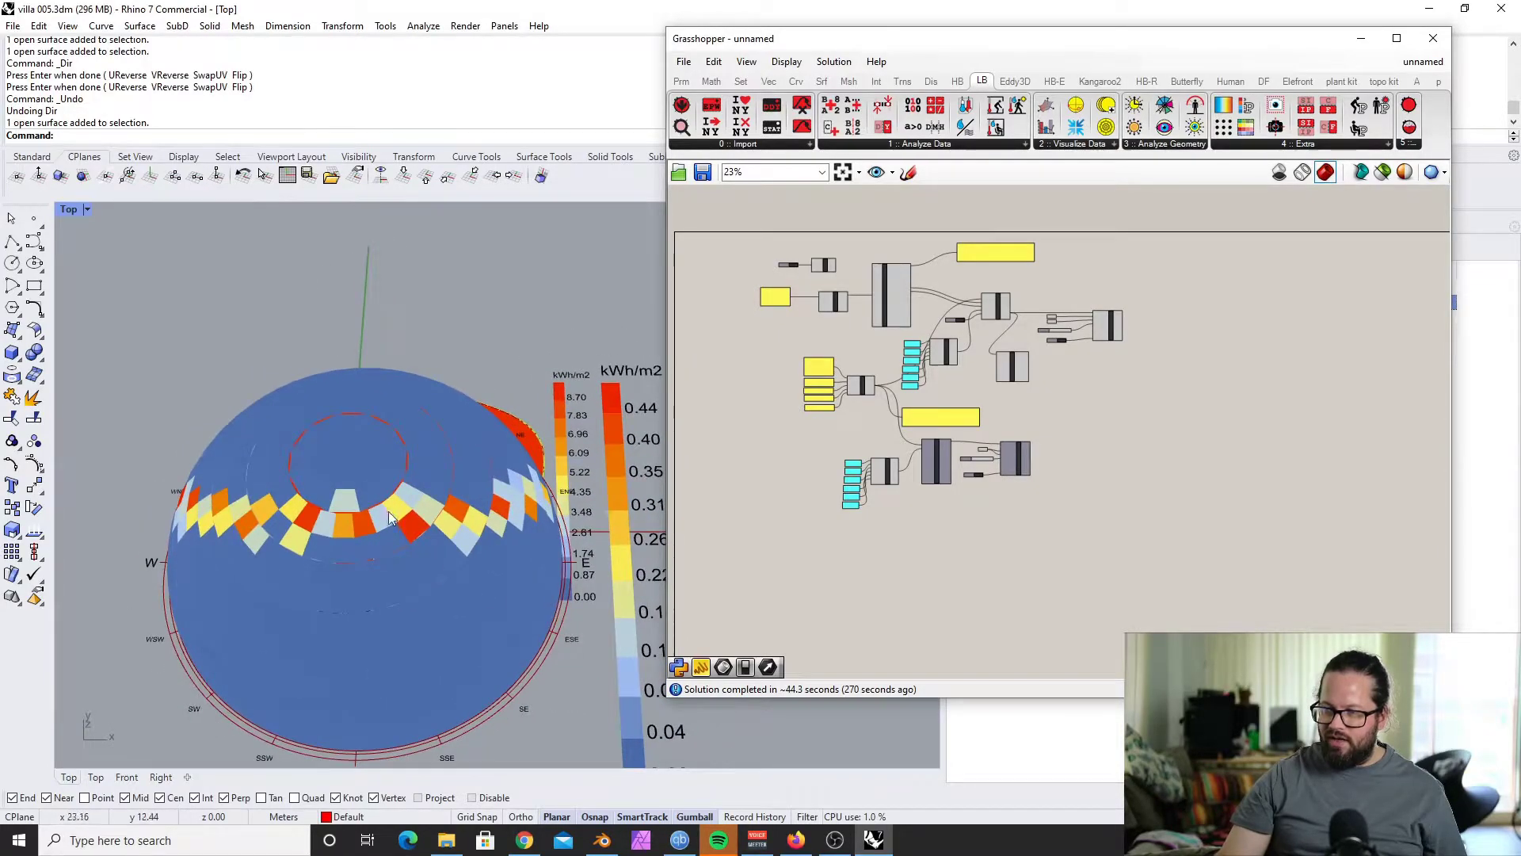
{"action": "right_click_drag", "start_coordinate": [398, 519], "coordinate": [366, 668], "text": "ctrl+shift"}
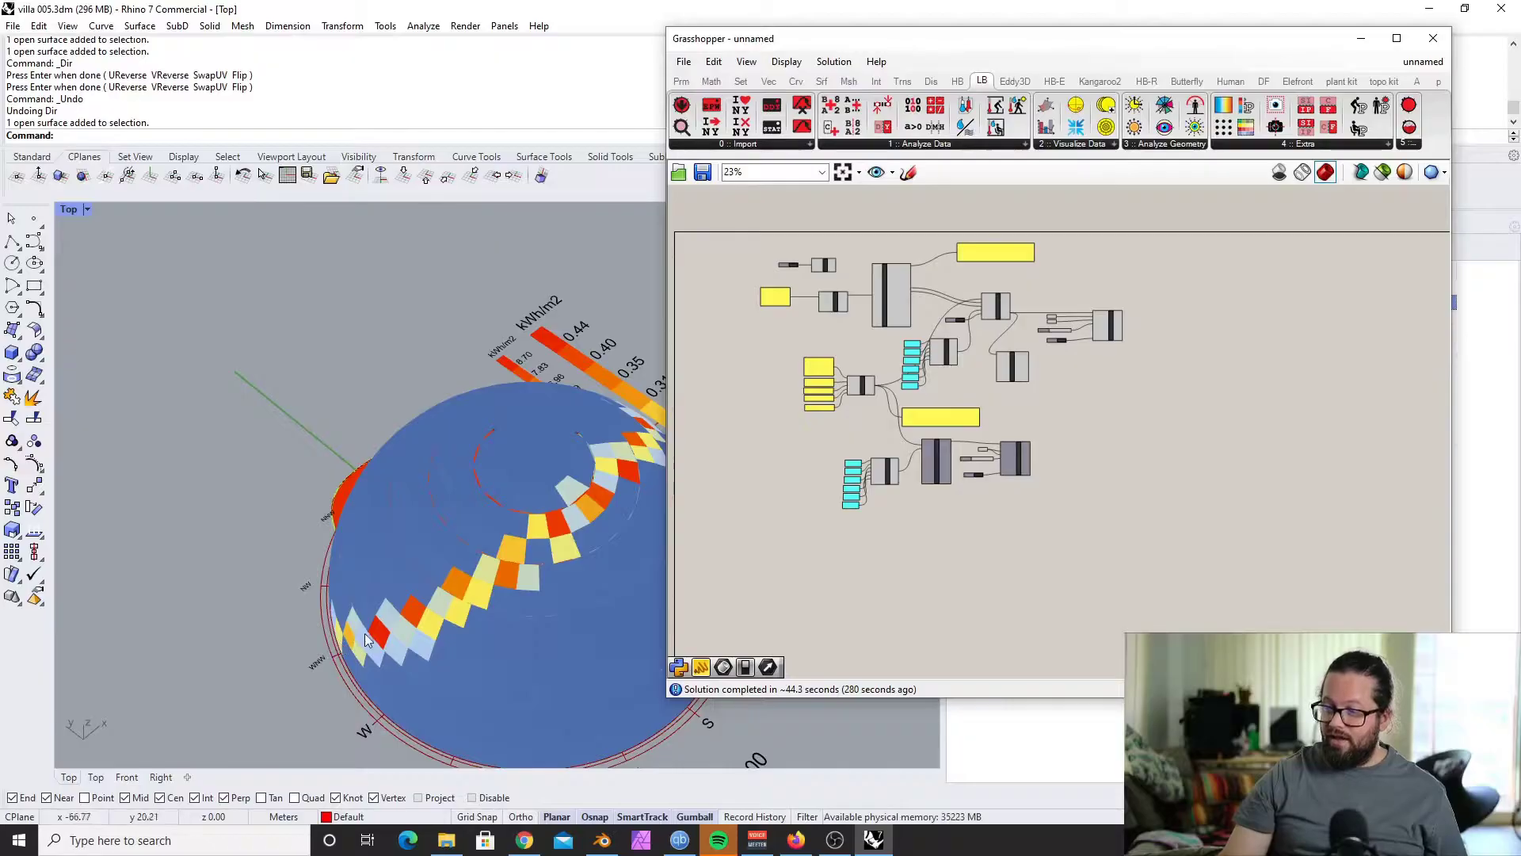
{"action": "right_click_drag", "start_coordinate": [443, 555], "coordinate": [473, 312], "text": "ctrl+shift"}
{"action": "right_click_drag", "start_coordinate": [411, 469], "coordinate": [443, 539]}
{"action": "scroll", "coordinate": [381, 543], "scroll_direction": "down", "scroll_amount": 6}
Step: Delete the whole sky dome definition from the Grasshopper canvas
{"action": "scroll", "coordinate": [442, 539], "scroll_direction": "up", "scroll_amount": 3}
{"action": "scroll", "coordinate": [967, 279], "scroll_direction": "up", "scroll_amount": 5}
{"action": "scroll", "coordinate": [974, 301], "scroll_direction": "down", "scroll_amount": 1}
{"action": "scroll", "coordinate": [871, 466], "scroll_direction": "up", "scroll_amount": 5}
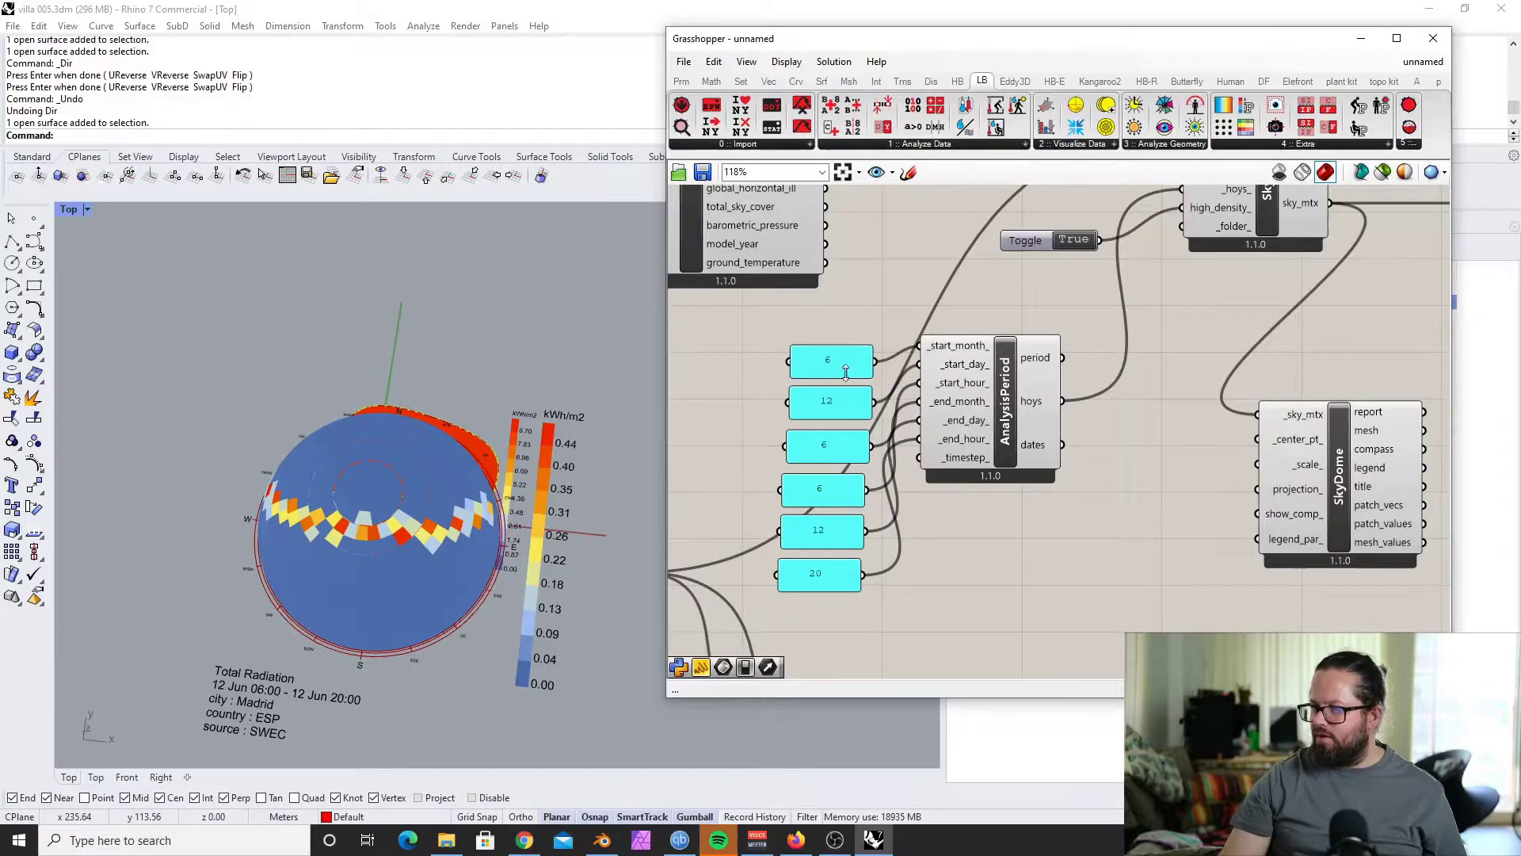
{"action": "scroll", "coordinate": [851, 376], "scroll_direction": "down", "scroll_amount": 10}
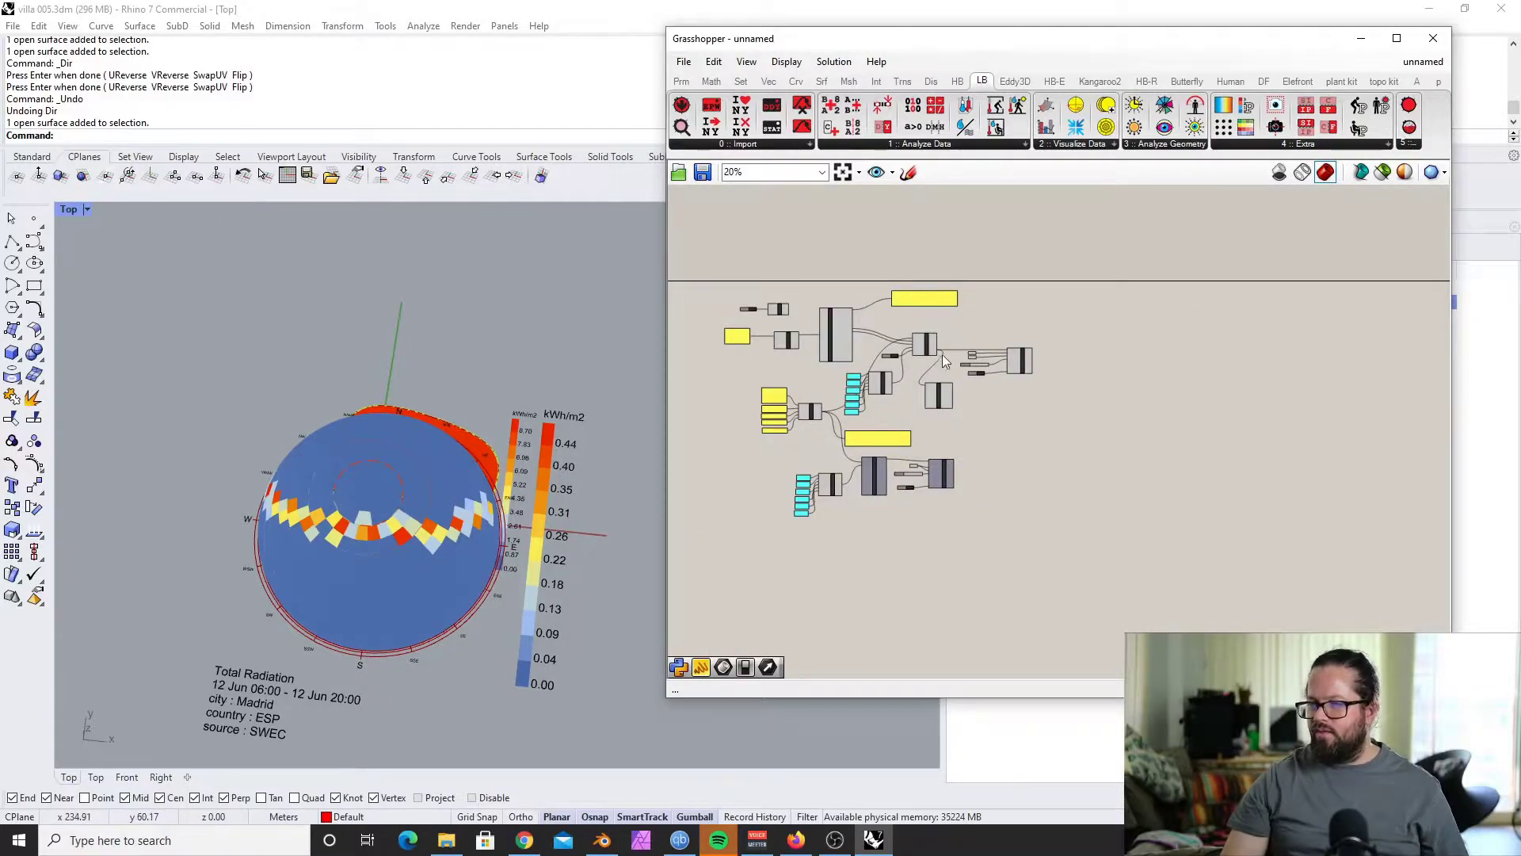
{"action": "left_click_drag", "start_coordinate": [721, 261], "coordinate": [1098, 584]}
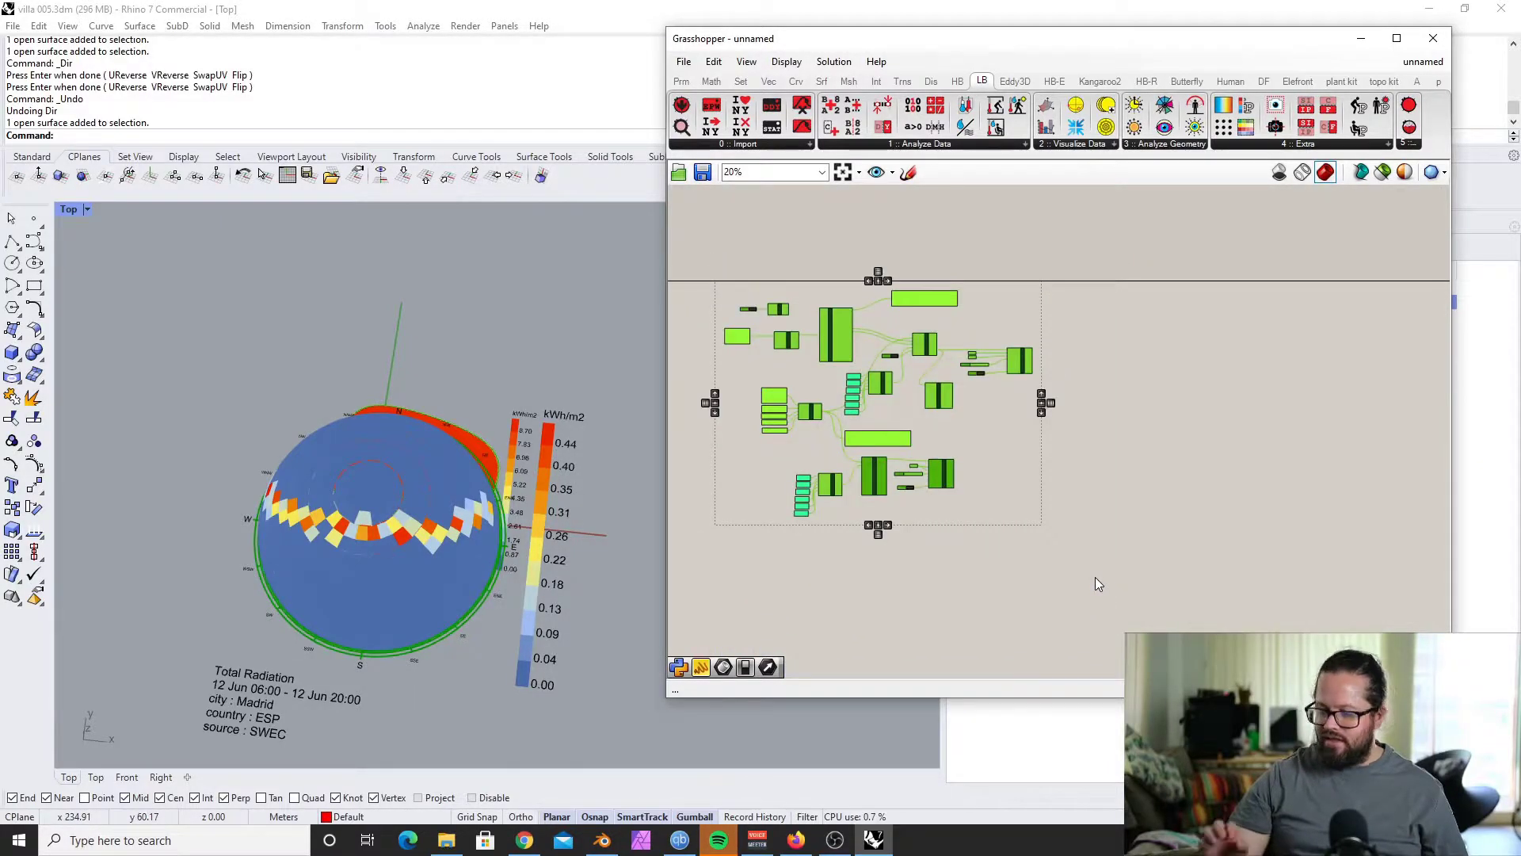
{"action": "key", "text": "Delete"}
{"action": "scroll", "coordinate": [1078, 320], "scroll_direction": "down", "scroll_amount": 2}
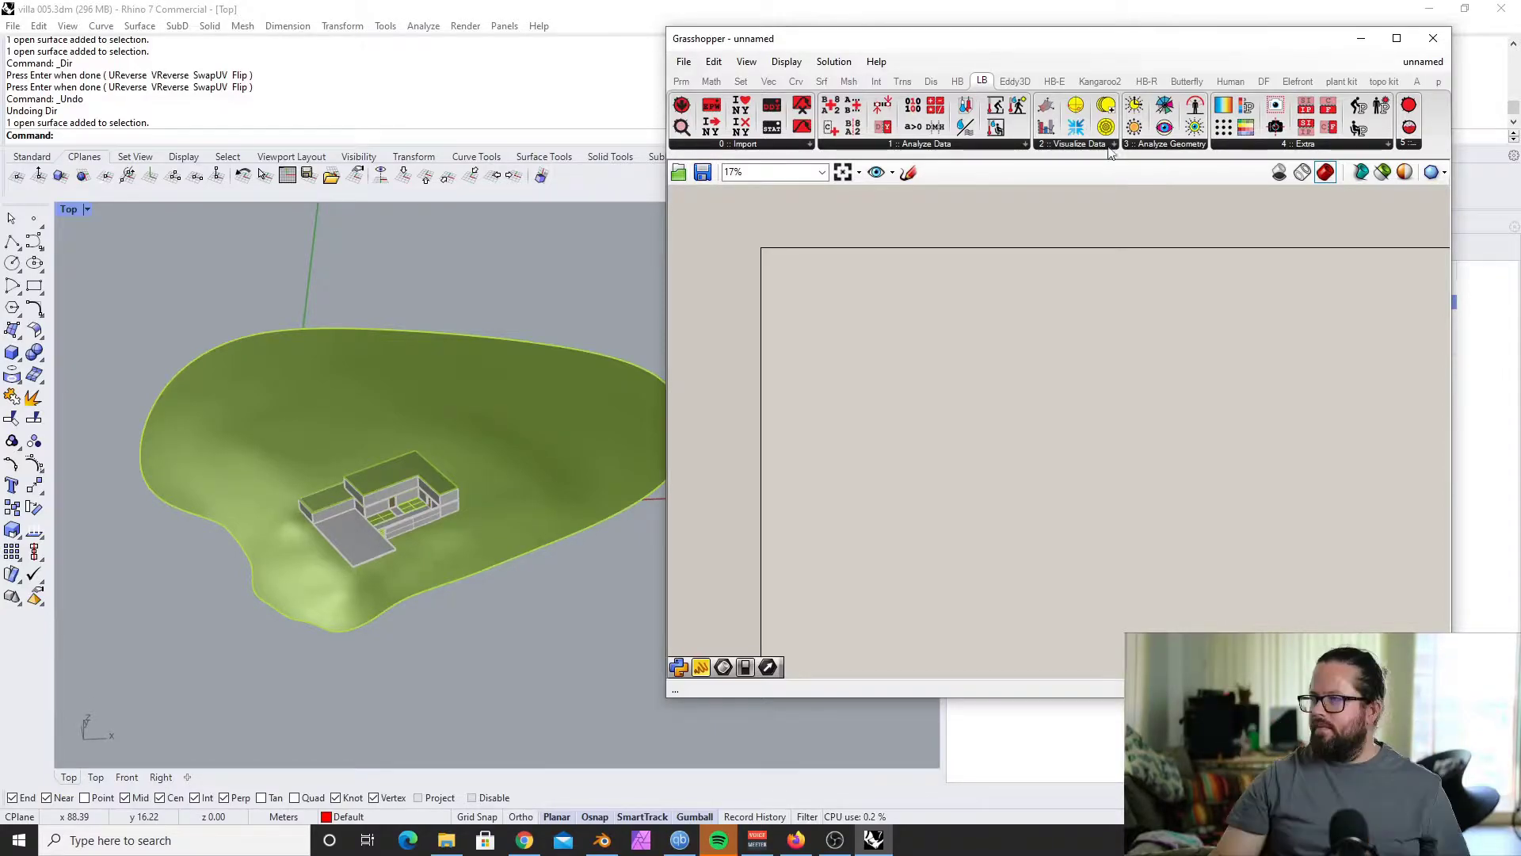
Step: Add an LB Incident Radiation component to the empty Grasshopper canvas
{"action": "left_click", "coordinate": [1163, 144]}
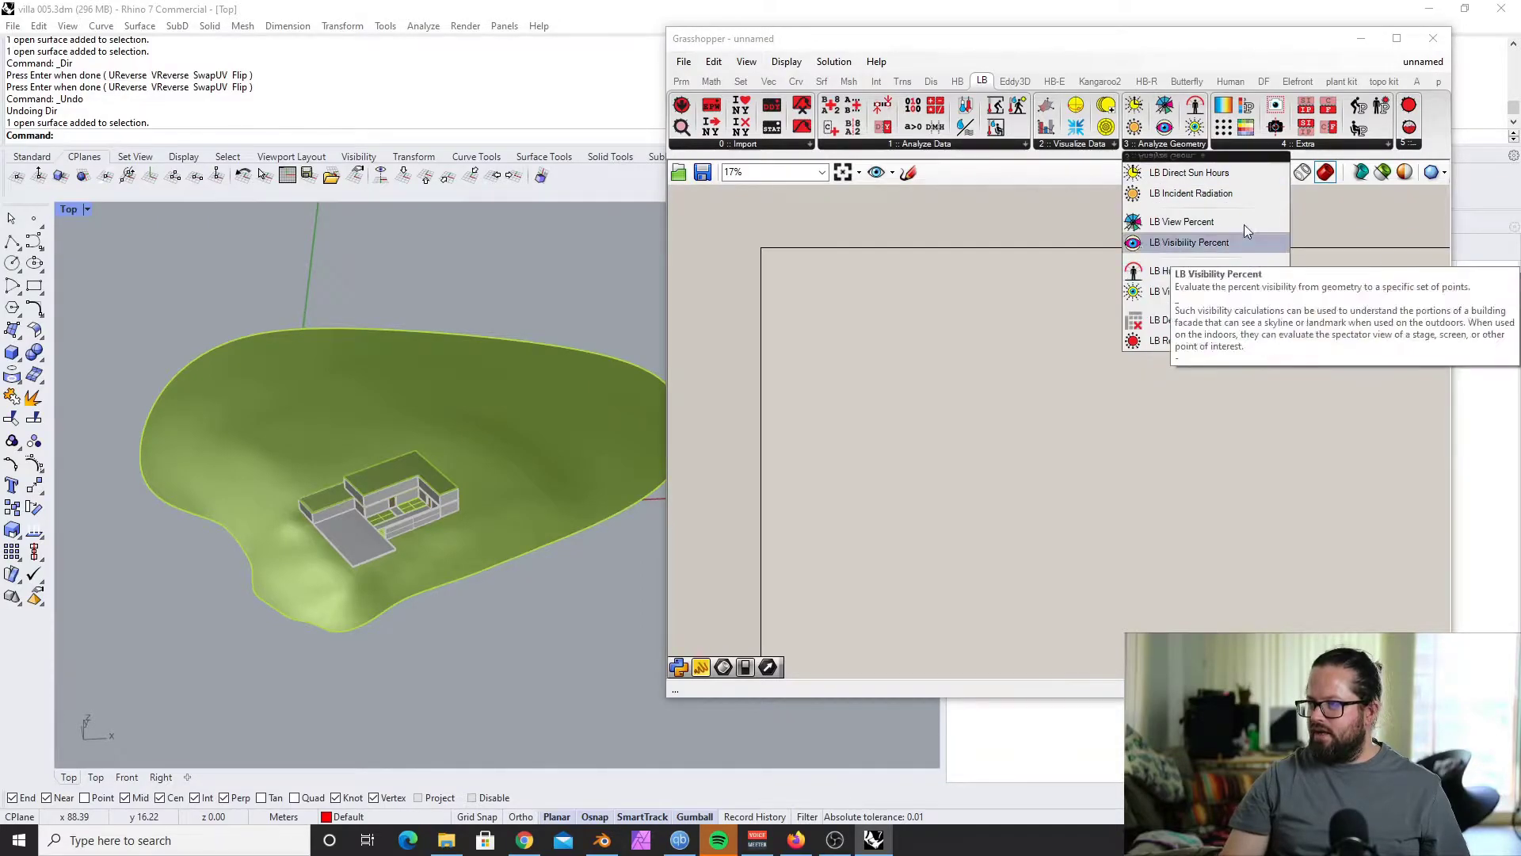
{"action": "mouse_move", "coordinate": [1202, 198]}
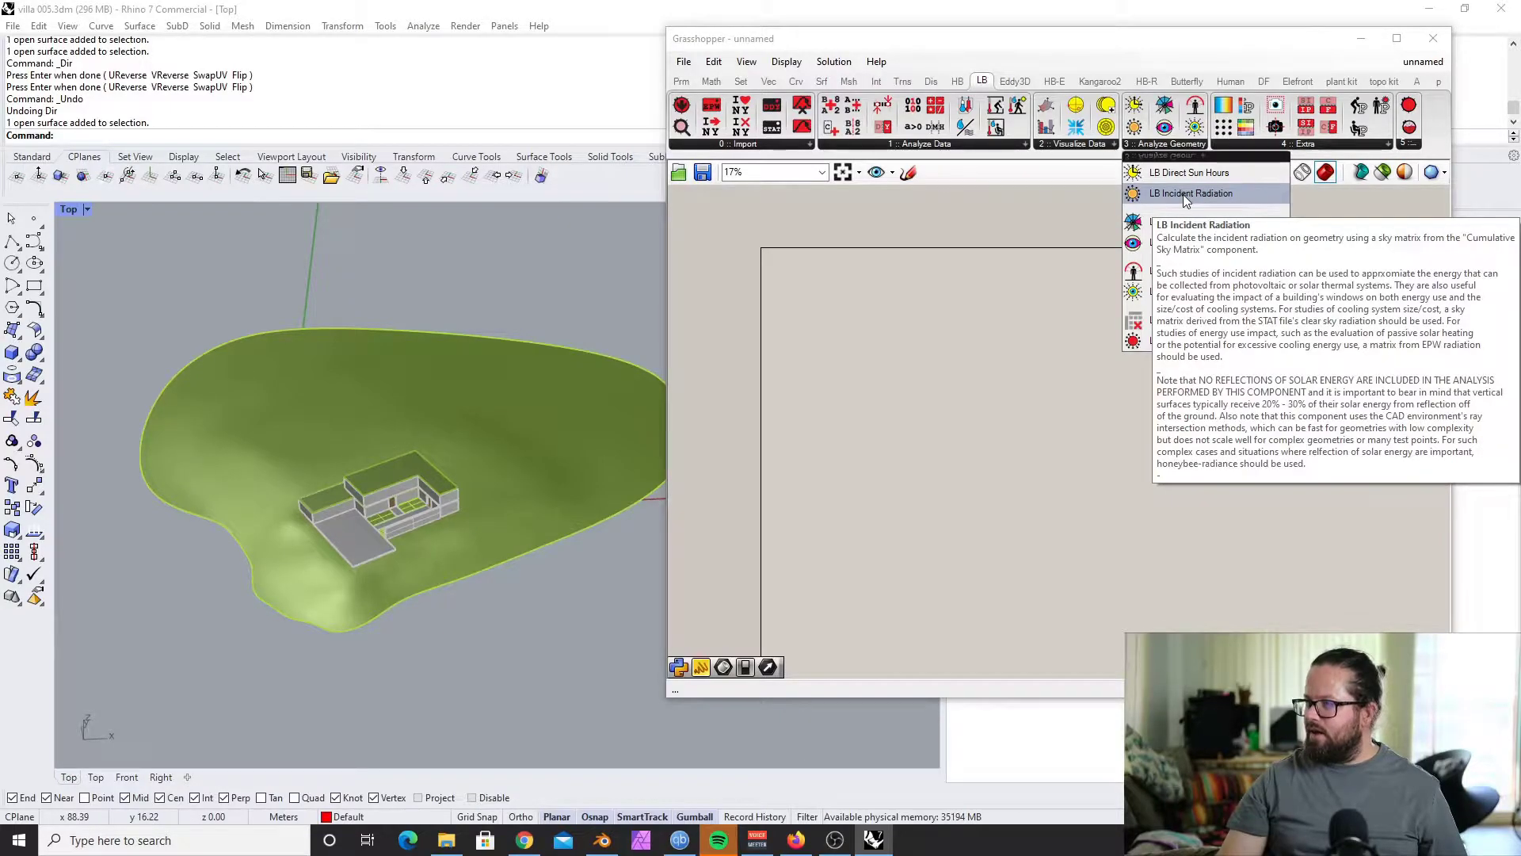
{"action": "left_click_drag", "start_coordinate": [1182, 194], "coordinate": [1063, 396]}
{"action": "scroll", "coordinate": [1065, 333], "scroll_direction": "up", "scroll_amount": 10}
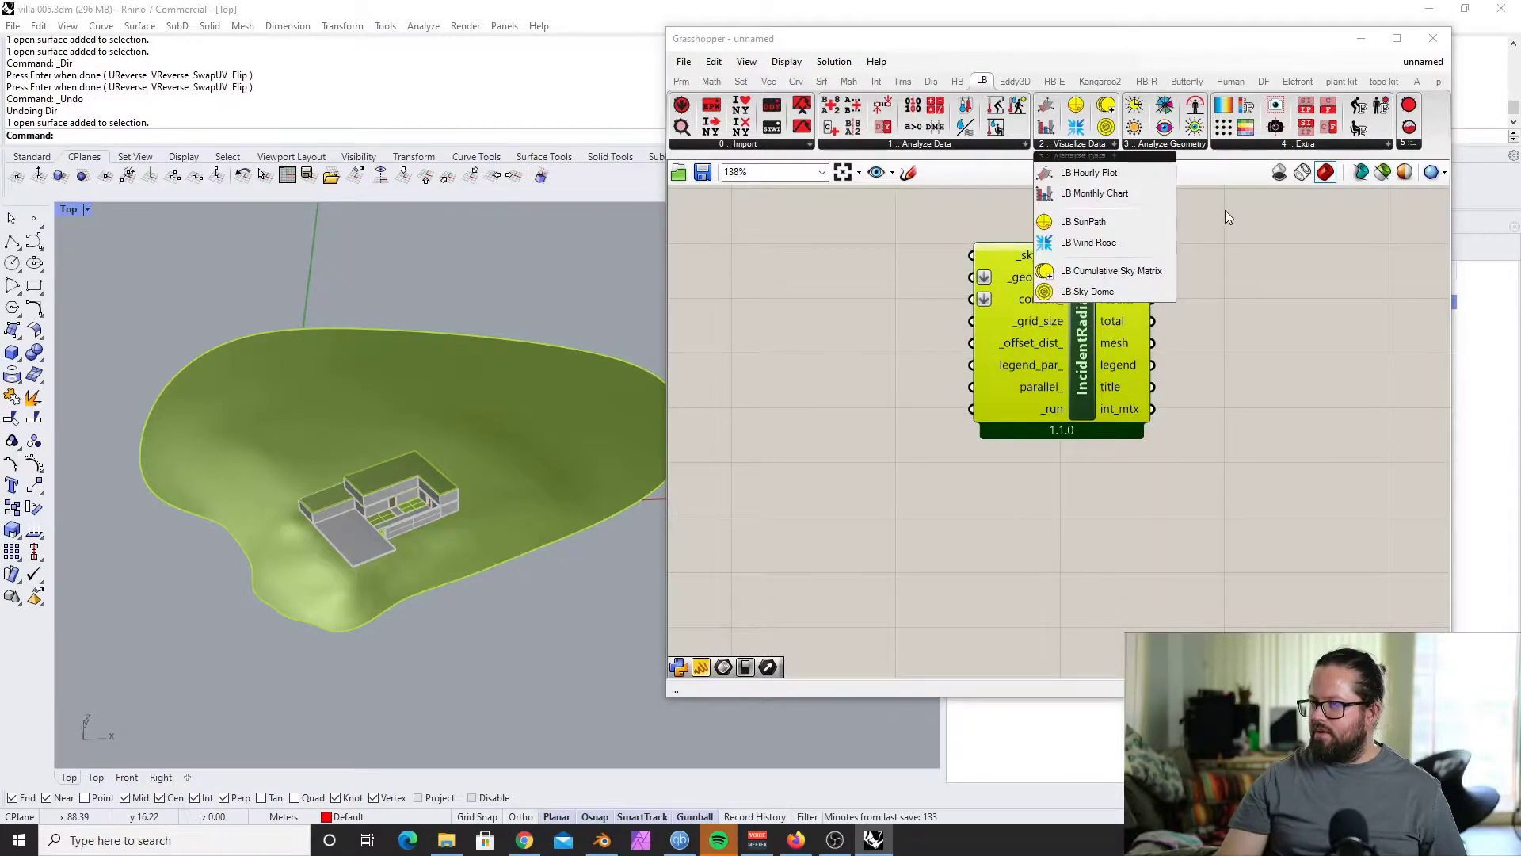
{"action": "left_click", "coordinate": [1225, 210]}
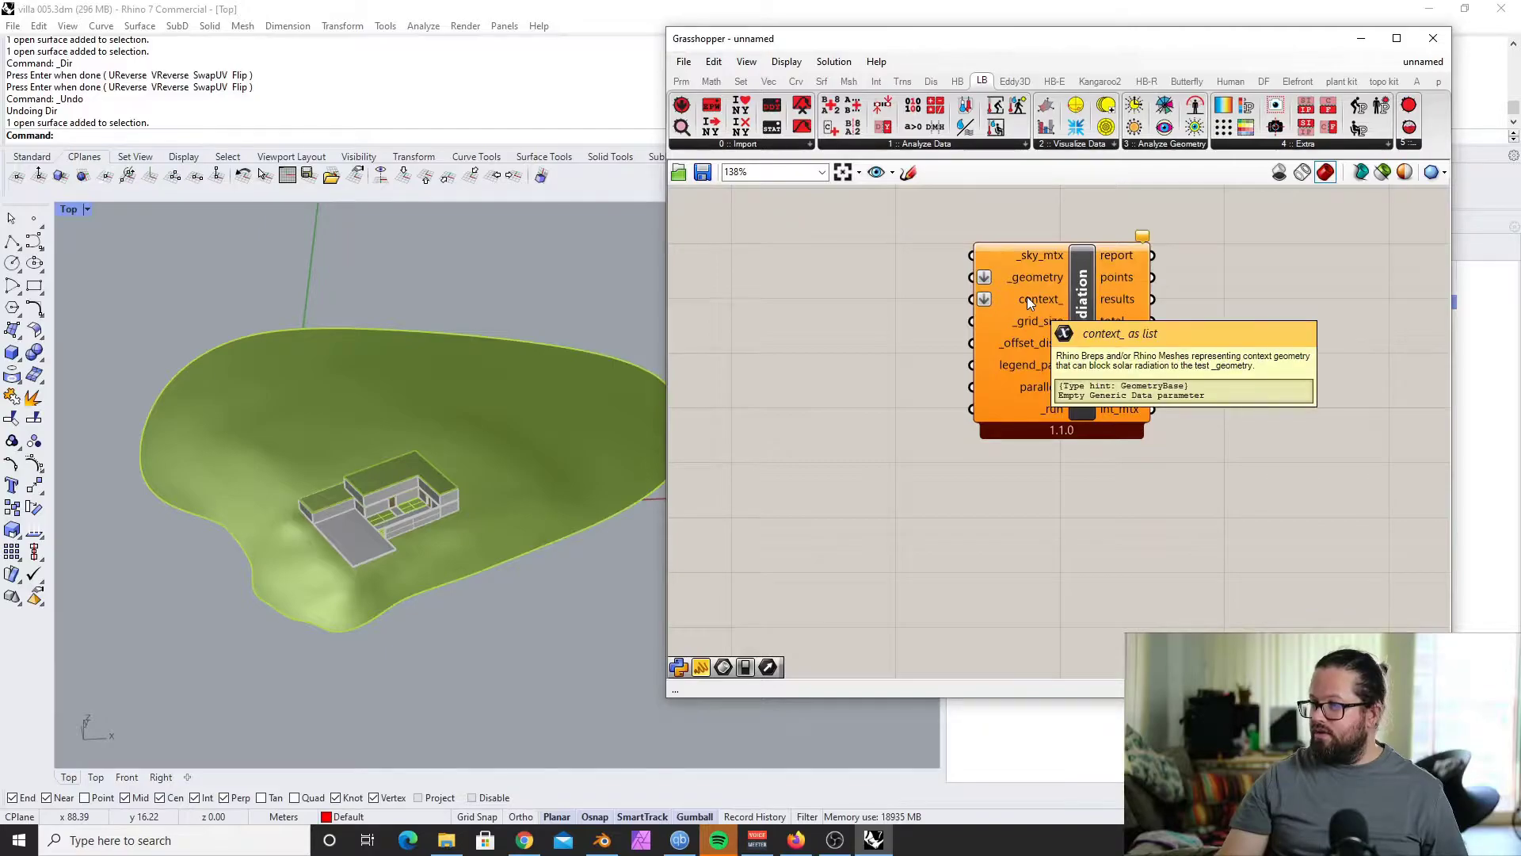
Step: Reposition the IncidentRadiation component to leave room before its inputs, and inspect its input and output parameters
{"action": "left_click_drag", "start_coordinate": [1091, 322], "coordinate": [1163, 327]}
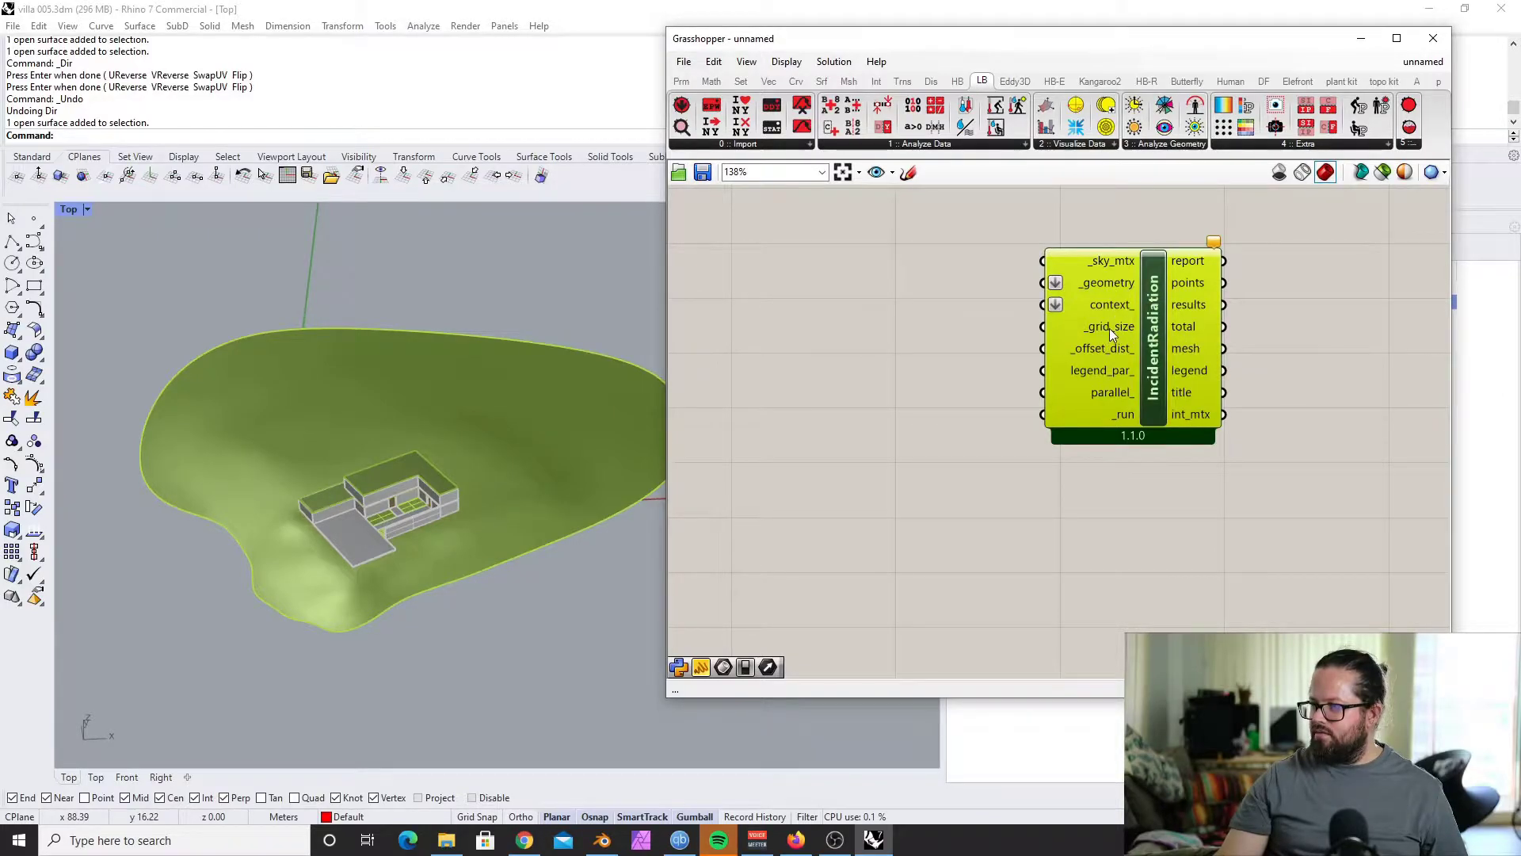
{"action": "mouse_move", "coordinate": [1108, 328]}
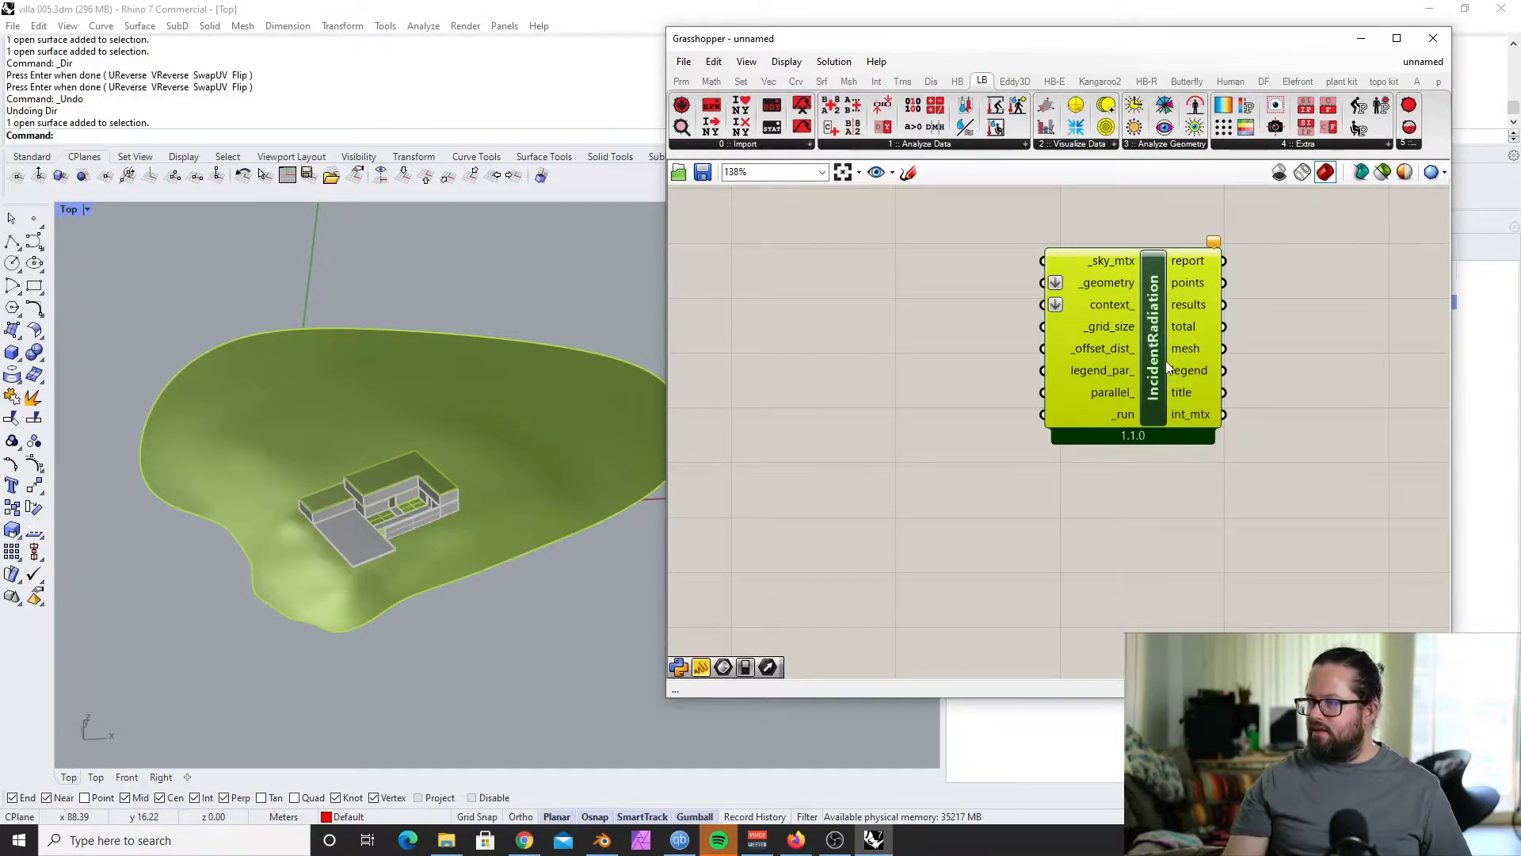
{"action": "mouse_move", "coordinate": [1194, 349]}
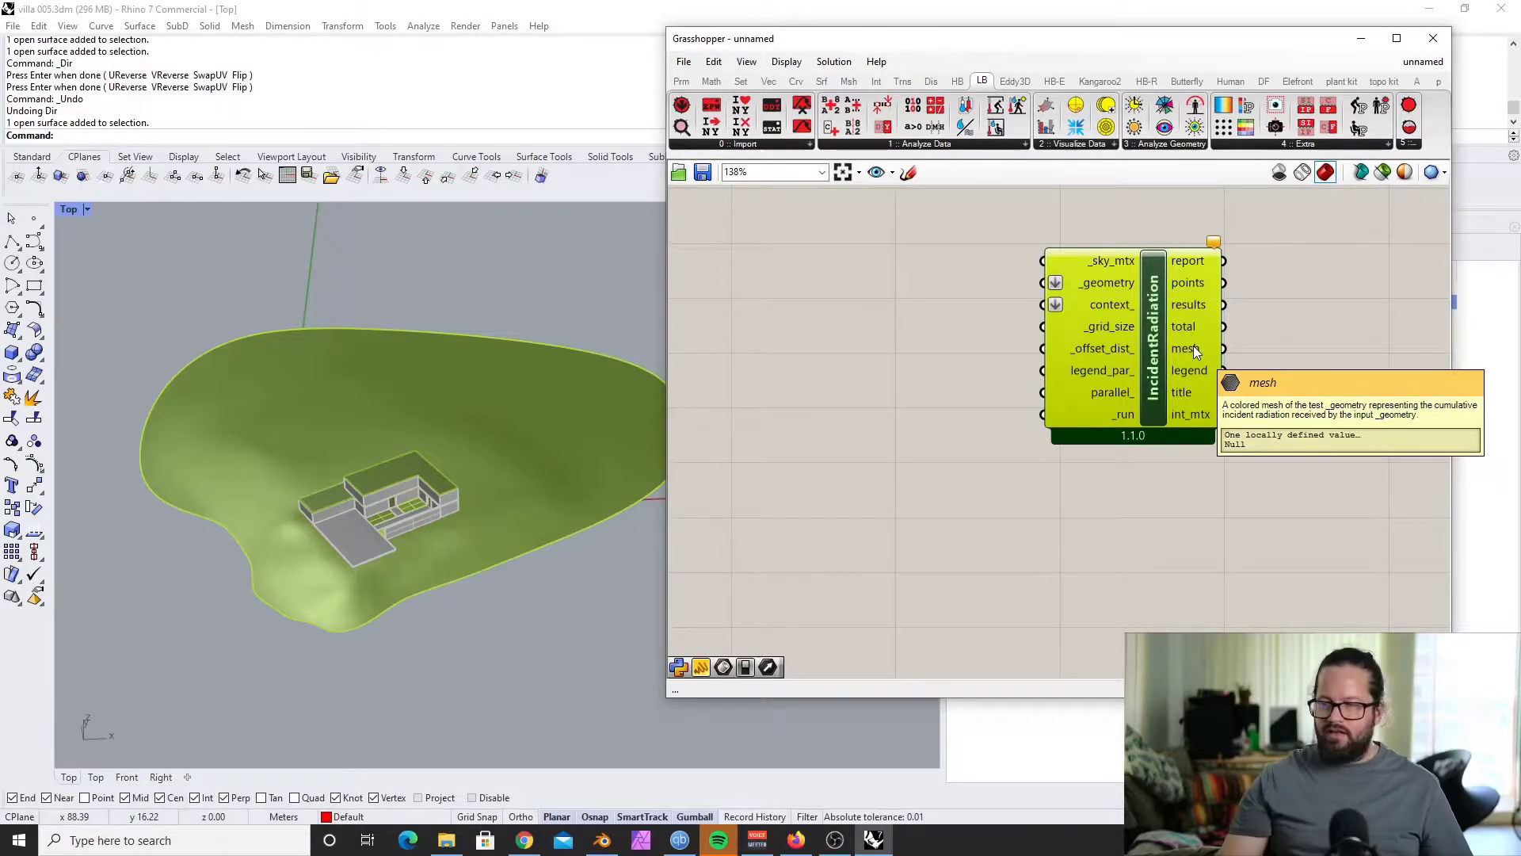
{"action": "left_click_drag", "start_coordinate": [1156, 378], "coordinate": [1145, 387]}
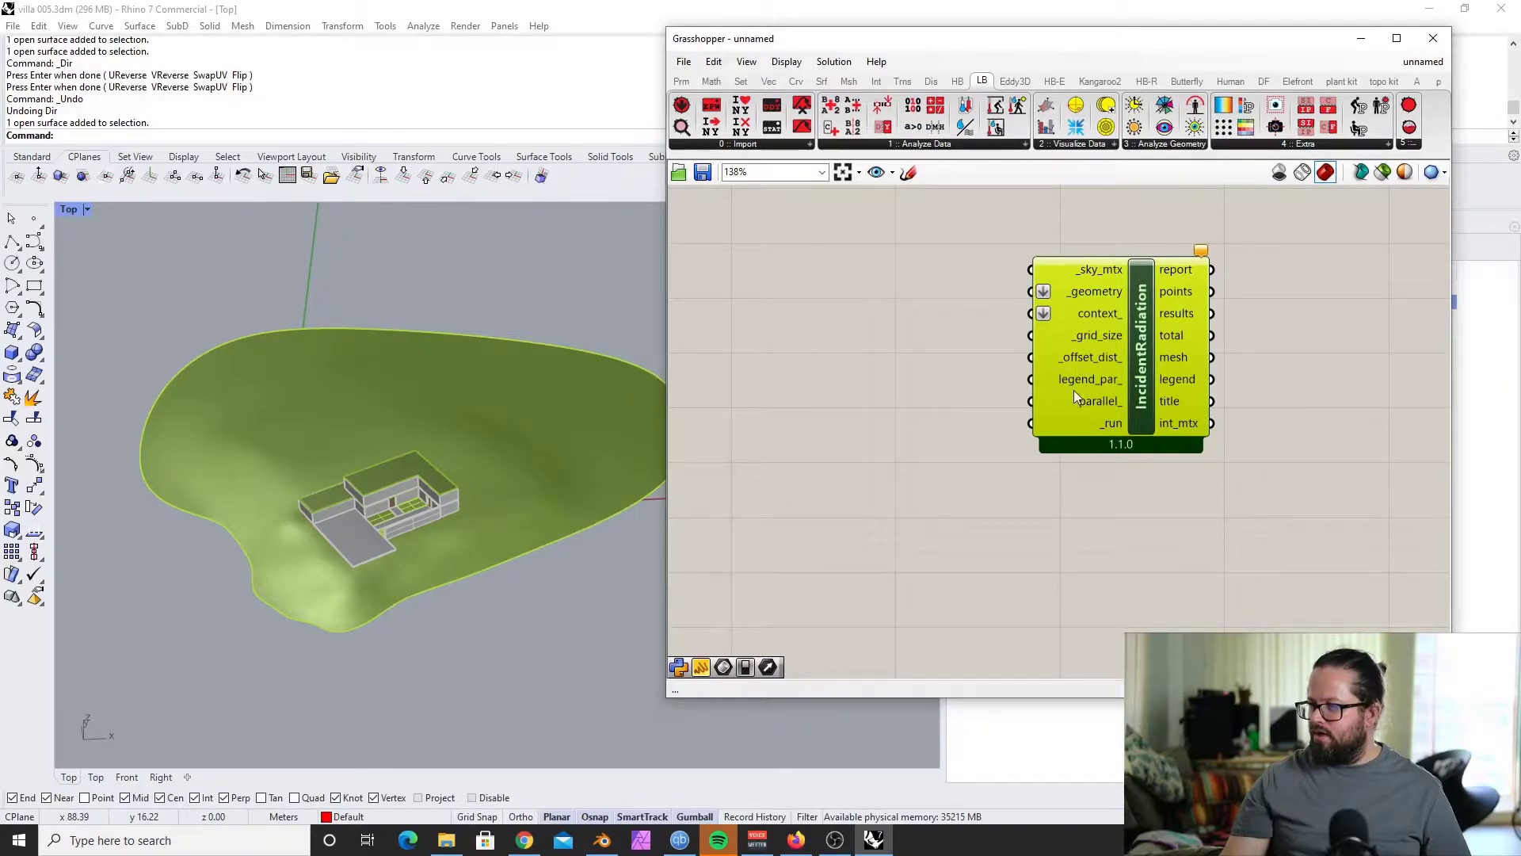
{"action": "left_click", "coordinate": [1303, 144]}
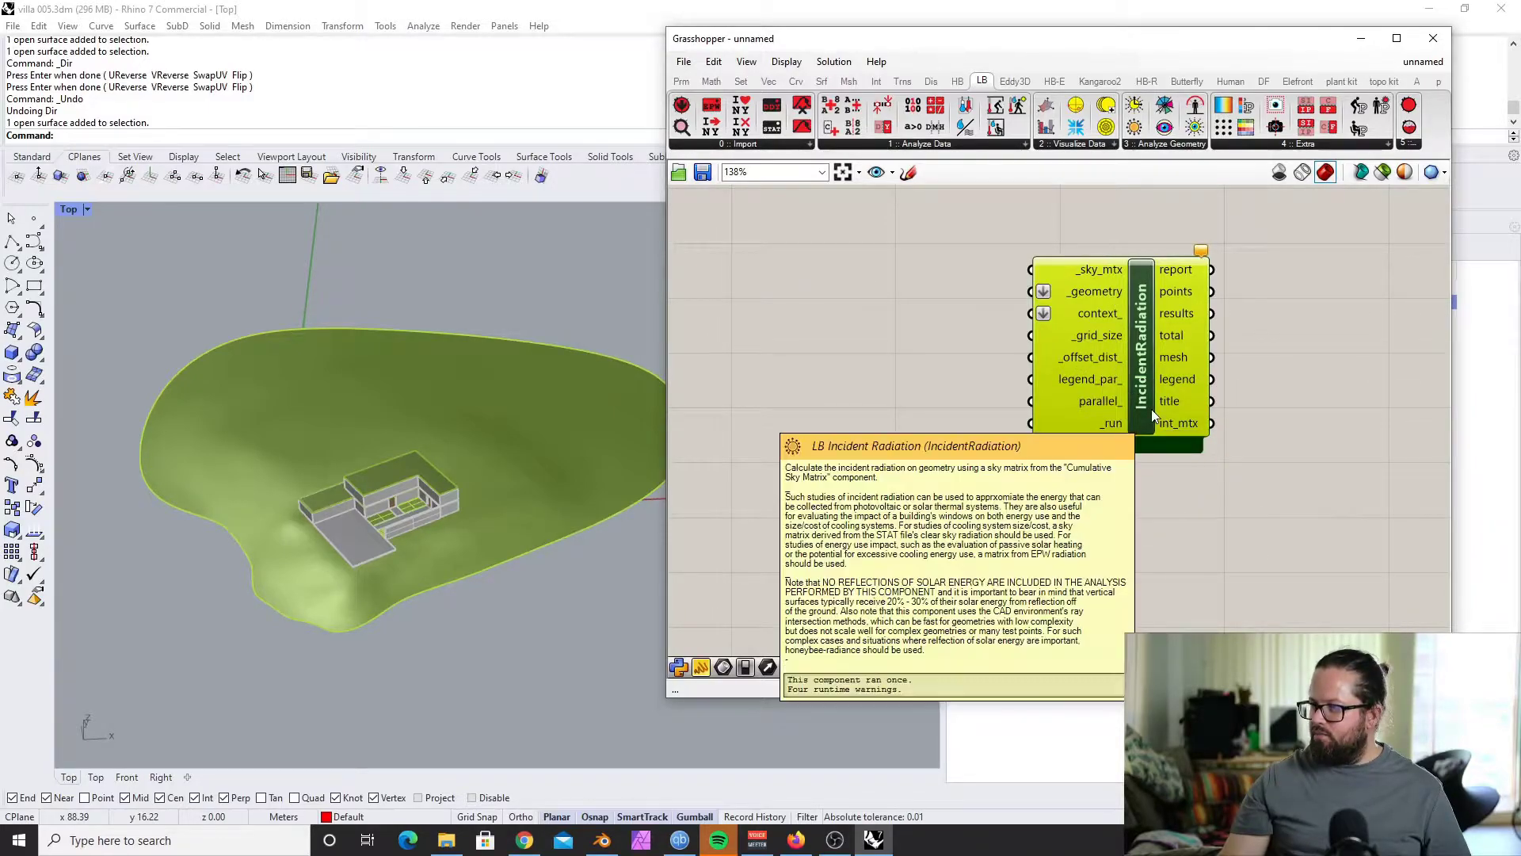
{"action": "left_click_drag", "start_coordinate": [1145, 354], "coordinate": [1197, 384]}
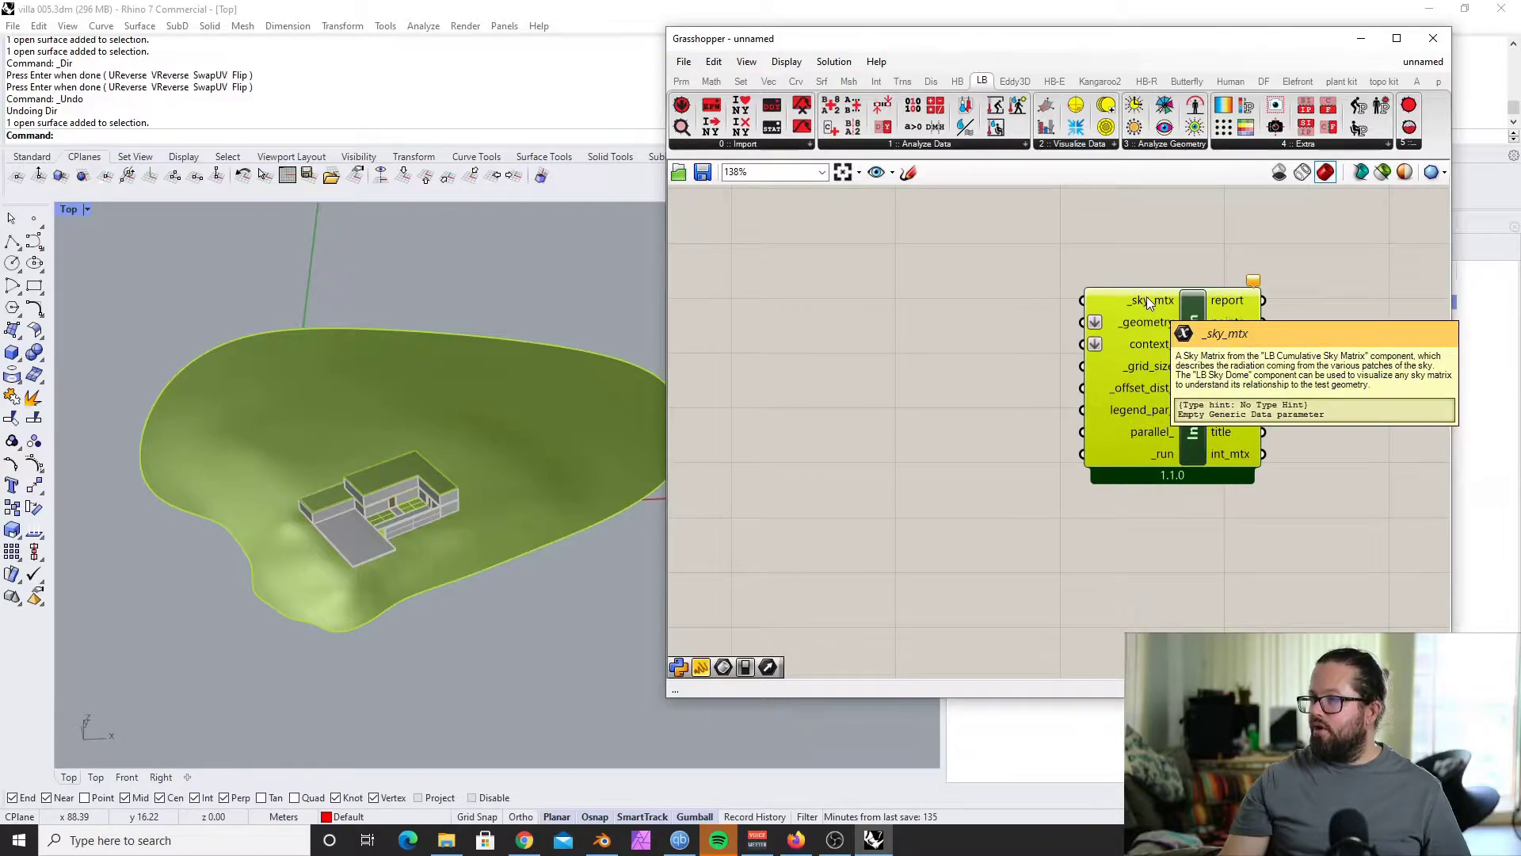
Step: Add an LB Cumulative Sky Matrix component and connect its sky_mtx output to the _sky_mtx input of IncidentRadiation
{"action": "left_click", "coordinate": [1078, 145]}
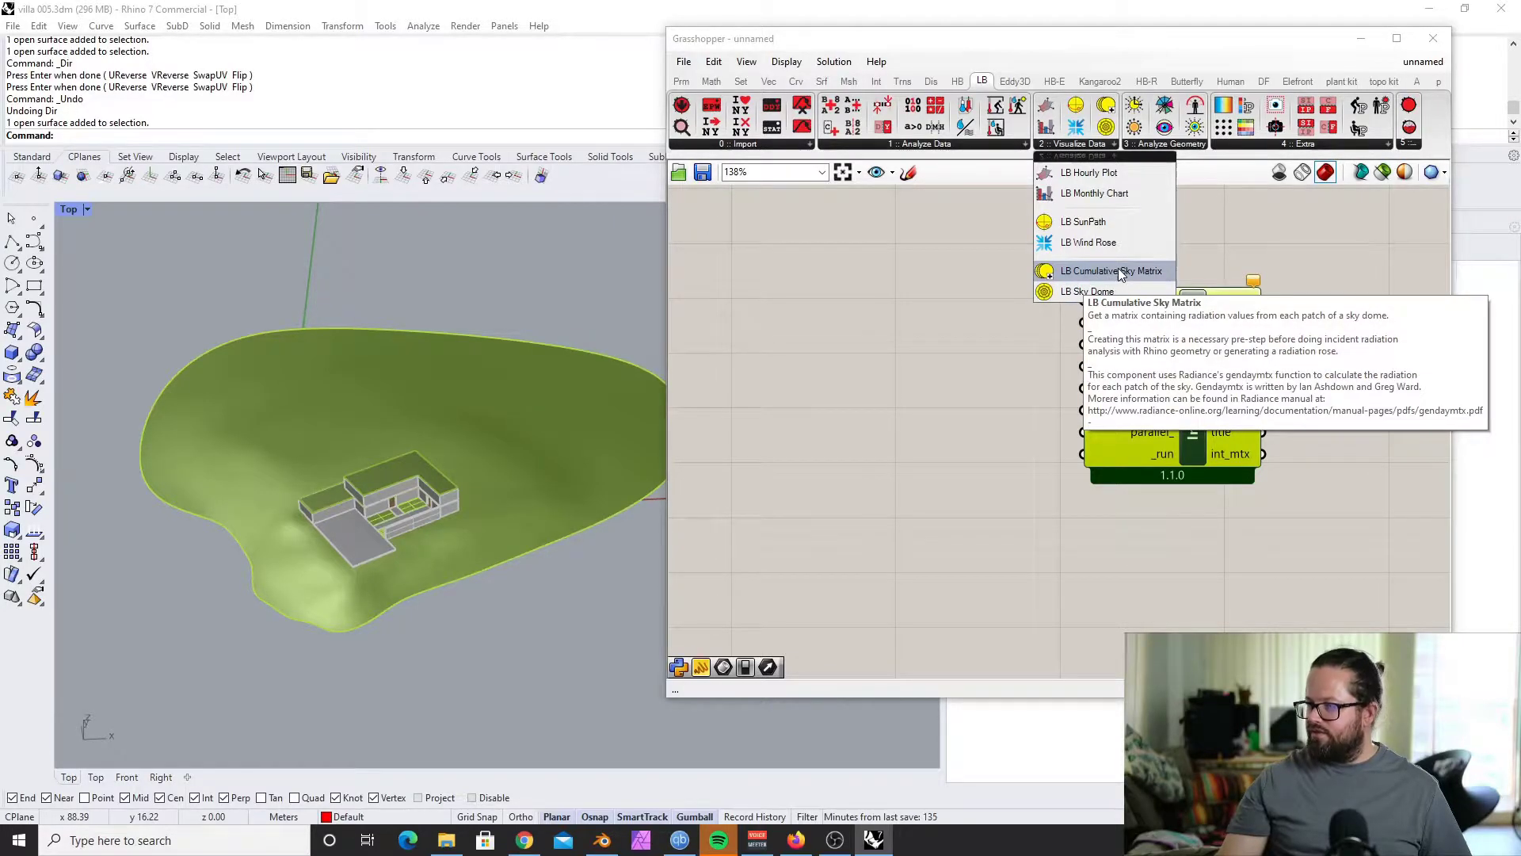
{"action": "left_click_drag", "start_coordinate": [1118, 269], "coordinate": [864, 301]}
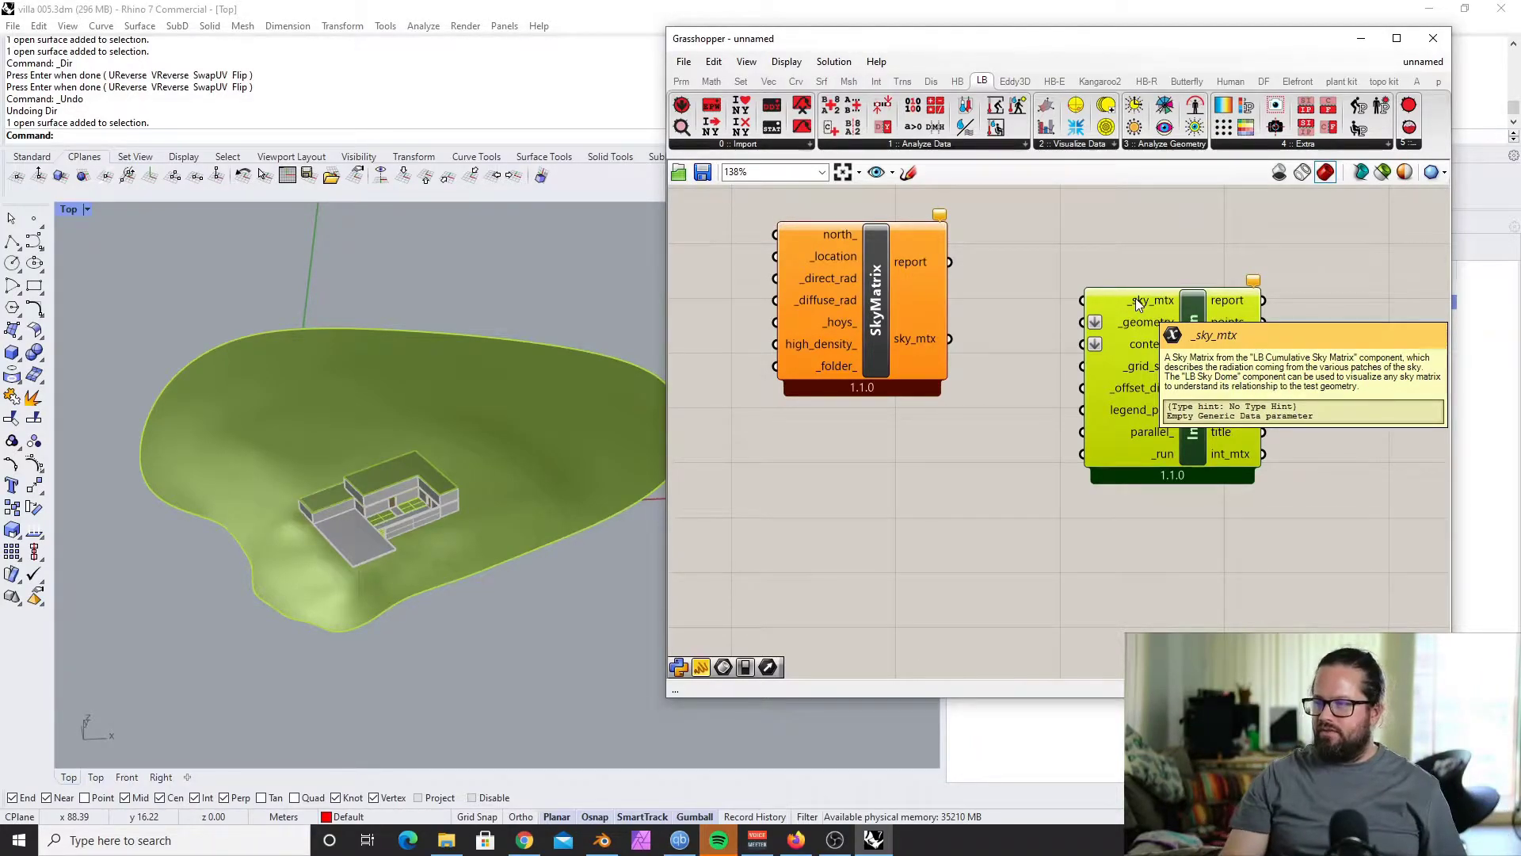
{"action": "left_click_drag", "start_coordinate": [1135, 298], "coordinate": [1221, 276]}
{"action": "left_click_drag", "start_coordinate": [887, 286], "coordinate": [935, 304]}
{"action": "left_click_drag", "start_coordinate": [982, 355], "coordinate": [1157, 284]}
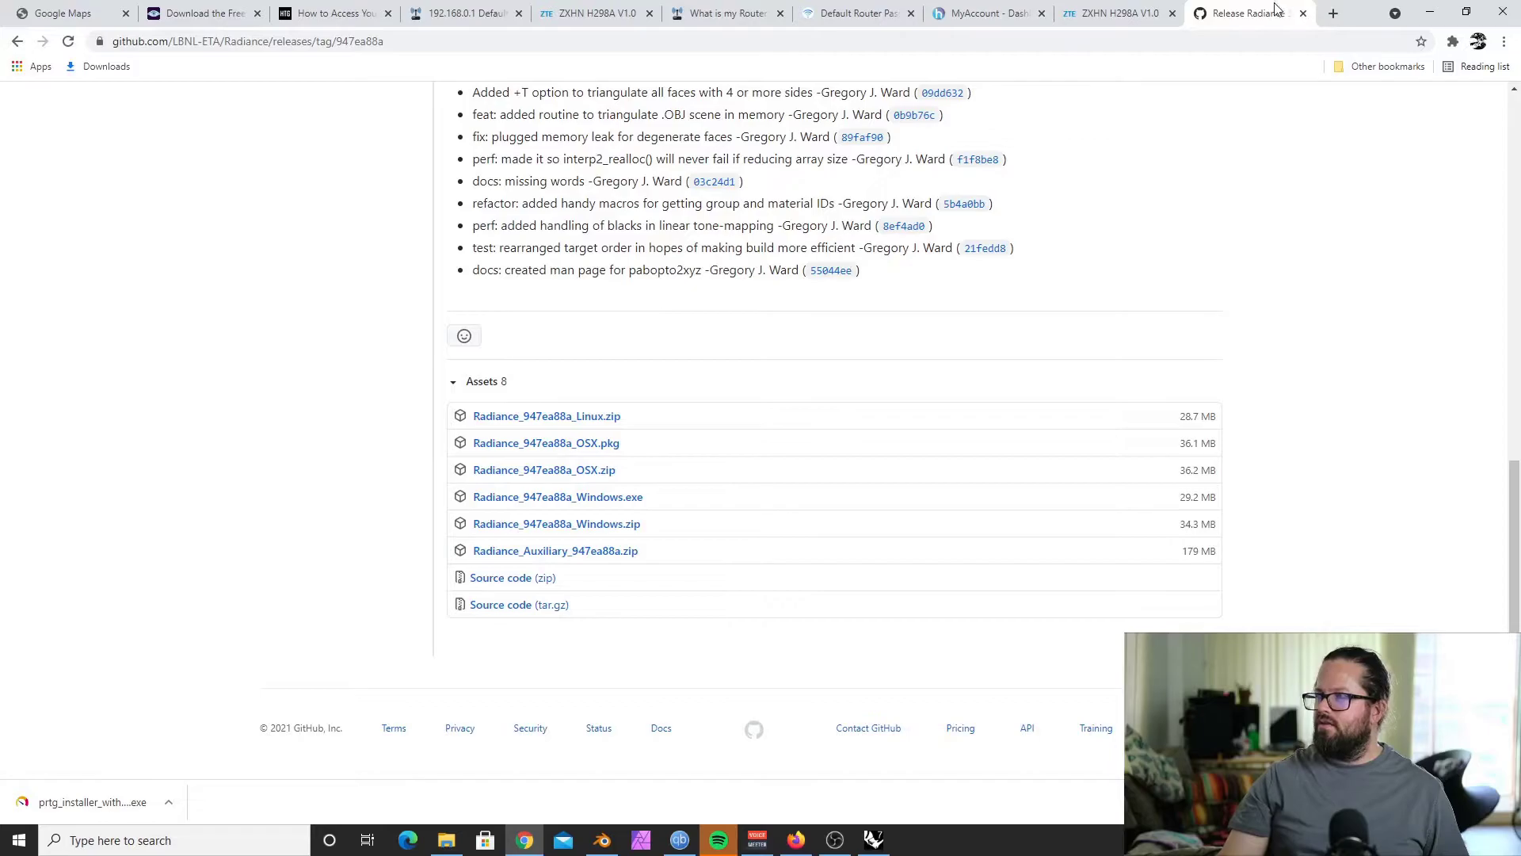
Step: Switch to Chrome, search the web for "radiance" in a new tab and open the Radiance — Radsite result
{"action": "left_click", "coordinate": [1334, 14]}
{"action": "type", "text": "rad"}
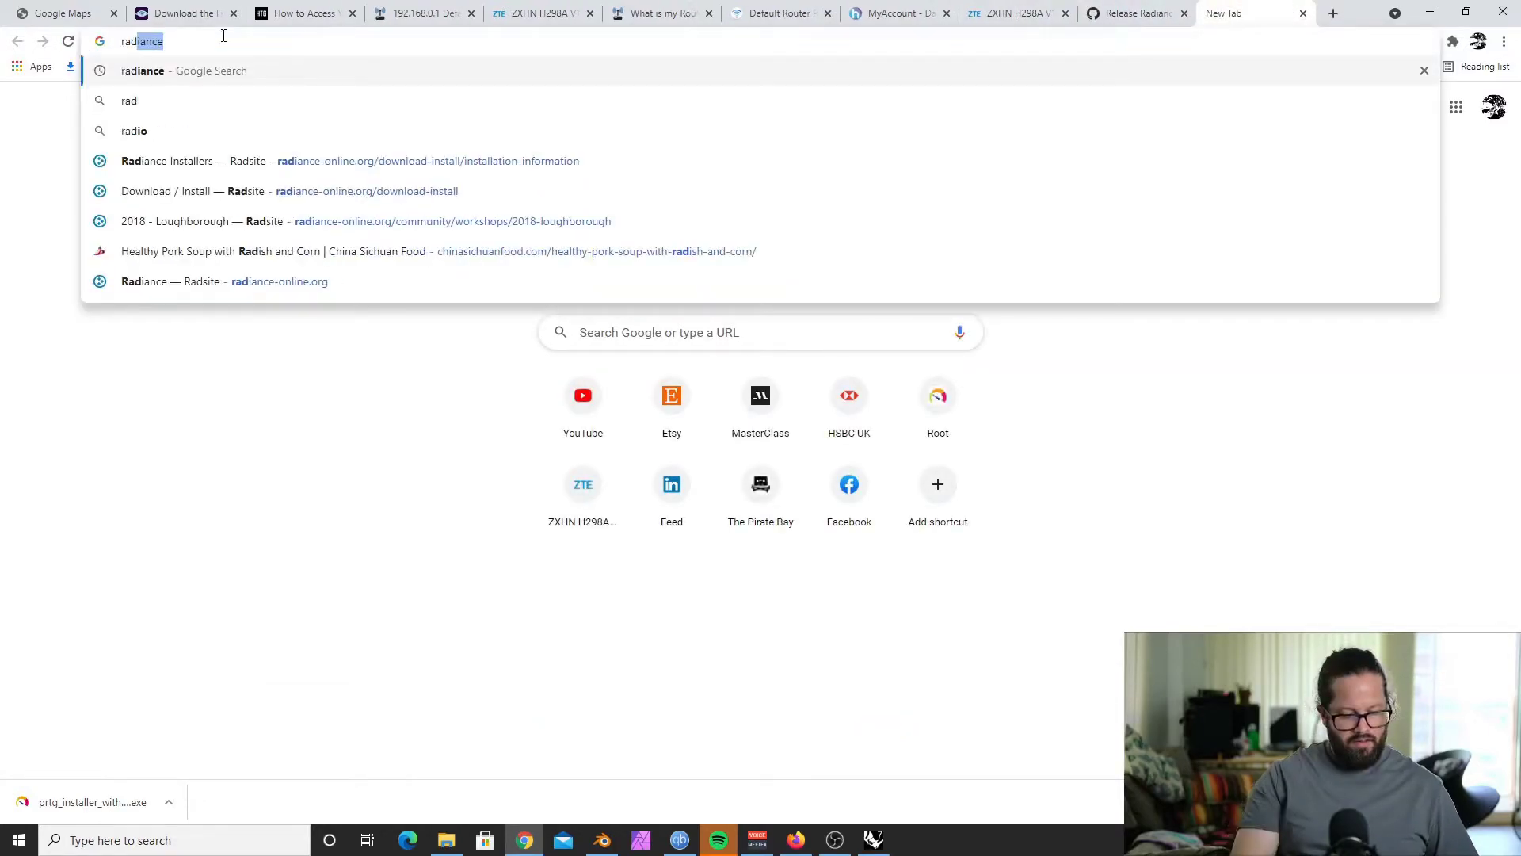
{"action": "type", "text": "iance"}
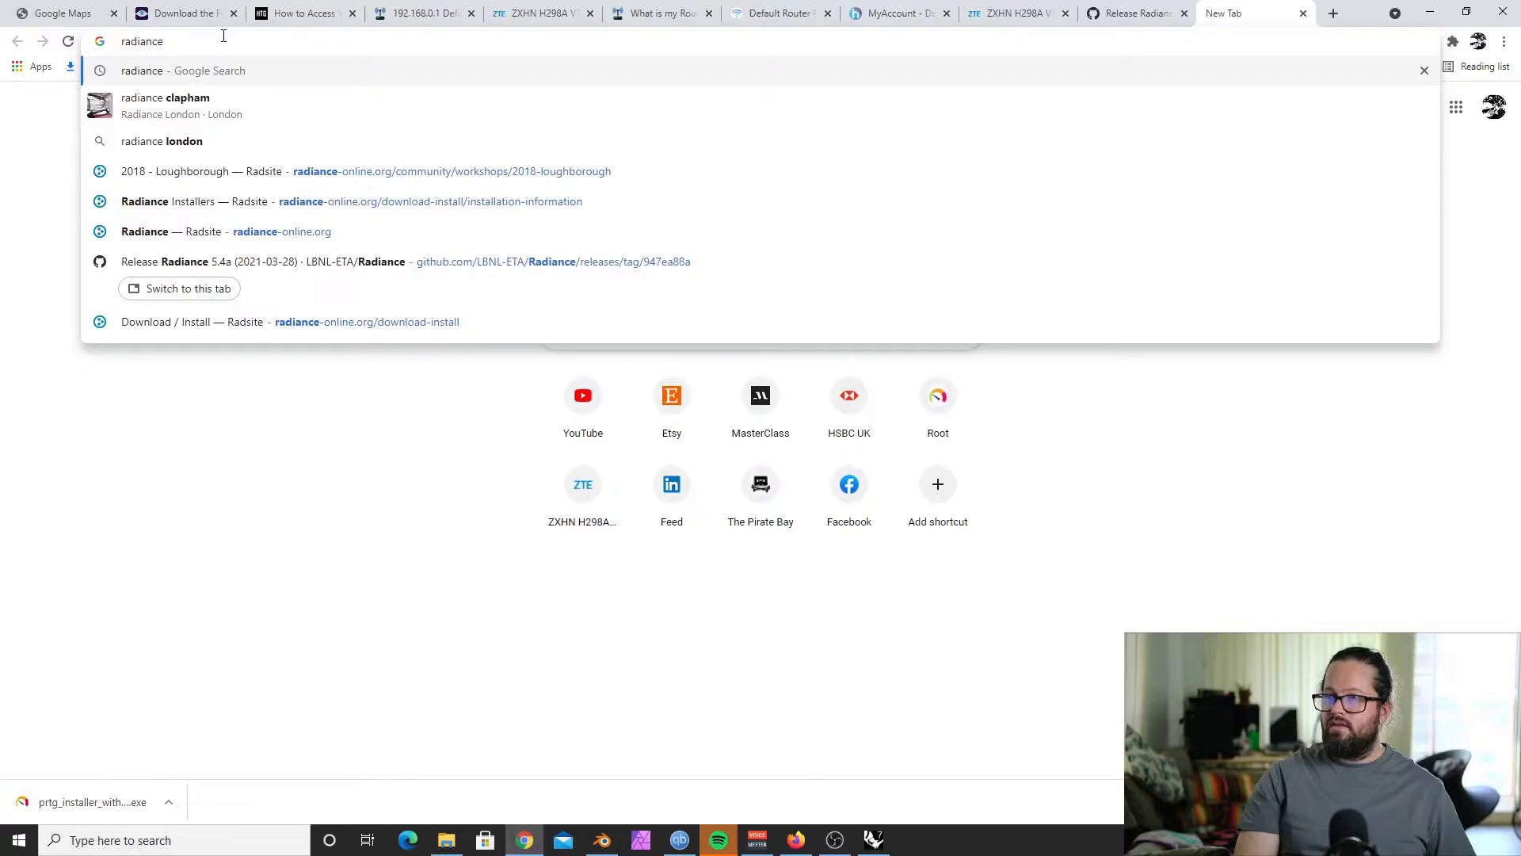
{"action": "key", "text": "Return"}
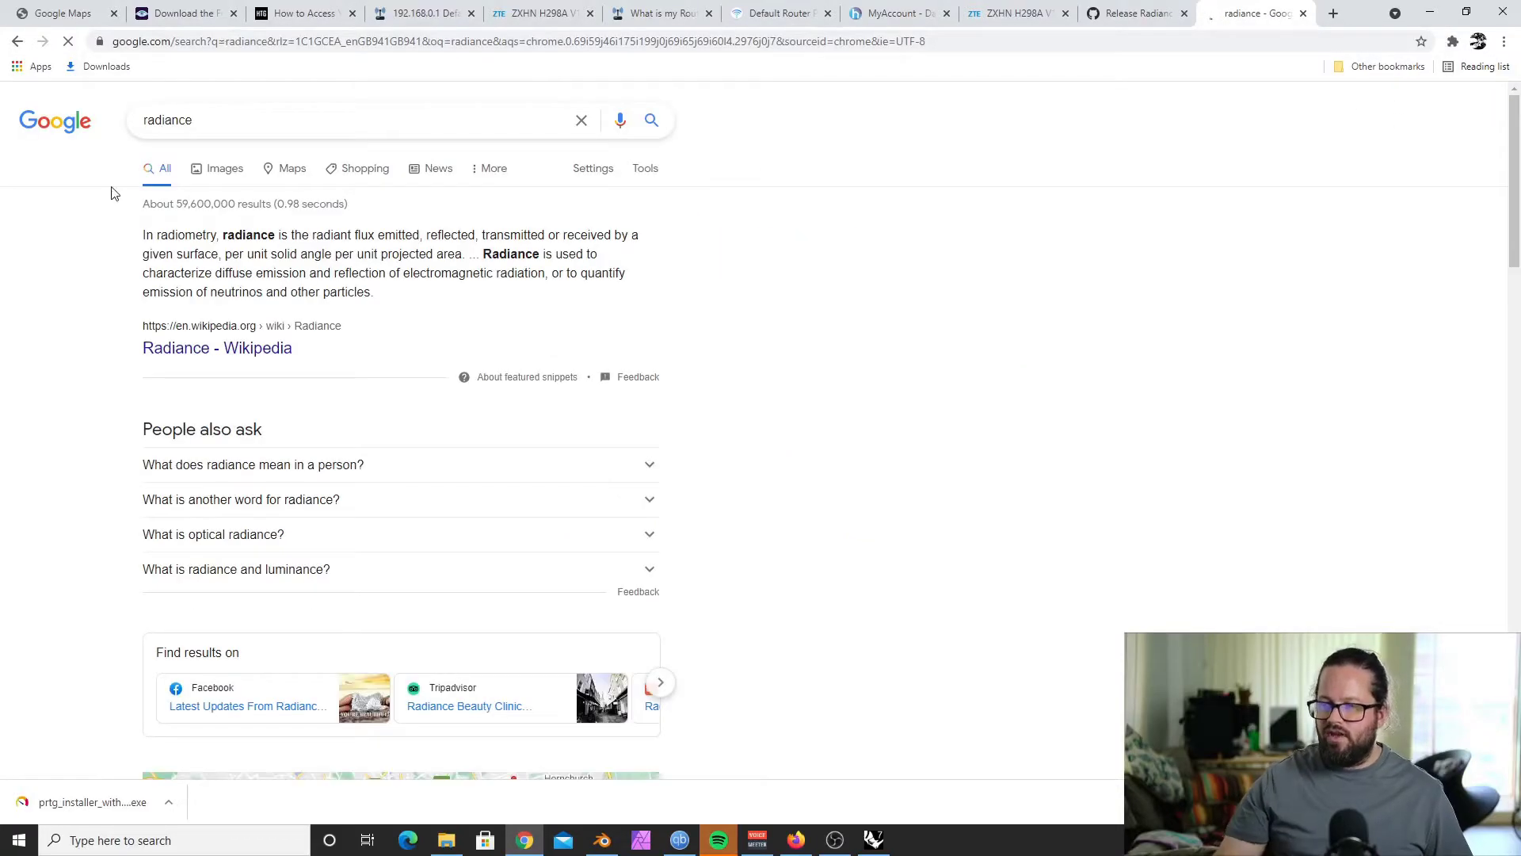
{"action": "scroll", "coordinate": [426, 280], "scroll_direction": "down", "scroll_amount": 3}
{"action": "scroll", "coordinate": [425, 279], "scroll_direction": "down", "scroll_amount": 15}
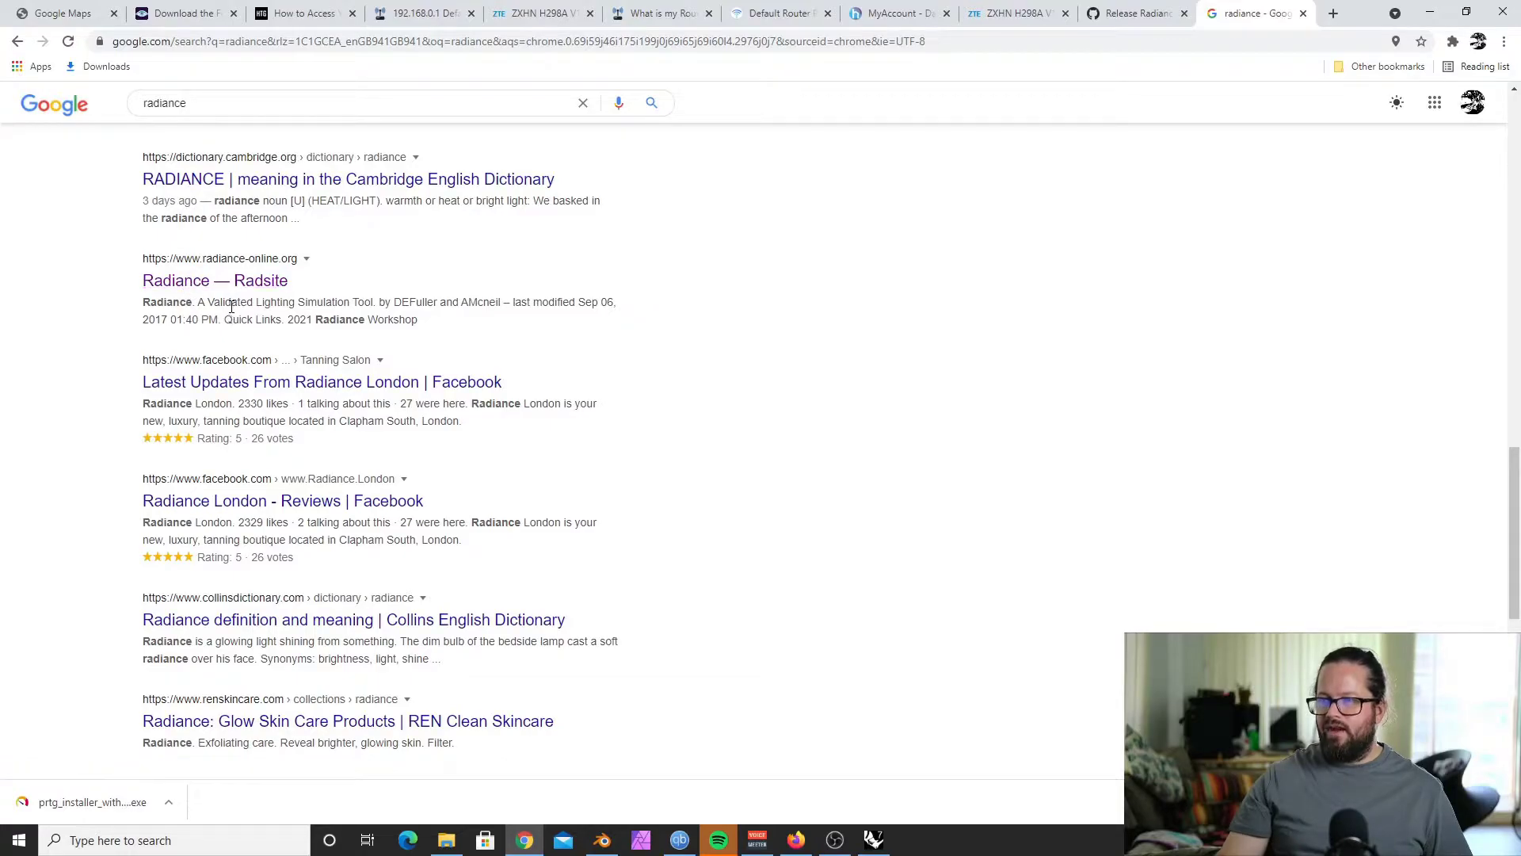
{"action": "left_click", "coordinate": [191, 280]}
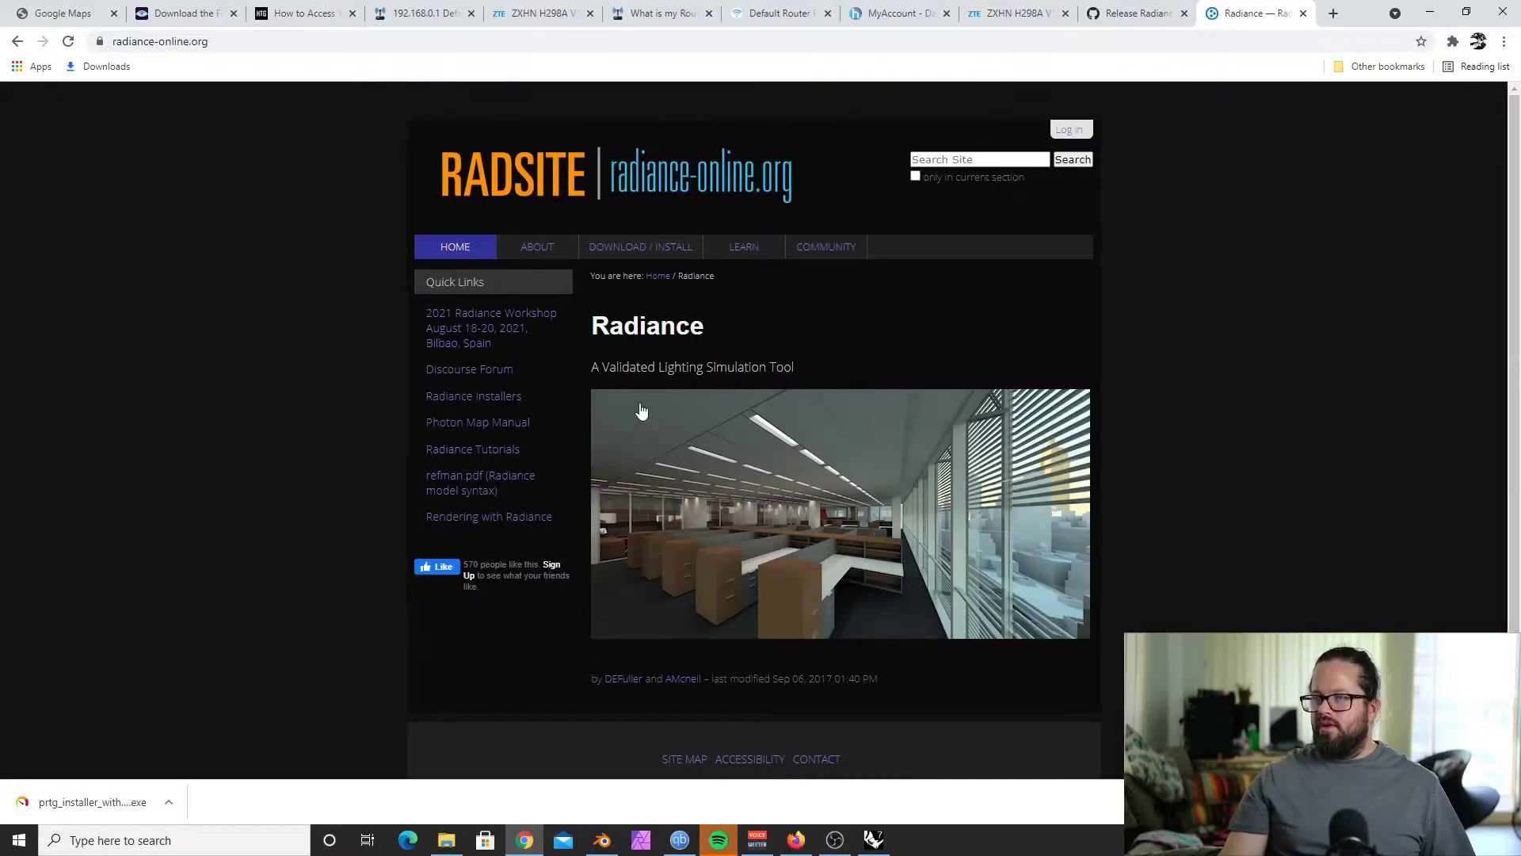
Step: Go to the Radiance Installers page in the site's download section and follow its link to the GitHub releases
{"action": "left_click", "coordinate": [638, 249]}
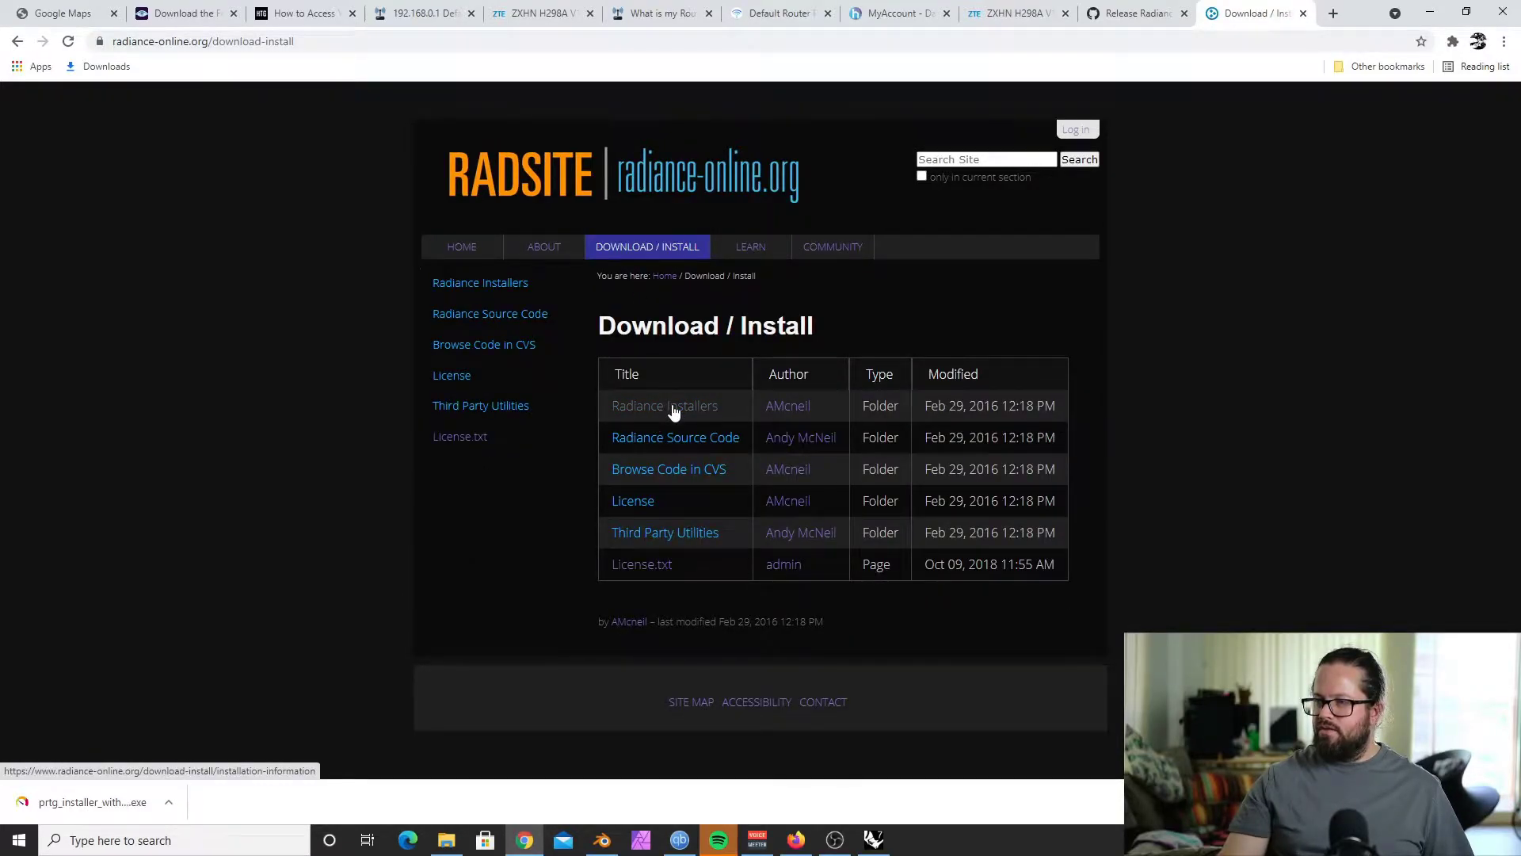
{"action": "left_click", "coordinate": [672, 409]}
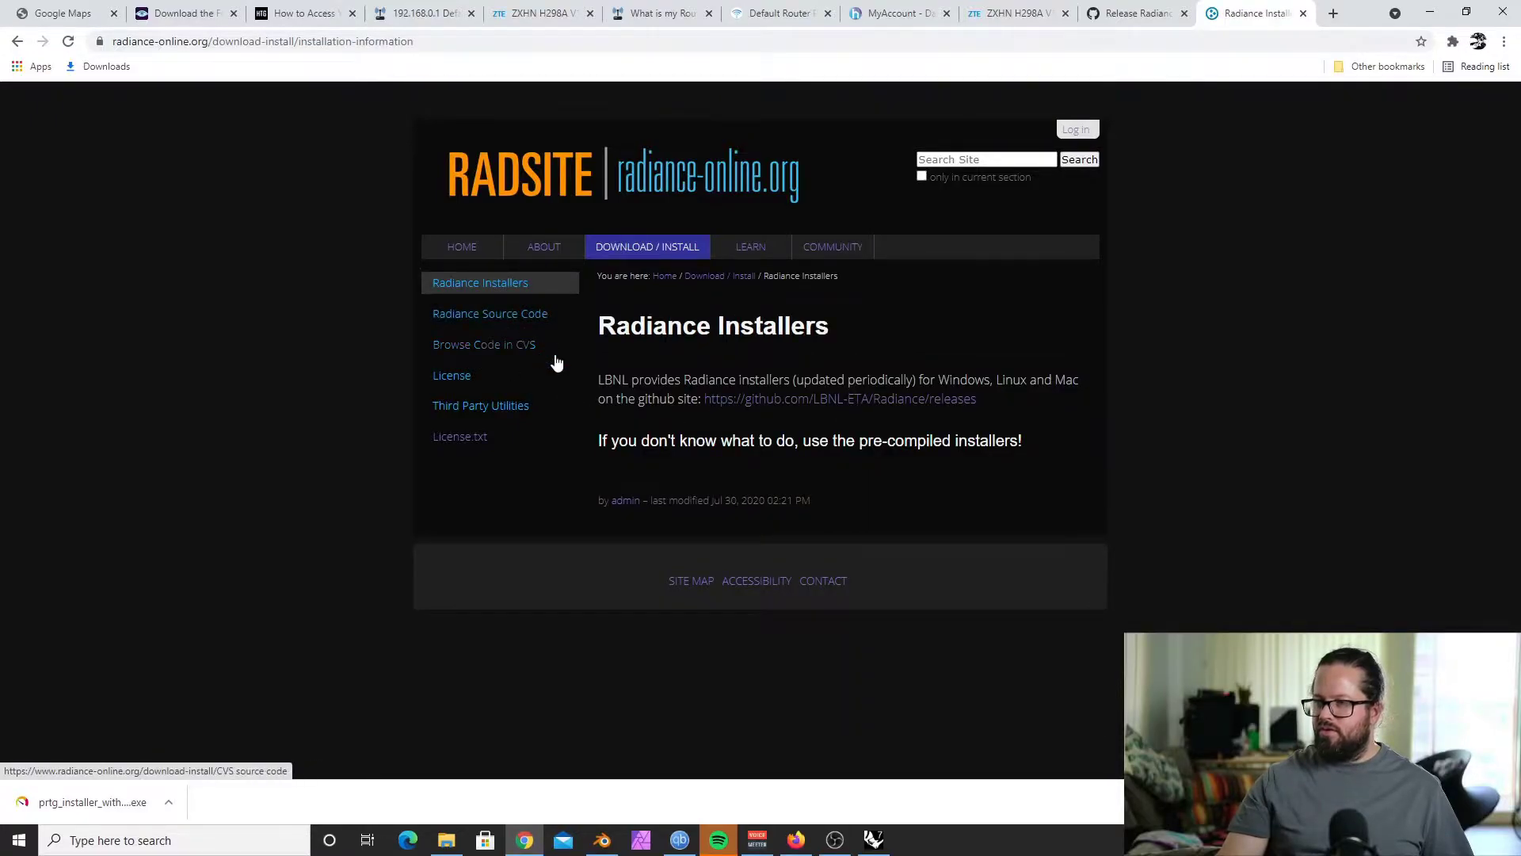
{"action": "left_click", "coordinate": [773, 406]}
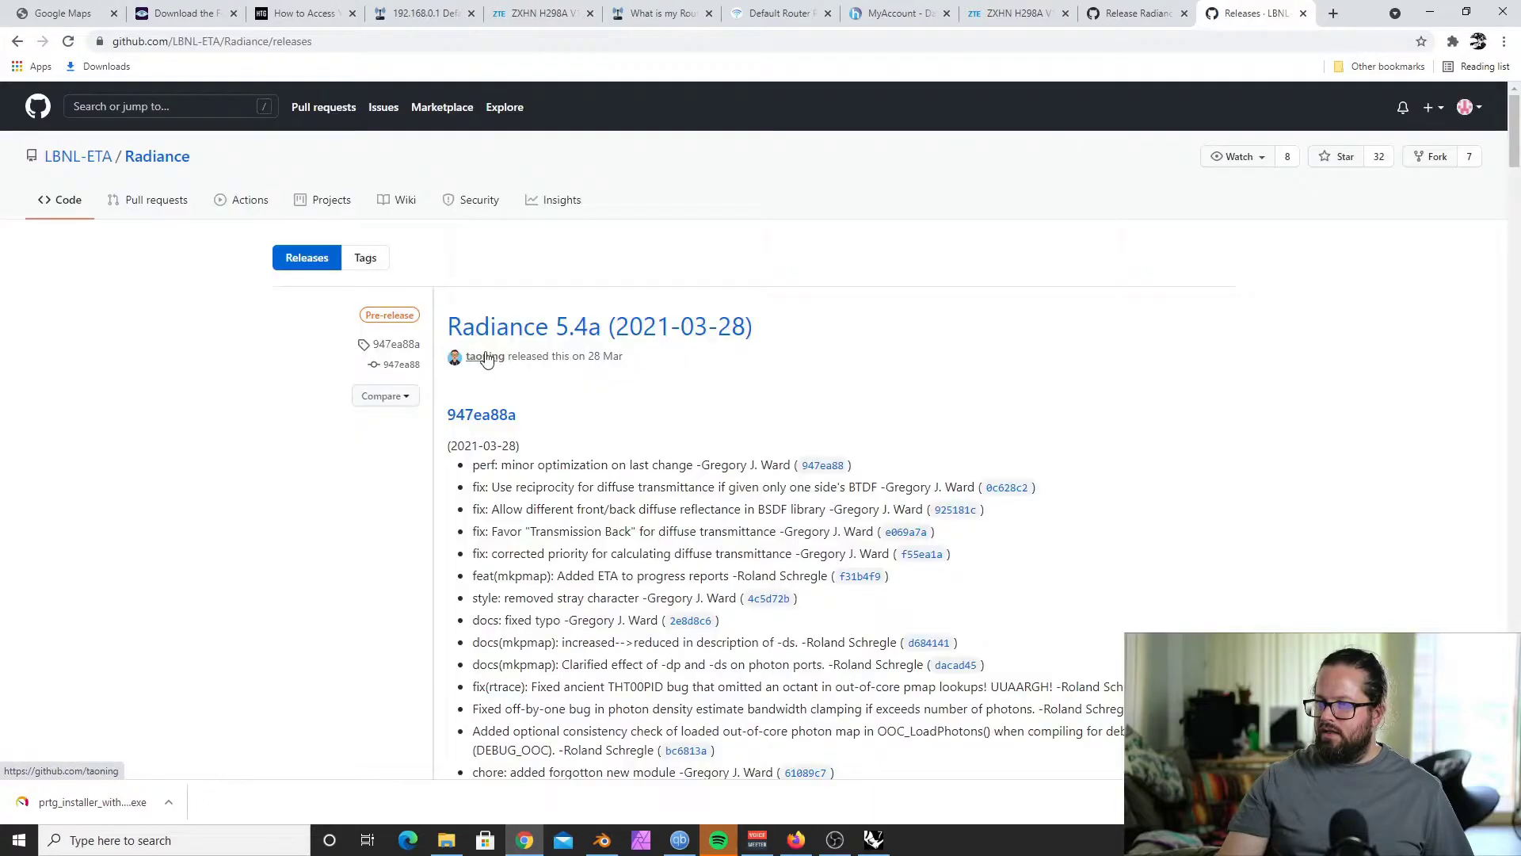
Step: Open the Radiance 5.4a (2021-03-28) release and go to its list of downloadable assets
{"action": "scroll", "coordinate": [1096, 425], "scroll_direction": "down", "scroll_amount": 10}
{"action": "scroll", "coordinate": [1098, 429], "scroll_direction": "down", "scroll_amount": 9}
{"action": "scroll", "coordinate": [1097, 429], "scroll_direction": "up", "scroll_amount": 18}
{"action": "left_click", "coordinate": [520, 324]}
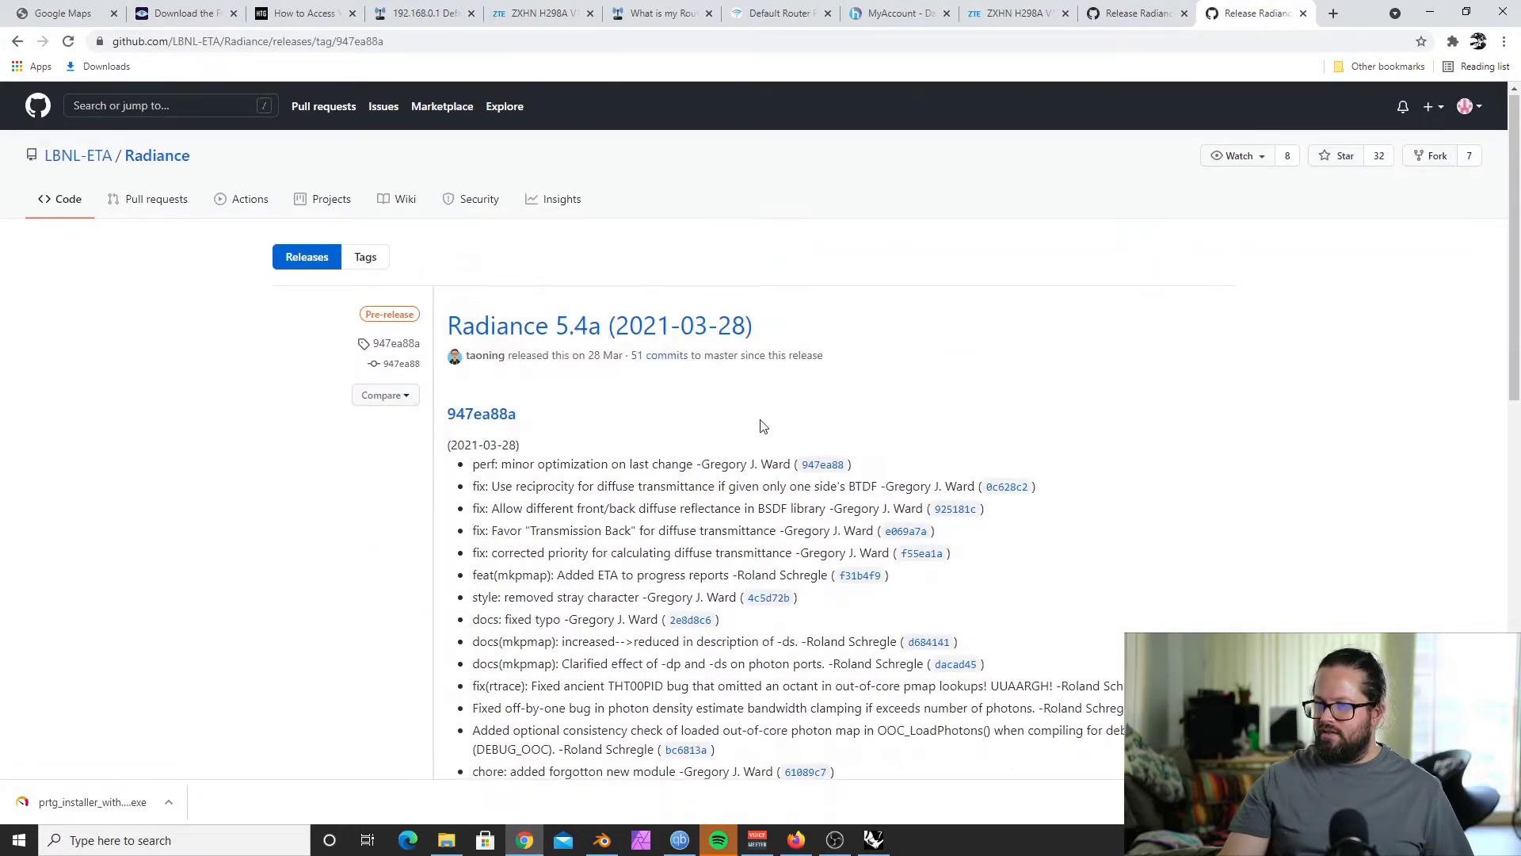
{"action": "scroll", "coordinate": [700, 418], "scroll_direction": "down", "scroll_amount": 10}
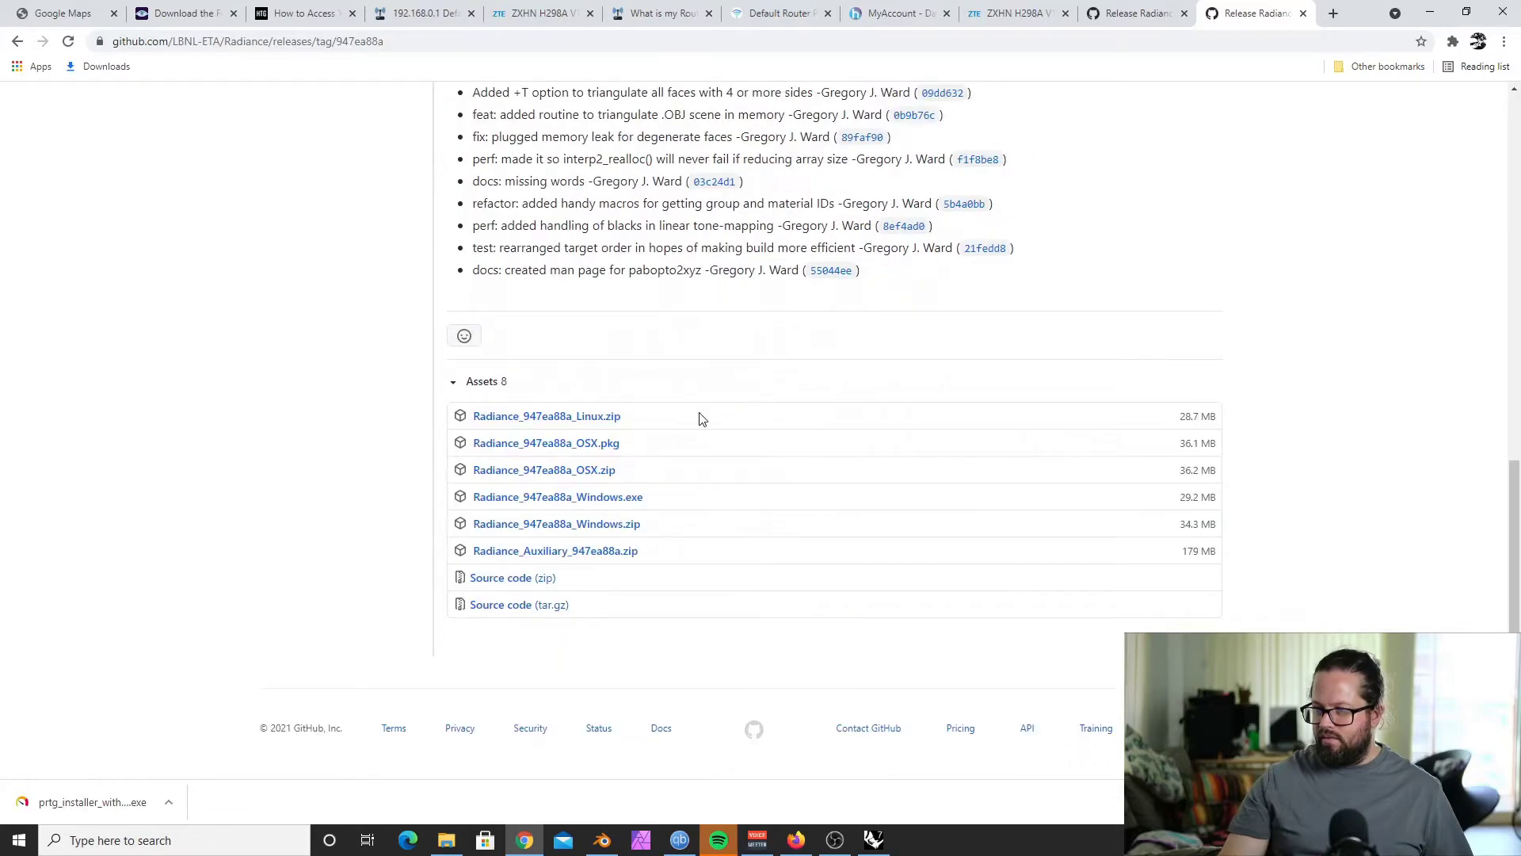
Step: Start downloading Radiance_947ea88a_Windows.exe and bring up the file actions for the installer copy in the Rhino Apps folder
{"action": "left_click", "coordinate": [580, 502]}
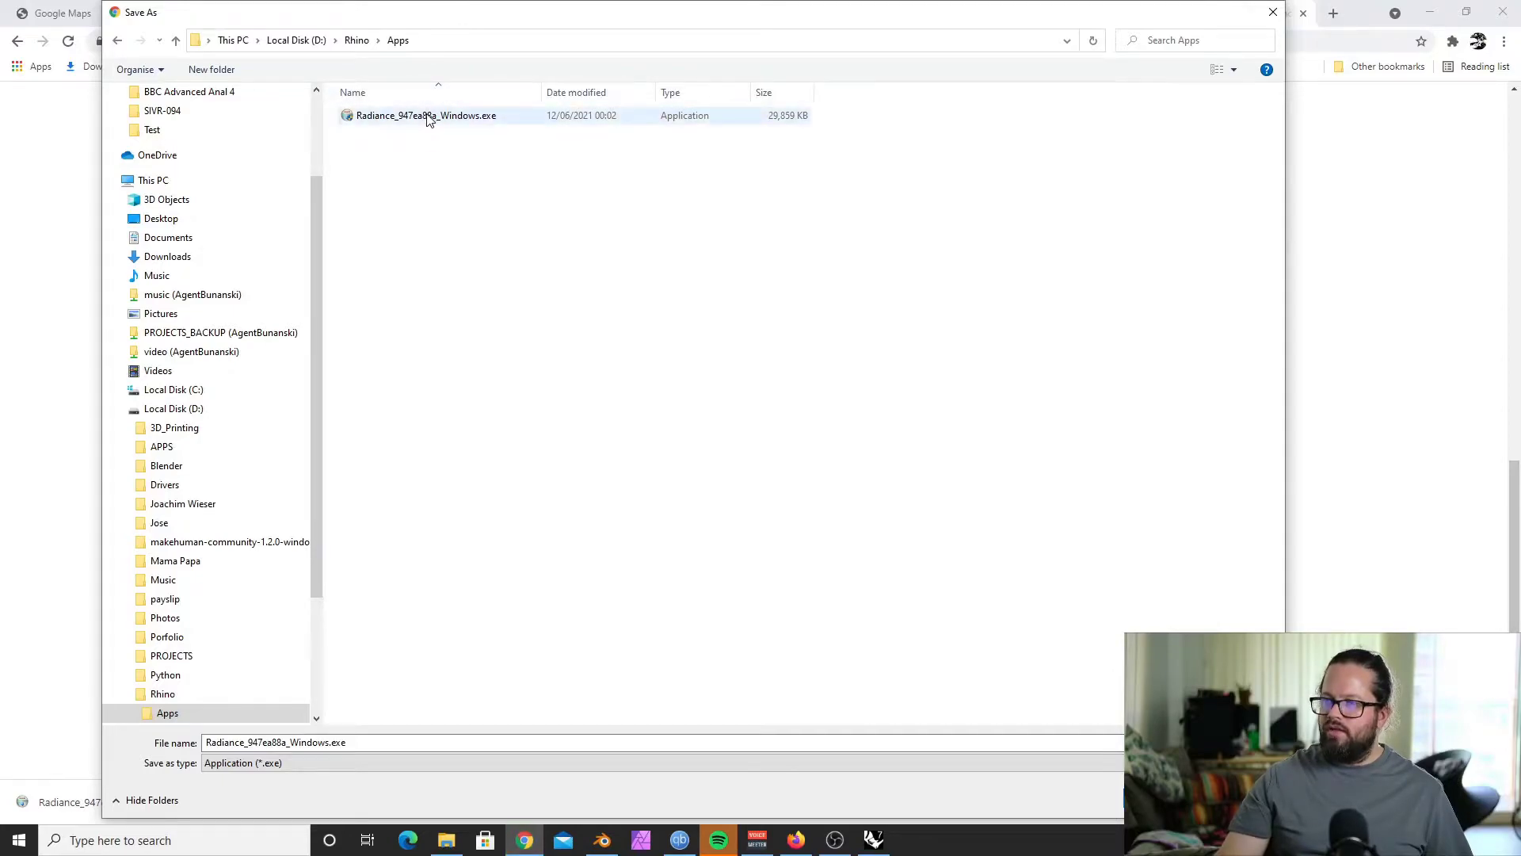
{"action": "right_click", "coordinate": [391, 117]}
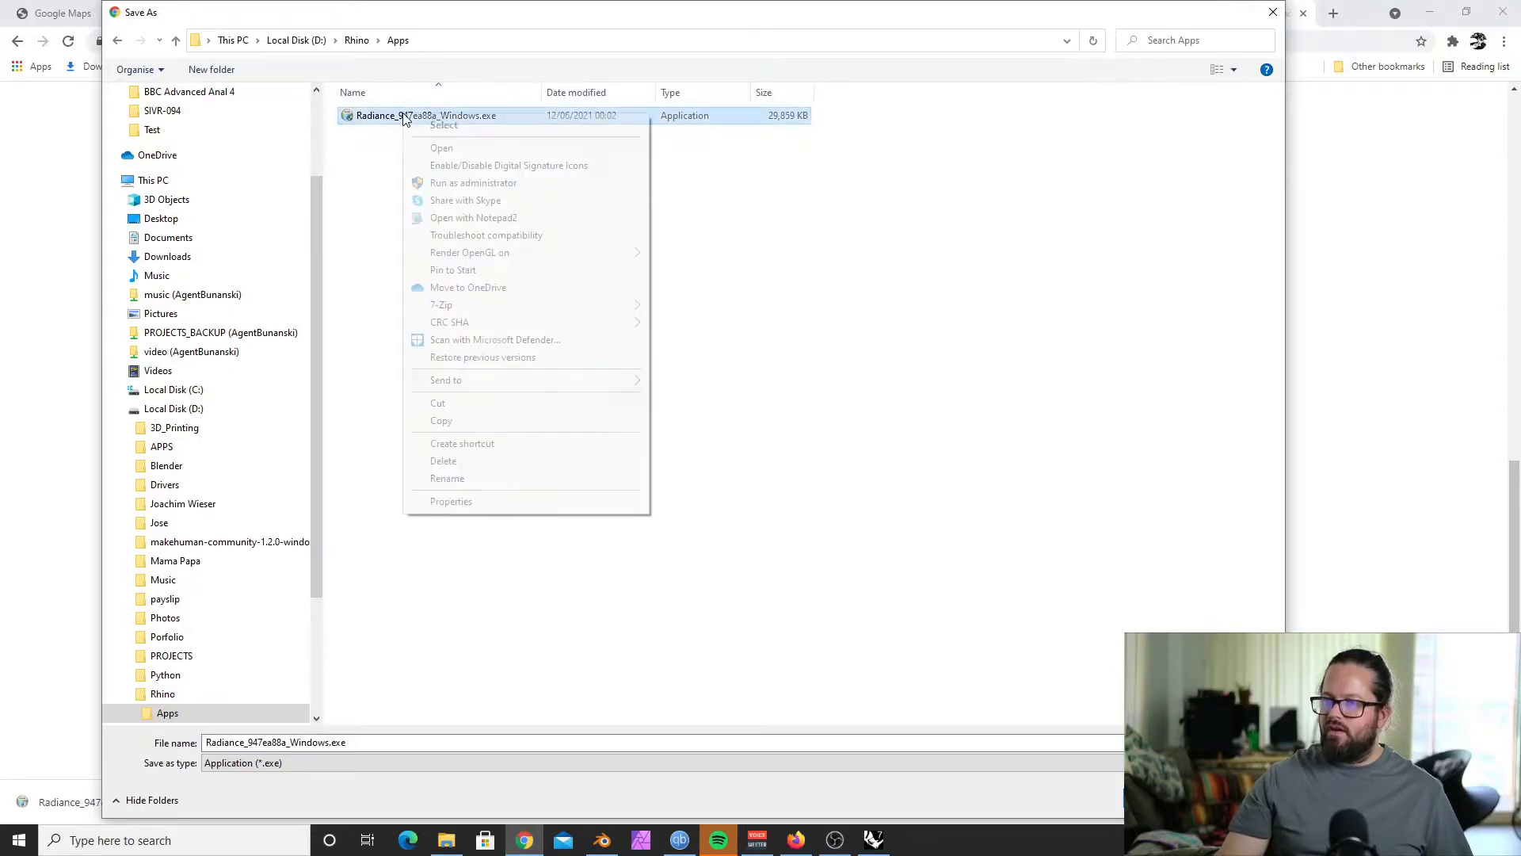
{"action": "left_click", "coordinate": [523, 191]}
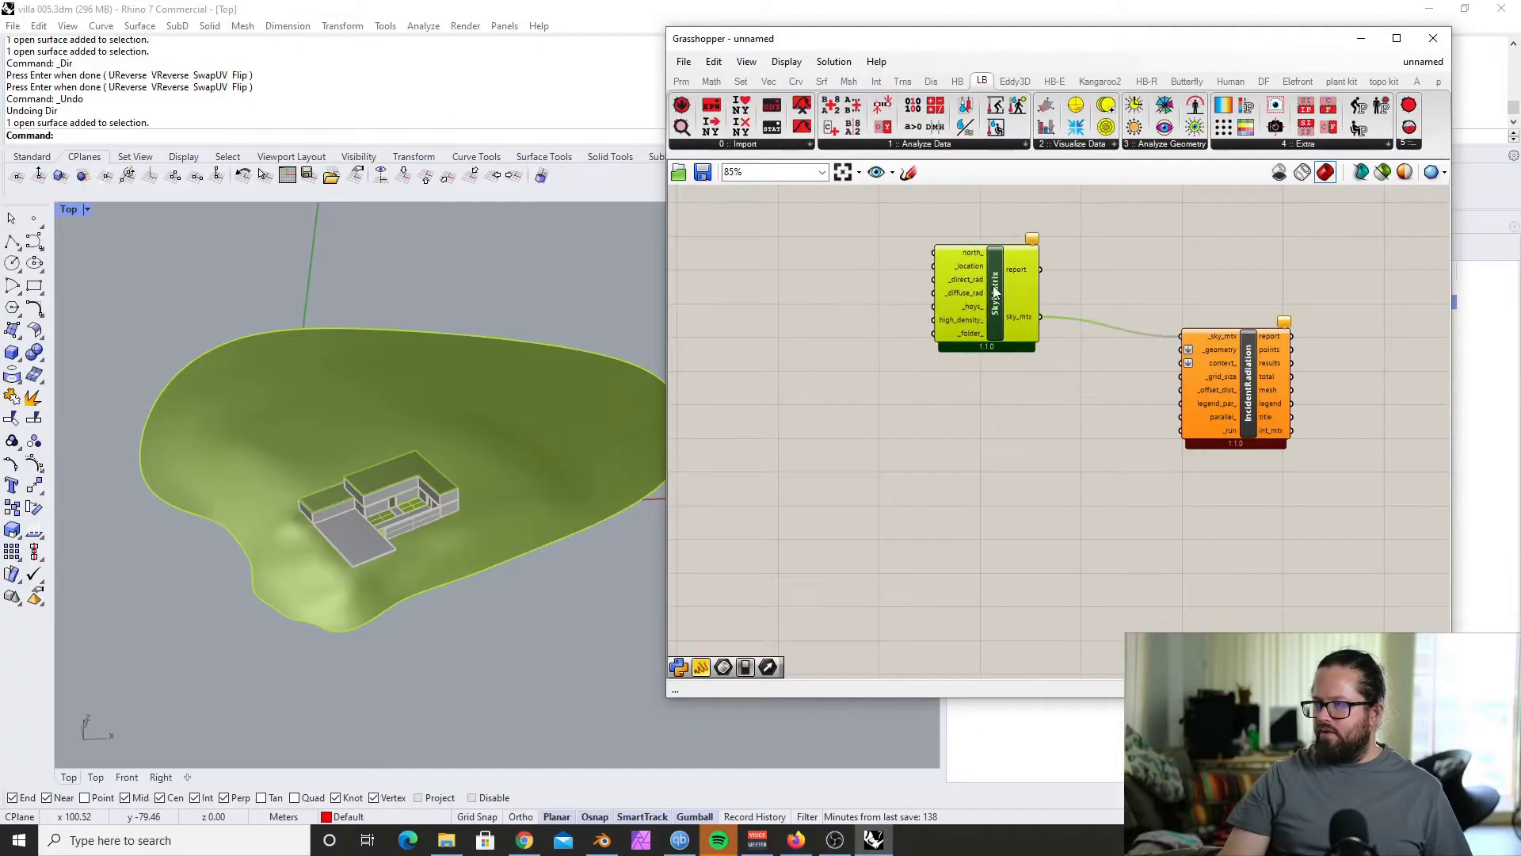
Step: Reposition the SkyMatrix and IncidentRadiation components so their connecting wire runs straight and space is free ahead of SkyMatrix
{"action": "left_click_drag", "start_coordinate": [995, 293], "coordinate": [987, 311]}
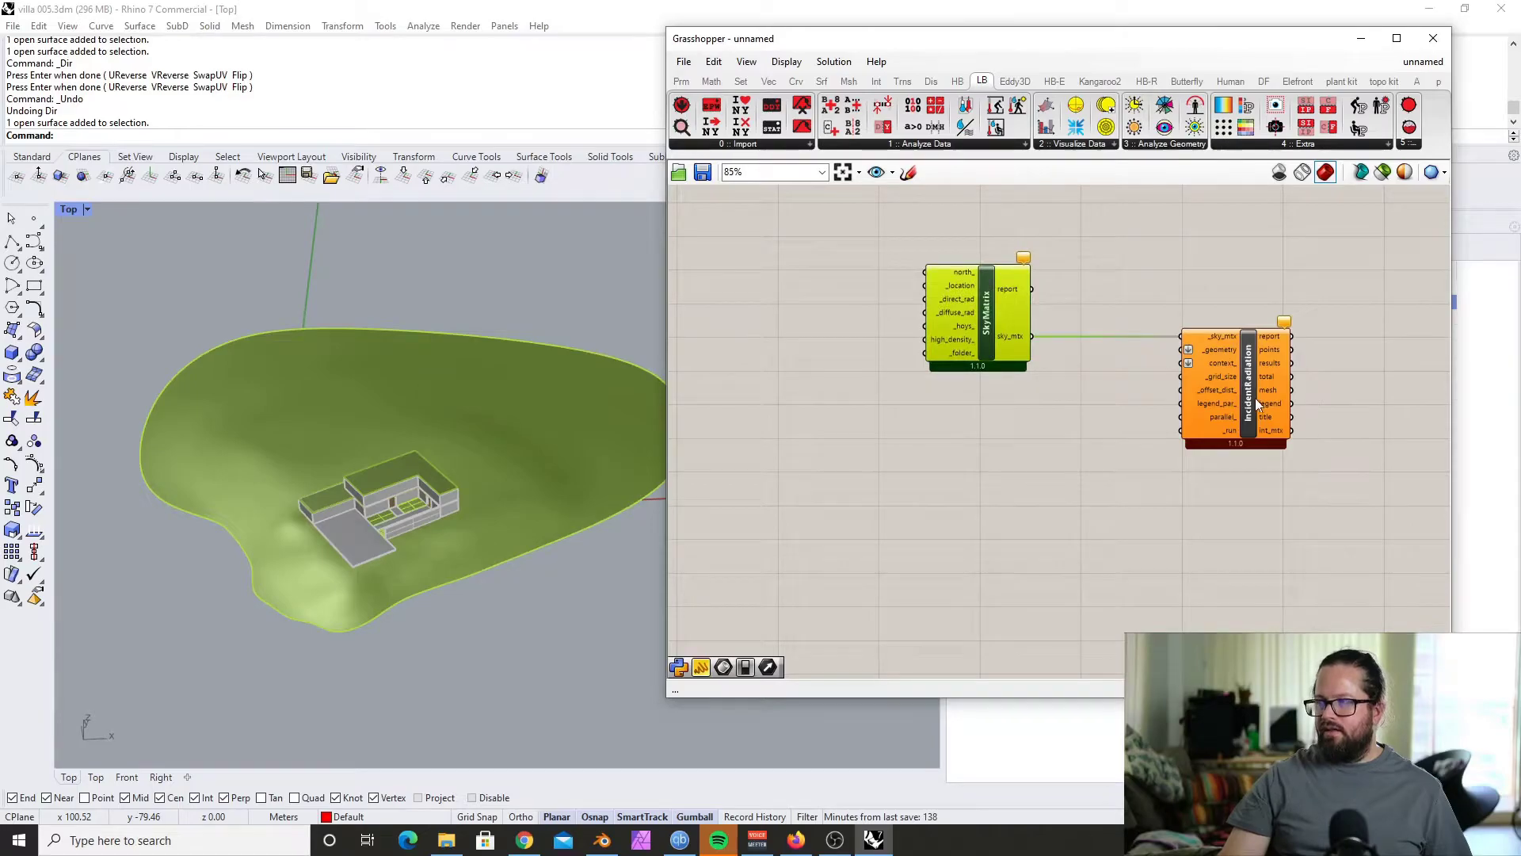
{"action": "left_click_drag", "start_coordinate": [1260, 404], "coordinate": [1299, 404]}
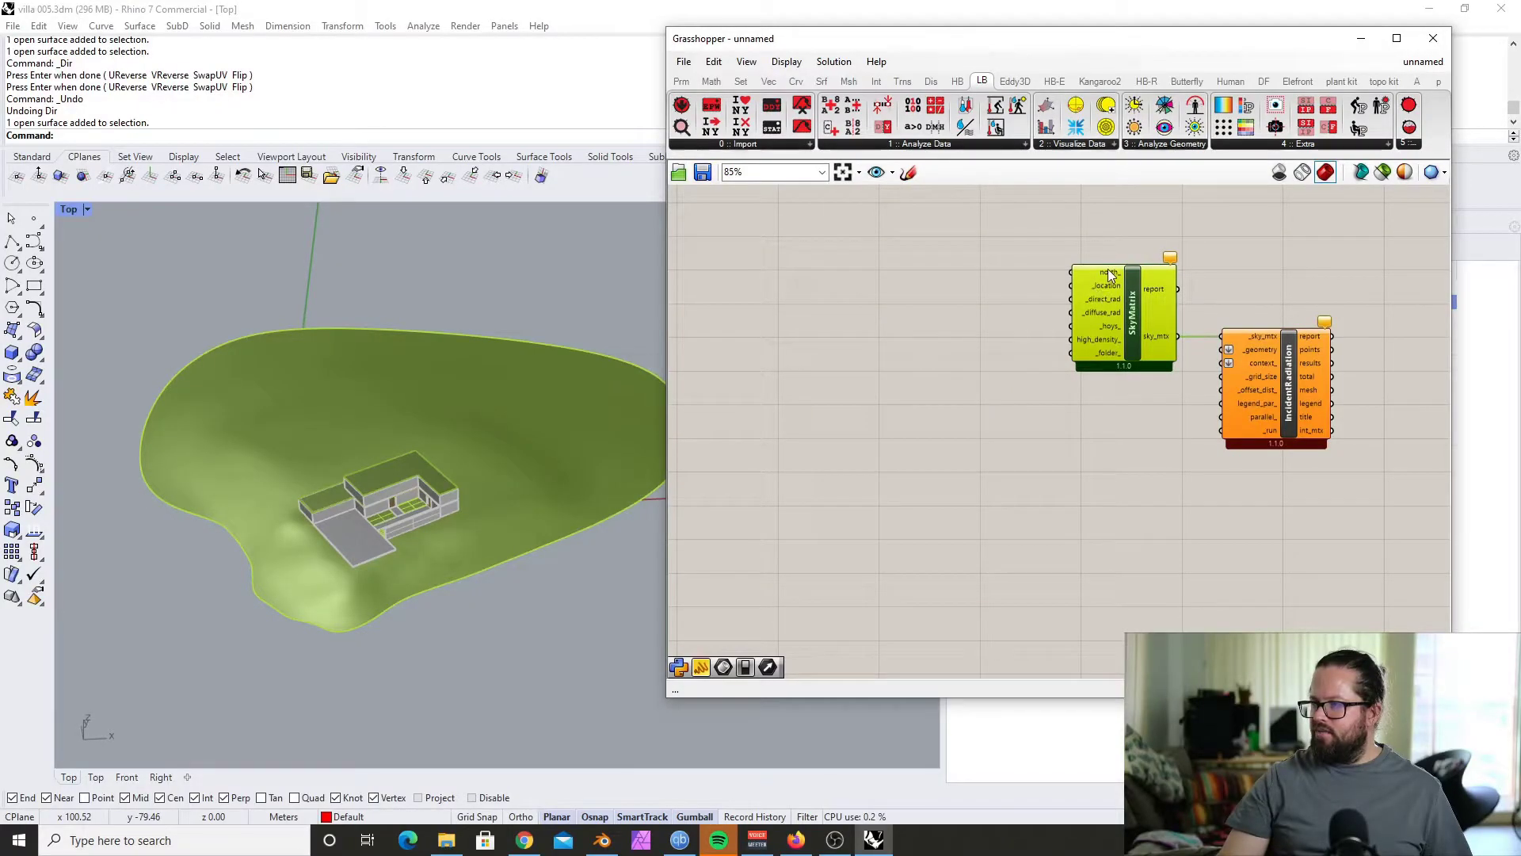
{"action": "mouse_move", "coordinate": [1105, 295]}
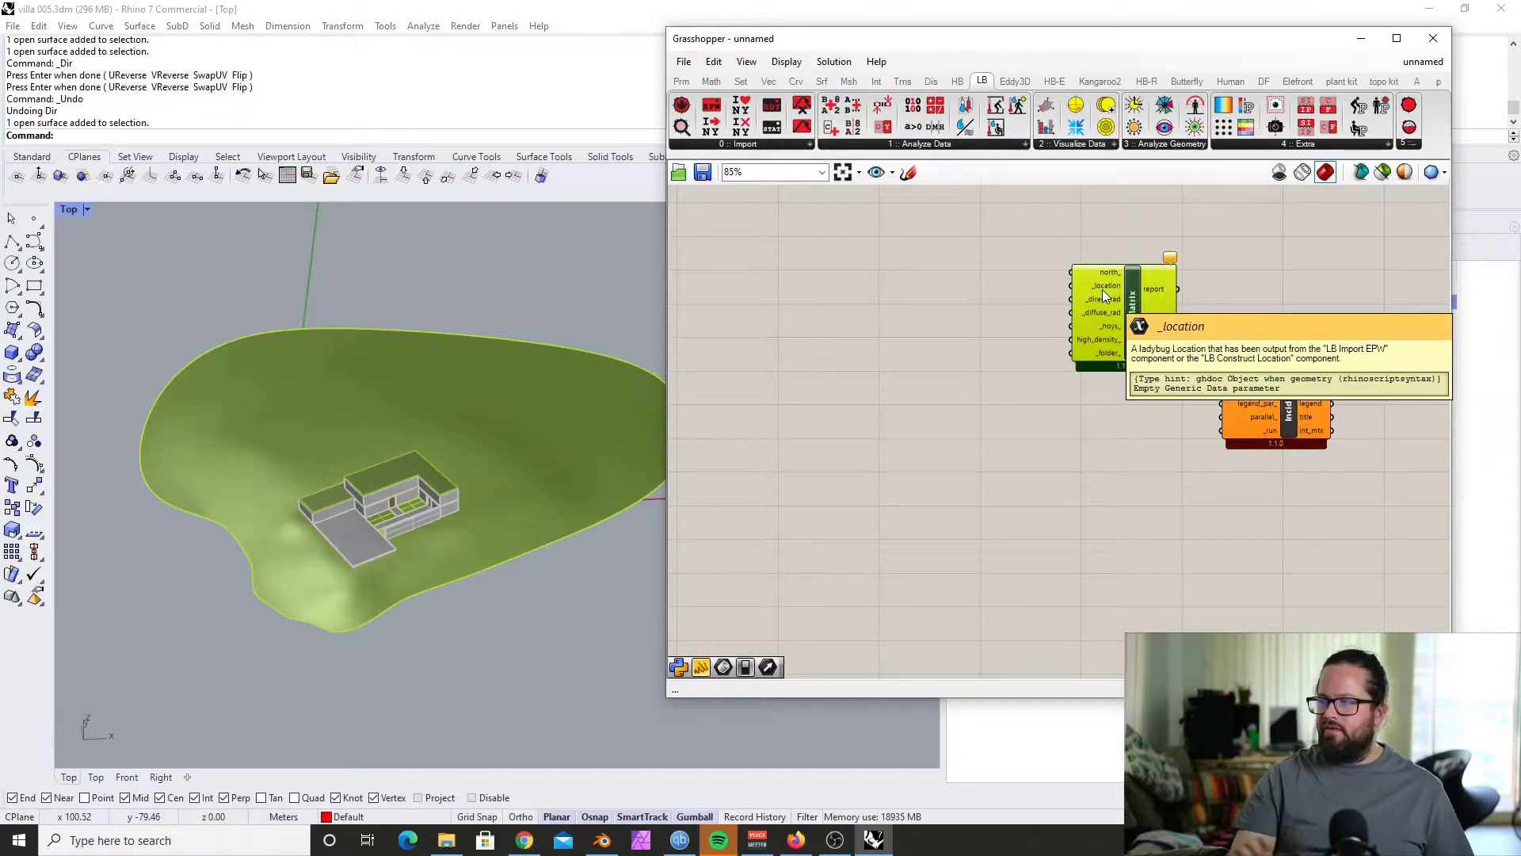
{"action": "mouse_move", "coordinate": [1112, 291]}
{"action": "left_mouse_down"}
{"action": "mouse_move", "coordinate": [1092, 290]}
{"action": "mouse_move", "coordinate": [1113, 300]}
{"action": "left_mouse_up"}
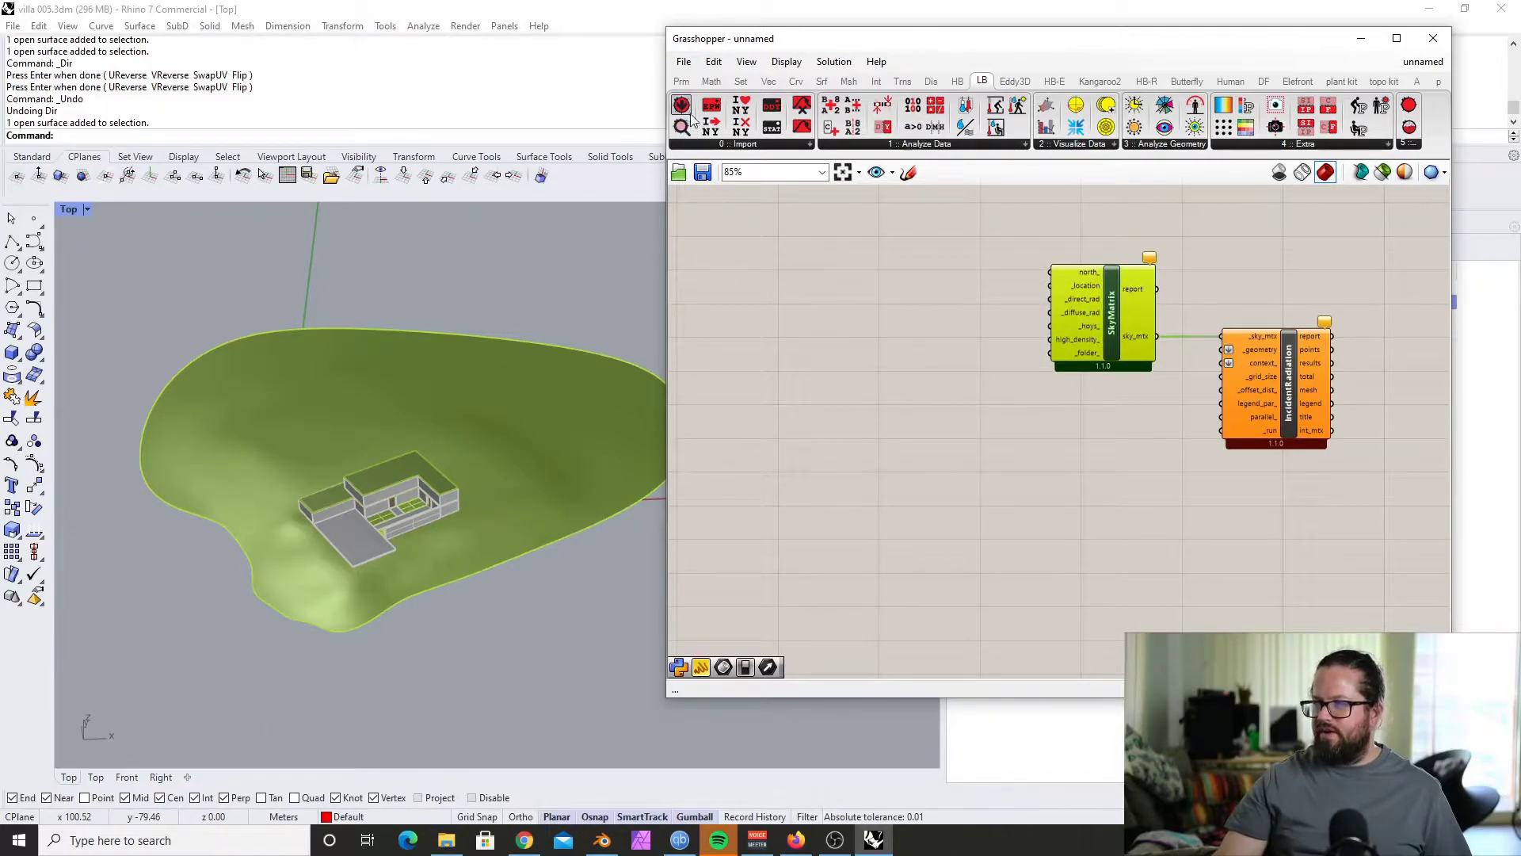
Step: Add the Ladybug EPWMap, DownloadEPW and ImportEPW components to the canvas ahead of SkyMatrix
{"action": "left_click_drag", "start_coordinate": [682, 107], "coordinate": [858, 402]}
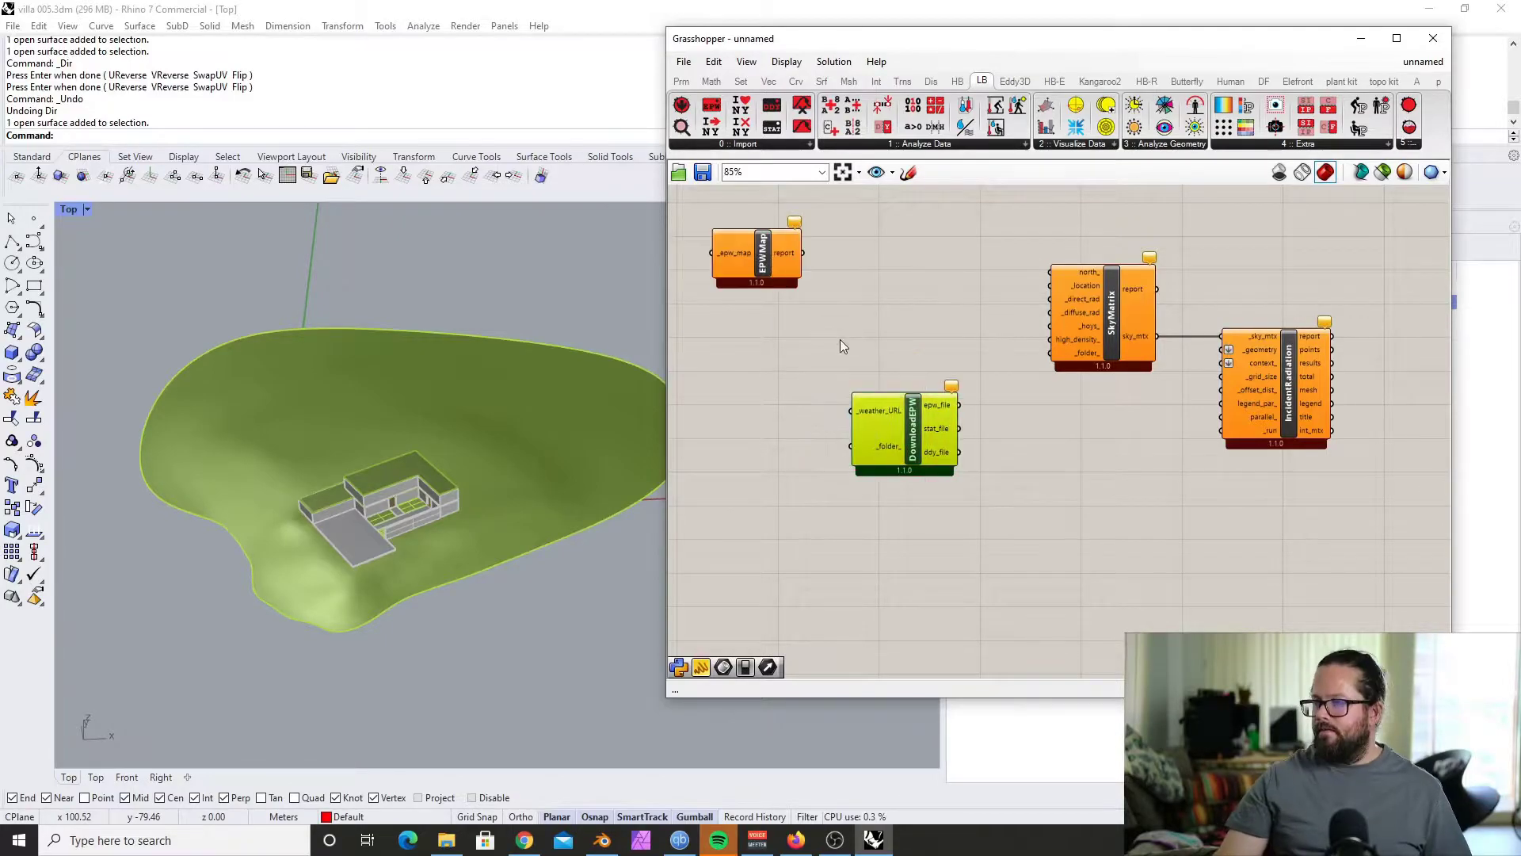
{"action": "left_click", "coordinate": [774, 261]}
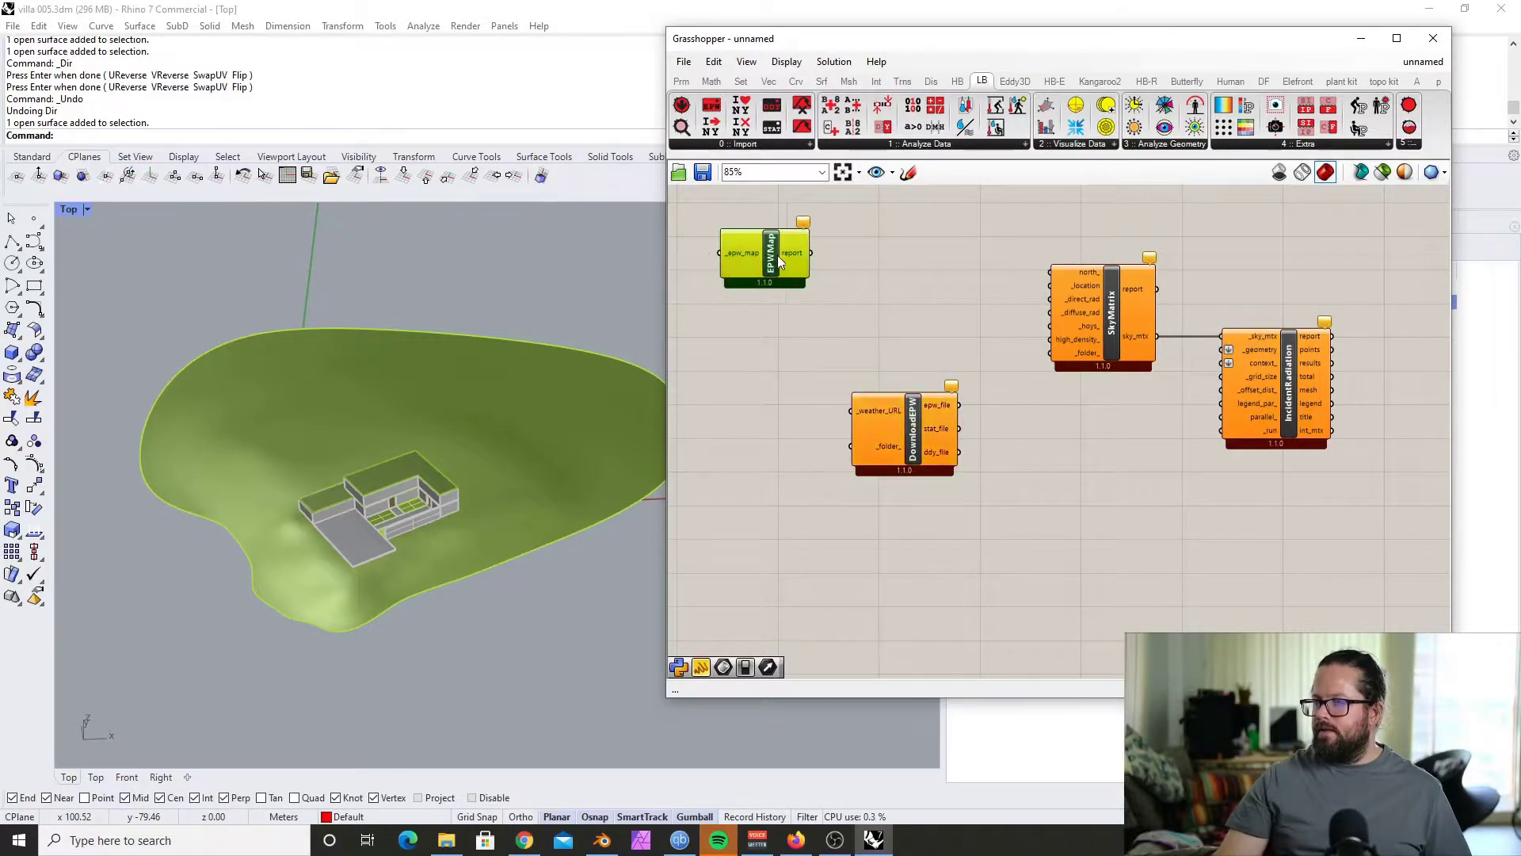
{"action": "left_click_drag", "start_coordinate": [711, 104], "coordinate": [871, 281]}
{"action": "scroll", "coordinate": [947, 339], "scroll_direction": "down", "scroll_amount": 3}
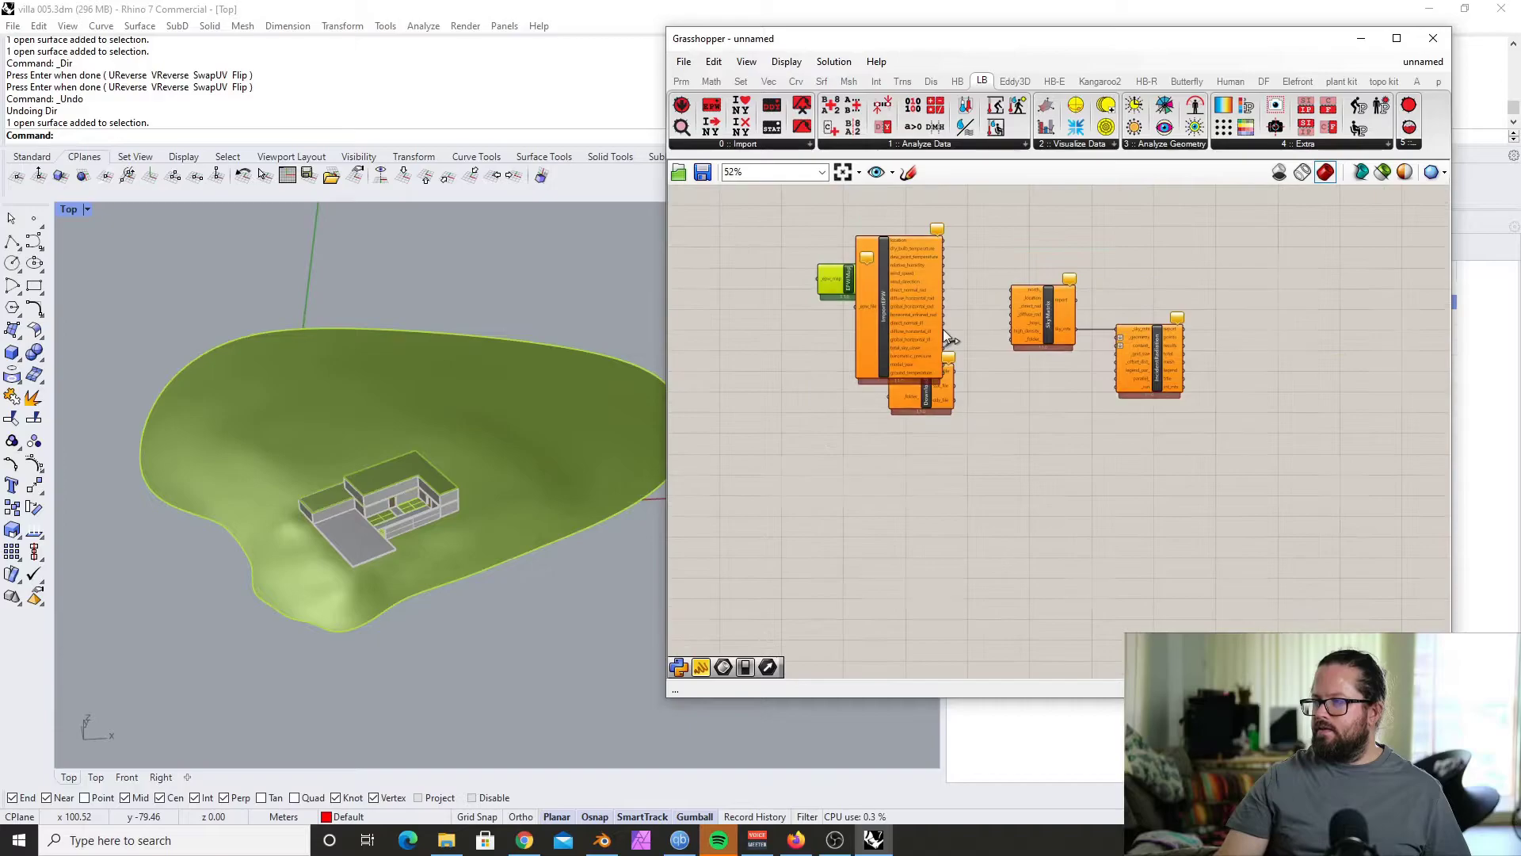
{"action": "scroll", "coordinate": [947, 339], "scroll_direction": "down", "scroll_amount": 2}
Step: Move SkyMatrix and IncidentRadiation away from the ImportEPW component and space them apart from each other
{"action": "left_click_drag", "start_coordinate": [971, 259], "coordinate": [1227, 462]}
{"action": "left_click_drag", "start_coordinate": [984, 332], "coordinate": [1170, 331]}
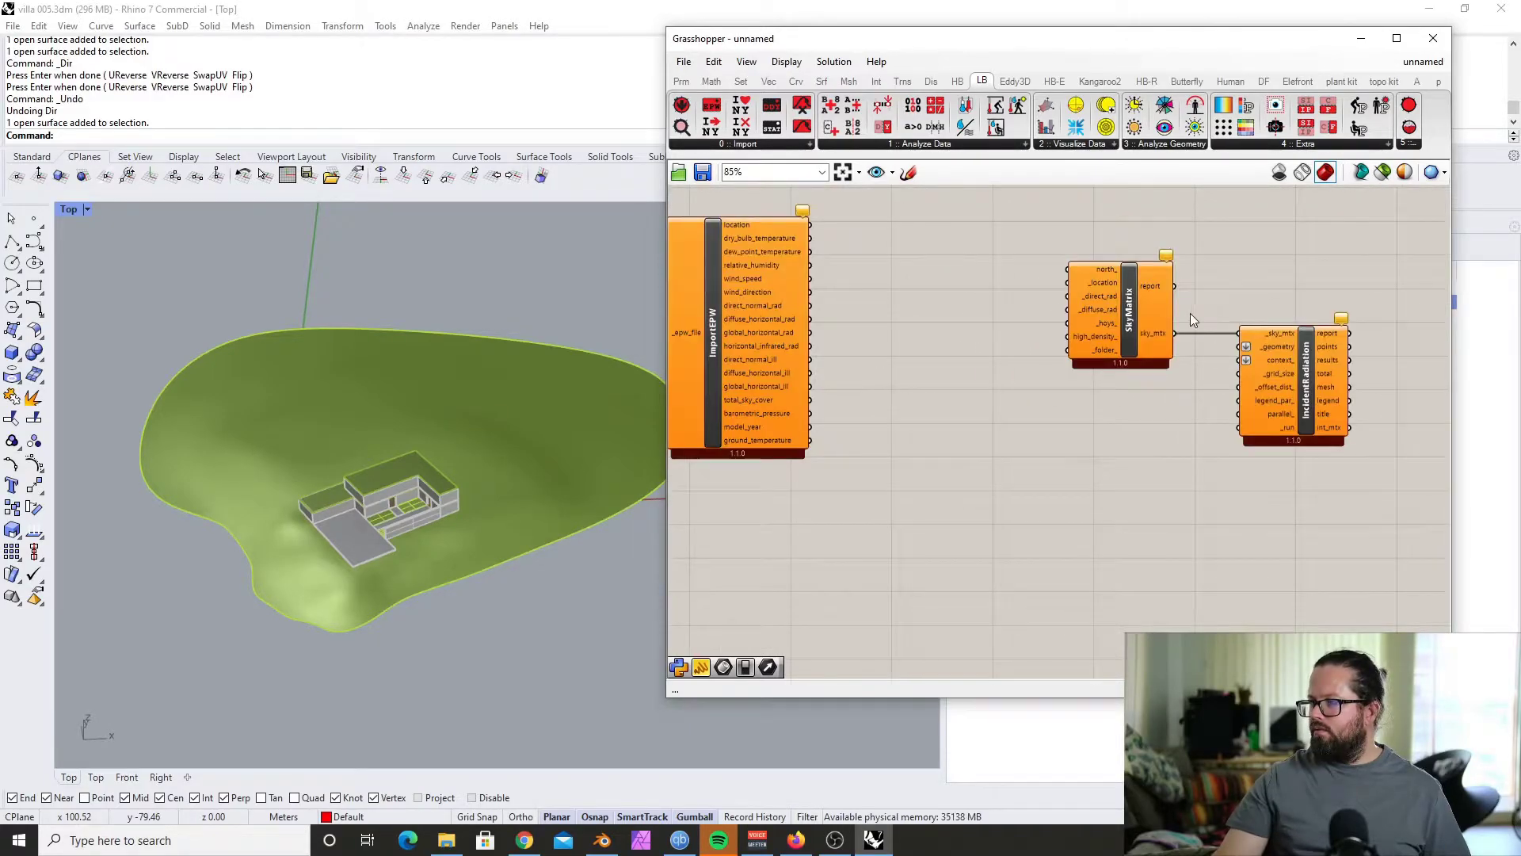
{"action": "left_click_drag", "start_coordinate": [1147, 310], "coordinate": [1123, 289]}
{"action": "left_click_drag", "start_coordinate": [1277, 368], "coordinate": [1301, 360]}
{"action": "left_click_drag", "start_coordinate": [1088, 283], "coordinate": [1094, 274]}
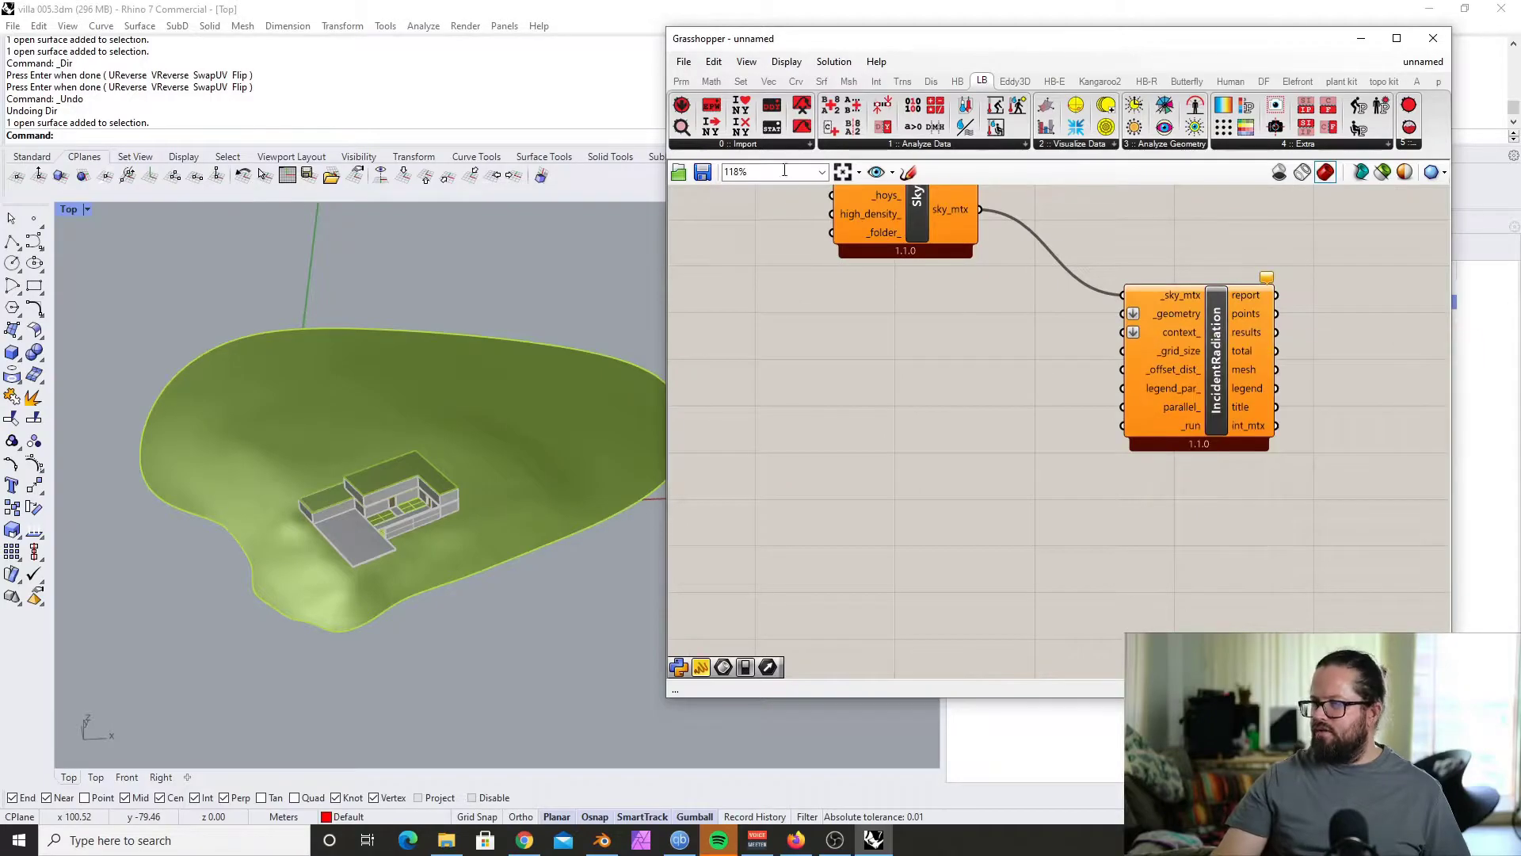
Step: Add a Brep parameter, wire it into IncidentRadiation's _geometry input, and restore SkyMatrix's sky_mtx connection to _sky_mtx
{"action": "left_click", "coordinate": [681, 82]}
{"action": "left_click_drag", "start_coordinate": [785, 127], "coordinate": [1121, 295]}
{"action": "scroll", "coordinate": [996, 253], "scroll_direction": "down", "scroll_amount": 1}
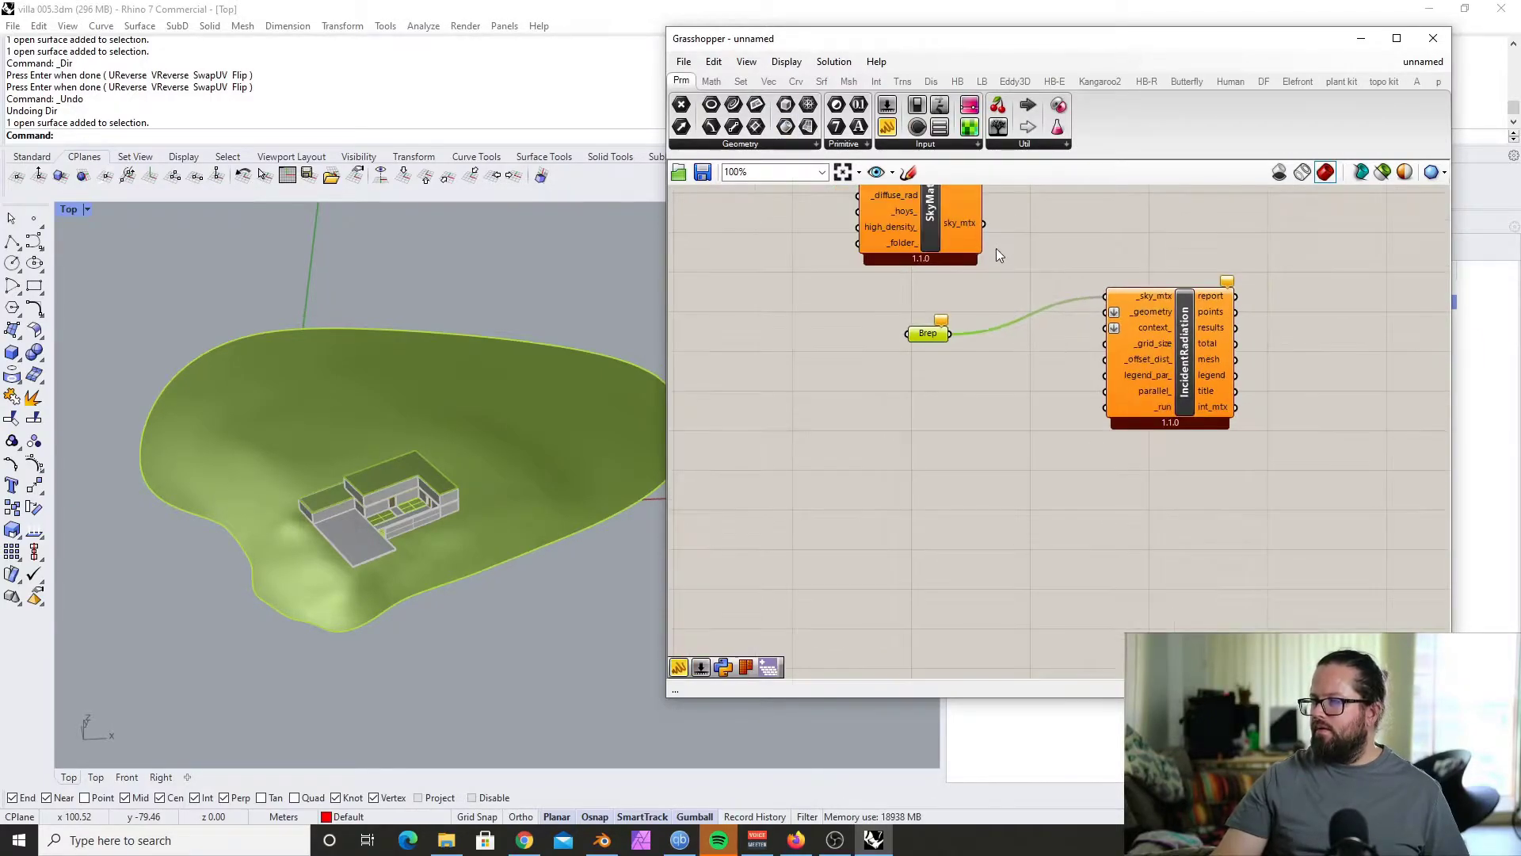
{"action": "left_click_drag", "start_coordinate": [1006, 245], "coordinate": [1106, 296]}
{"action": "left_click_drag", "start_coordinate": [935, 336], "coordinate": [1115, 309]}
Step: Reference the terrain and all visible villa geometry in the Brep parameter as multiple breps
{"action": "left_click_drag", "start_coordinate": [103, 286], "coordinate": [807, 672]}
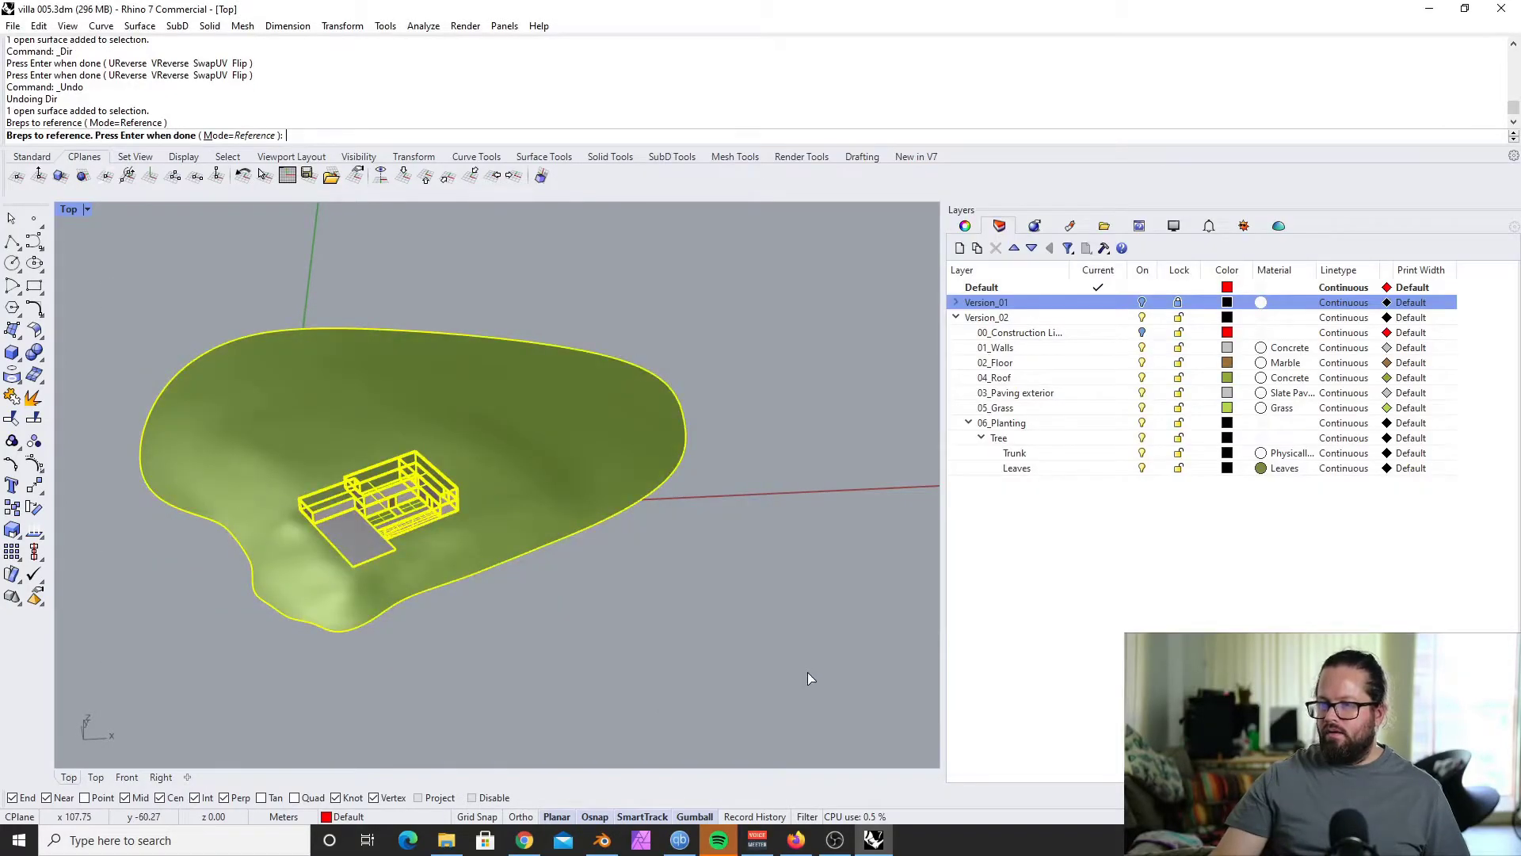
{"action": "key", "text": "Return"}
{"action": "left_click_drag", "start_coordinate": [975, 337], "coordinate": [973, 319]}
{"action": "scroll", "coordinate": [1034, 316], "scroll_direction": "up", "scroll_amount": 1}
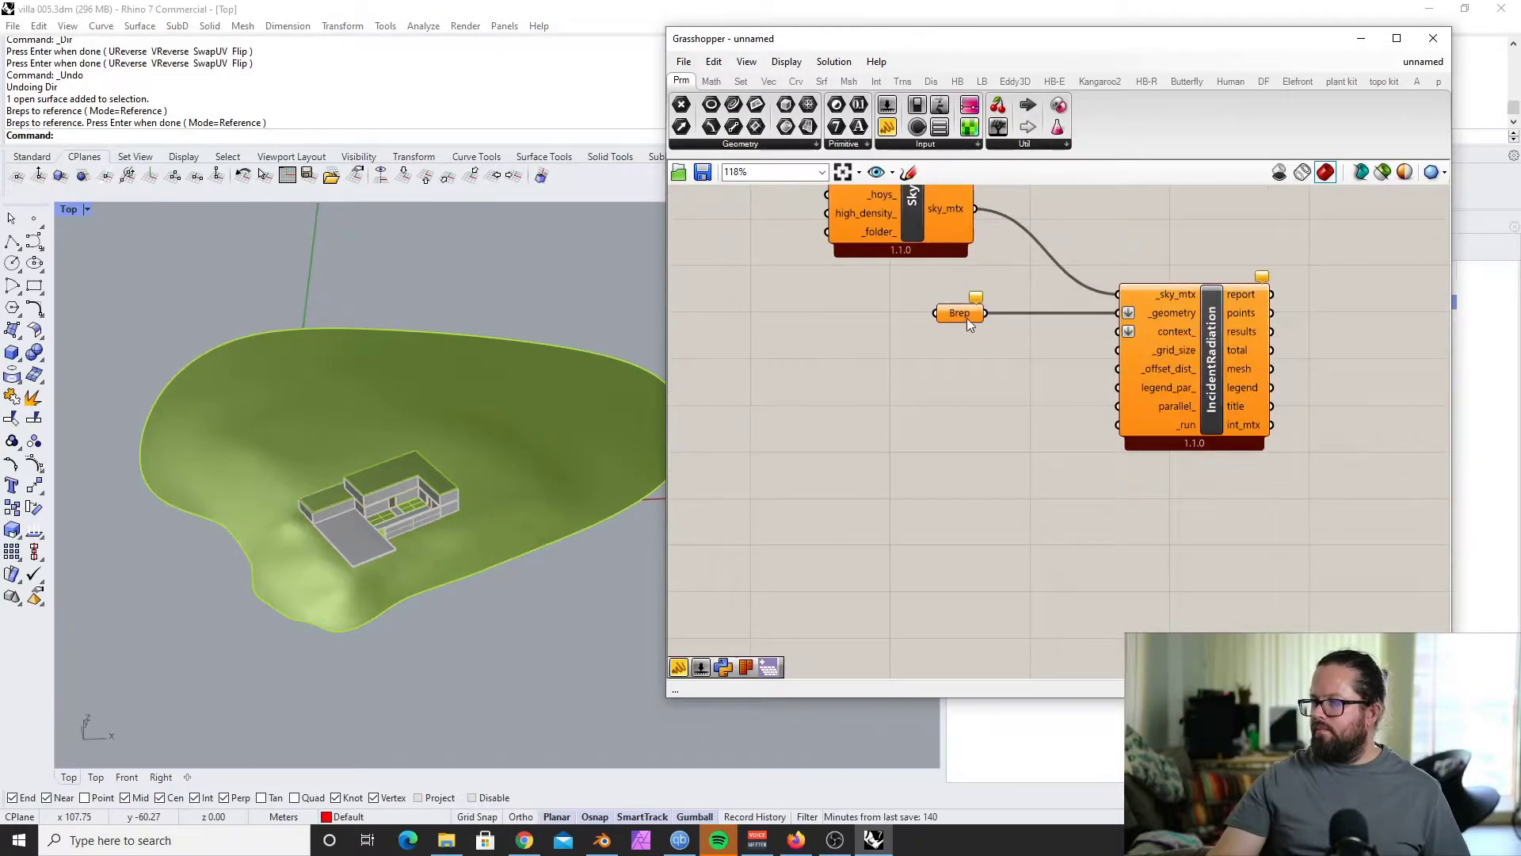
{"action": "right_click", "coordinate": [963, 313]}
{"action": "left_click", "coordinate": [1028, 554]}
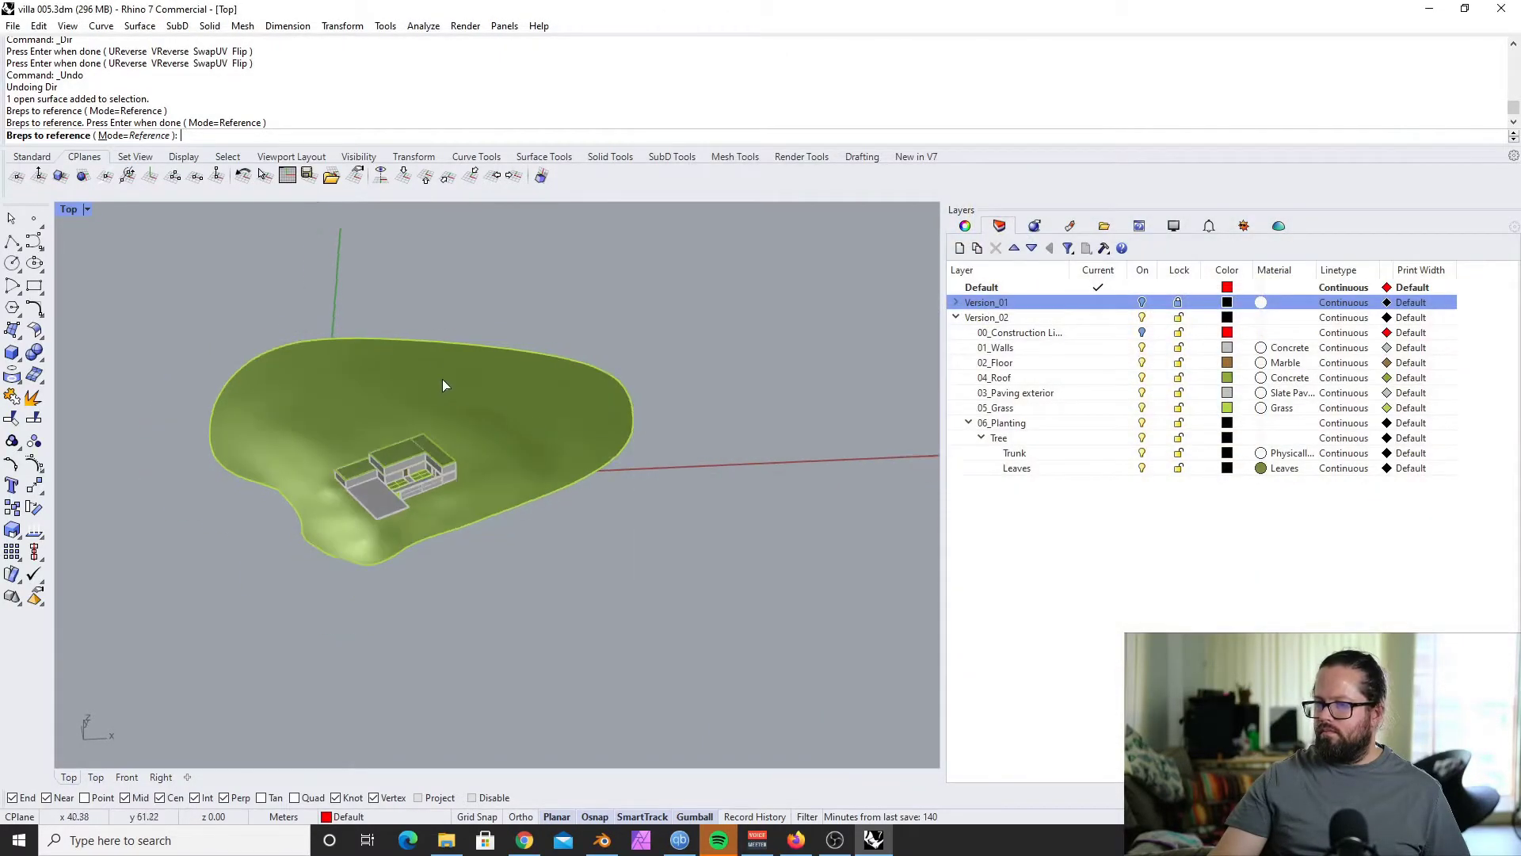
{"action": "left_click_drag", "start_coordinate": [207, 308], "coordinate": [783, 671]}
{"action": "key", "text": "Return"}
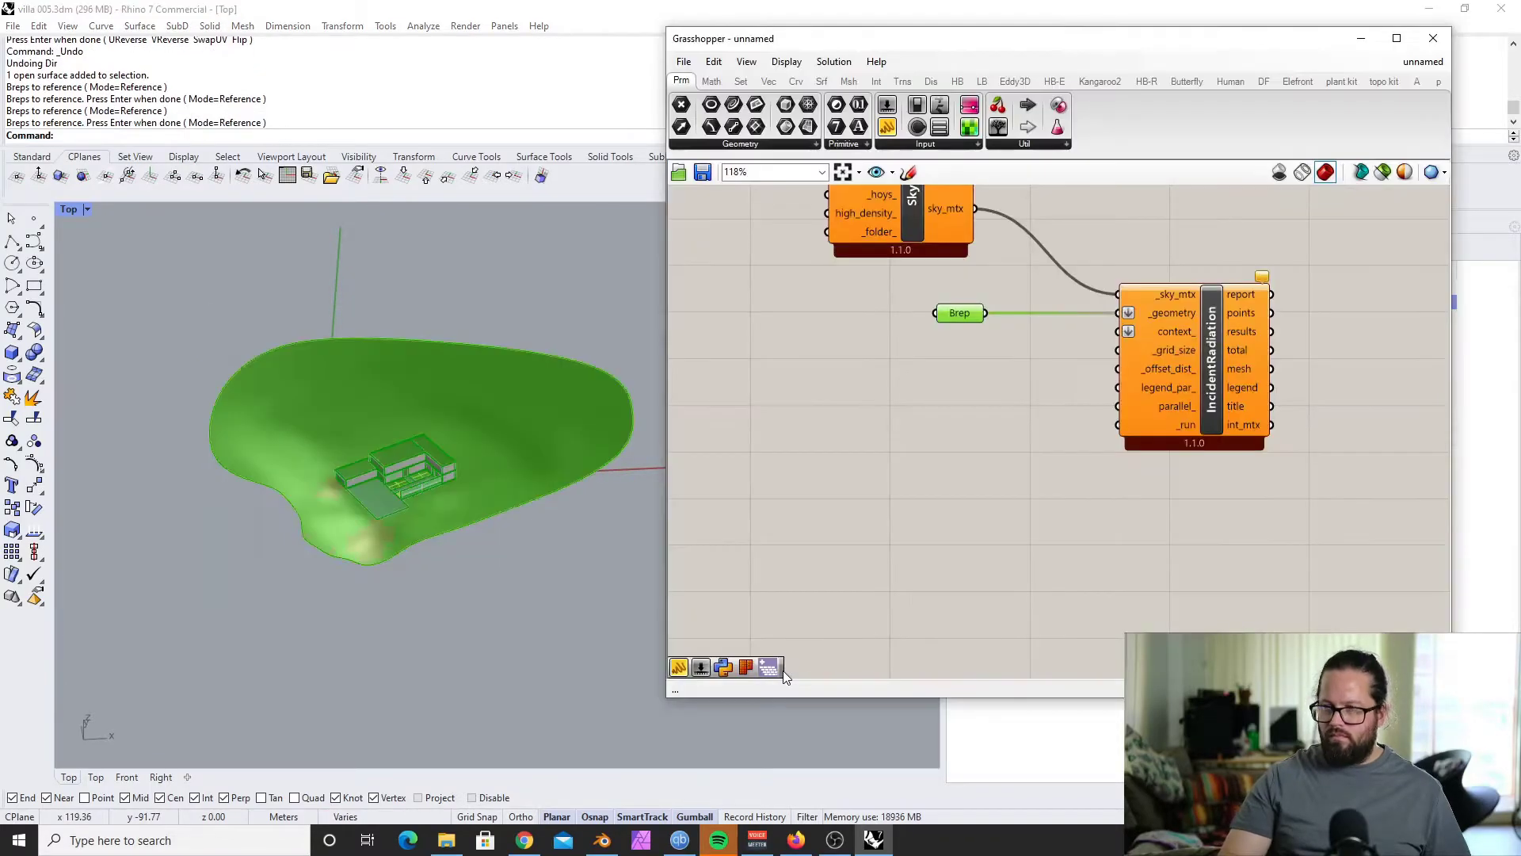
Step: Wire the Brep parameter into IncidentRadiation's context_ input as well, and feed _grid_size from a number slider set to 1.000
{"action": "left_click_drag", "start_coordinate": [970, 322], "coordinate": [1162, 354]}
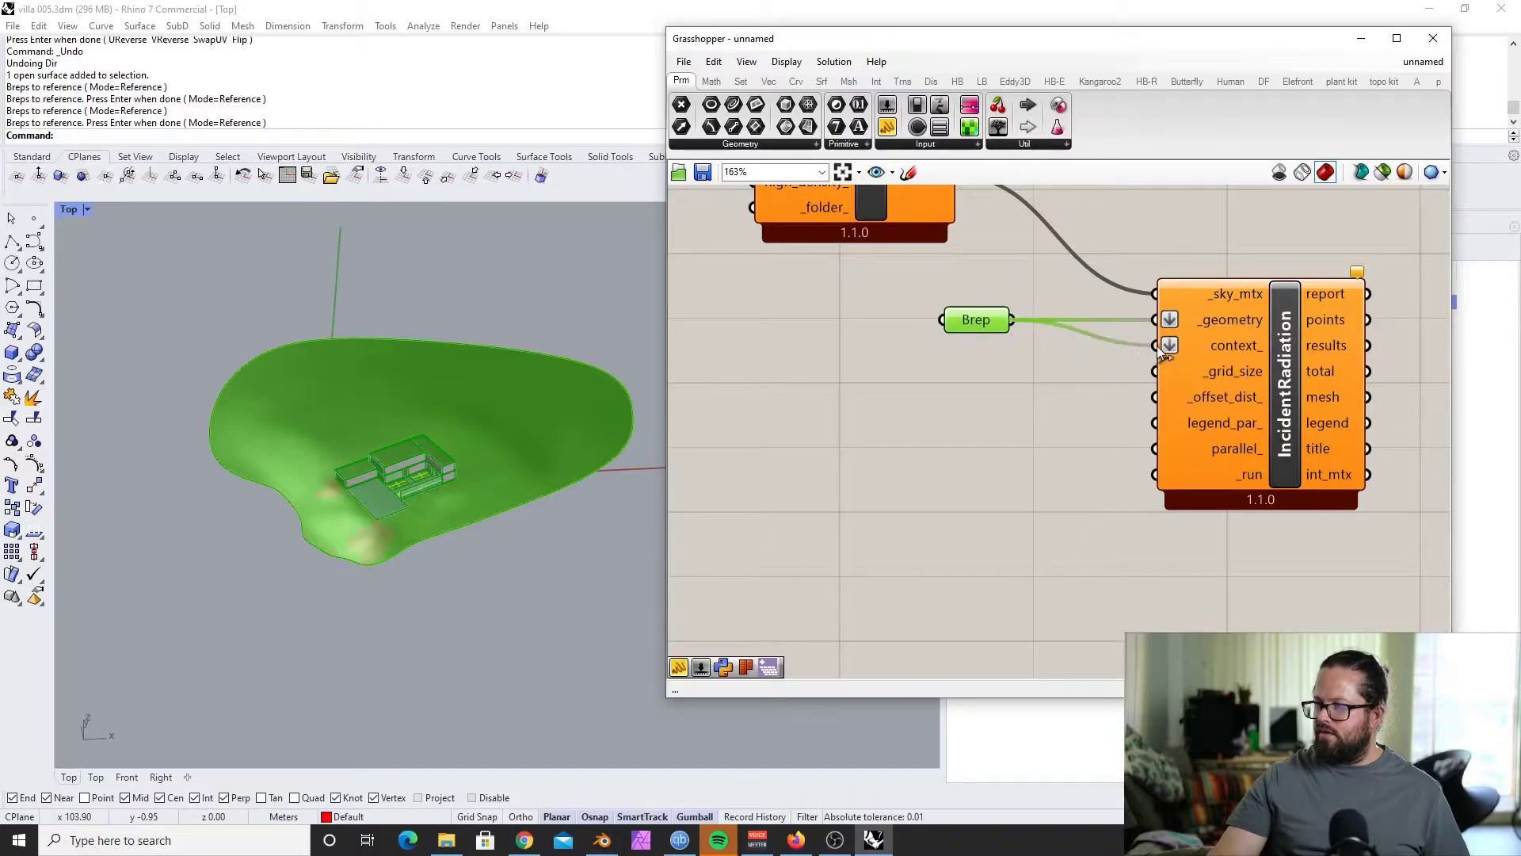
{"action": "mouse_move", "coordinate": [967, 329]}
{"action": "left_mouse_down"}
{"action": "mouse_move", "coordinate": [983, 358]}
{"action": "mouse_move", "coordinate": [992, 337]}
{"action": "left_mouse_up"}
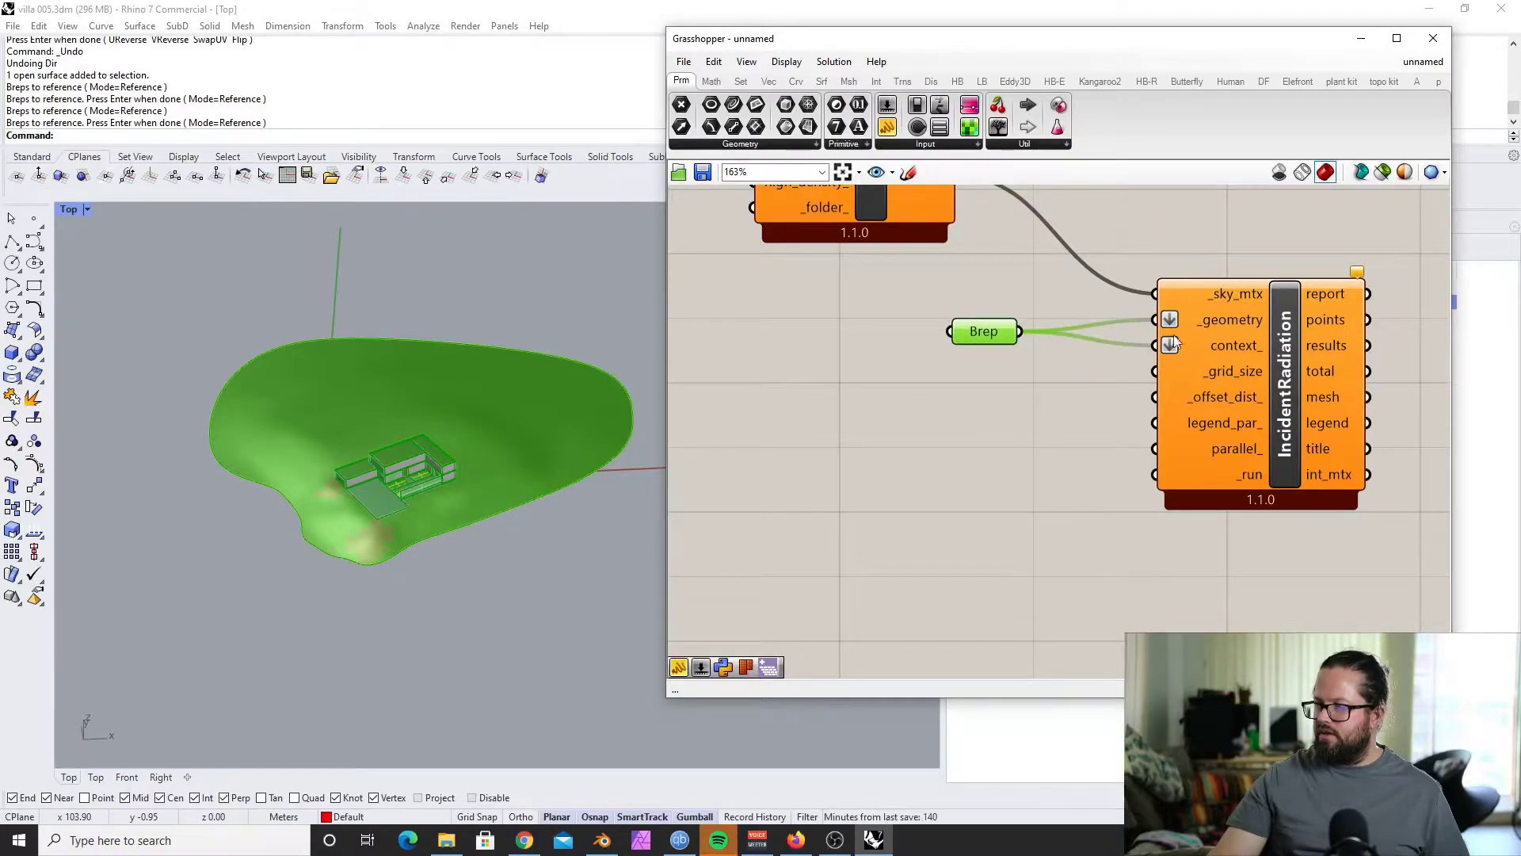
{"action": "left_click", "coordinate": [924, 450]}
{"action": "left_click_drag", "start_coordinate": [918, 449], "coordinate": [1018, 451]}
{"action": "left_click_drag", "start_coordinate": [945, 446], "coordinate": [1156, 370]}
Step: Align the Brep parameter and the grid size slider with the IncidentRadiation inputs they feed
{"action": "scroll", "coordinate": [374, 520], "scroll_direction": "up", "scroll_amount": 10}
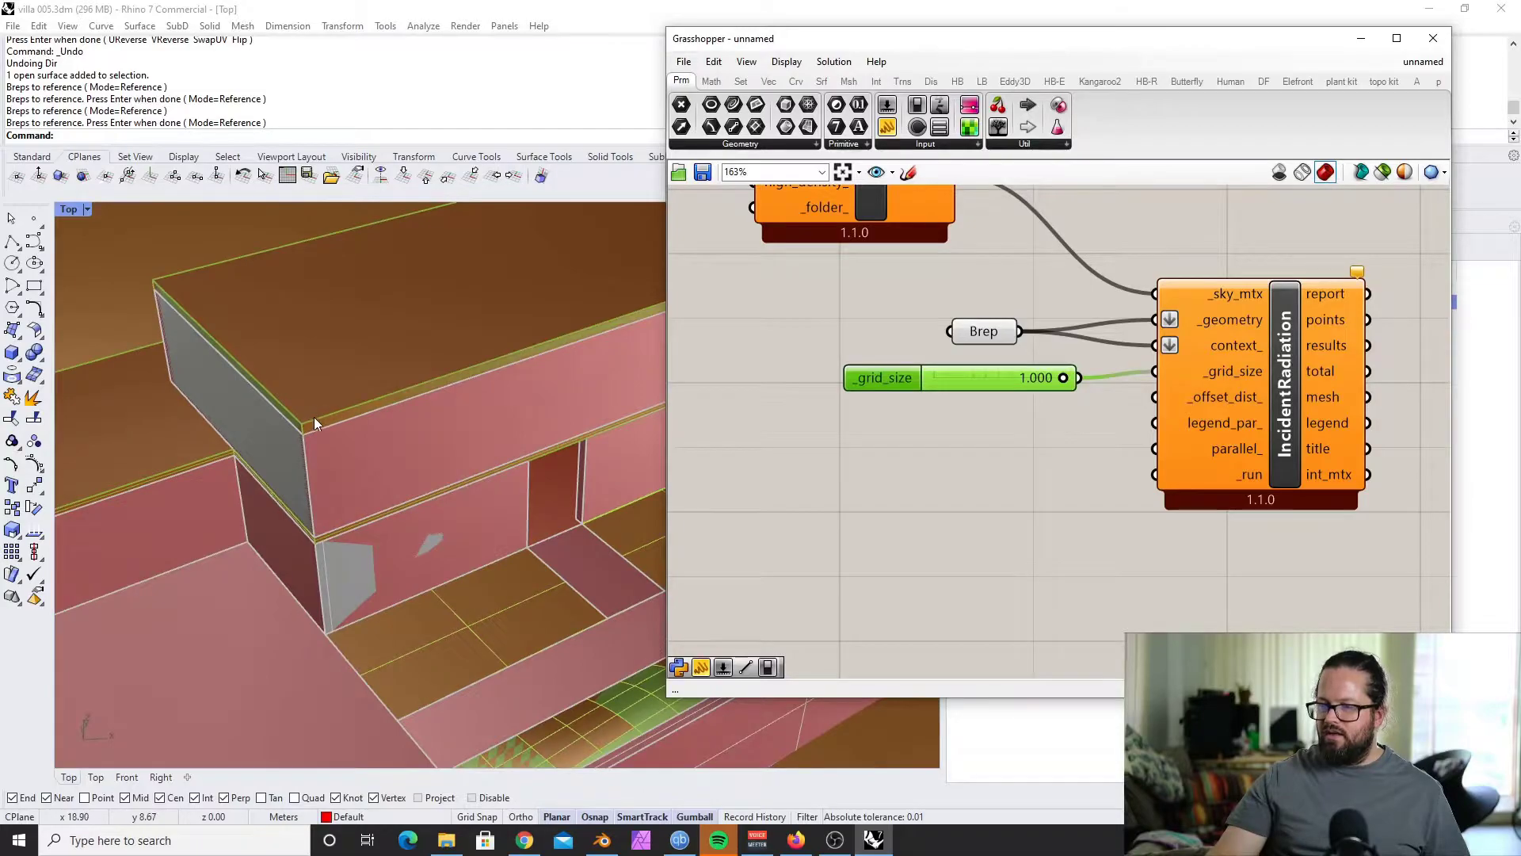
{"action": "scroll", "coordinate": [311, 418], "scroll_direction": "down", "scroll_amount": 4}
{"action": "scroll", "coordinate": [555, 424], "scroll_direction": "up", "scroll_amount": 3}
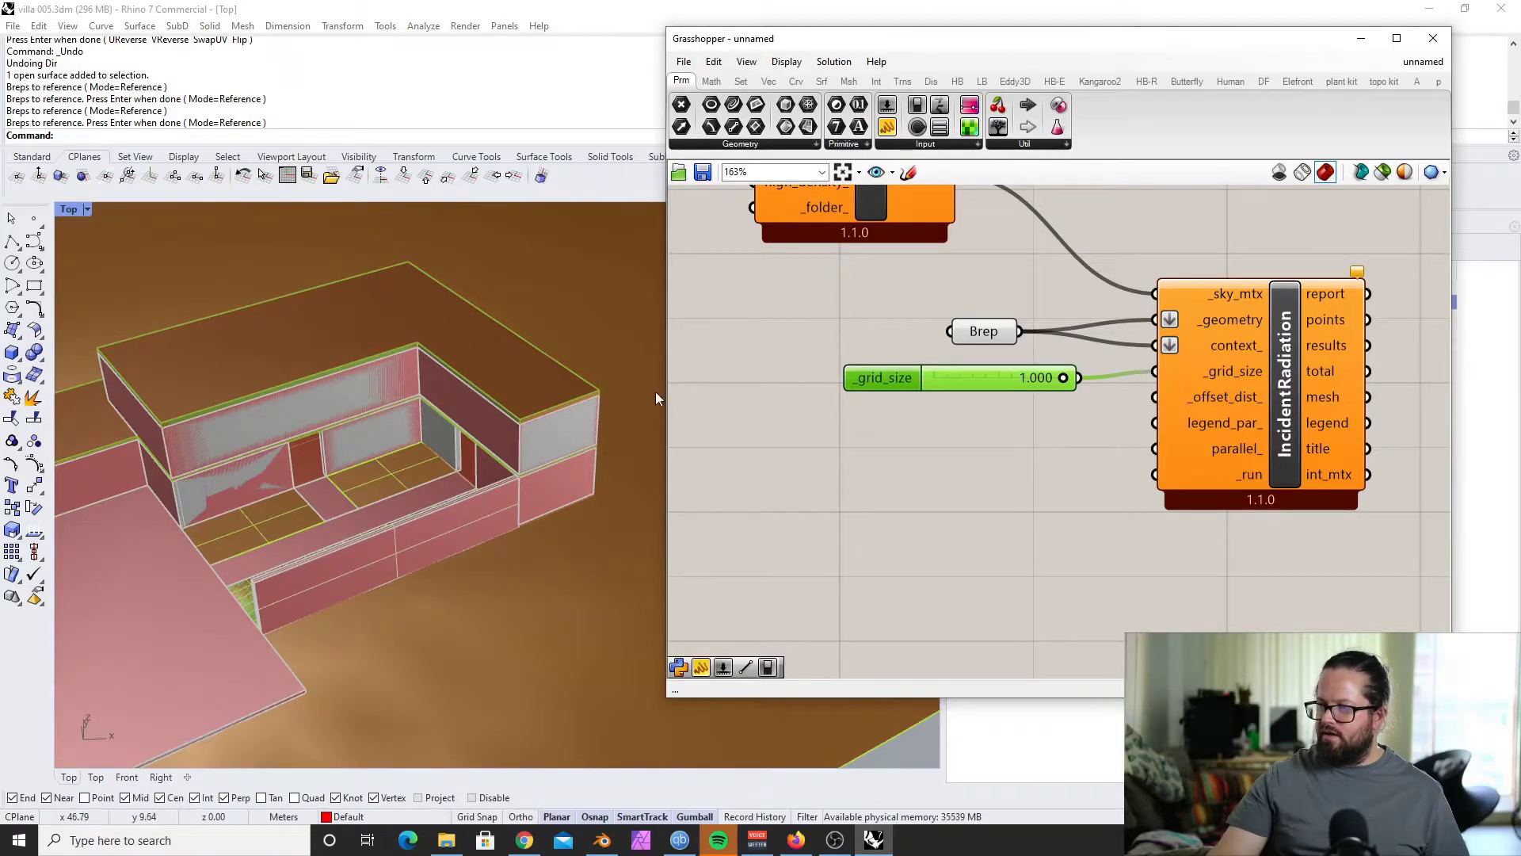
{"action": "left_click_drag", "start_coordinate": [977, 326], "coordinate": [979, 322]}
{"action": "left_click_drag", "start_coordinate": [996, 382], "coordinate": [1000, 375]}
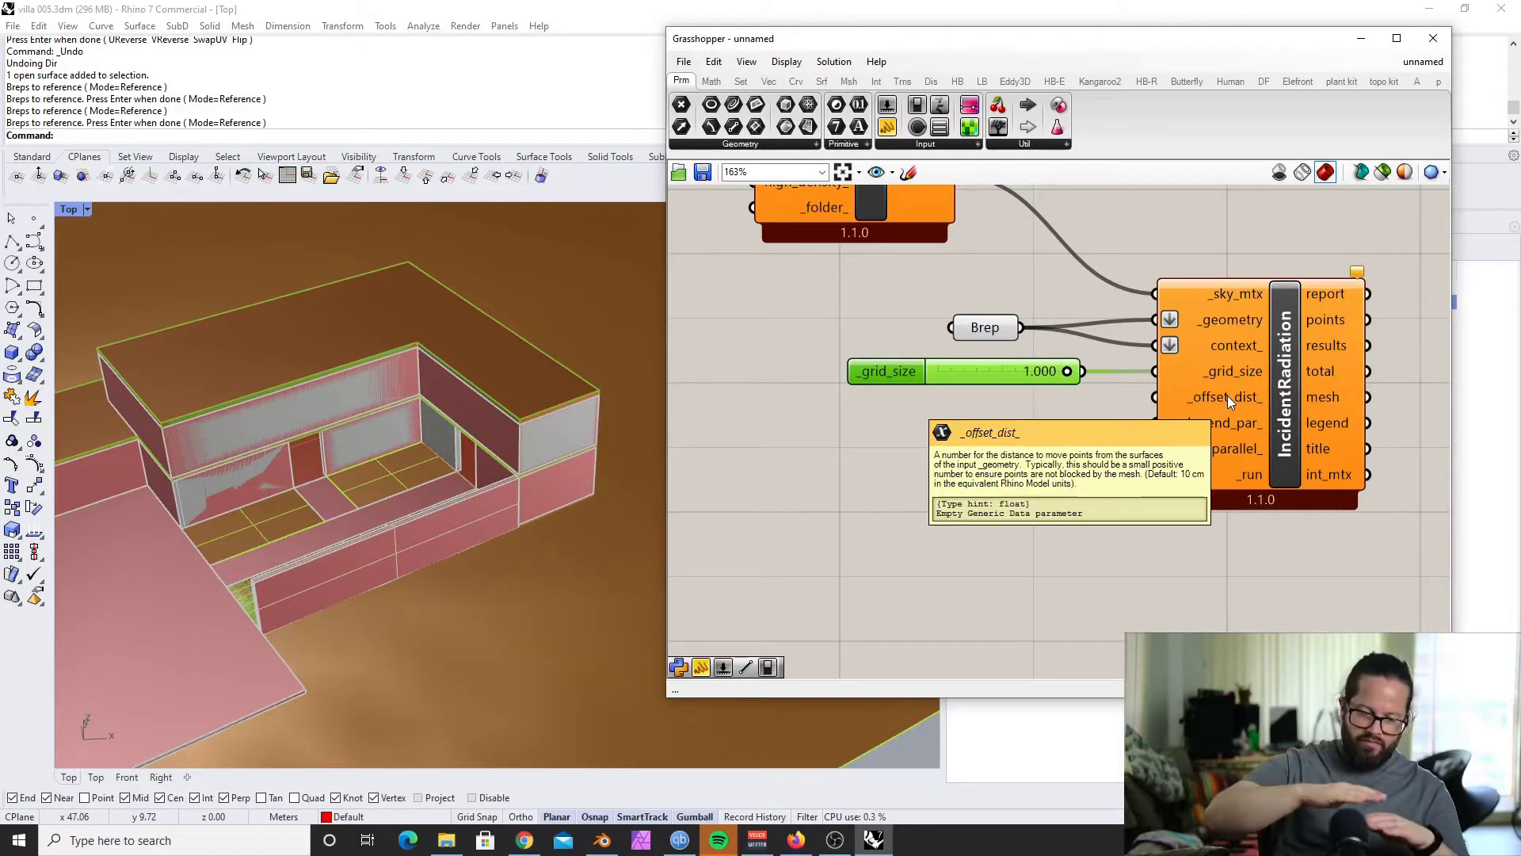
{"action": "left_click_drag", "start_coordinate": [985, 328], "coordinate": [985, 319]}
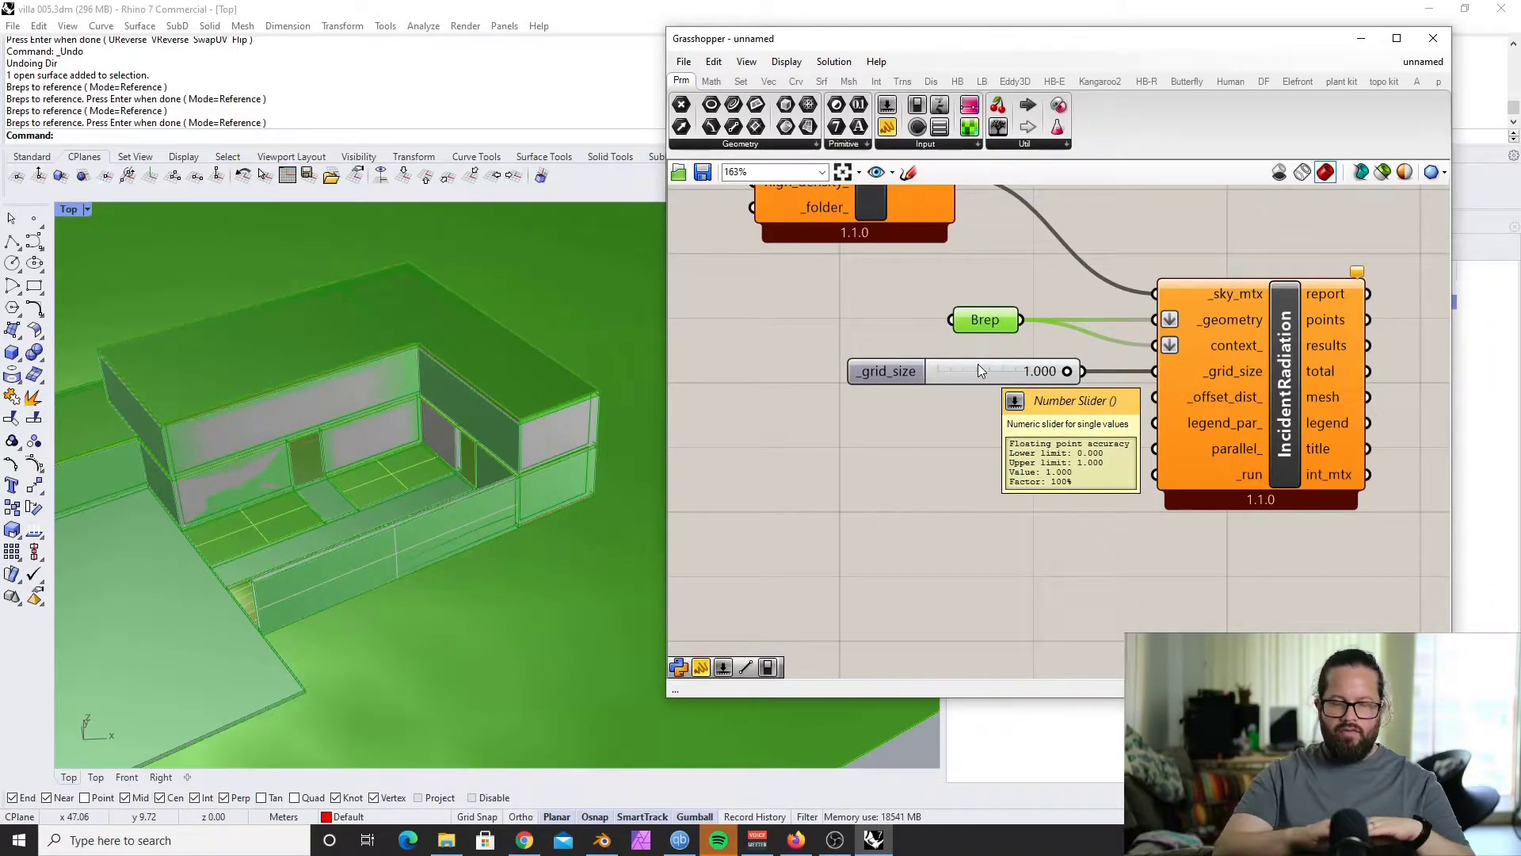
Step: Add a Boolean Toggle and connect it to IncidentRadiation's _run input, leaving it at False
{"action": "left_click", "coordinate": [977, 365]}
{"action": "double_click", "coordinate": [1019, 495]}
{"action": "double_click", "coordinate": [1020, 494]}
{"action": "type", "text": "togg"}
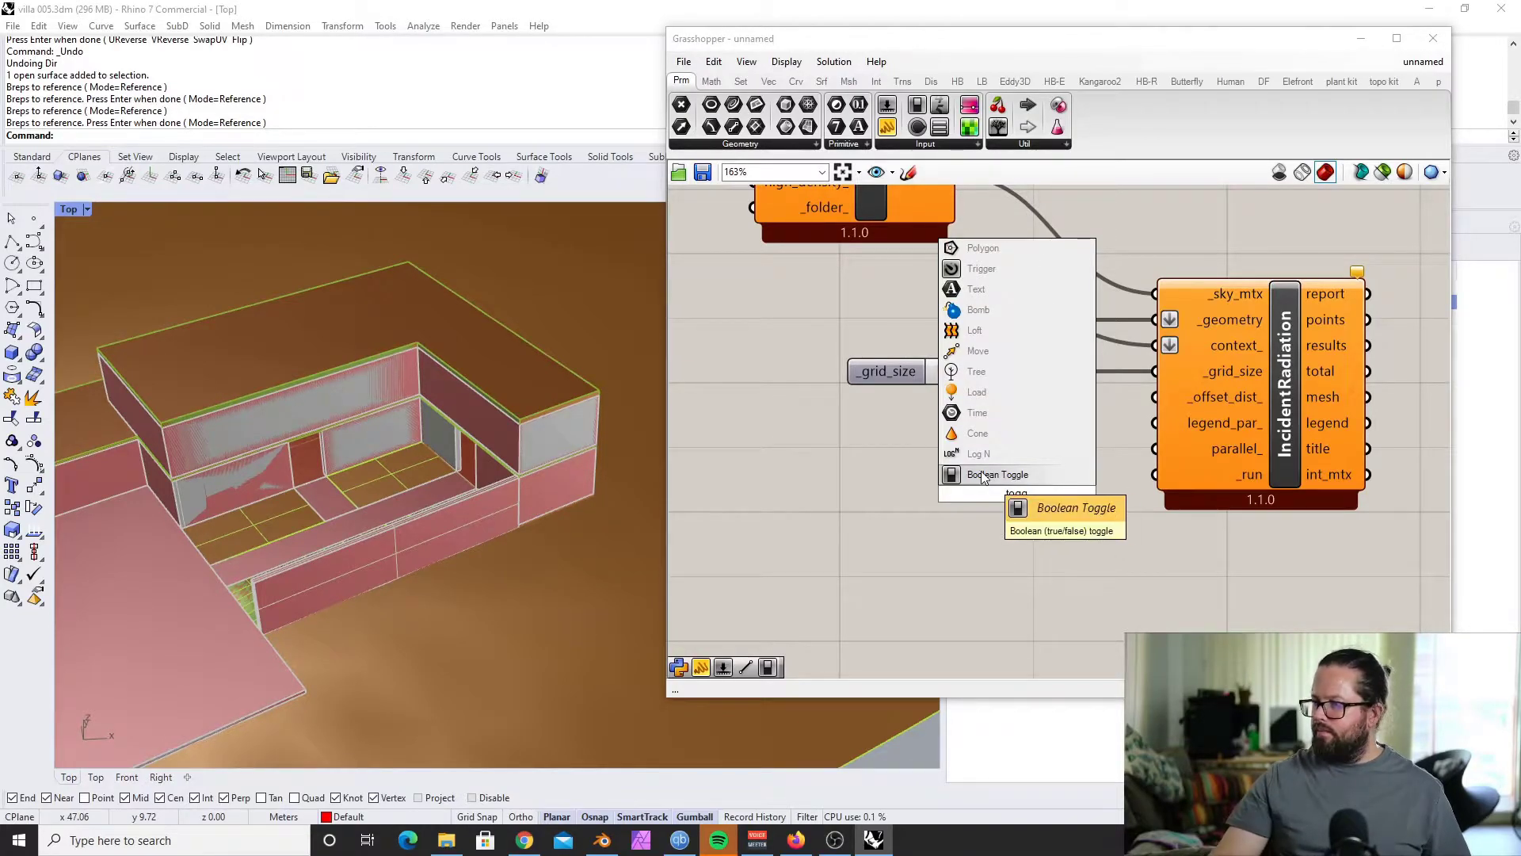
{"action": "key", "text": "Return"}
{"action": "left_click_drag", "start_coordinate": [1087, 492], "coordinate": [1139, 481]}
{"action": "left_click_drag", "start_coordinate": [1136, 477], "coordinate": [1153, 476]}
Step: Regroup IncidentRadiation with its Brep, grid size slider and toggle, placing those inputs closer to the component
{"action": "left_click_drag", "start_coordinate": [1208, 422], "coordinate": [1308, 412]}
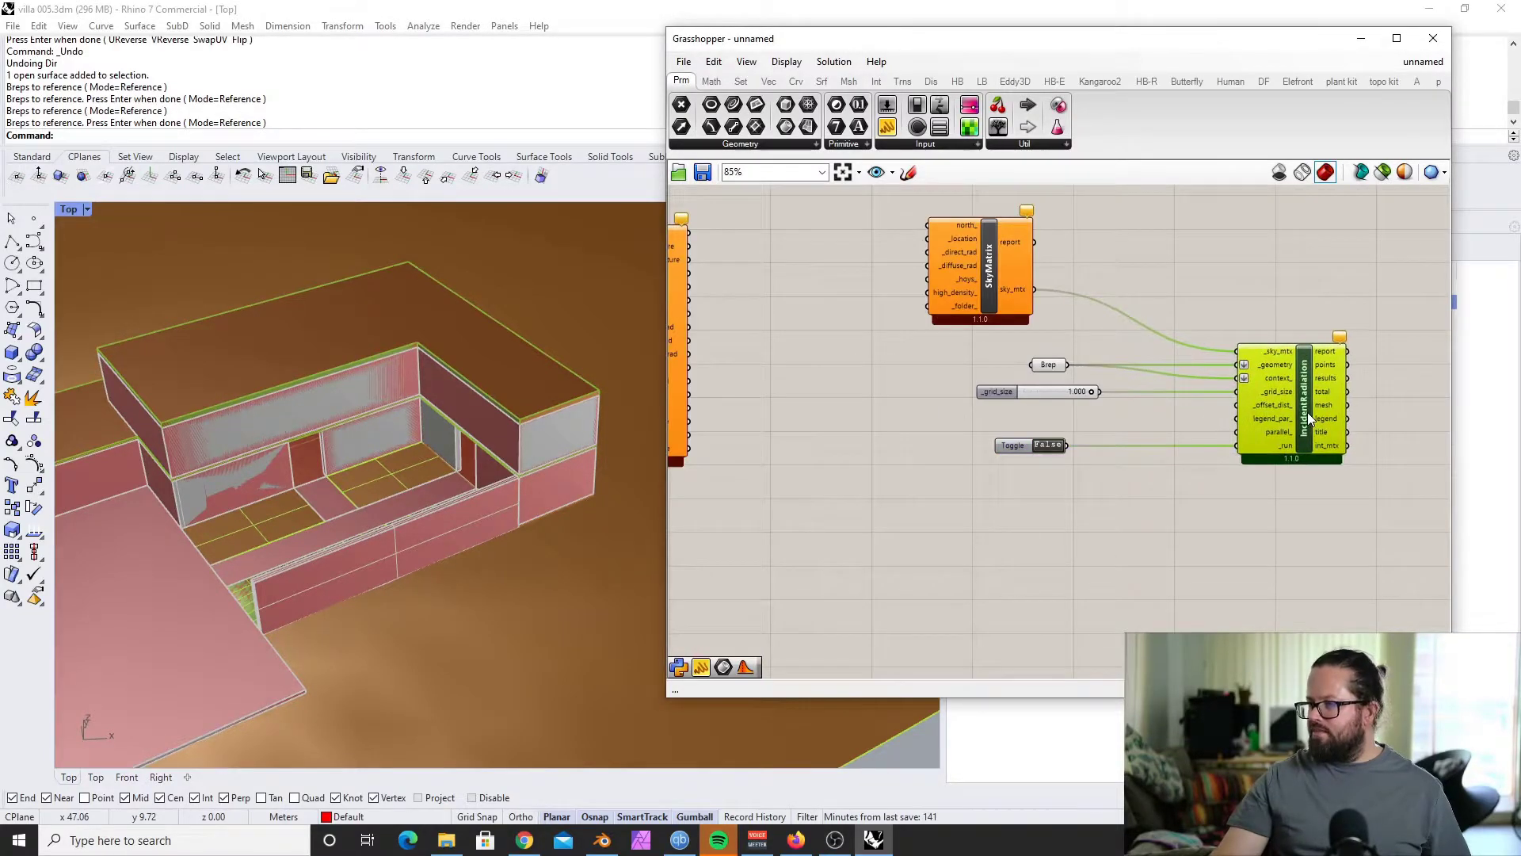
{"action": "left_click_drag", "start_coordinate": [959, 347], "coordinate": [1341, 515]}
{"action": "left_click_drag", "start_coordinate": [1310, 428], "coordinate": [1246, 428]}
{"action": "left_click", "coordinate": [1157, 497]}
{"action": "left_click_drag", "start_coordinate": [944, 344], "coordinate": [1105, 459]}
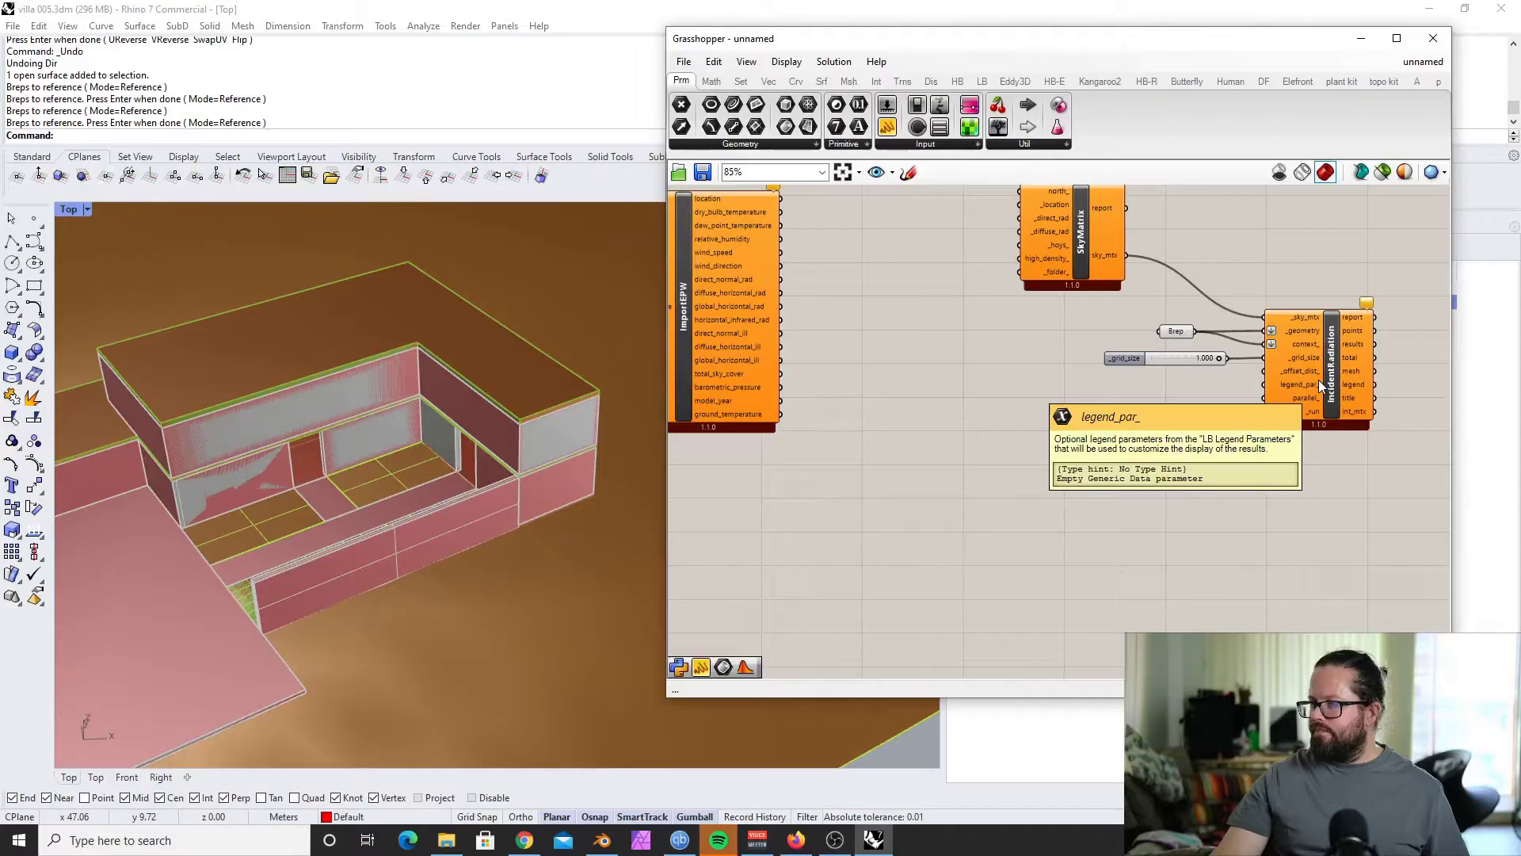
Step: Connect ImportEPW's location output to SkyMatrix's _location input
{"action": "scroll", "coordinate": [1161, 378], "scroll_direction": "down", "scroll_amount": 3}
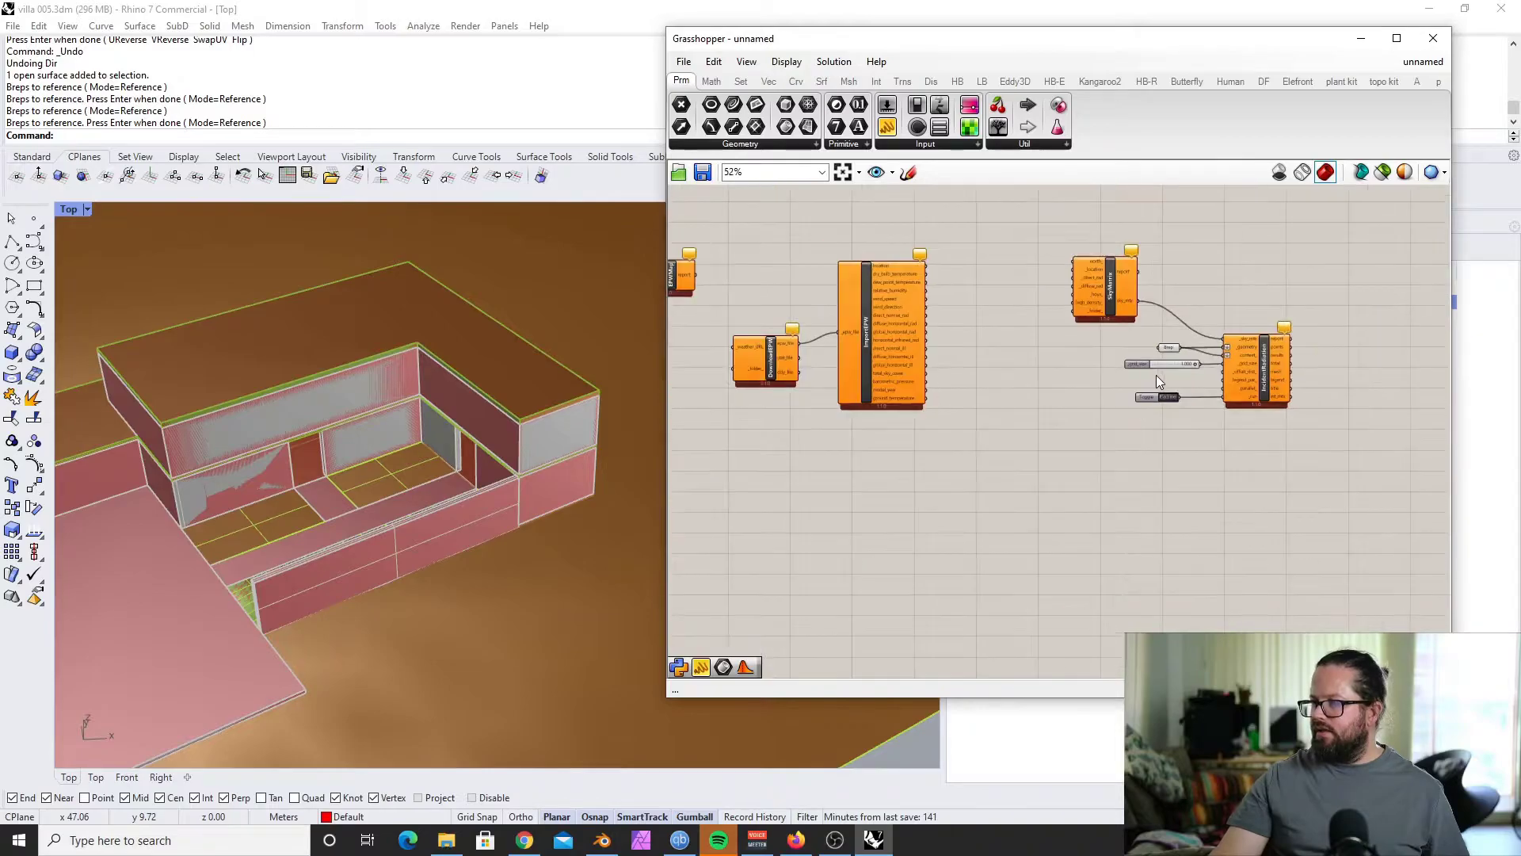
{"action": "scroll", "coordinate": [1106, 275], "scroll_direction": "up", "scroll_amount": 5}
{"action": "scroll", "coordinate": [1189, 370], "scroll_direction": "down", "scroll_amount": 2}
{"action": "right_click_drag", "start_coordinate": [1117, 274], "coordinate": [1147, 331]}
{"action": "scroll", "coordinate": [1147, 332], "scroll_direction": "up", "scroll_amount": 2}
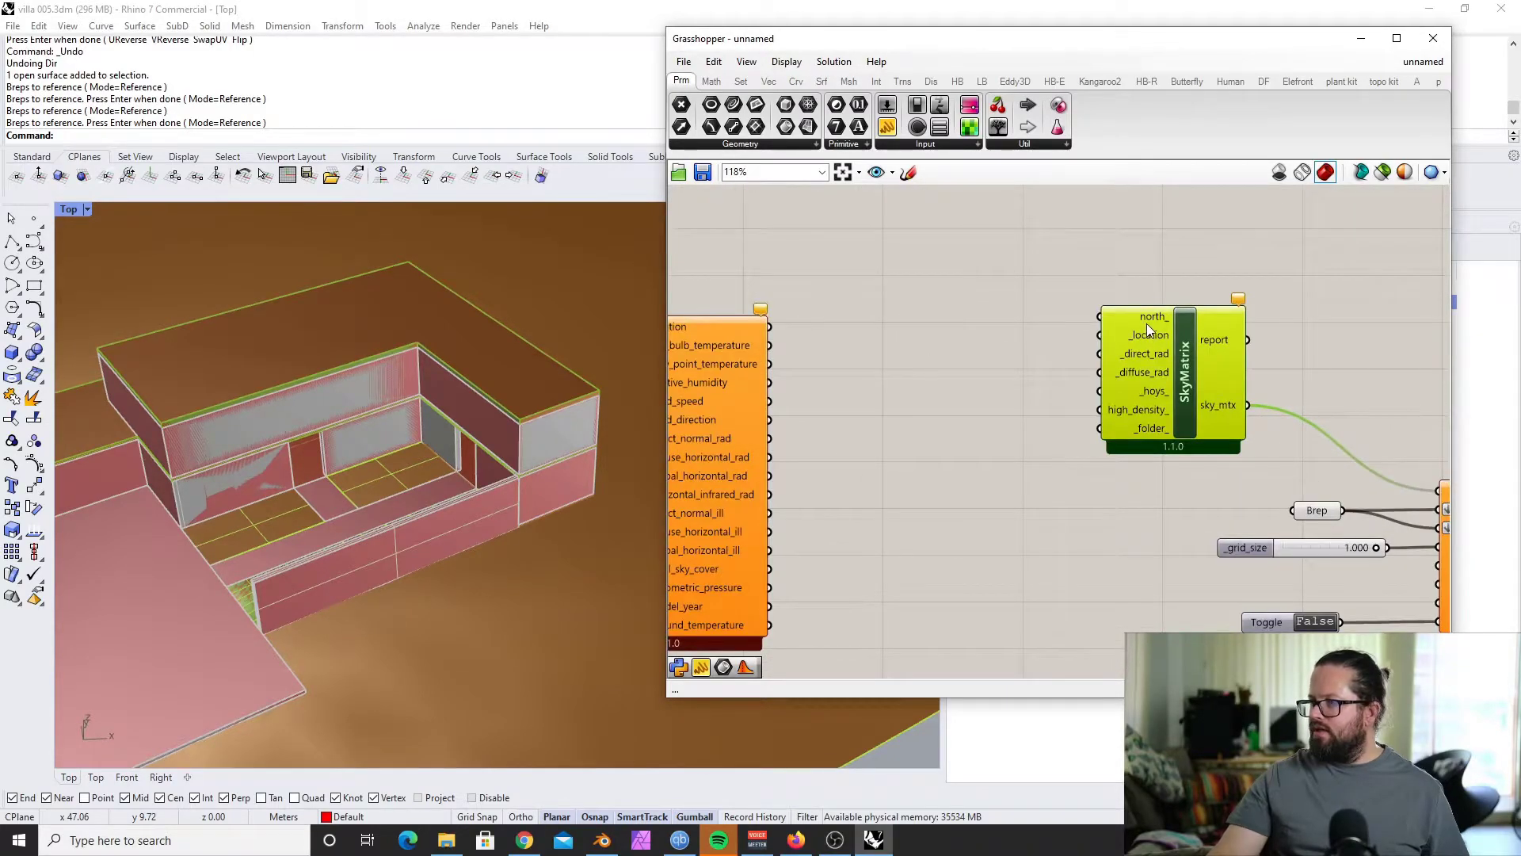
{"action": "scroll", "coordinate": [1147, 324], "scroll_direction": "down", "scroll_amount": 2}
{"action": "scroll", "coordinate": [911, 325], "scroll_direction": "up", "scroll_amount": 2}
{"action": "left_click_drag", "start_coordinate": [908, 312], "coordinate": [1242, 322]}
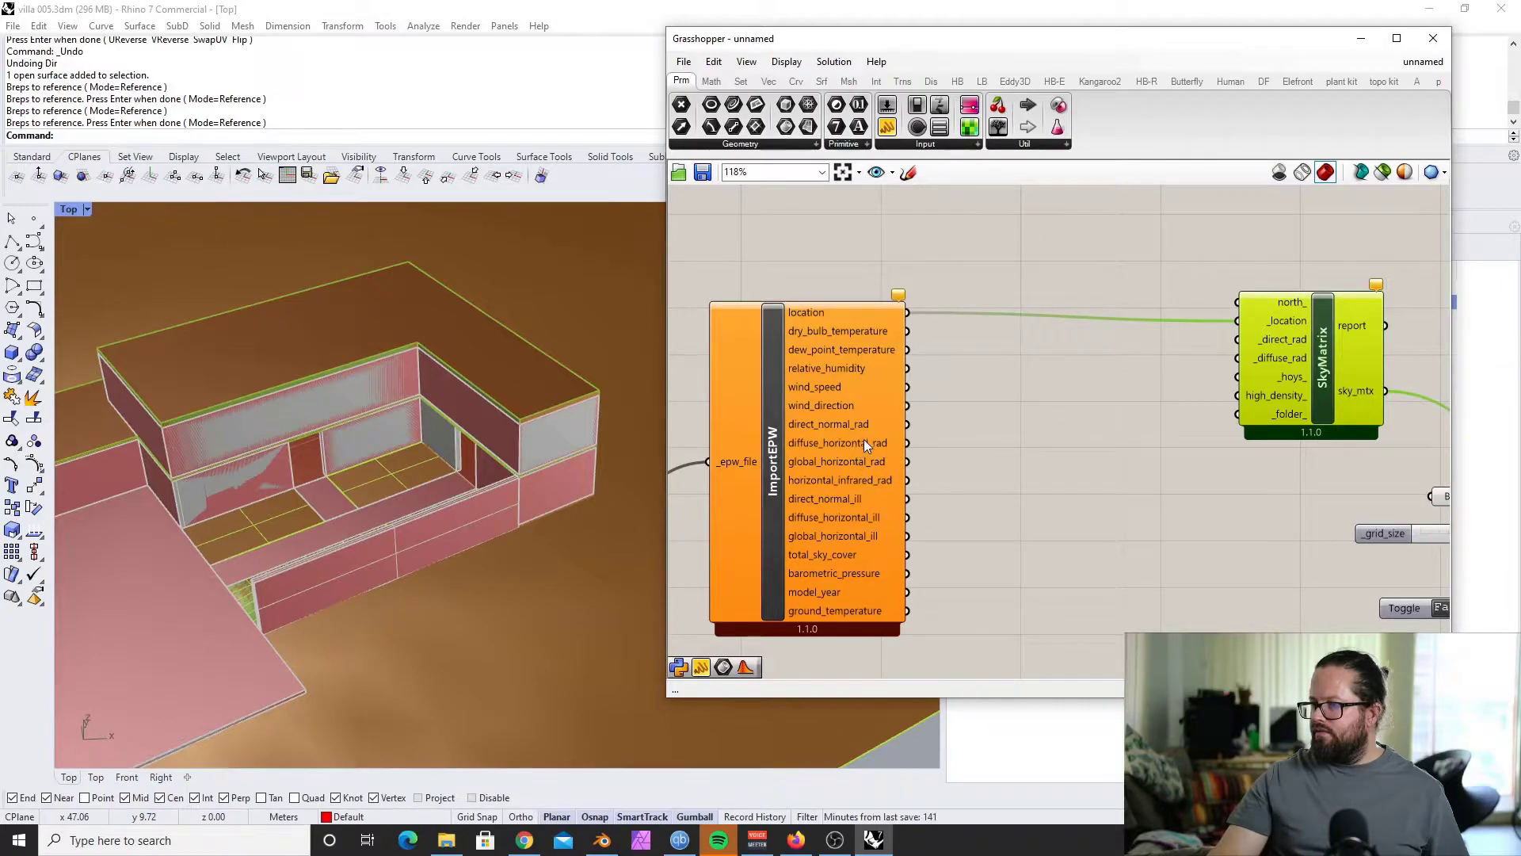
Step: Connect ImportEPW's direct_normal_rad to SkyMatrix's _direct_rad and its diffuse_horizontal_rad to _diffuse_rad
{"action": "left_click_drag", "start_coordinate": [911, 445], "coordinate": [1073, 429]}
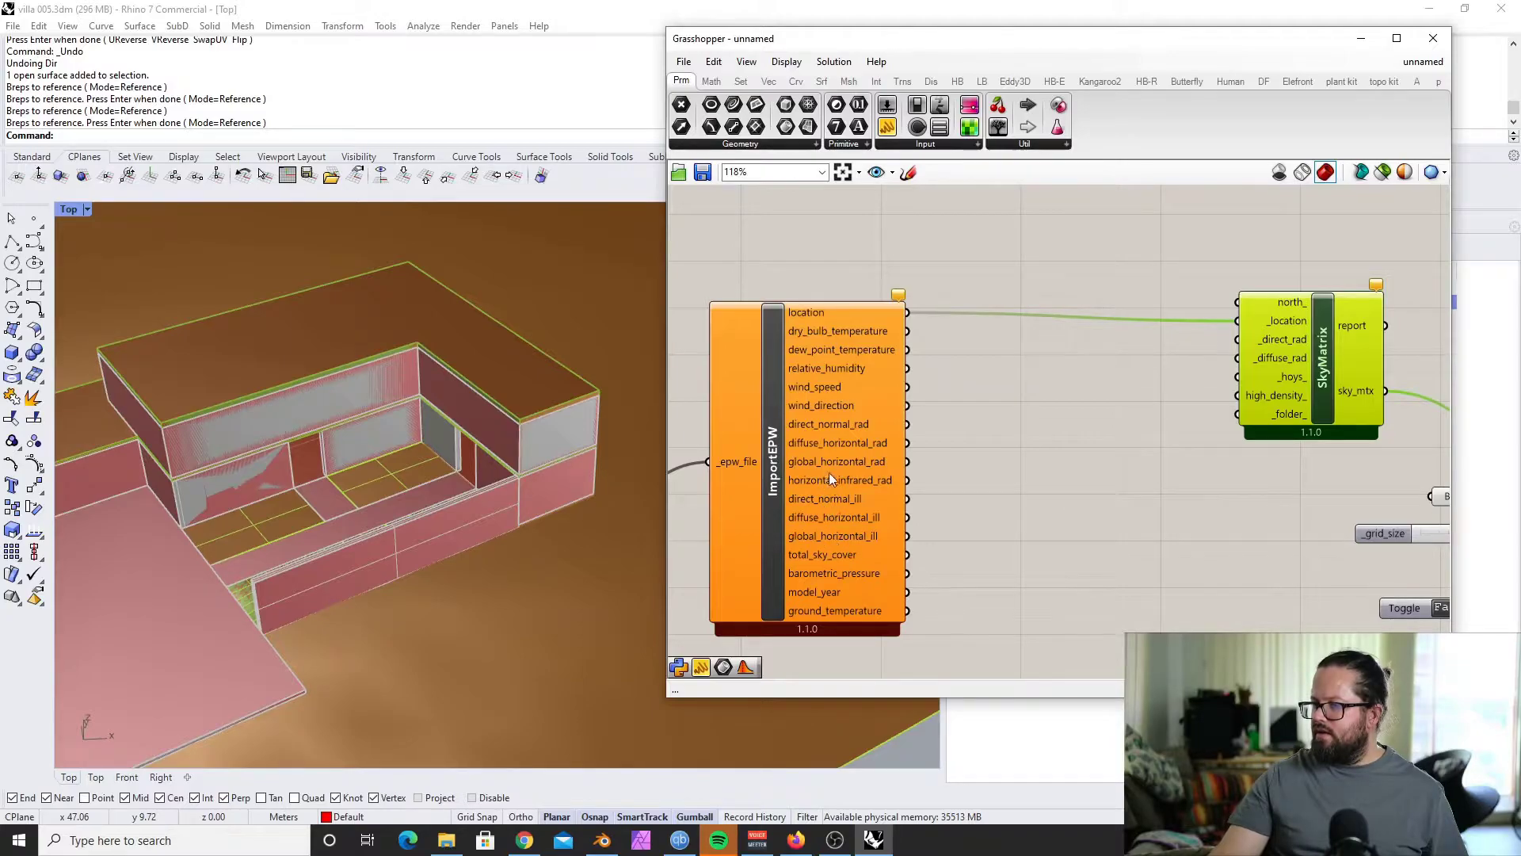
{"action": "left_click", "coordinate": [839, 383]}
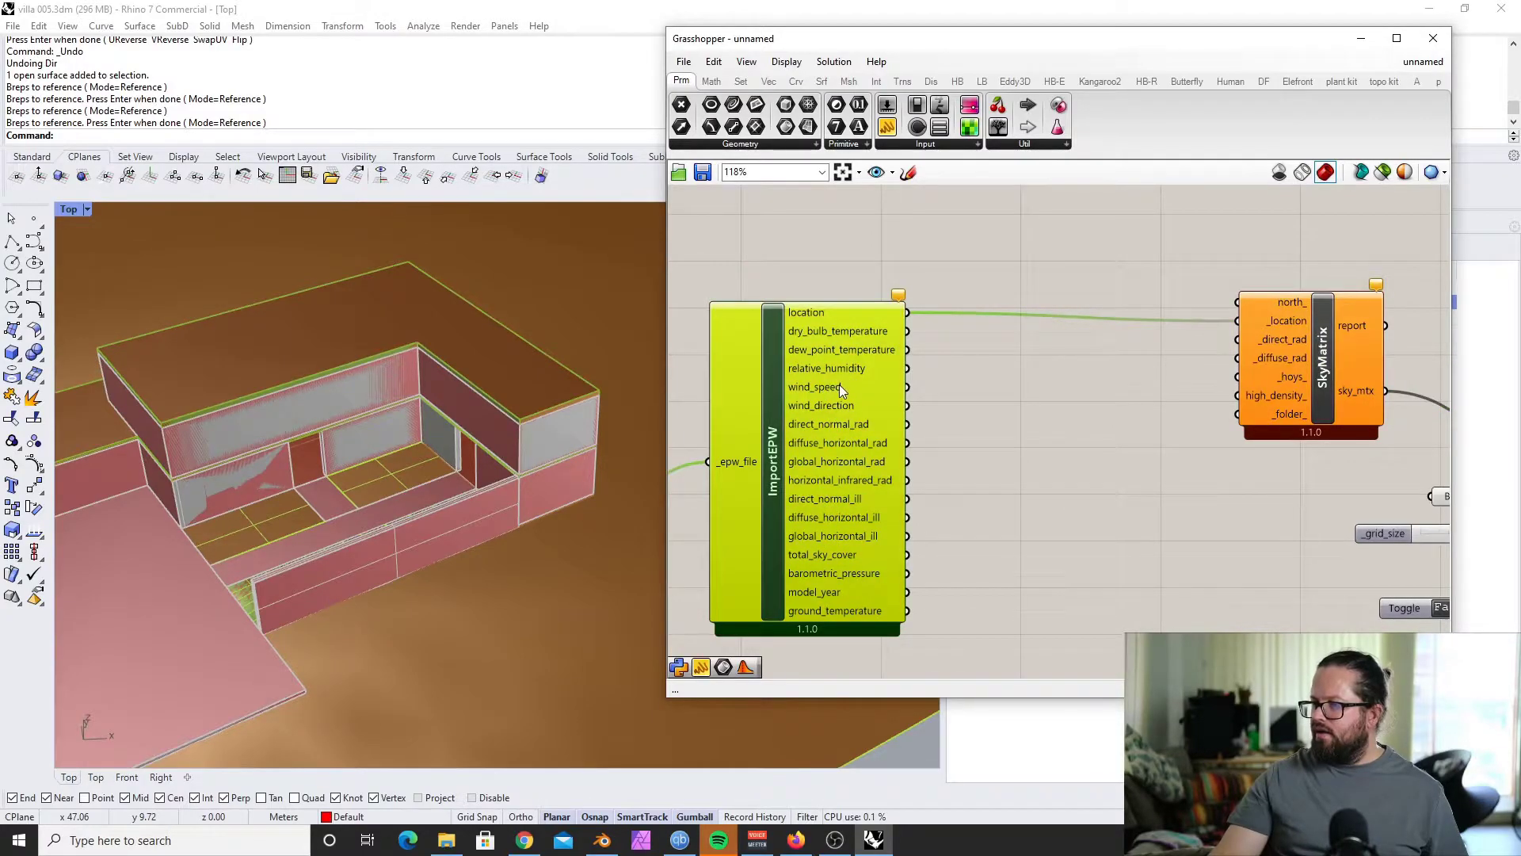
{"action": "left_click", "coordinate": [1133, 392]}
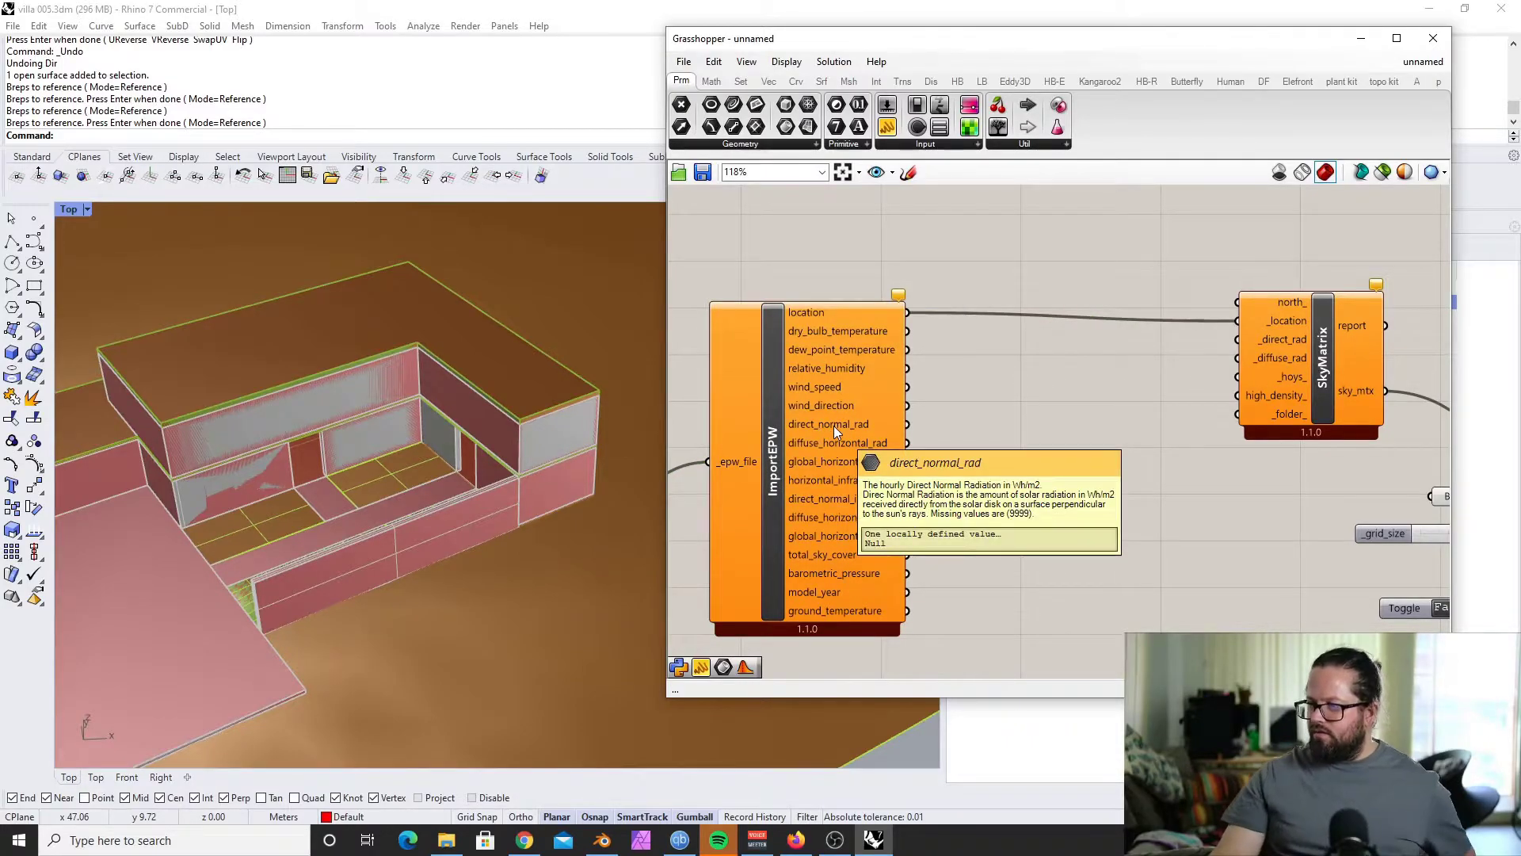
{"action": "left_click_drag", "start_coordinate": [908, 425], "coordinate": [1237, 358]}
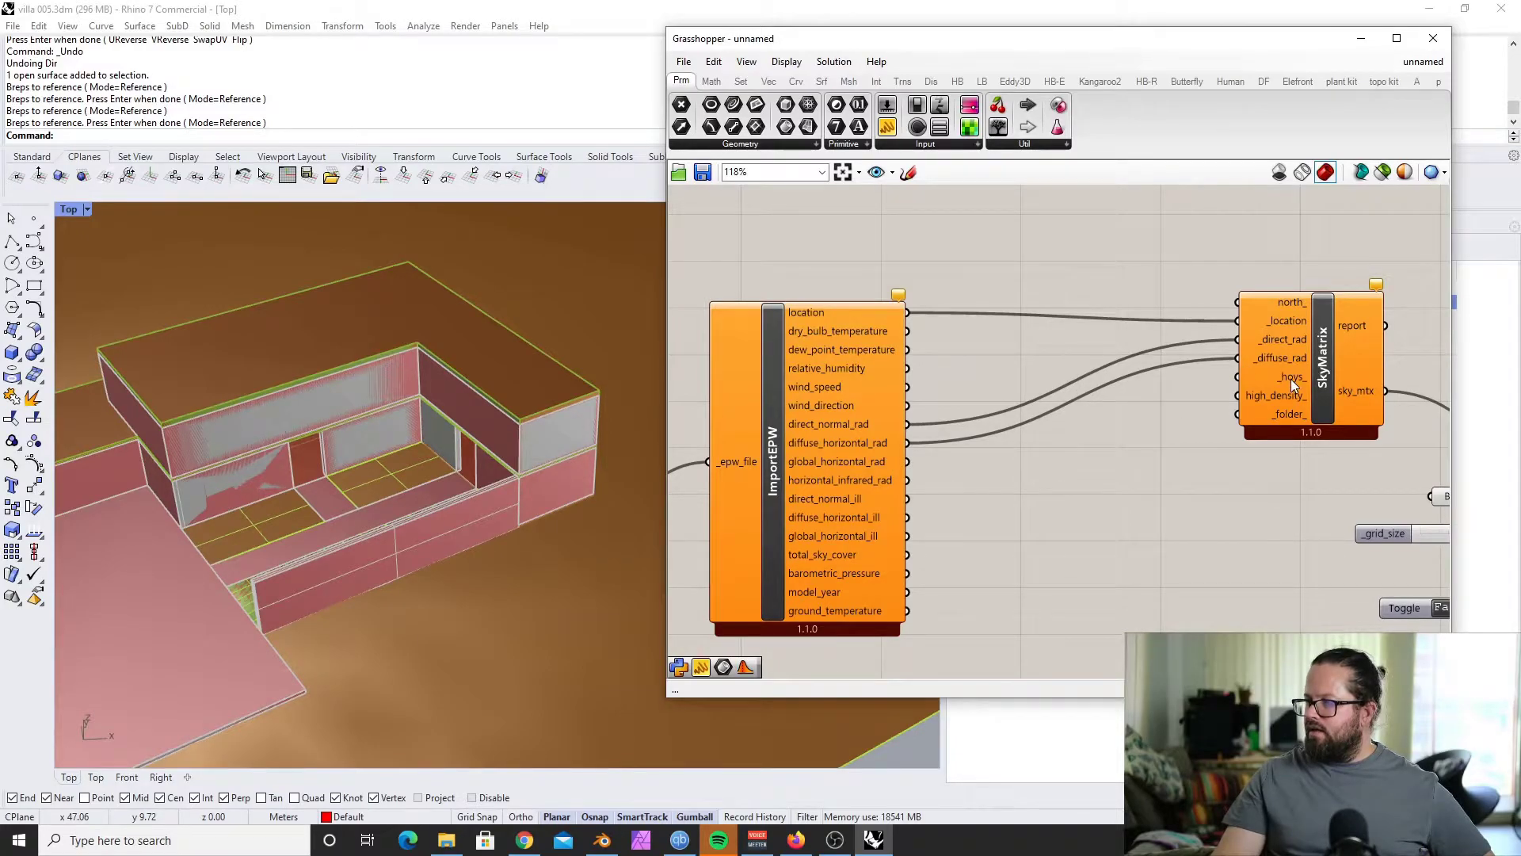
Step: Add an LB Analysis Period component below SkyMatrix and connect its hoys output to SkyMatrix's _hoys_ input
{"action": "mouse_move", "coordinate": [1291, 379]}
{"action": "scroll", "coordinate": [983, 254], "scroll_direction": "down", "scroll_amount": 3}
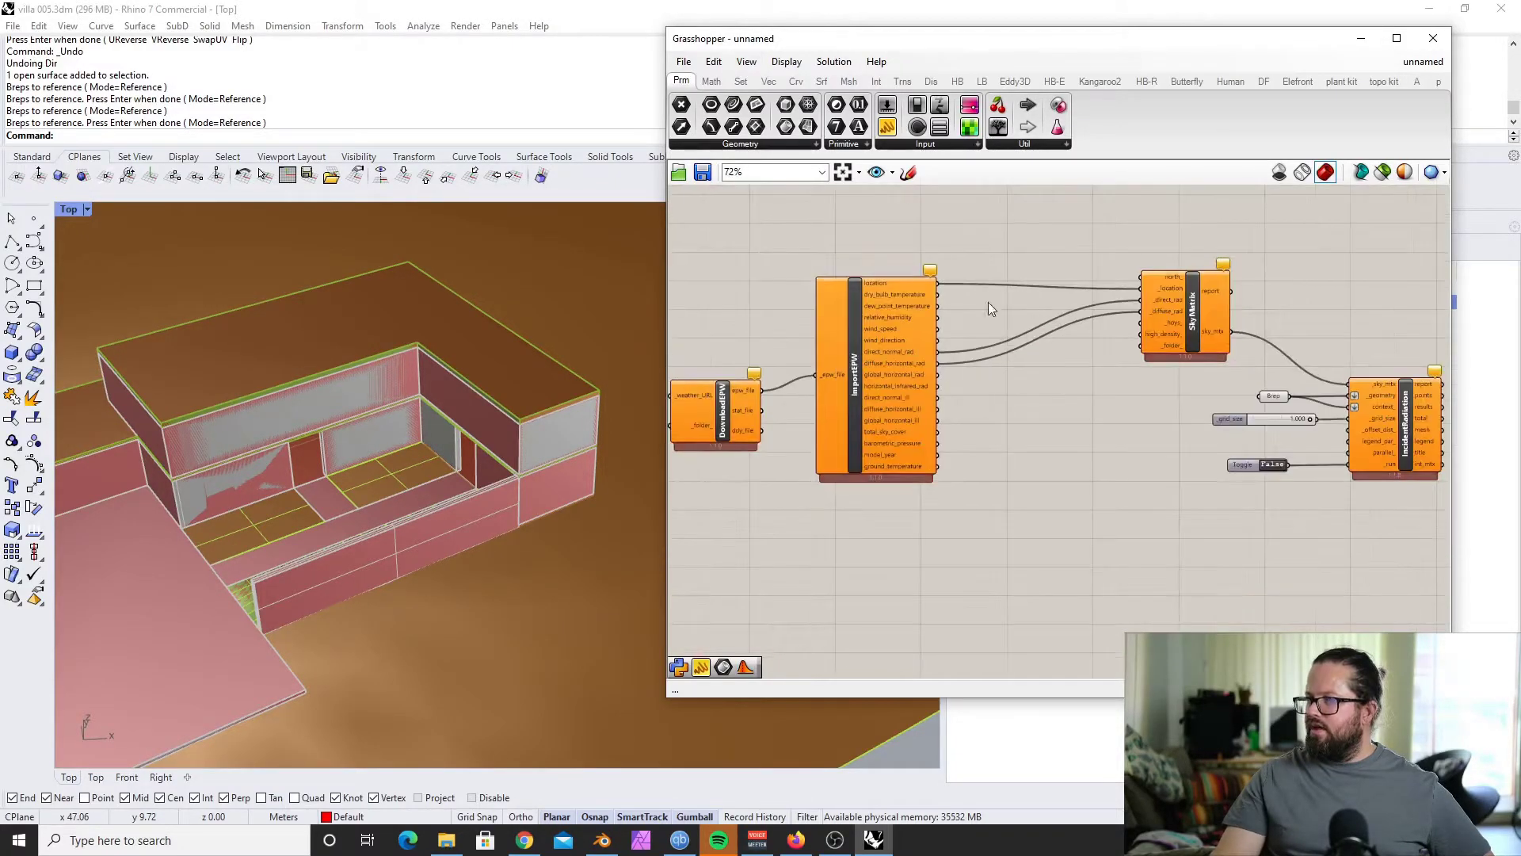
{"action": "left_click", "coordinate": [709, 83]}
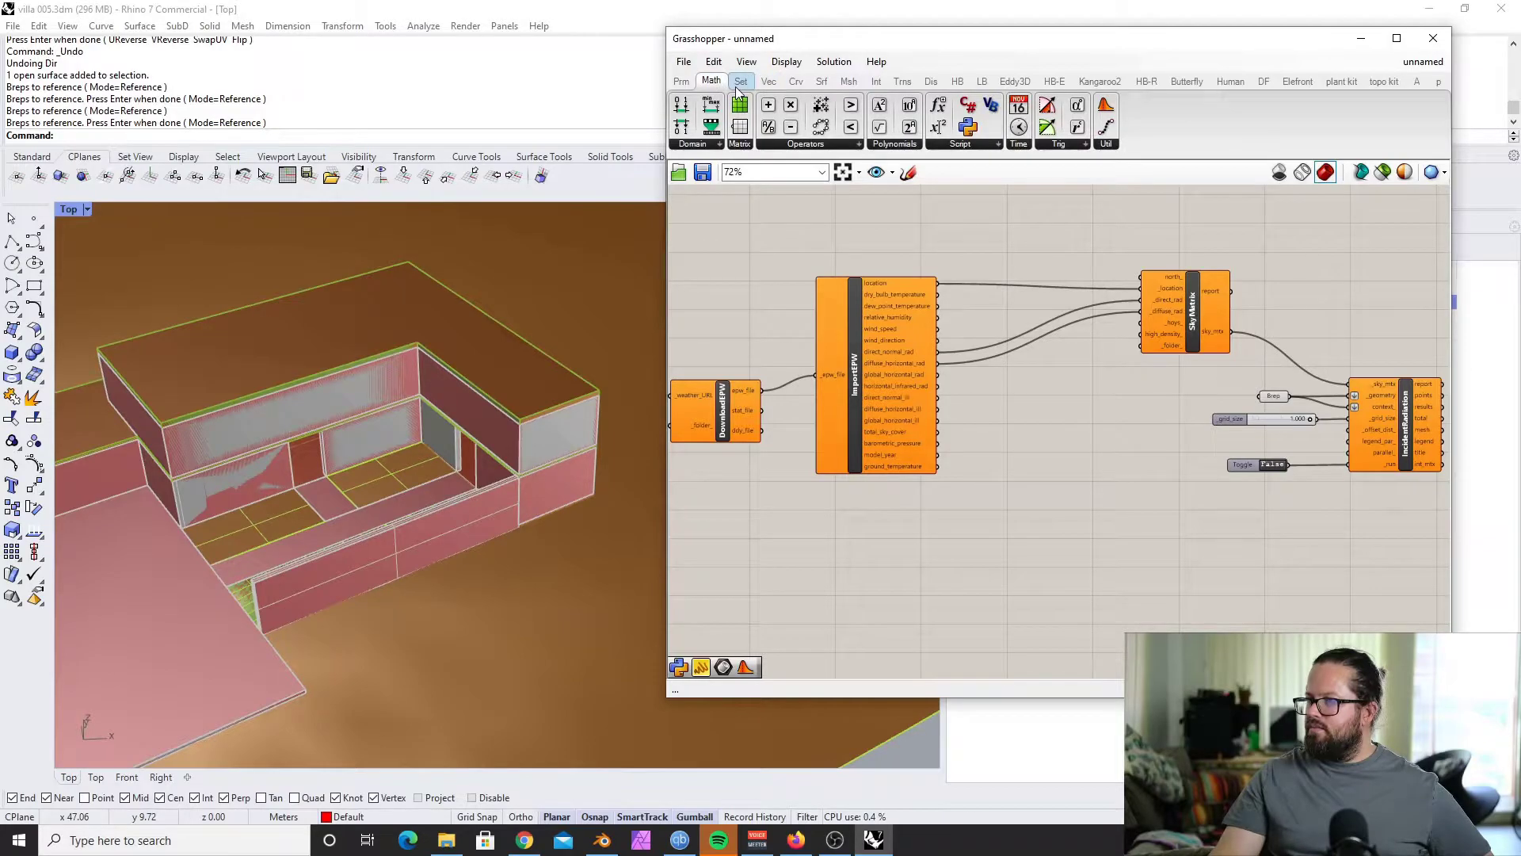
{"action": "left_click", "coordinate": [743, 82]}
{"action": "left_click", "coordinate": [981, 81]}
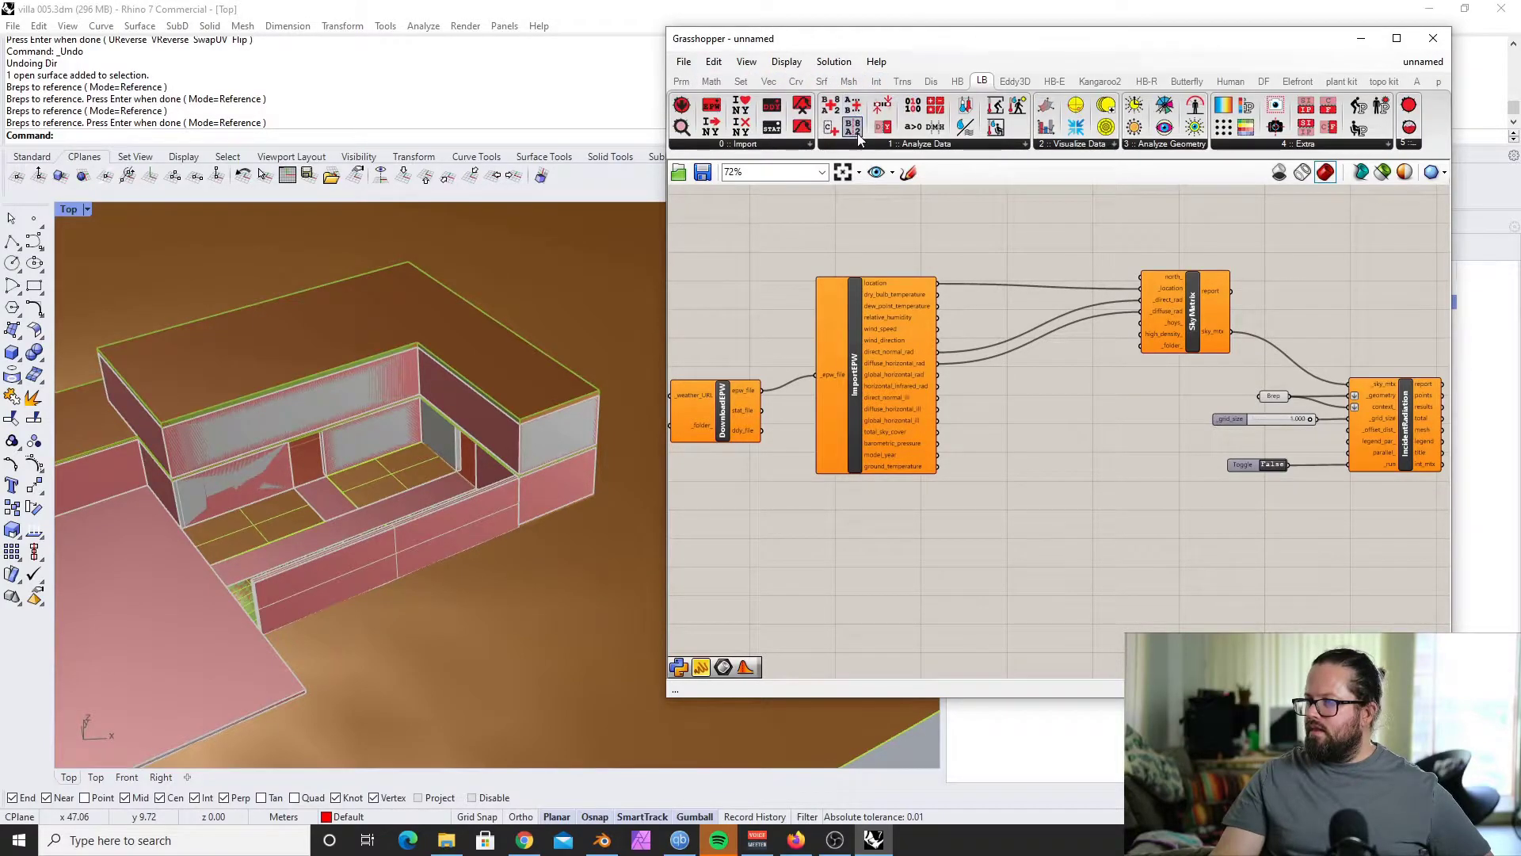
{"action": "left_click", "coordinate": [875, 144]}
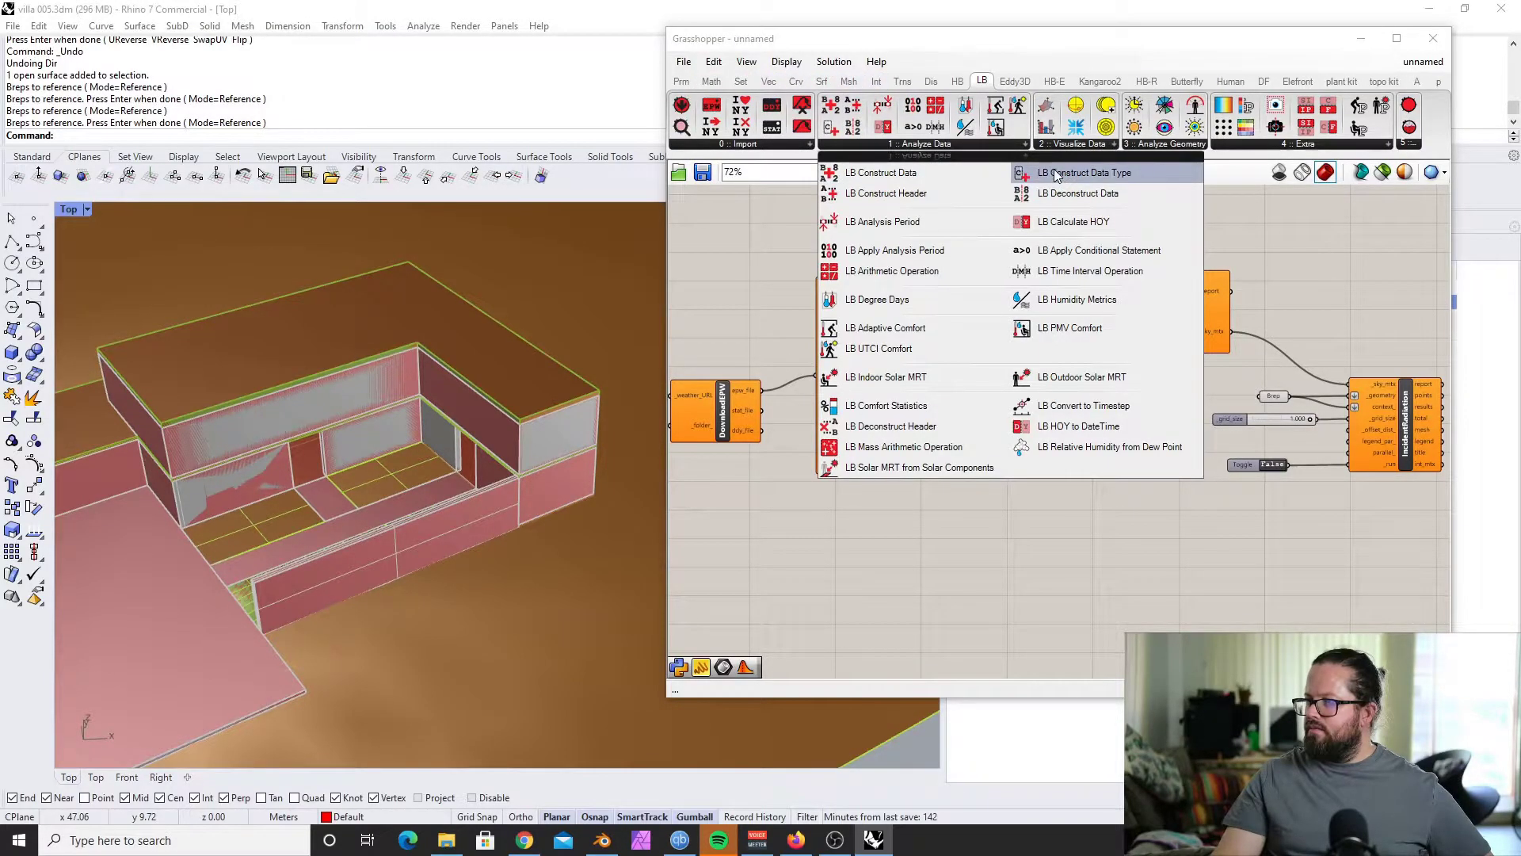
{"action": "left_click", "coordinate": [879, 222]}
{"action": "left_click_drag", "start_coordinate": [951, 489], "coordinate": [1045, 255]}
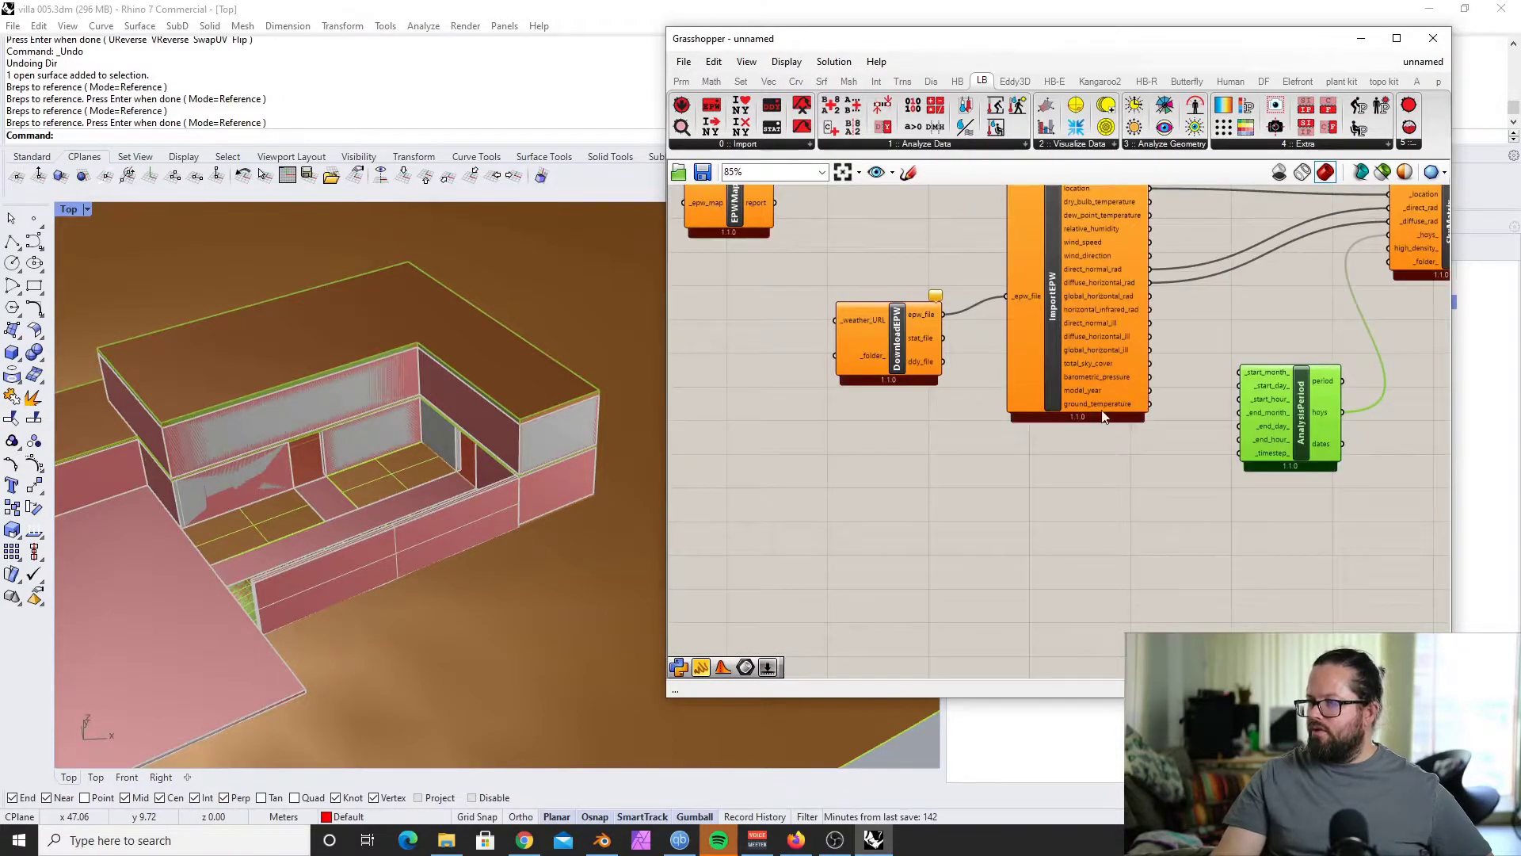
Step: Duplicate the Boolean toggle, wire the copy to EPWMap's _epw_map input and set it to True to open the weather map
{"action": "scroll", "coordinate": [1106, 406], "scroll_direction": "down", "scroll_amount": 3}
{"action": "scroll", "coordinate": [830, 263], "scroll_direction": "up", "scroll_amount": 5}
{"action": "scroll", "coordinate": [985, 252], "scroll_direction": "down", "scroll_amount": 3}
{"action": "scroll", "coordinate": [970, 292], "scroll_direction": "down", "scroll_amount": 3}
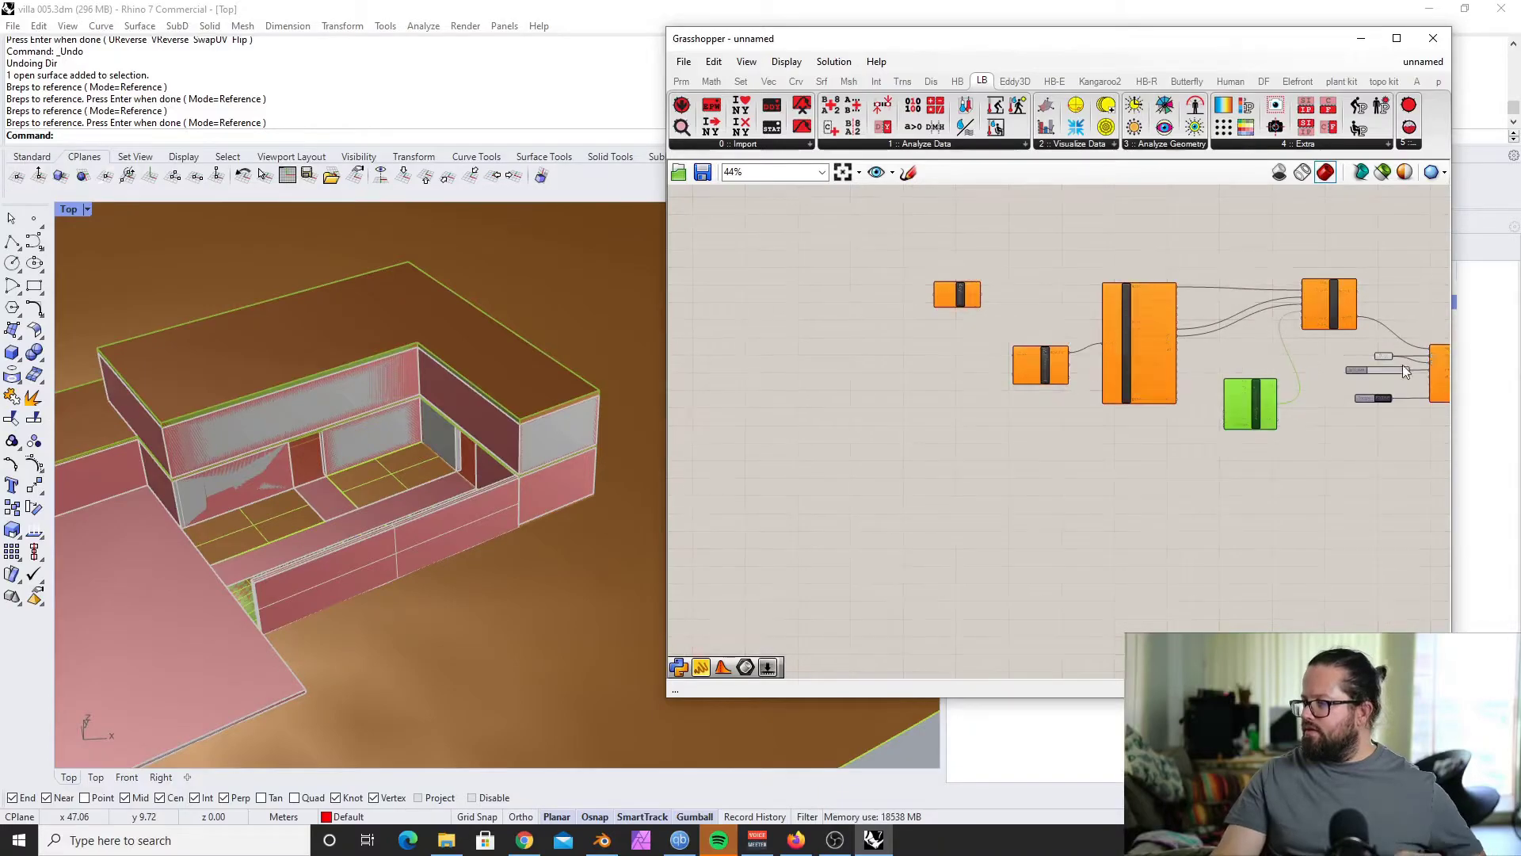
{"action": "left_click", "coordinate": [1377, 398]}
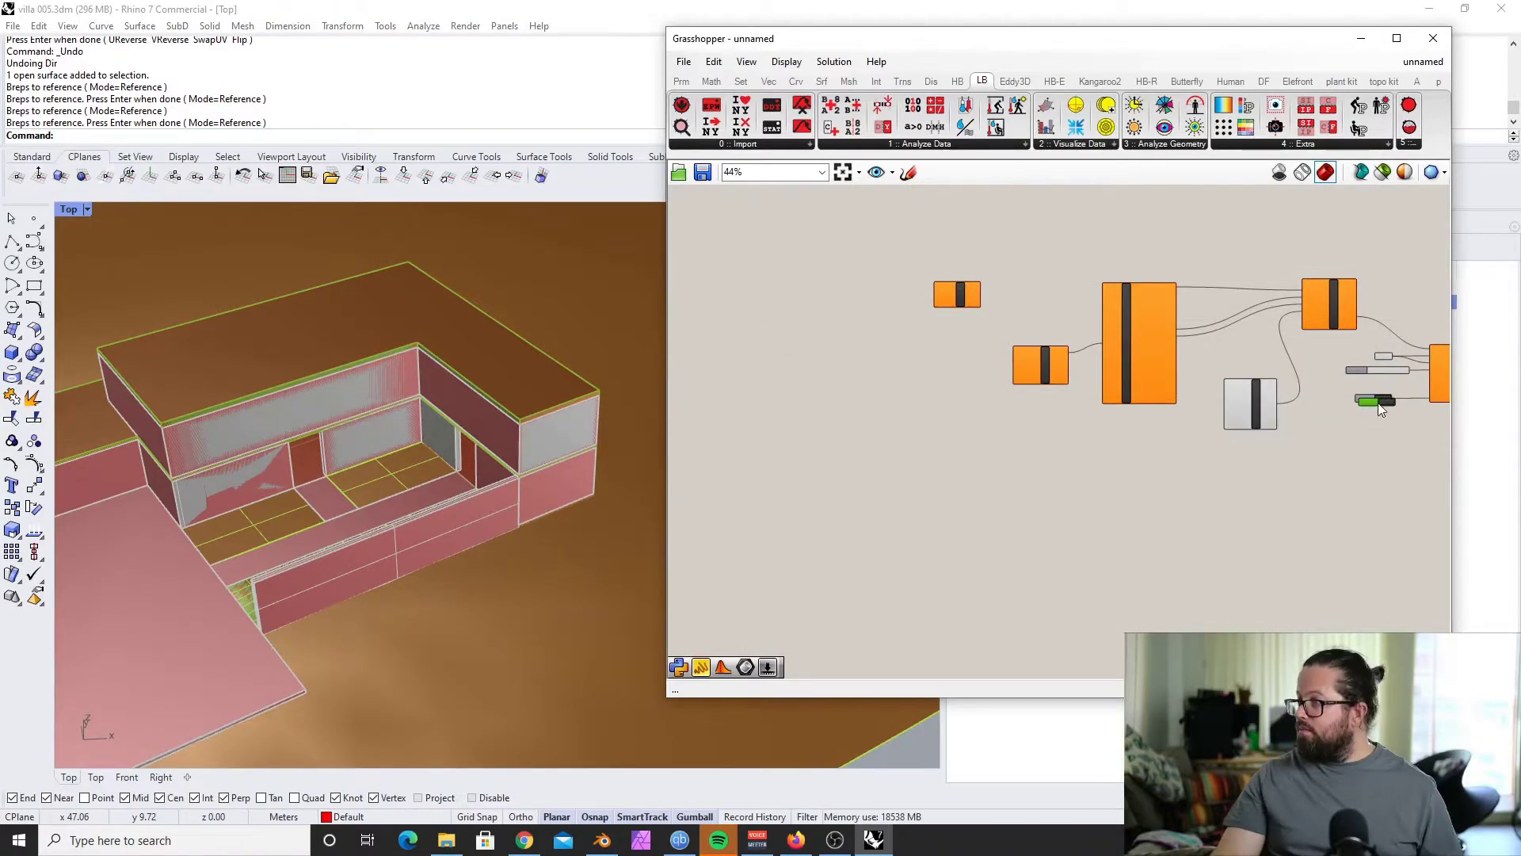
{"action": "scroll", "coordinate": [915, 299], "scroll_direction": "up", "scroll_amount": 5}
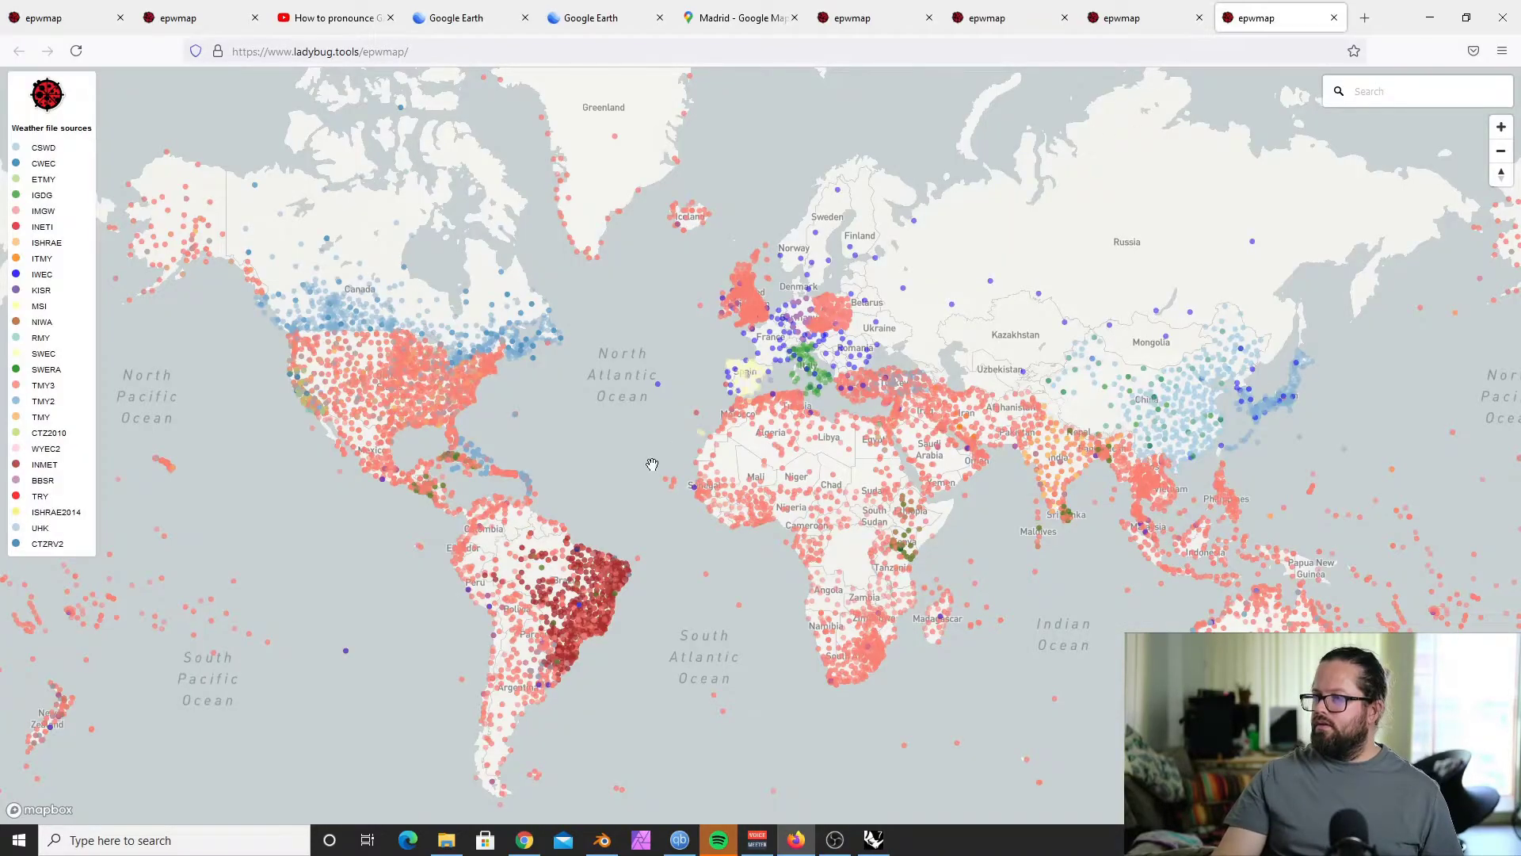
Step: Locate the Brest IWEC weather station in north-west France on the EPW map, copy its link and return to Grasshopper
{"action": "scroll", "coordinate": [689, 298], "scroll_direction": "up", "scroll_amount": 5}
{"action": "scroll", "coordinate": [799, 376], "scroll_direction": "up", "scroll_amount": 8}
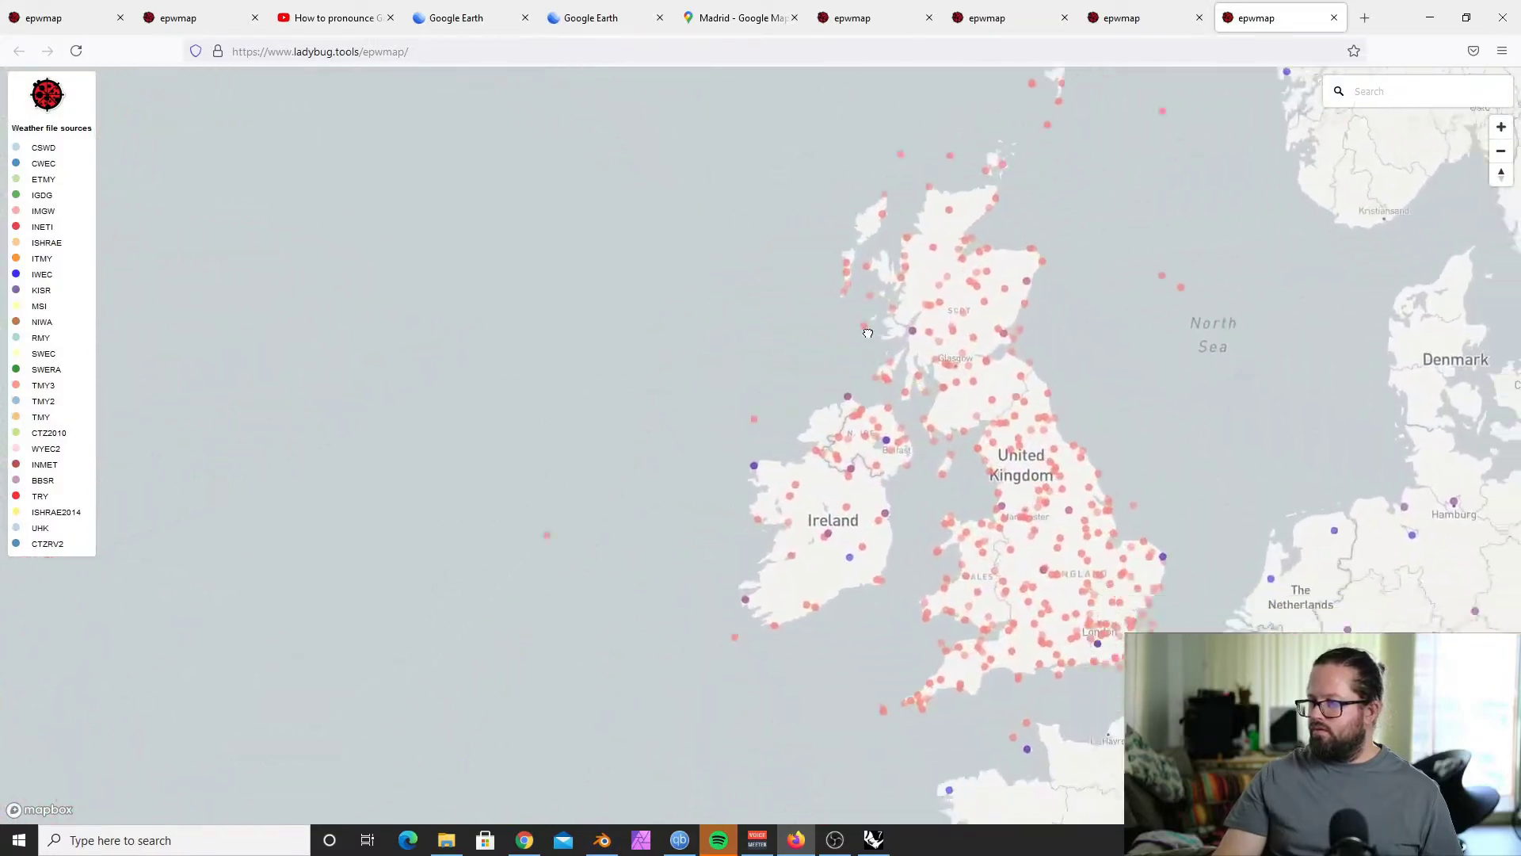
{"action": "left_click_drag", "start_coordinate": [895, 522], "coordinate": [654, 277]}
{"action": "left_click_drag", "start_coordinate": [902, 626], "coordinate": [891, 394]}
{"action": "scroll", "coordinate": [800, 366], "scroll_direction": "up", "scroll_amount": 5}
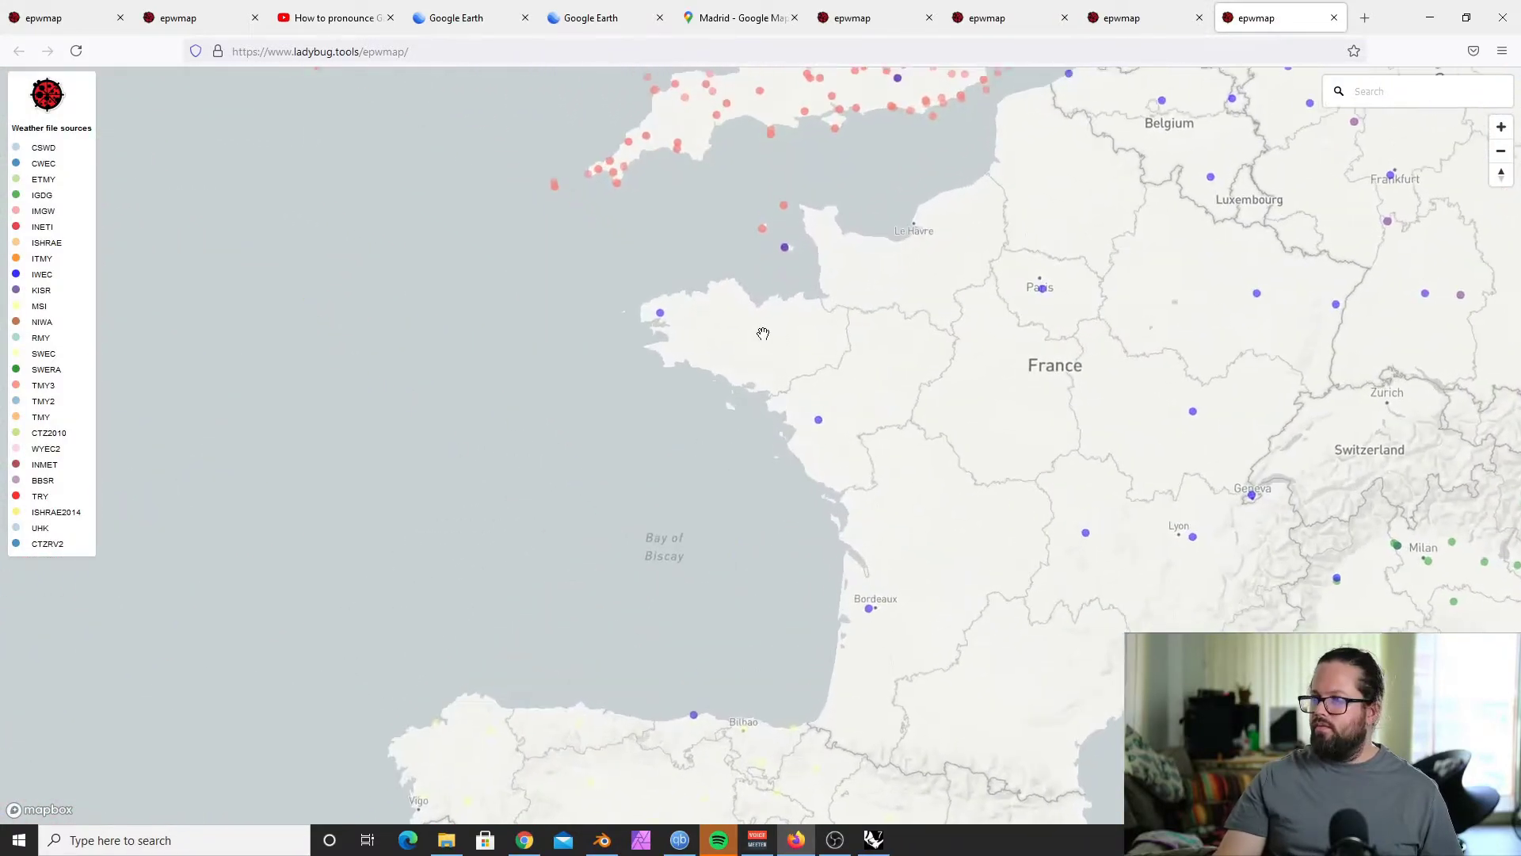
{"action": "scroll", "coordinate": [559, 305], "scroll_direction": "up", "scroll_amount": 2}
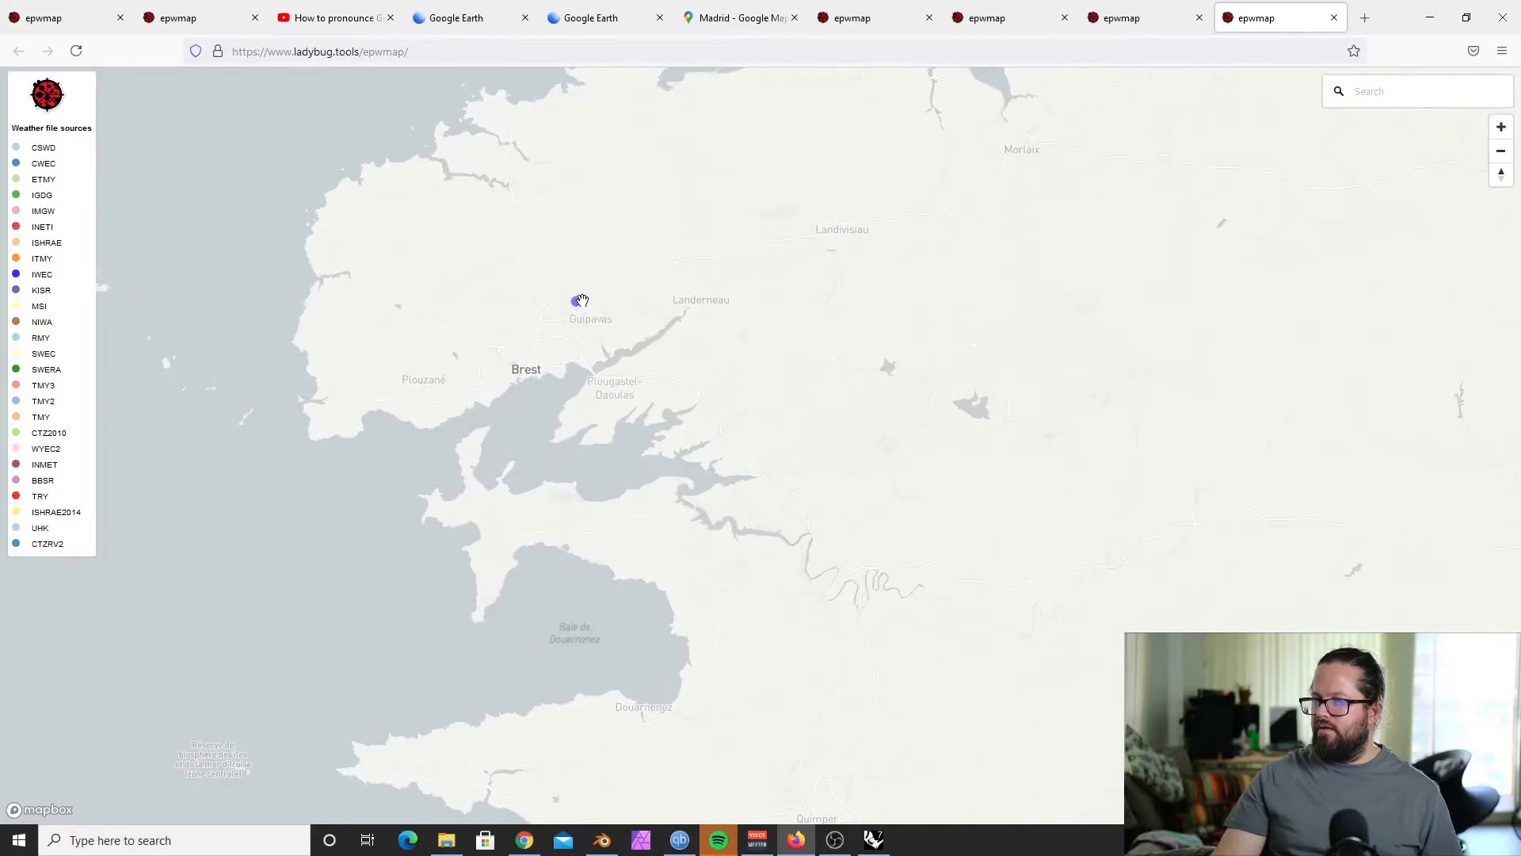
{"action": "left_click", "coordinate": [577, 300]}
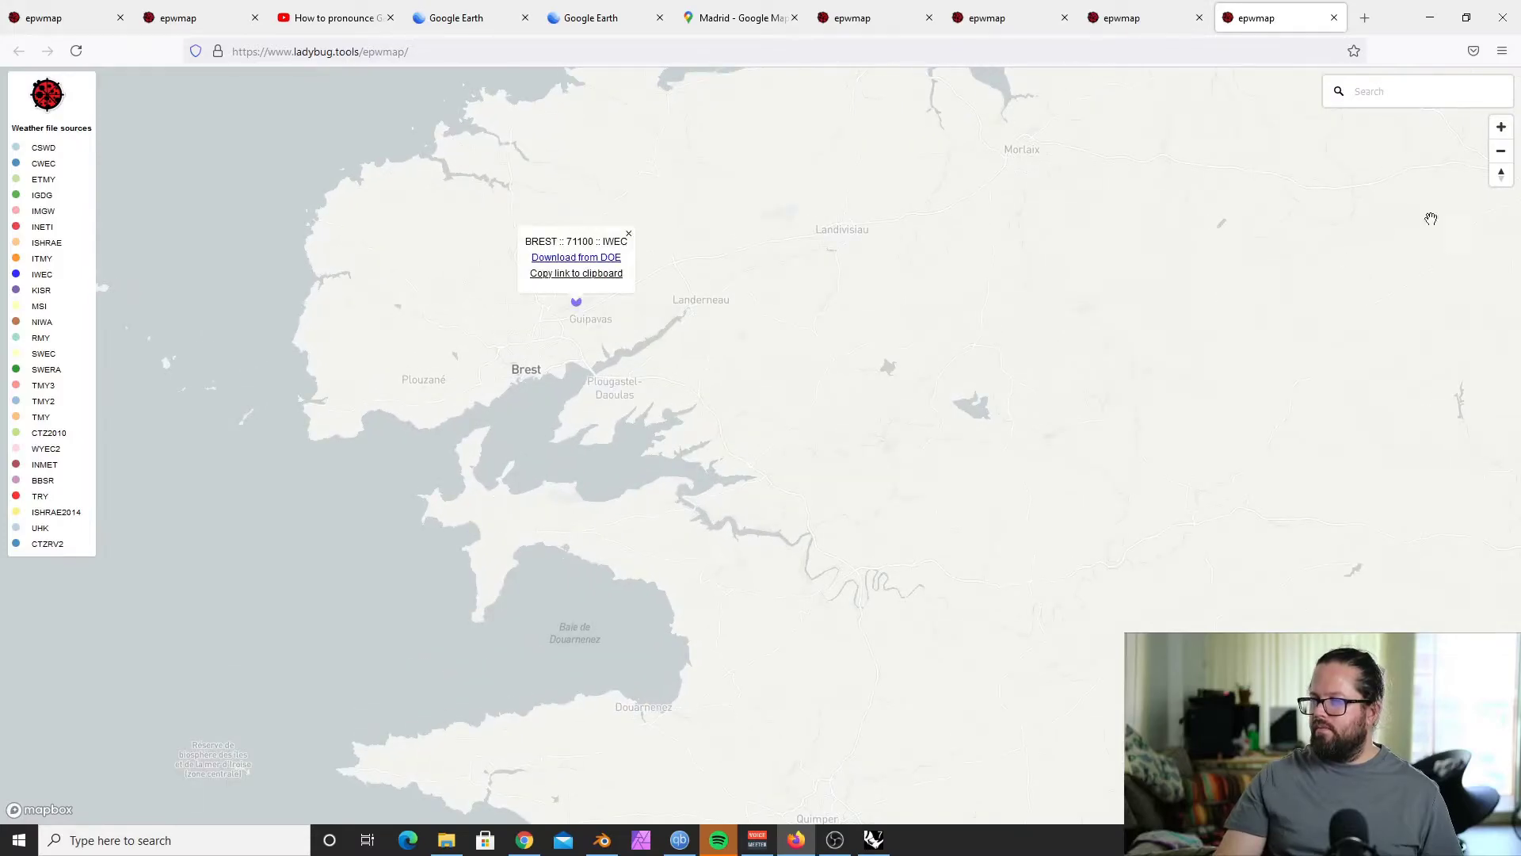
{"action": "left_click", "coordinate": [1424, 30]}
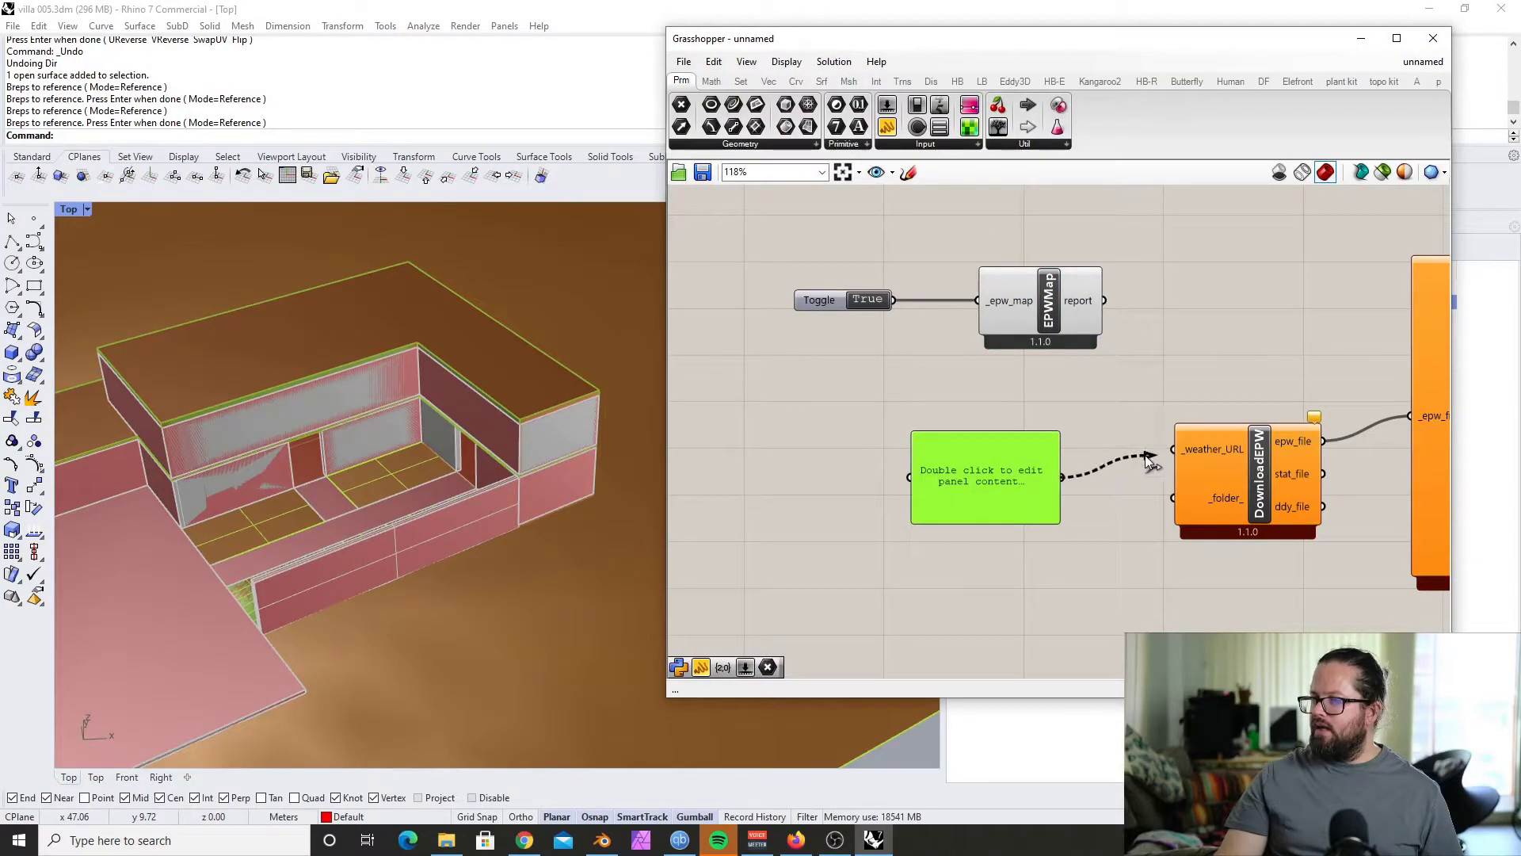
{"action": "left_click_drag", "start_coordinate": [1147, 463], "coordinate": [1173, 449]}
{"action": "double_click", "coordinate": [1014, 494]}
{"action": "type", "text": "https://www.energyplus.net/weather-download/europe_wmo_region_6/FRA//FRA_Brest.071100_IWEC/all"}
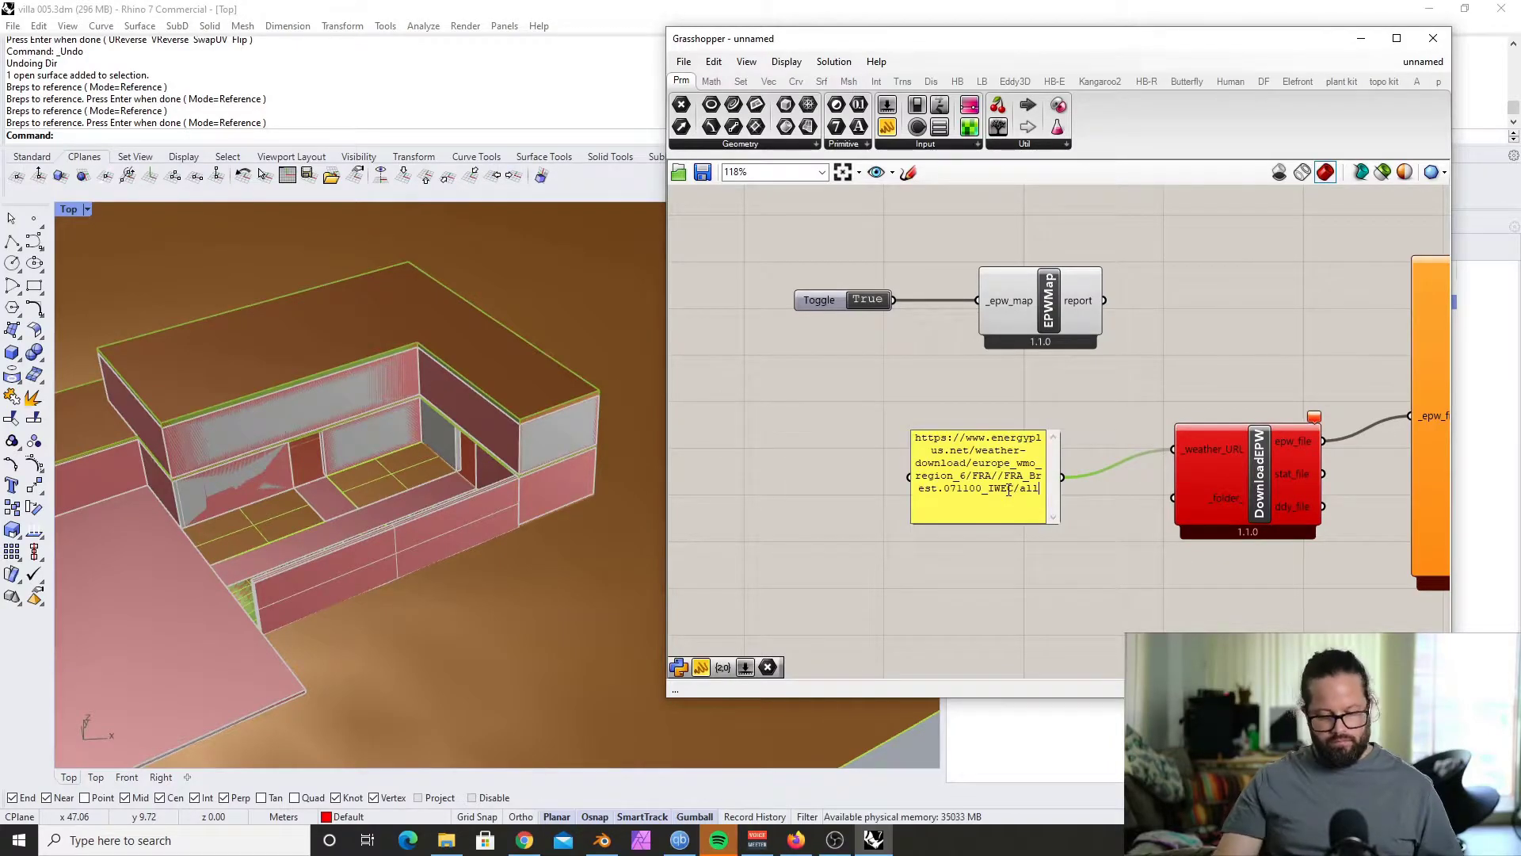
{"action": "left_click", "coordinate": [867, 426]}
{"action": "scroll", "coordinate": [904, 416], "scroll_direction": "down", "scroll_amount": 5}
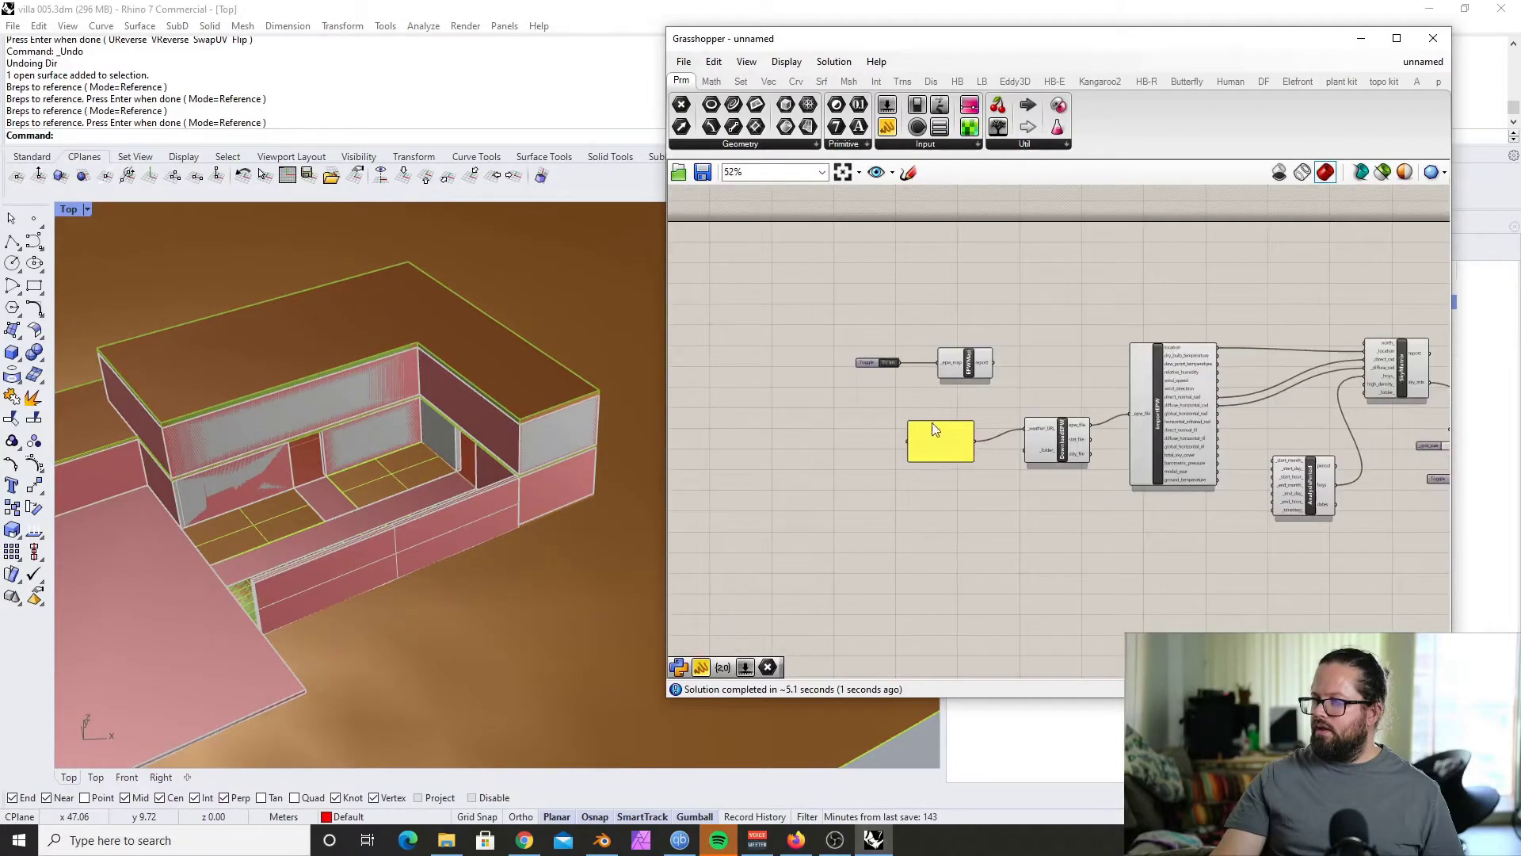
{"action": "scroll", "coordinate": [1085, 420], "scroll_direction": "up", "scroll_amount": 4}
{"action": "scroll", "coordinate": [1085, 418], "scroll_direction": "down", "scroll_amount": 4}
{"action": "scroll", "coordinate": [885, 427], "scroll_direction": "up", "scroll_amount": 4}
{"action": "left_click_drag", "start_coordinate": [889, 422], "coordinate": [921, 390]}
{"action": "scroll", "coordinate": [814, 389], "scroll_direction": "down", "scroll_amount": 4}
Step: Move AnalysisPeriod lower on the canvas and disconnect its hoys output from SkyMatrix's _hoys_ input
{"action": "left_click", "coordinate": [1005, 384]}
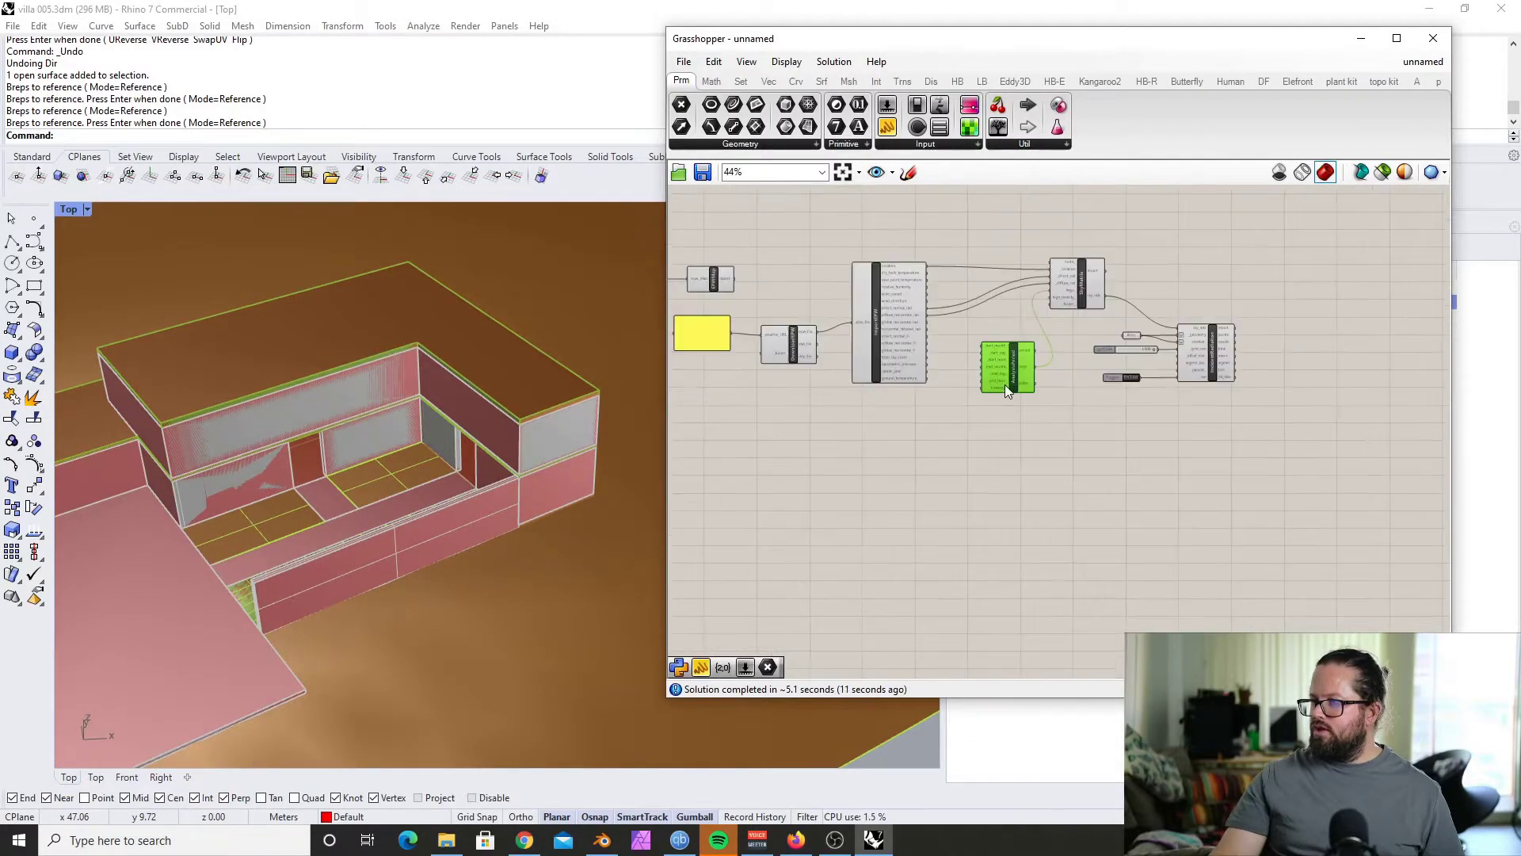
{"action": "scroll", "coordinate": [1004, 383], "scroll_direction": "up", "scroll_amount": 7}
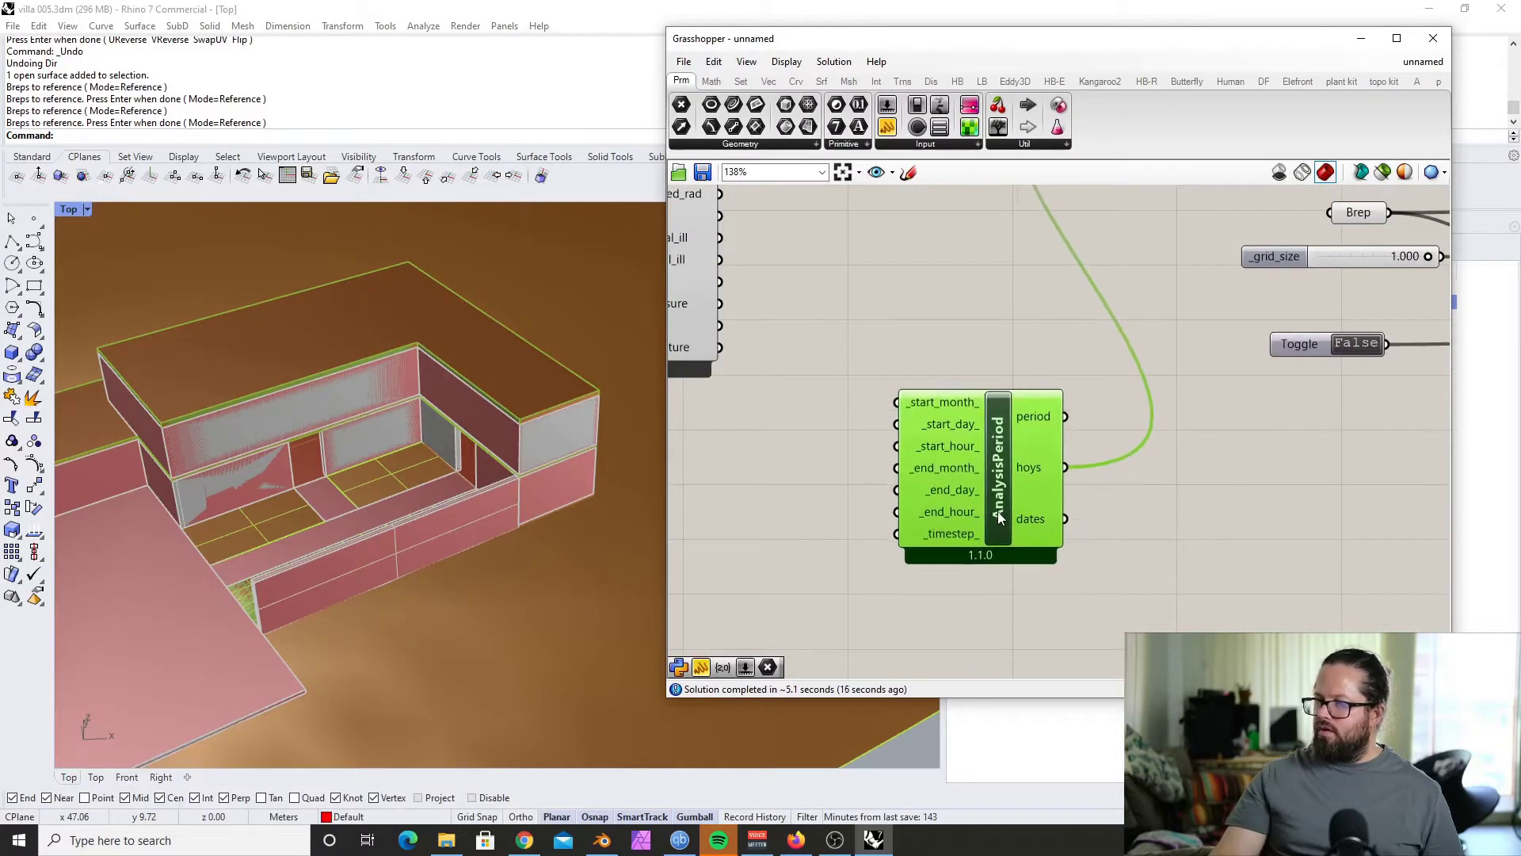
{"action": "scroll", "coordinate": [986, 507], "scroll_direction": "down", "scroll_amount": 4}
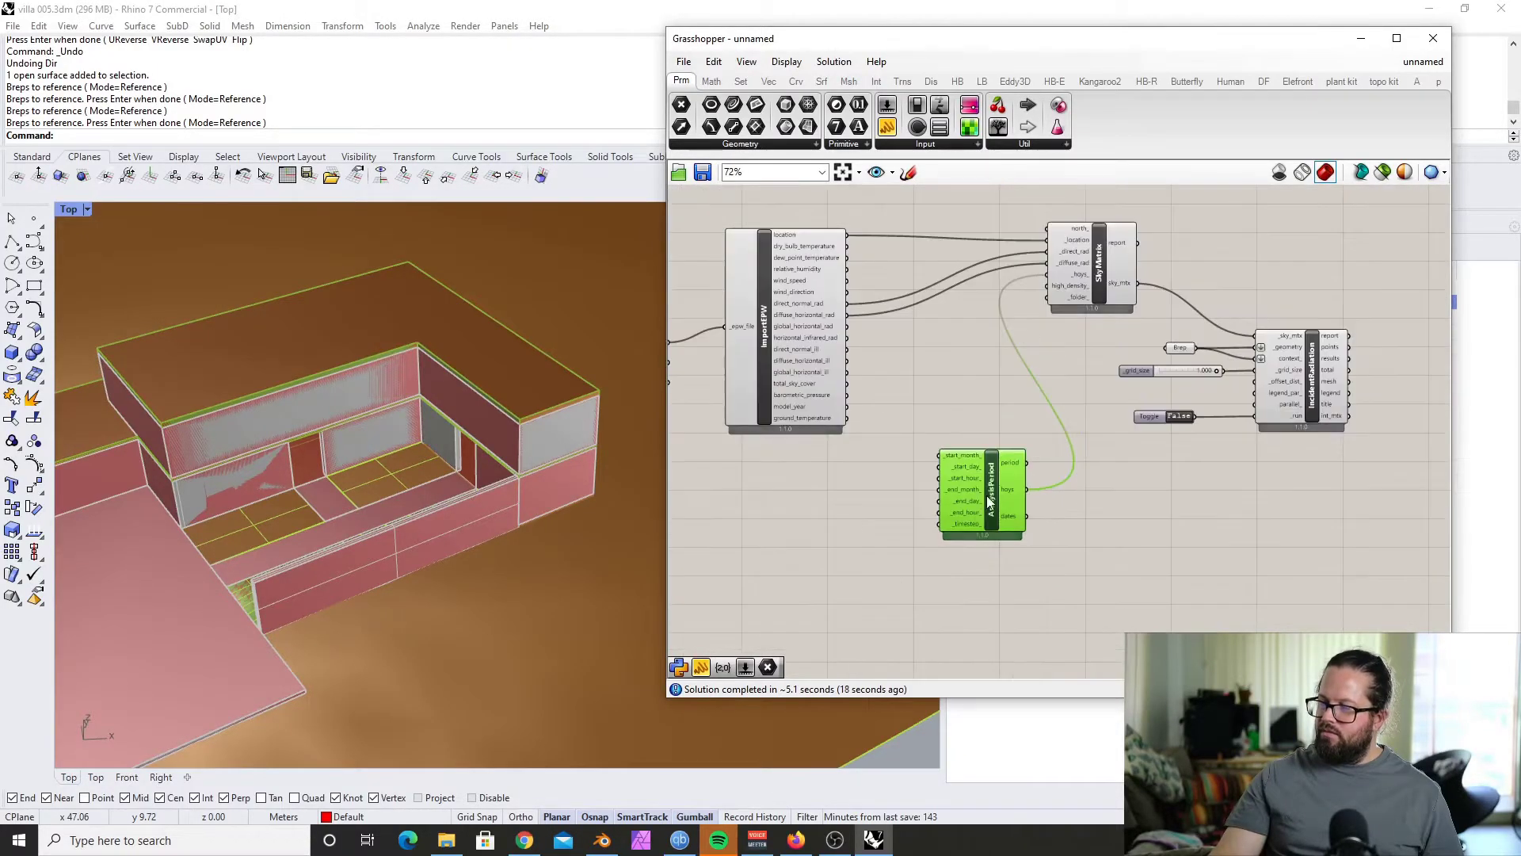
{"action": "scroll", "coordinate": [1085, 323], "scroll_direction": "up", "scroll_amount": 3}
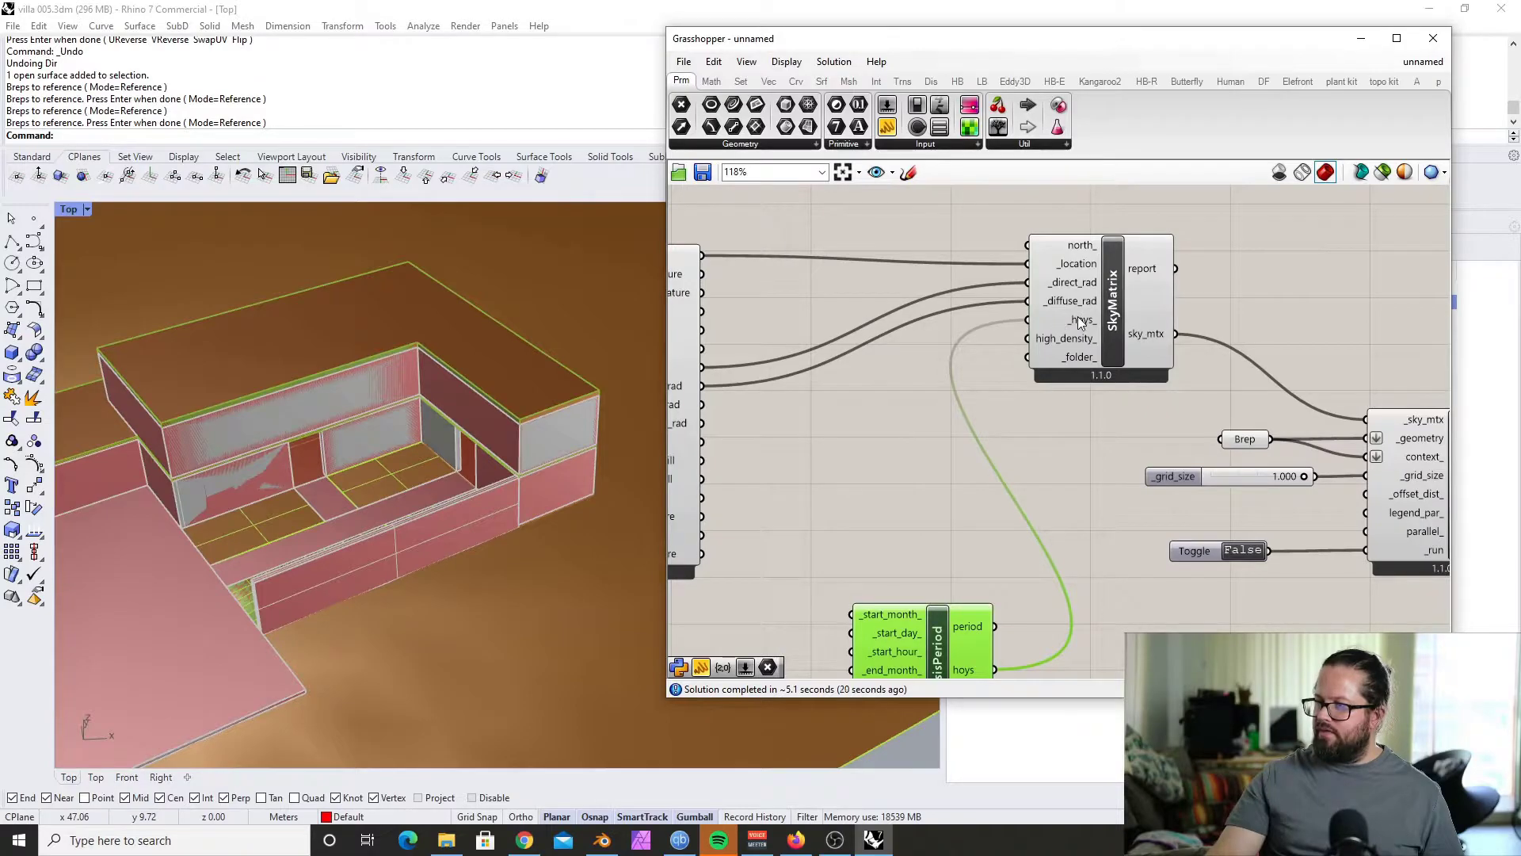
{"action": "right_click", "coordinate": [1079, 321]}
{"action": "mouse_move", "coordinate": [1200, 383]}
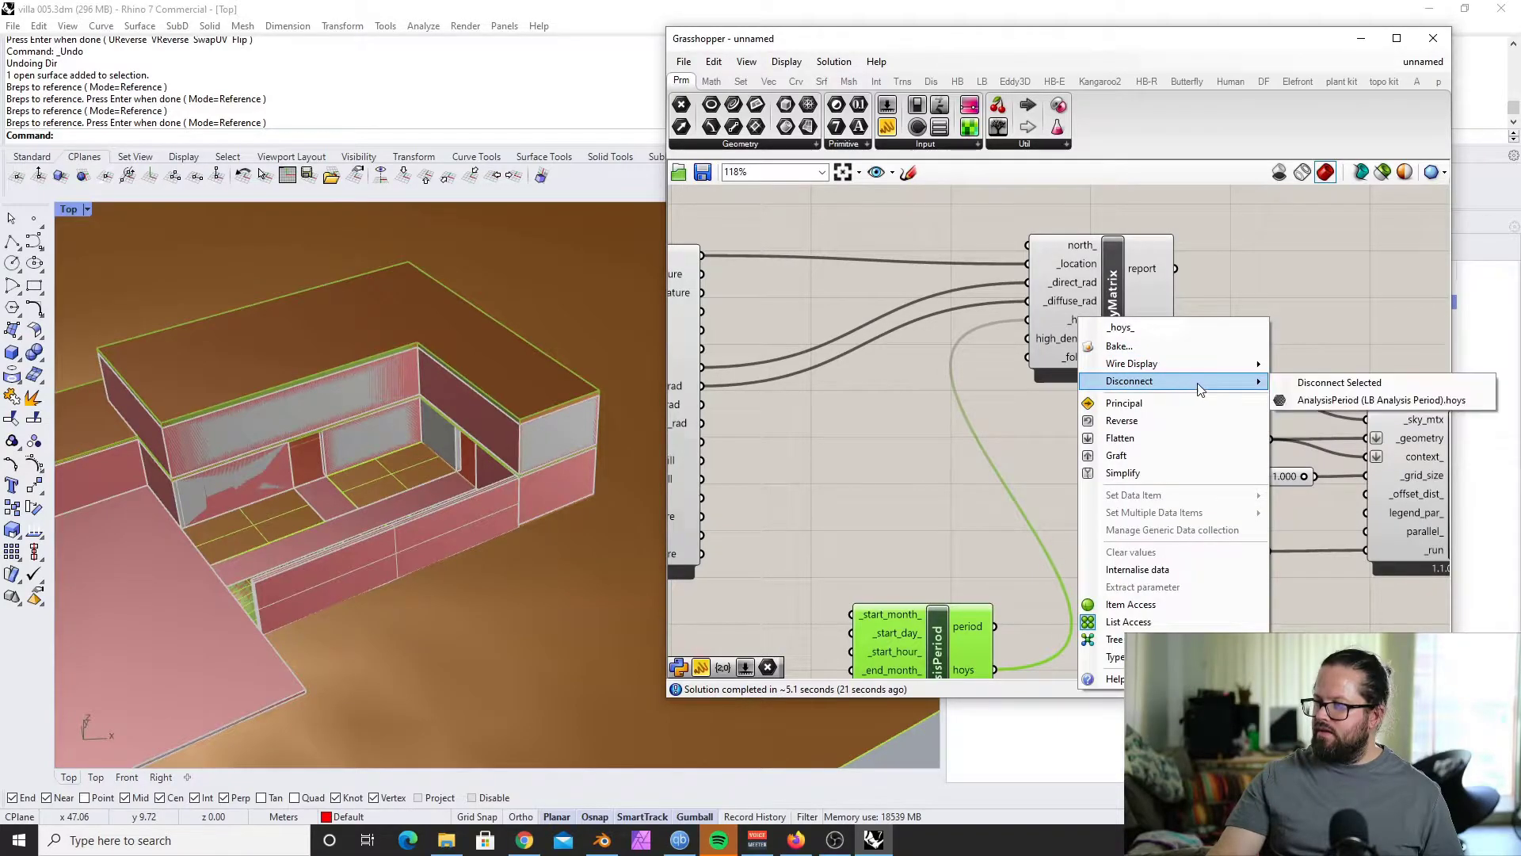
{"action": "left_click", "coordinate": [1327, 400]}
{"action": "scroll", "coordinate": [1079, 299], "scroll_direction": "up", "scroll_amount": 2}
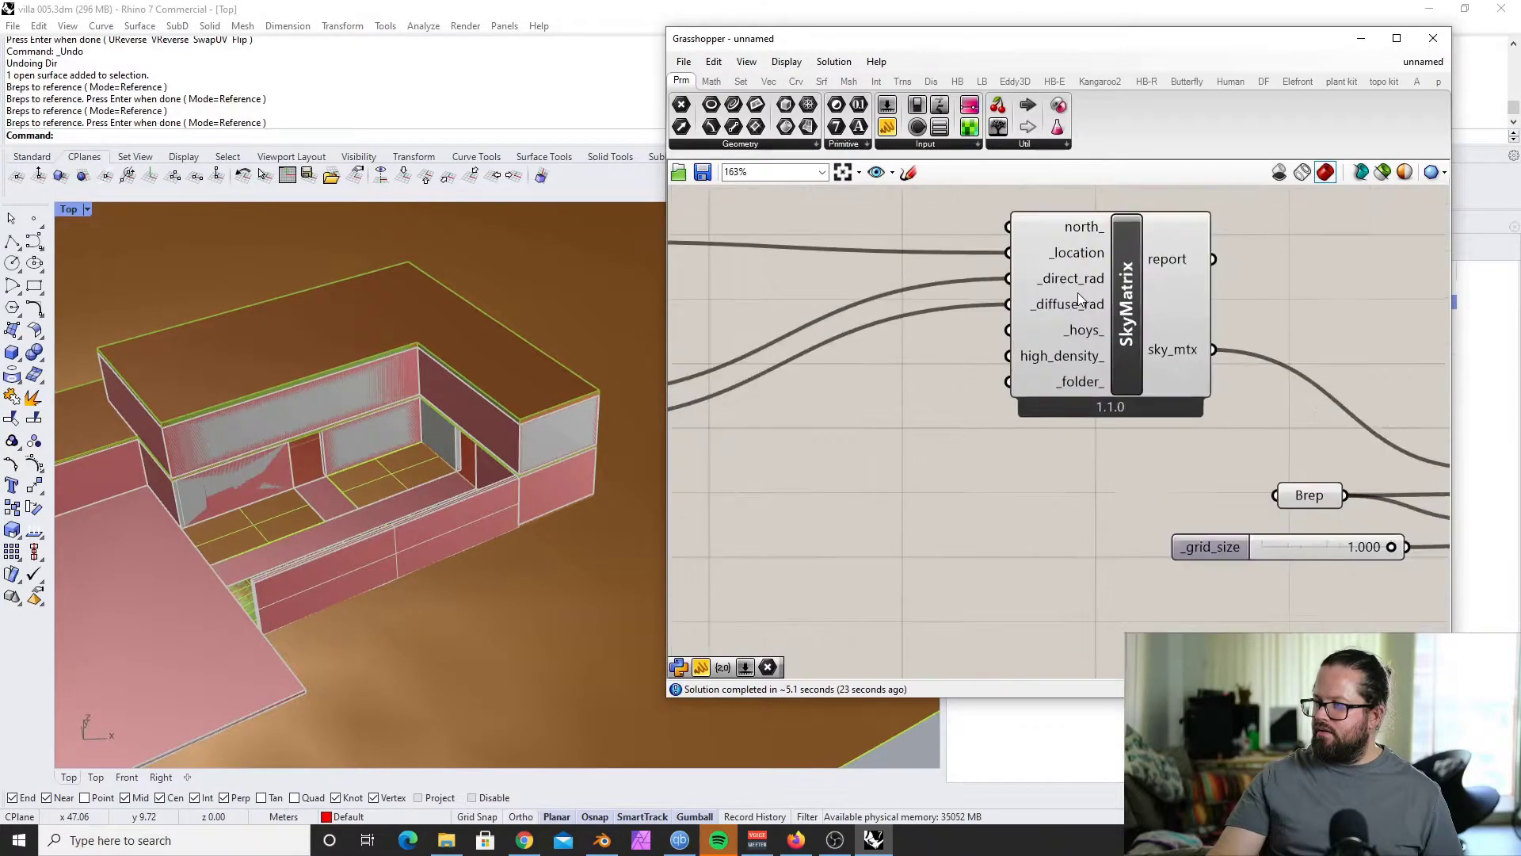
Step: Add an LB Sky Dome component beside SkyMatrix and connect SkyMatrix's sky_mtx output to its _sky_mtx input
{"action": "scroll", "coordinate": [1079, 299], "scroll_direction": "up", "scroll_amount": 1}
{"action": "scroll", "coordinate": [1086, 341], "scroll_direction": "down", "scroll_amount": 1}
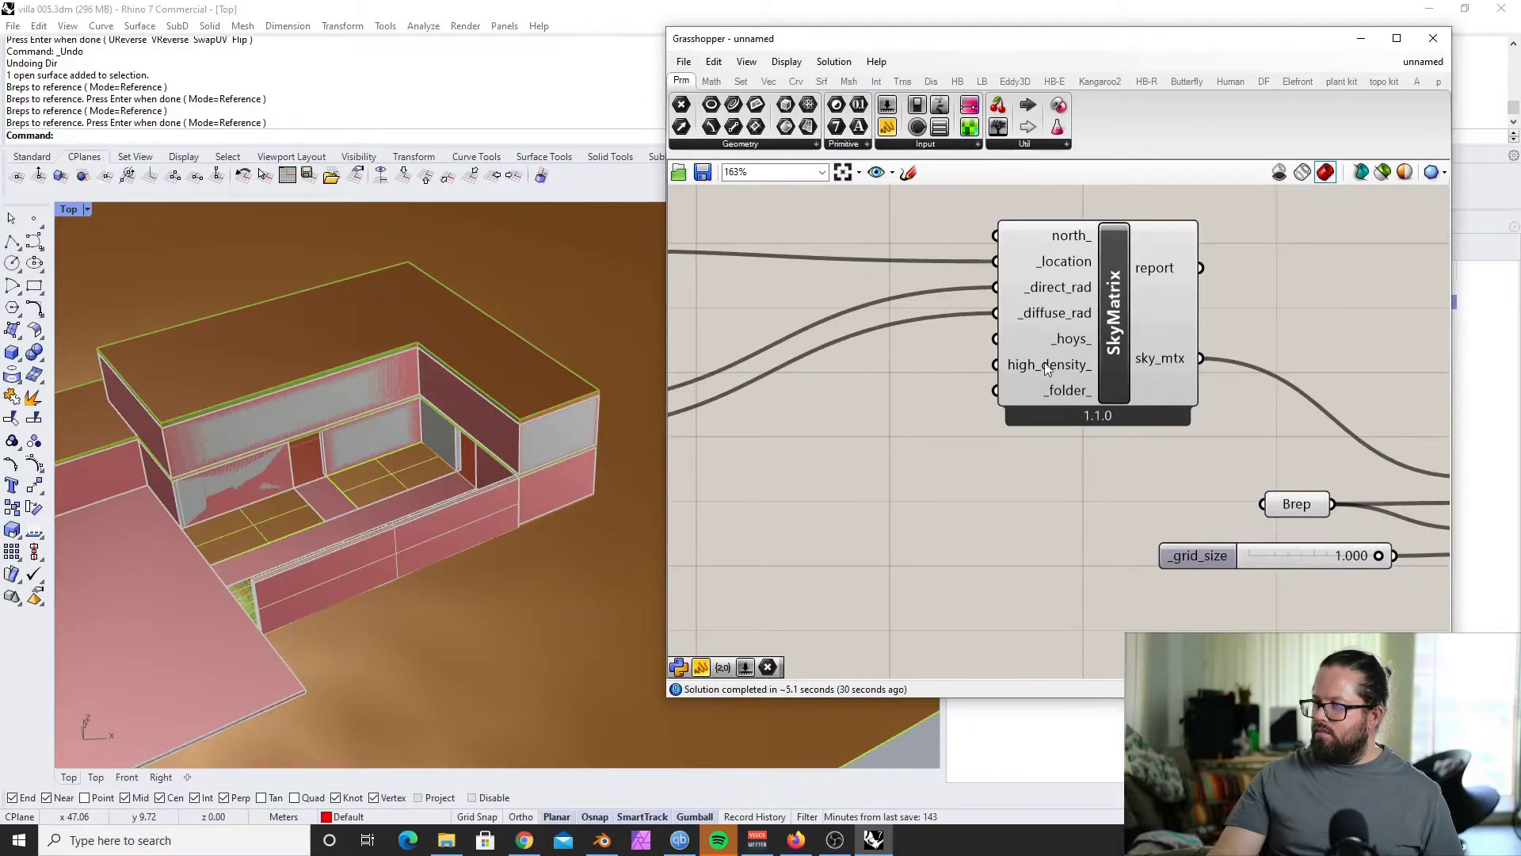
{"action": "scroll", "coordinate": [1030, 366], "scroll_direction": "down", "scroll_amount": 3}
{"action": "scroll", "coordinate": [1051, 358], "scroll_direction": "up", "scroll_amount": 2}
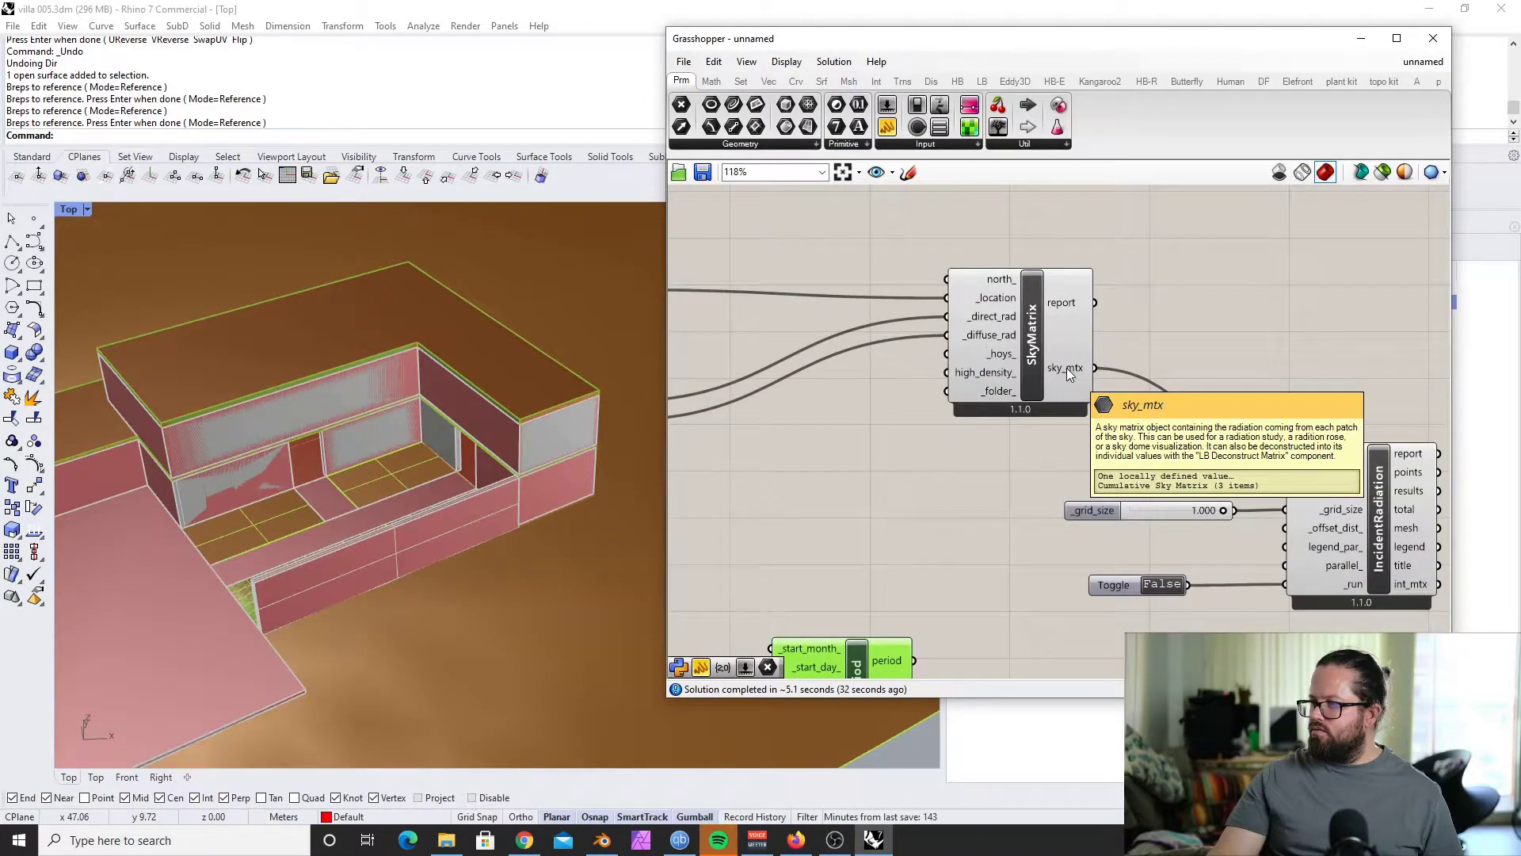
{"action": "scroll", "coordinate": [1067, 368], "scroll_direction": "down", "scroll_amount": 2}
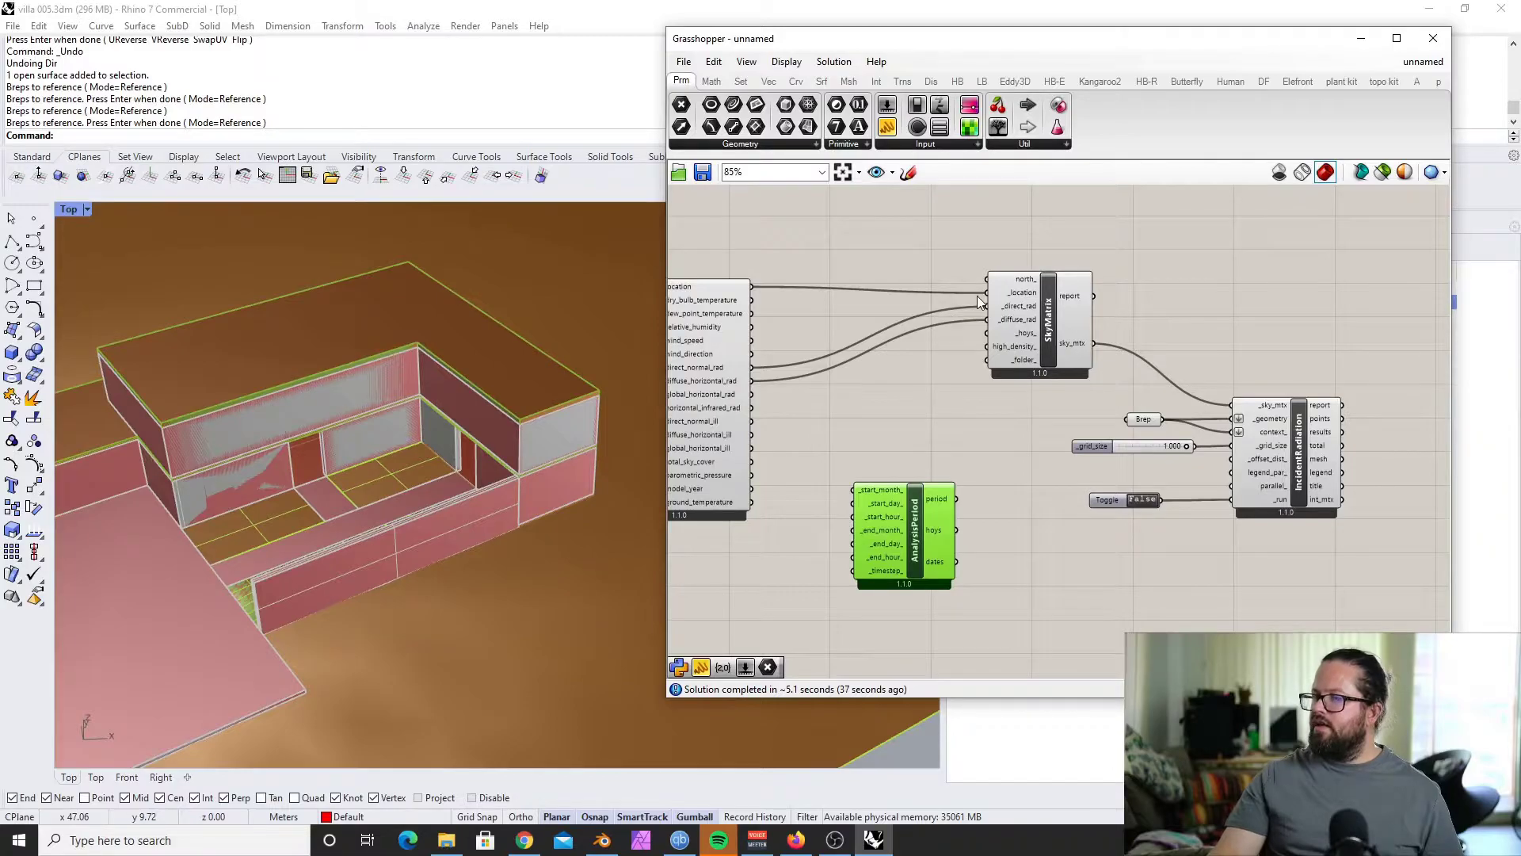
{"action": "left_click", "coordinate": [1038, 314]}
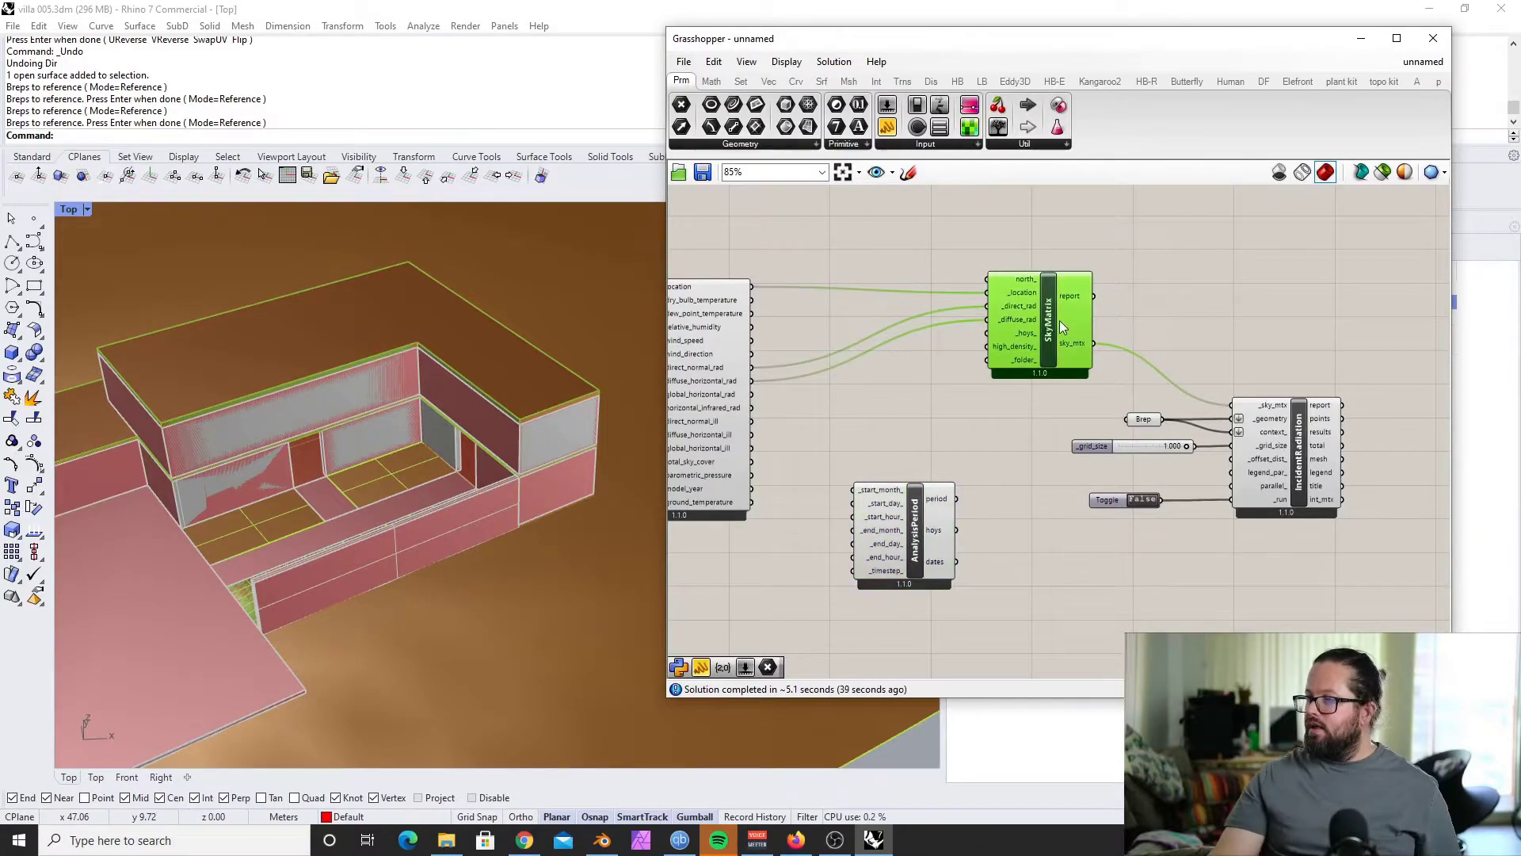
{"action": "left_click", "coordinate": [982, 81]}
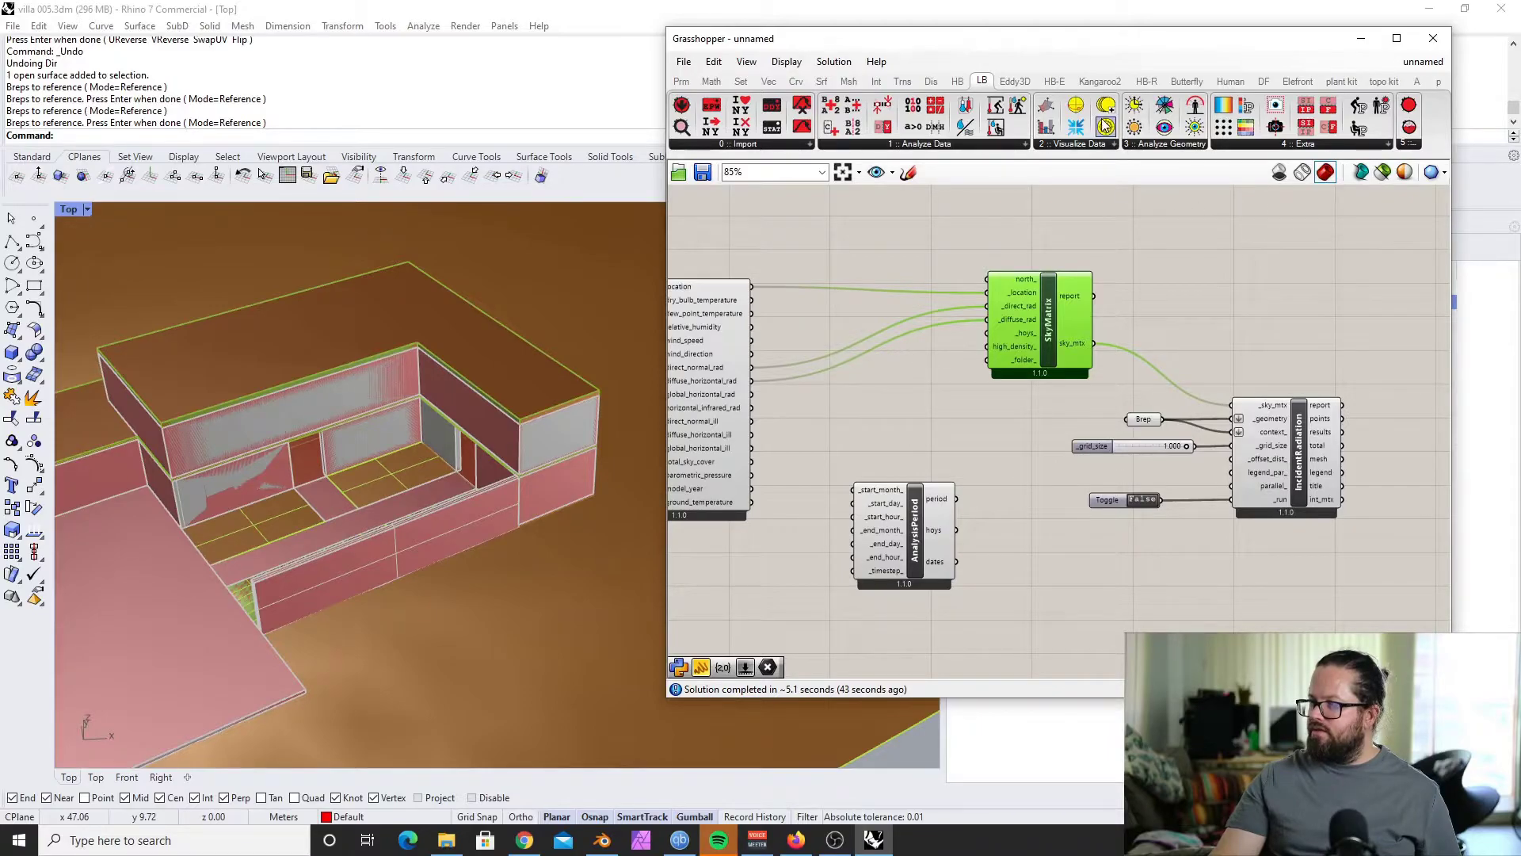
{"action": "left_click", "coordinate": [1092, 143]}
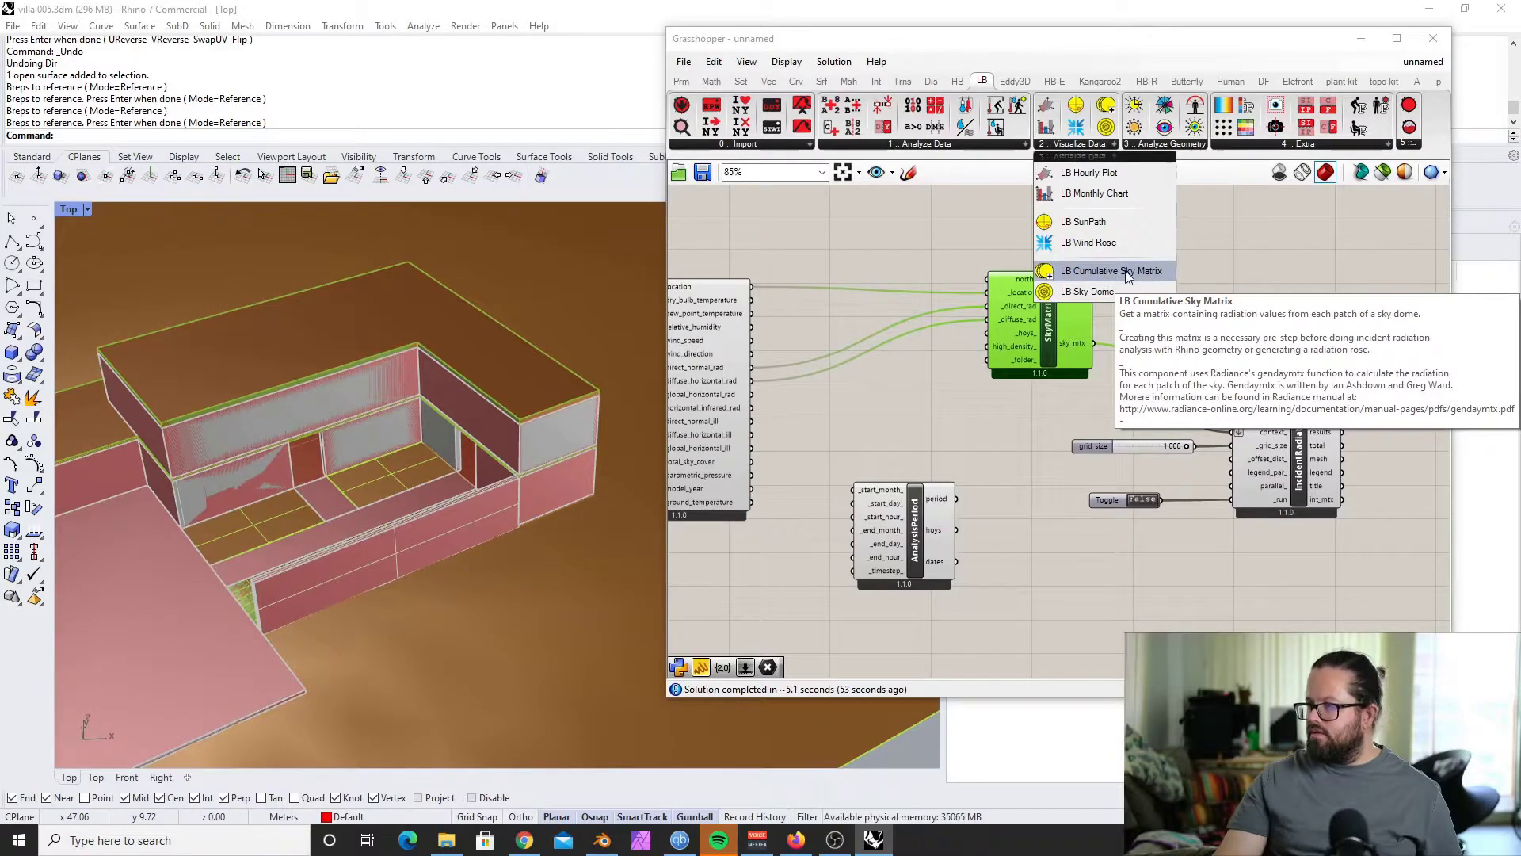
{"action": "left_click", "coordinate": [1105, 290]}
{"action": "left_click", "coordinate": [1185, 298]}
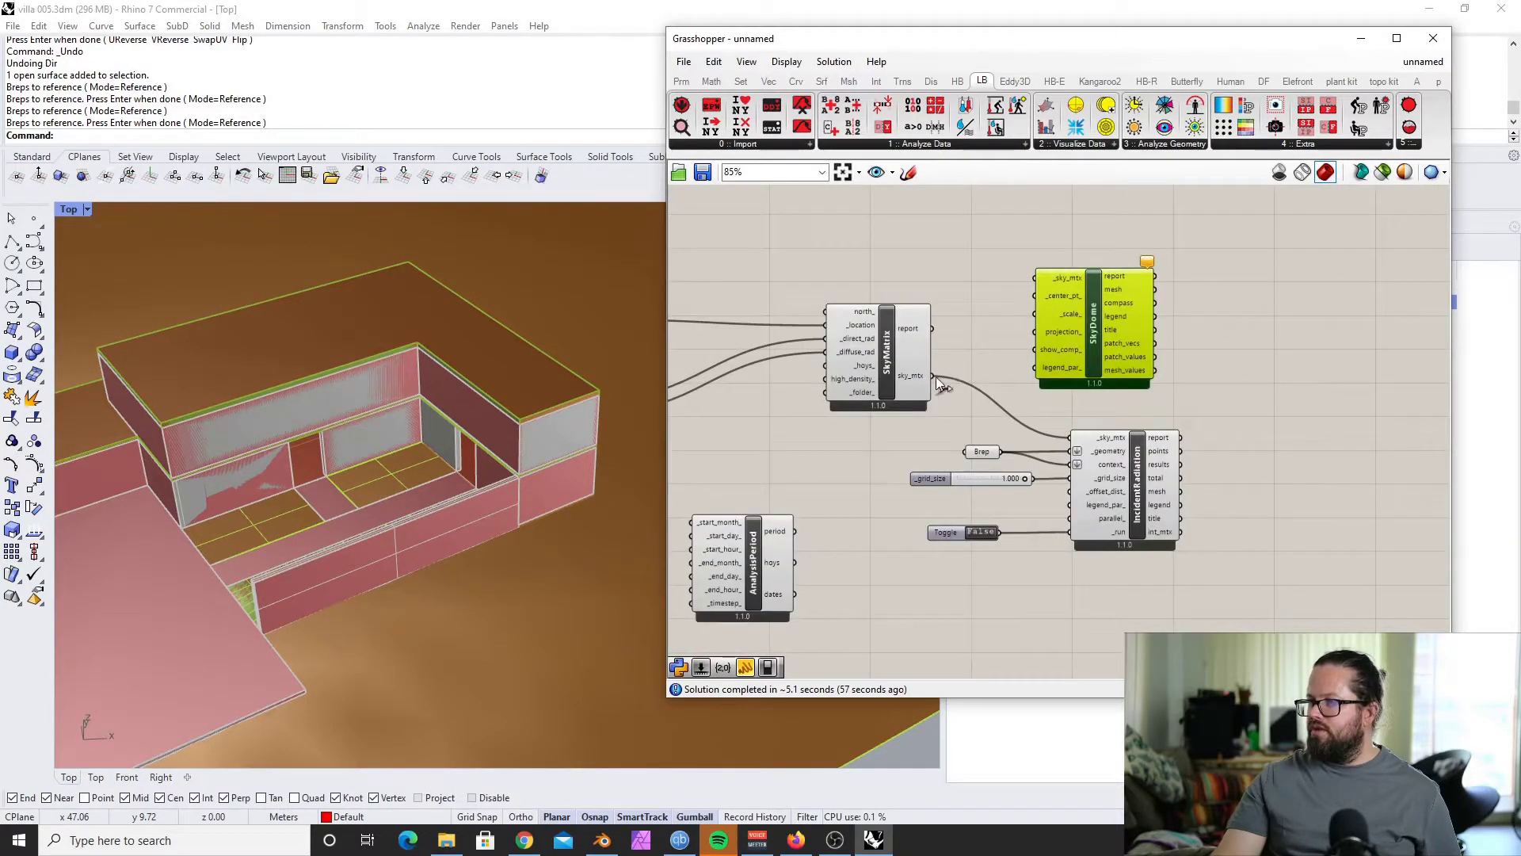
{"action": "left_click_drag", "start_coordinate": [1032, 309], "coordinate": [1037, 277]}
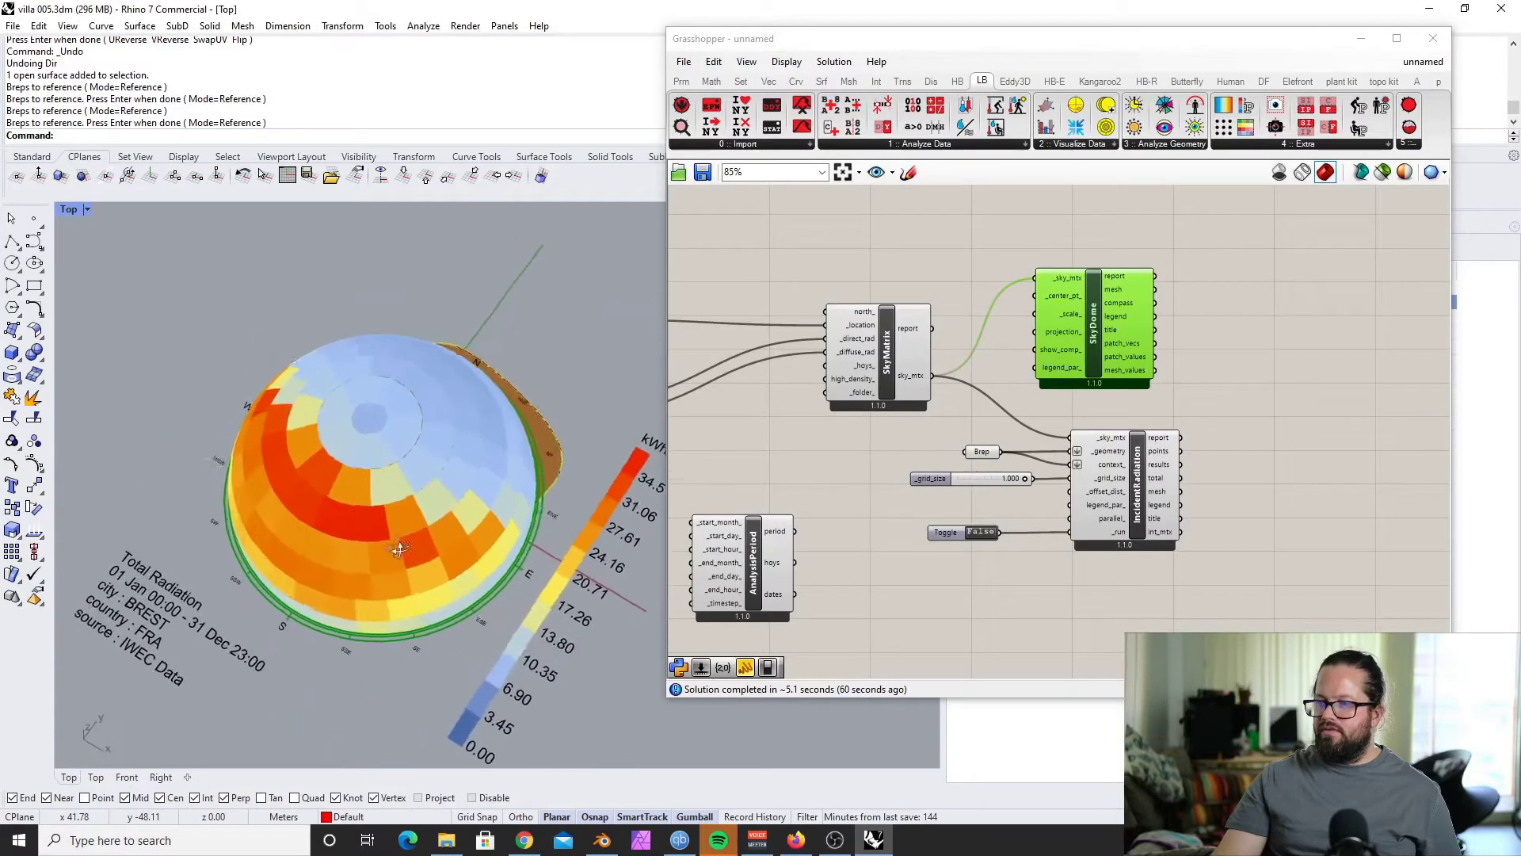
Step: Examine the sky dome's coloured radiation patches, compass and legend from several angles in the Rhino viewport
{"action": "right_click_drag", "start_coordinate": [435, 538], "coordinate": [481, 486]}
{"action": "scroll", "coordinate": [431, 414], "scroll_direction": "down", "scroll_amount": 4}
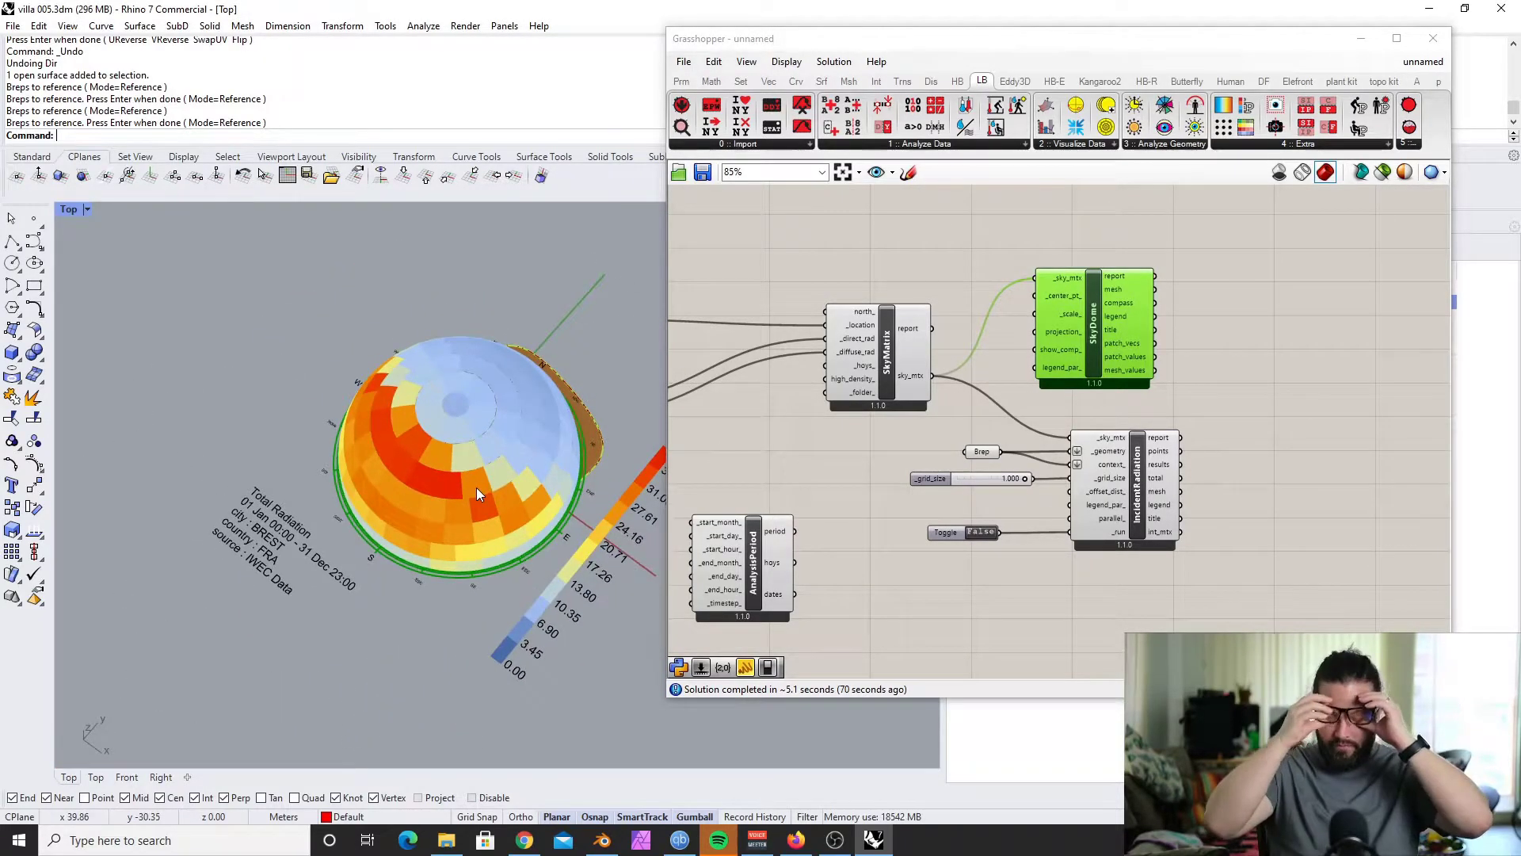
{"action": "right_click_drag", "start_coordinate": [420, 393], "coordinate": [537, 439]}
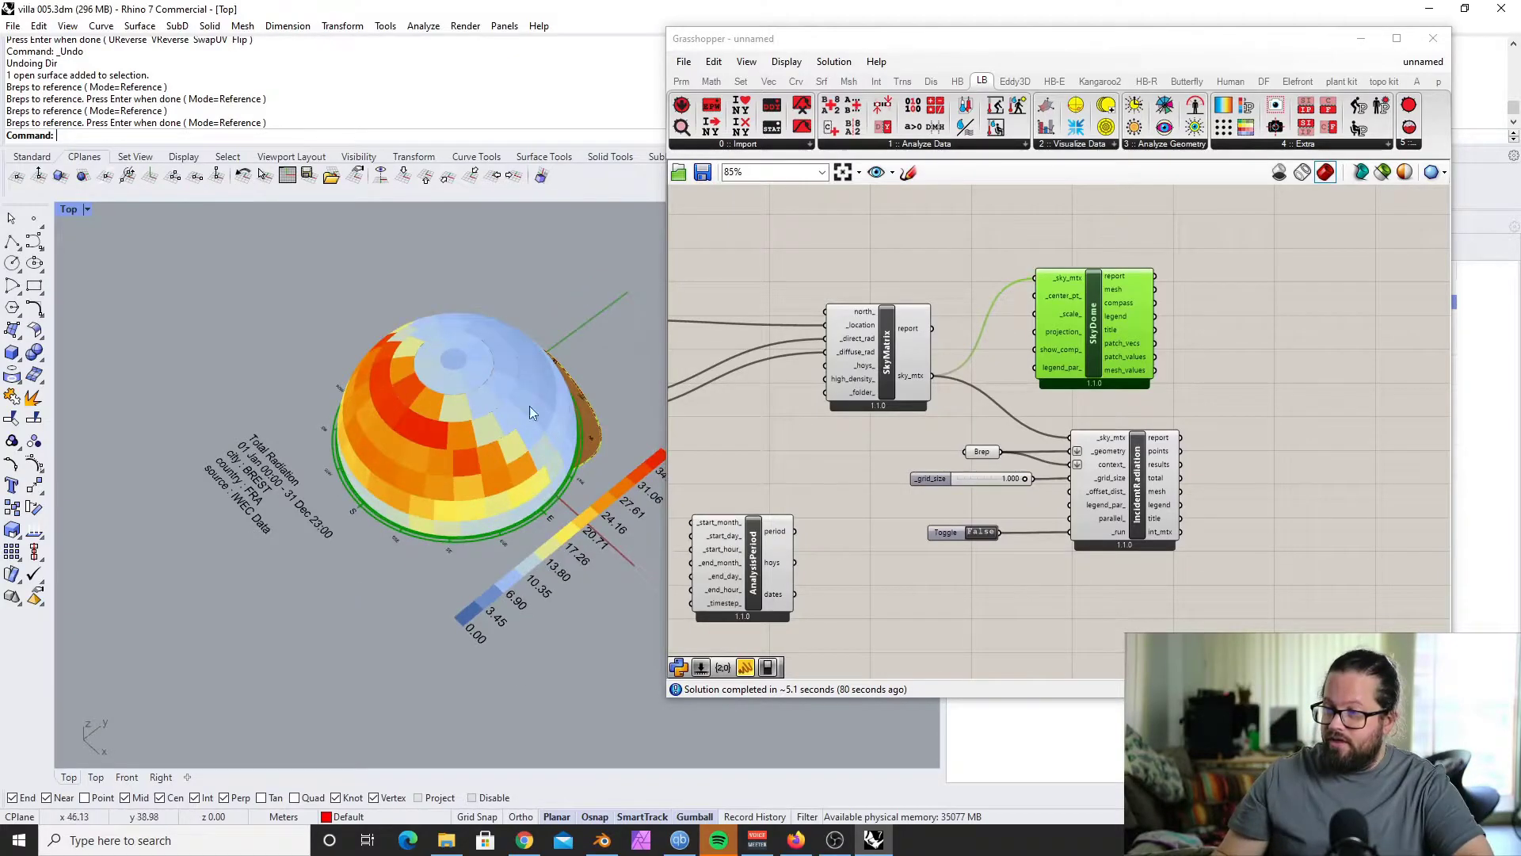
{"action": "scroll", "coordinate": [539, 488], "scroll_direction": "up", "scroll_amount": 3}
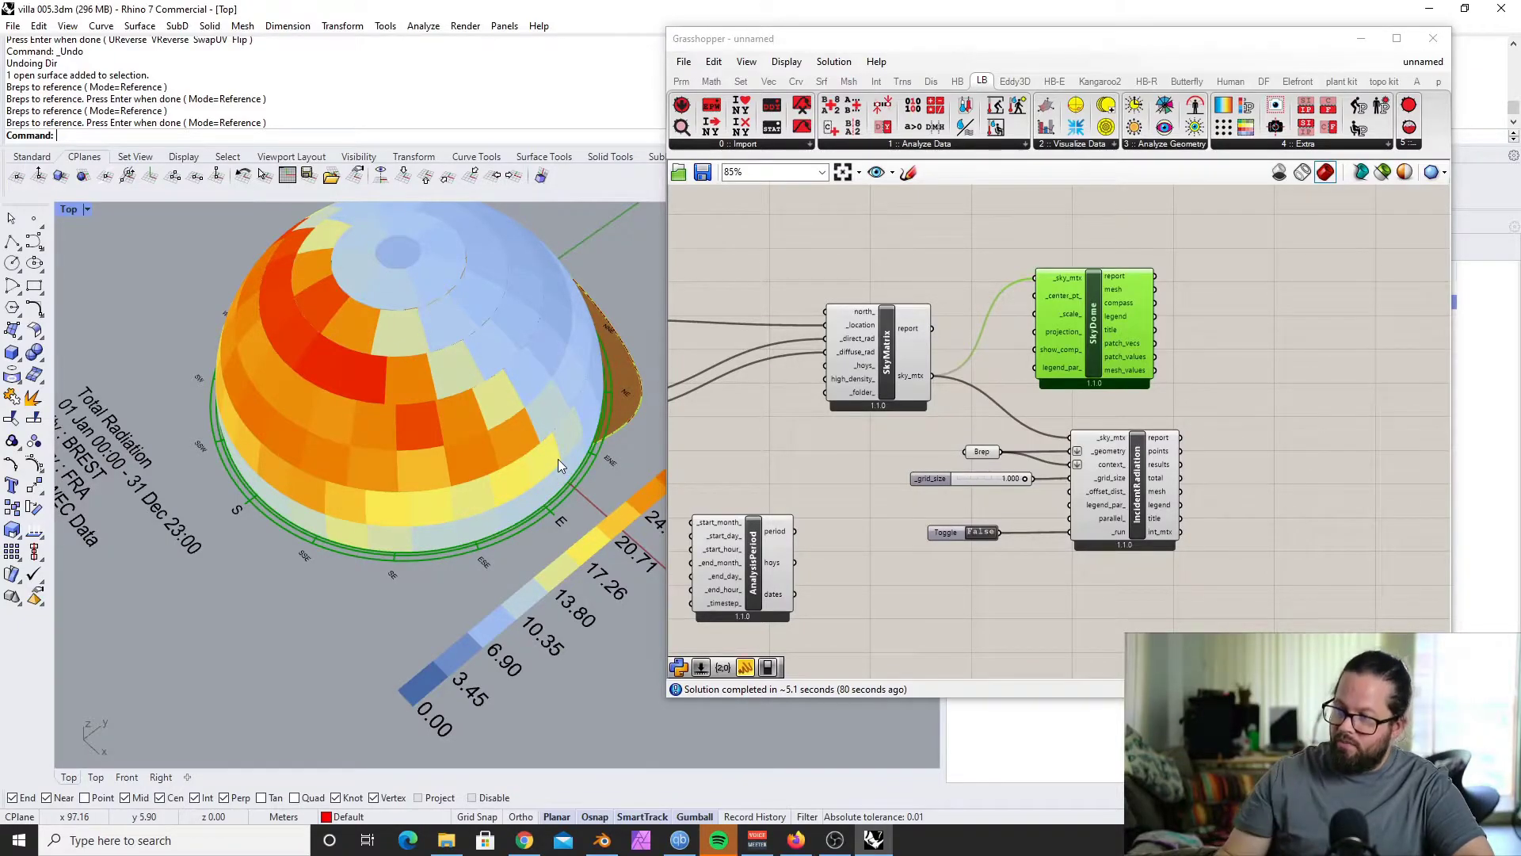
{"action": "right_click_drag", "start_coordinate": [525, 451], "coordinate": [435, 428]}
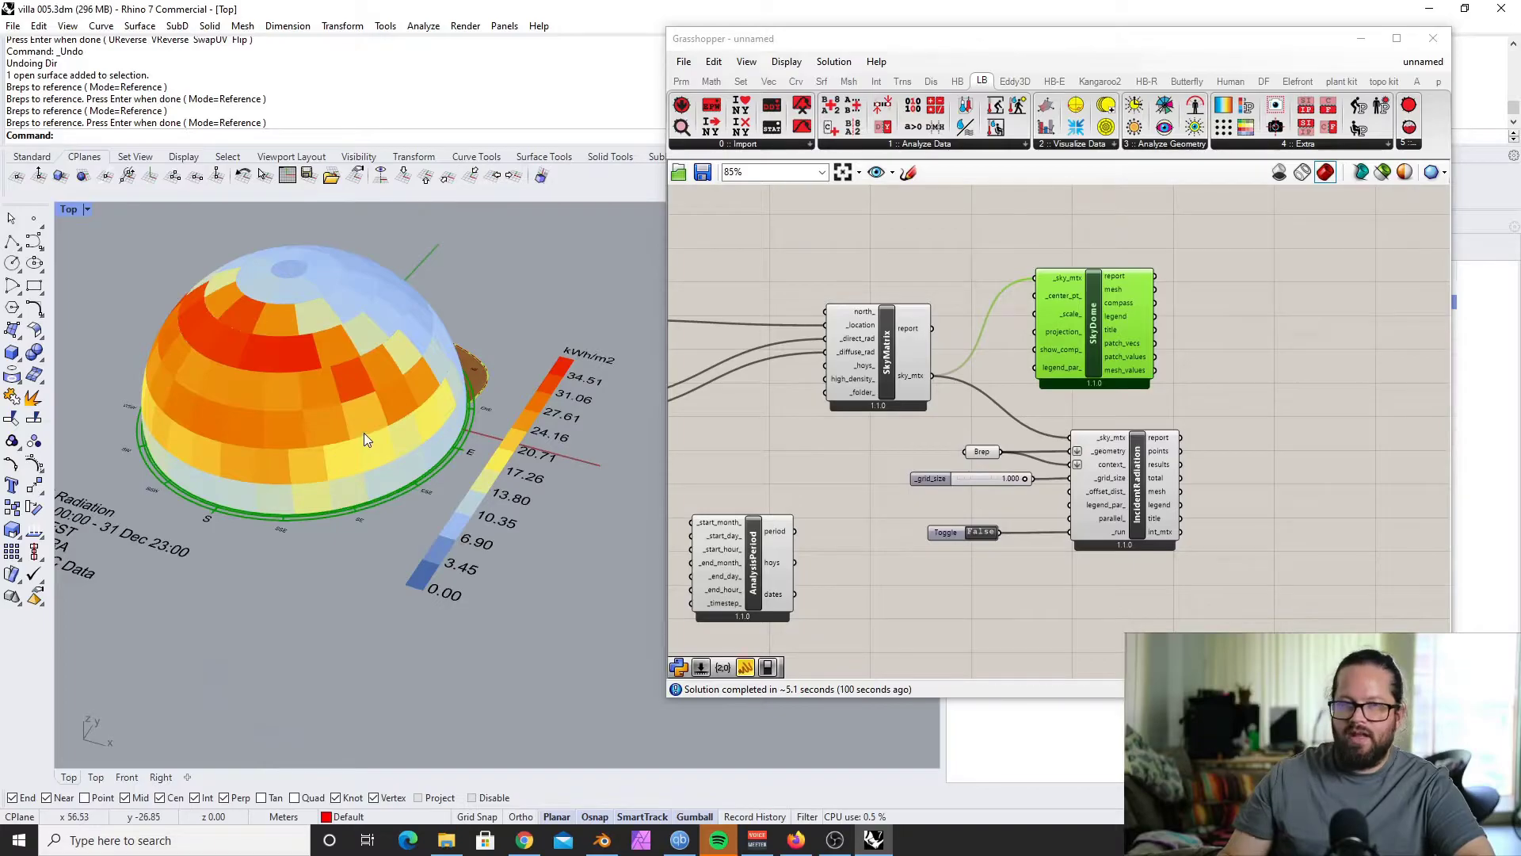
{"action": "right_click_drag", "start_coordinate": [364, 432], "coordinate": [258, 458]}
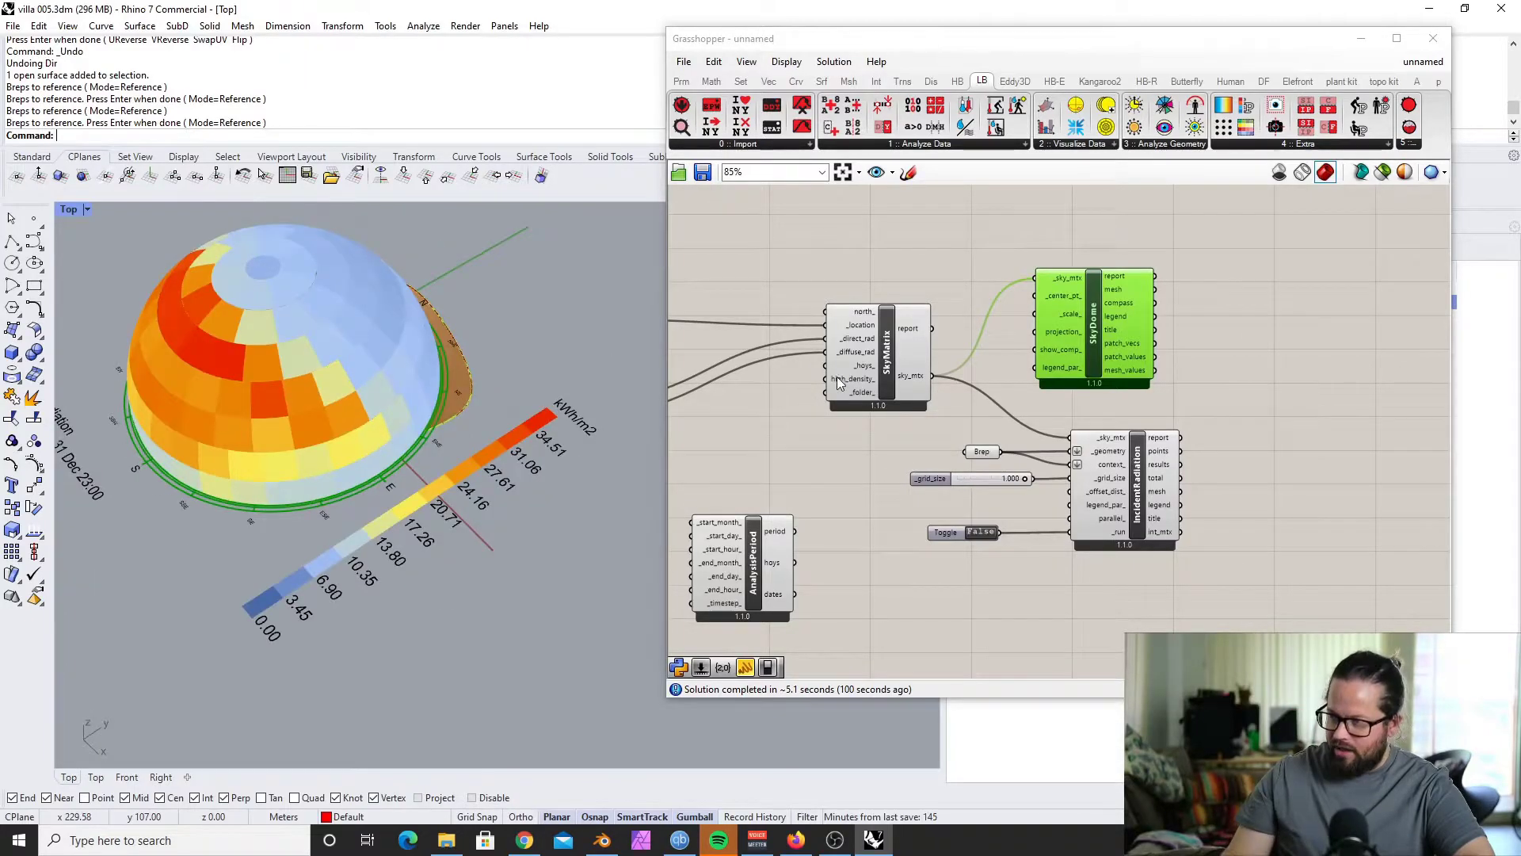
{"action": "scroll", "coordinate": [898, 368], "scroll_direction": "down", "scroll_amount": 4}
{"action": "scroll", "coordinate": [858, 367], "scroll_direction": "up", "scroll_amount": 6}
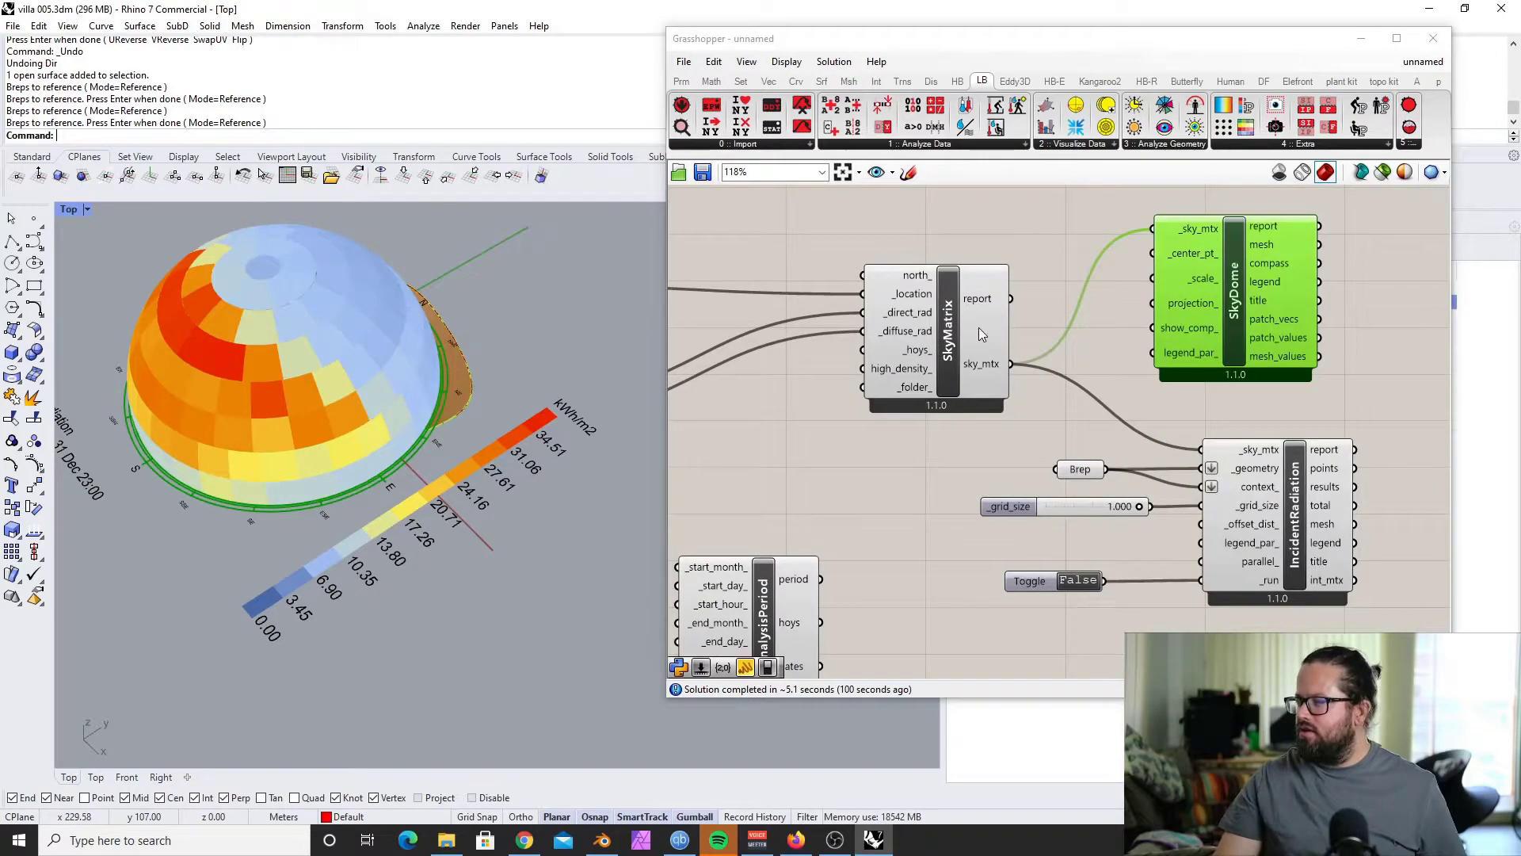
Step: Review how ImportEPW's location, direct_normal_rad and diffuse_horizontal_rad outputs feed the SkyMatrix component
{"action": "left_click", "coordinate": [909, 146]}
{"action": "scroll", "coordinate": [951, 371], "scroll_direction": "down", "scroll_amount": 5}
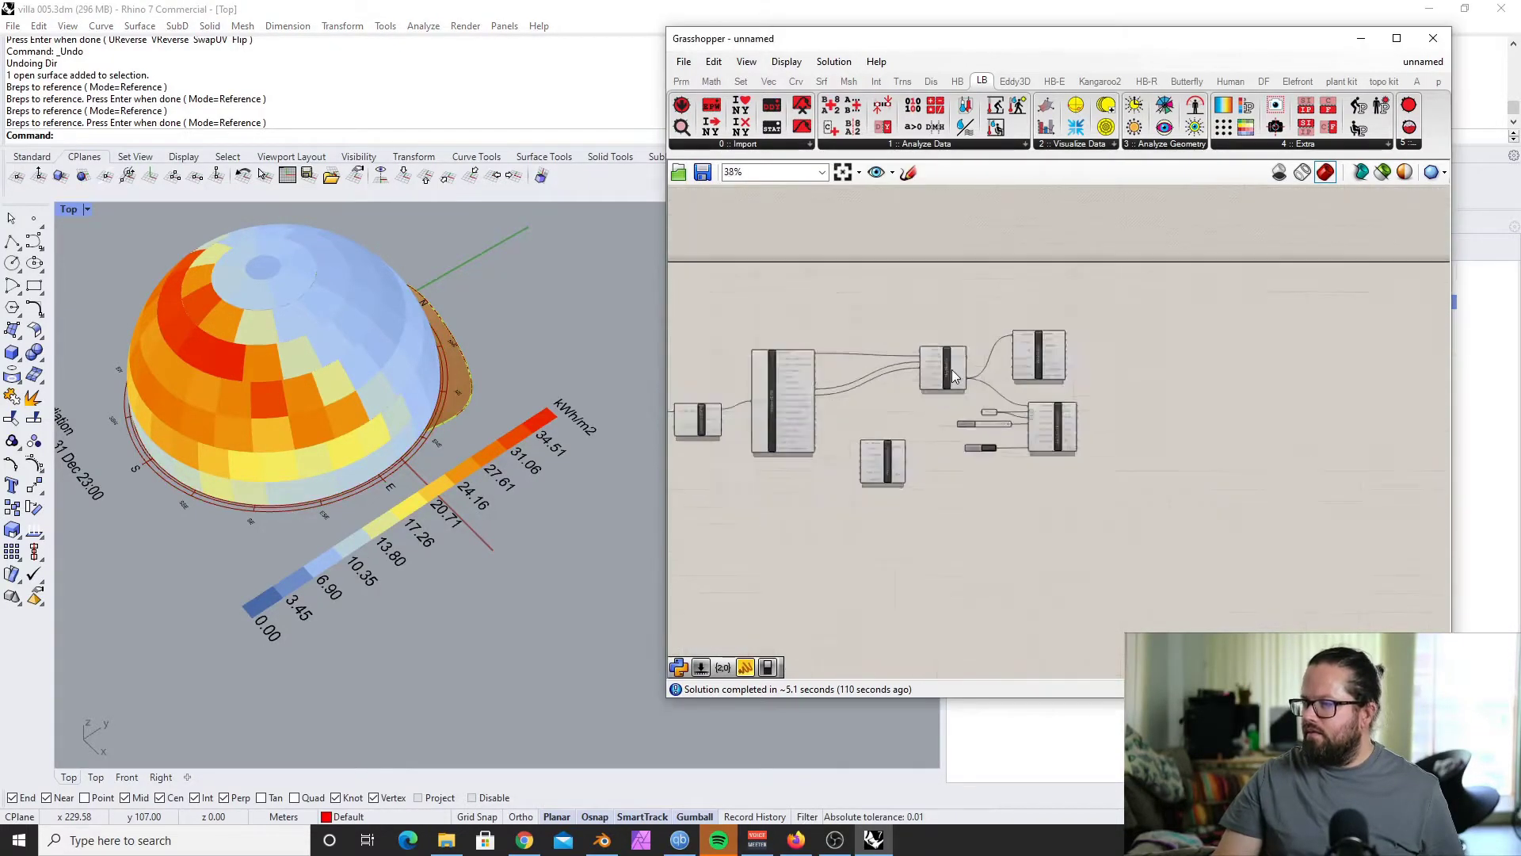
{"action": "scroll", "coordinate": [873, 450], "scroll_direction": "up", "scroll_amount": 5}
{"action": "left_click", "coordinate": [953, 330]}
{"action": "scroll", "coordinate": [953, 330], "scroll_direction": "down", "scroll_amount": 5}
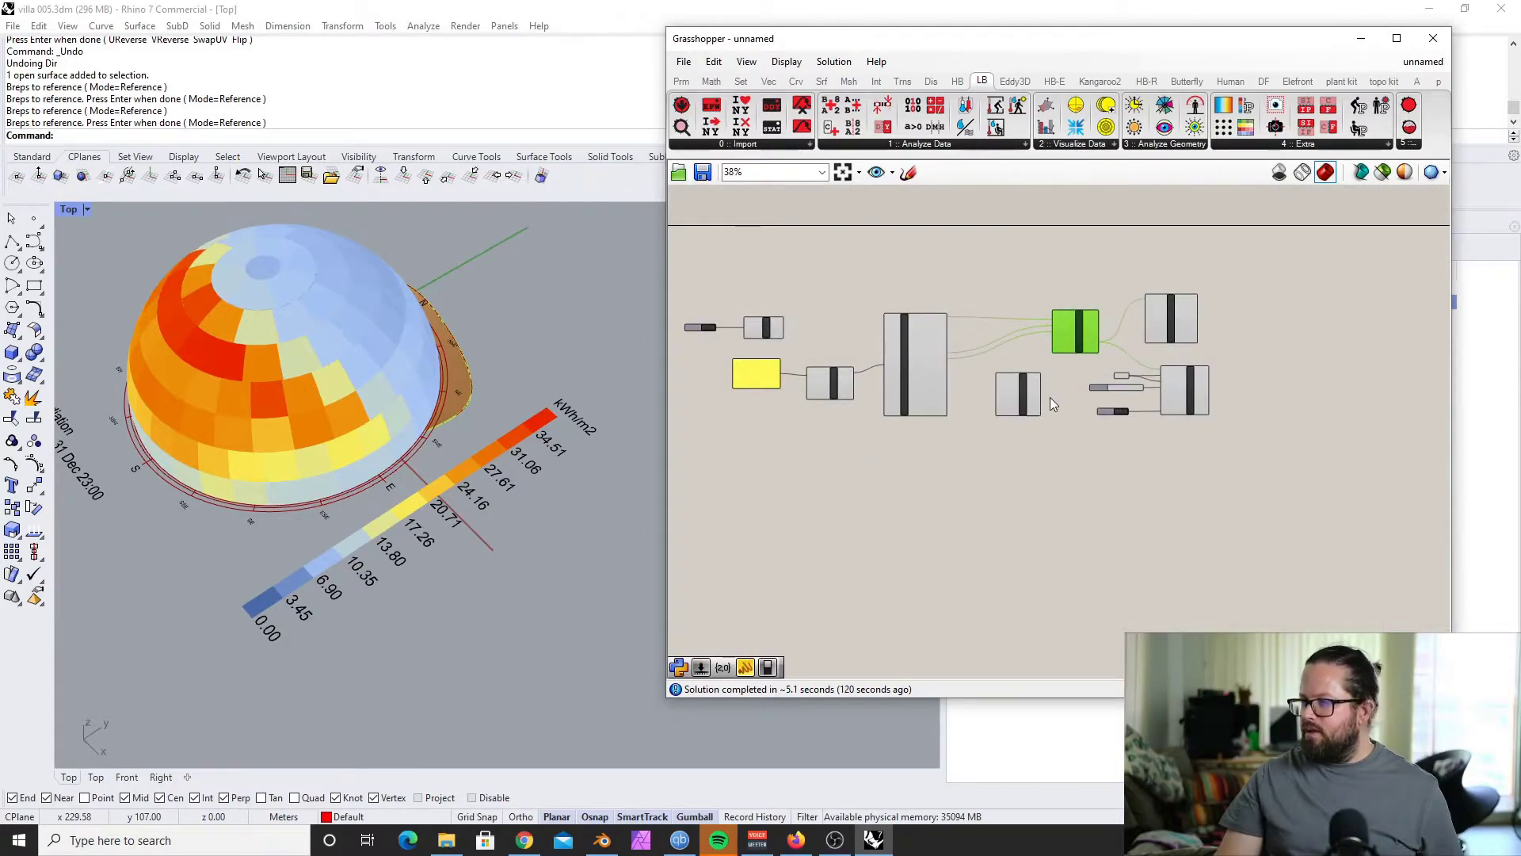
{"action": "scroll", "coordinate": [1010, 363], "scroll_direction": "up", "scroll_amount": 6}
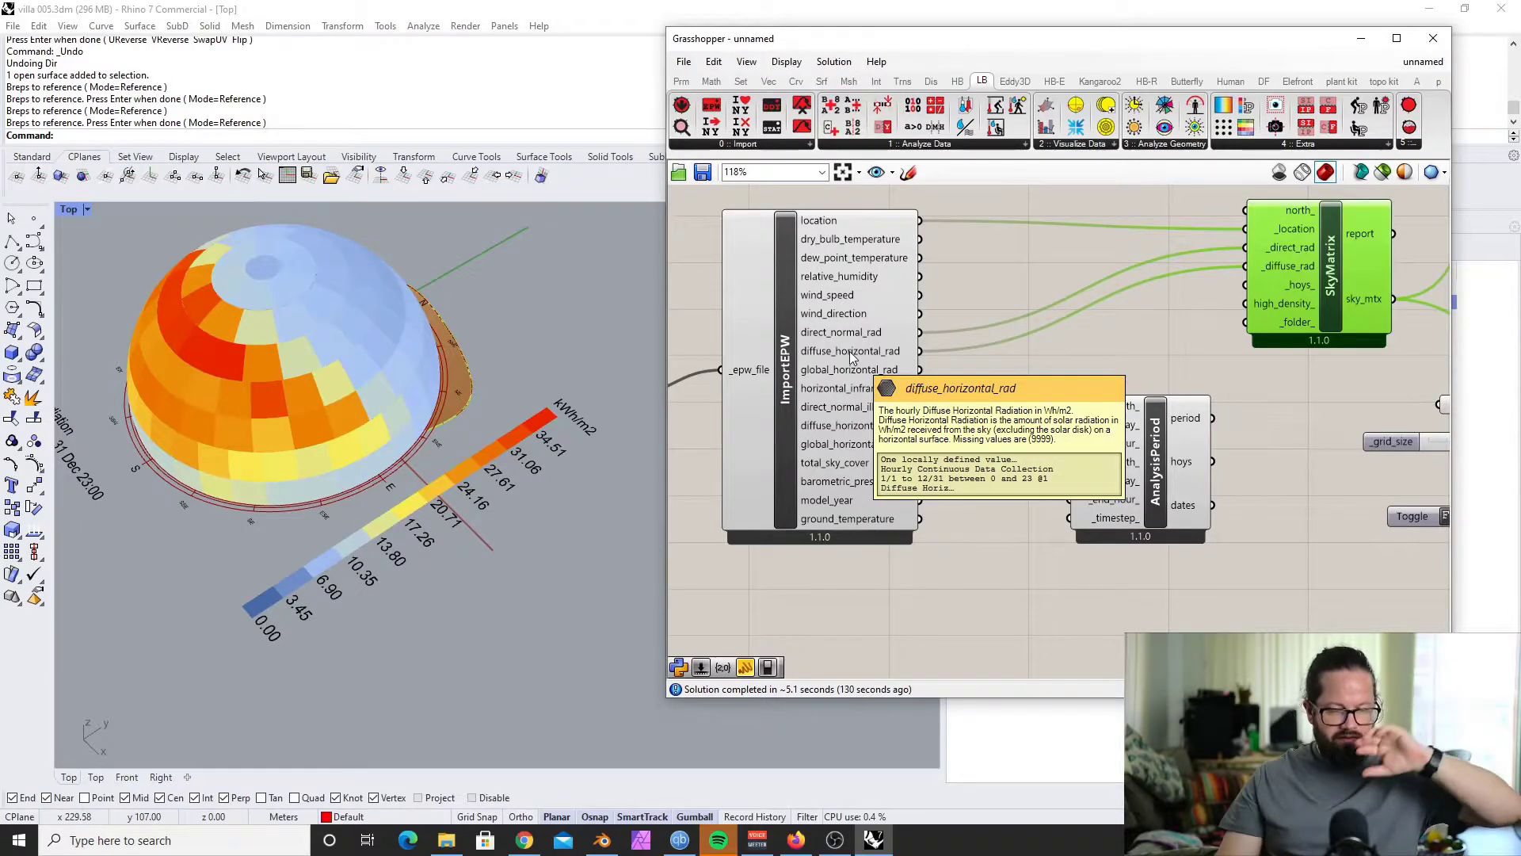
{"action": "scroll", "coordinate": [1023, 422], "scroll_direction": "down", "scroll_amount": 4}
{"action": "scroll", "coordinate": [1121, 358], "scroll_direction": "up", "scroll_amount": 3}
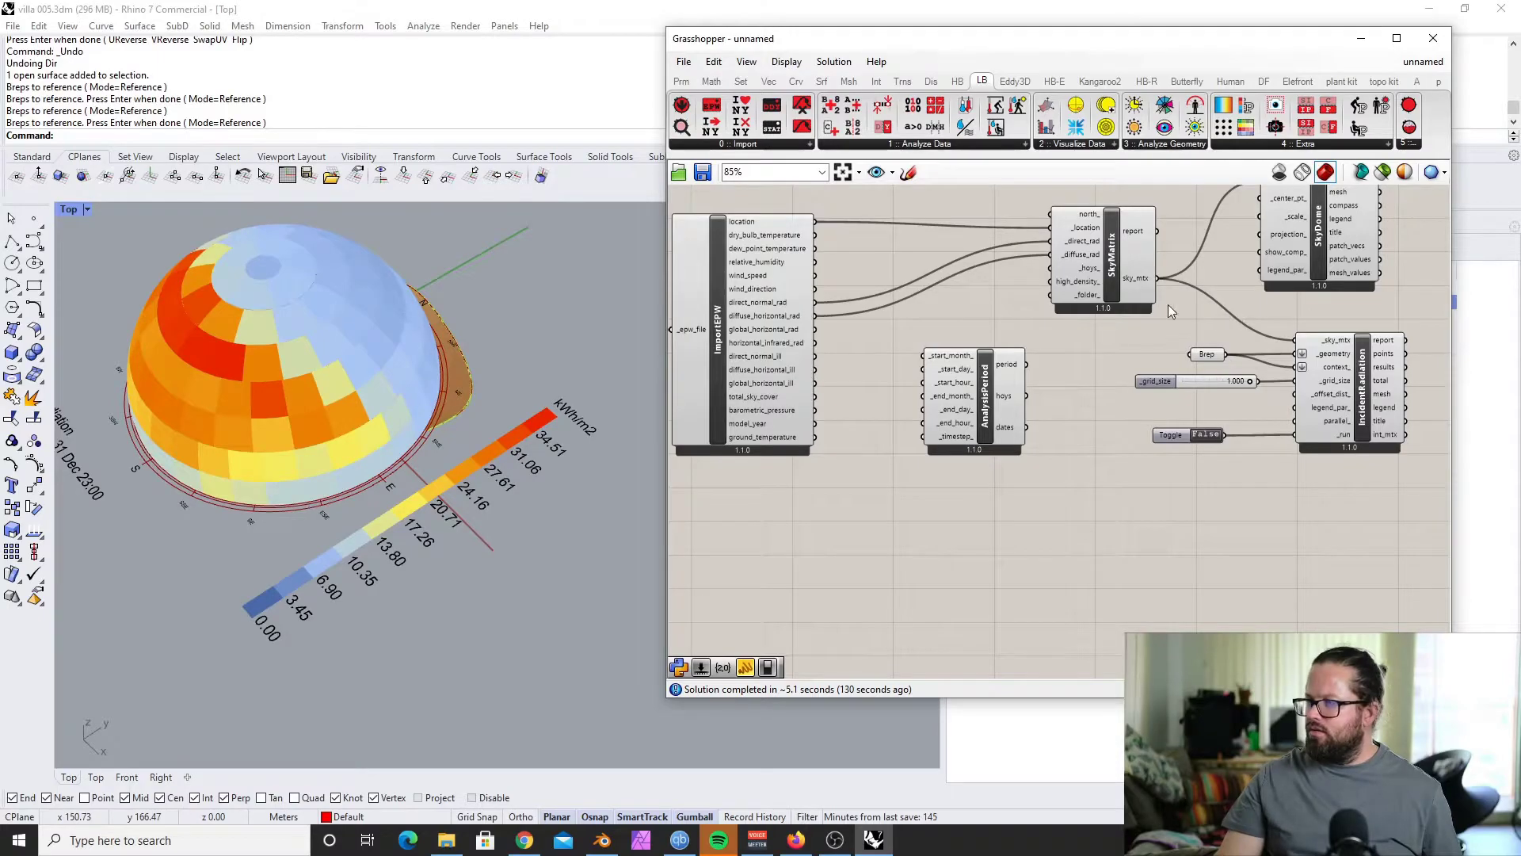
Step: Turn off the SkyDome component's preview and run IncidentRadiation by setting its _run toggle to True
{"action": "right_click_drag", "start_coordinate": [1181, 307], "coordinate": [1036, 350]}
{"action": "right_click", "coordinate": [1172, 270]}
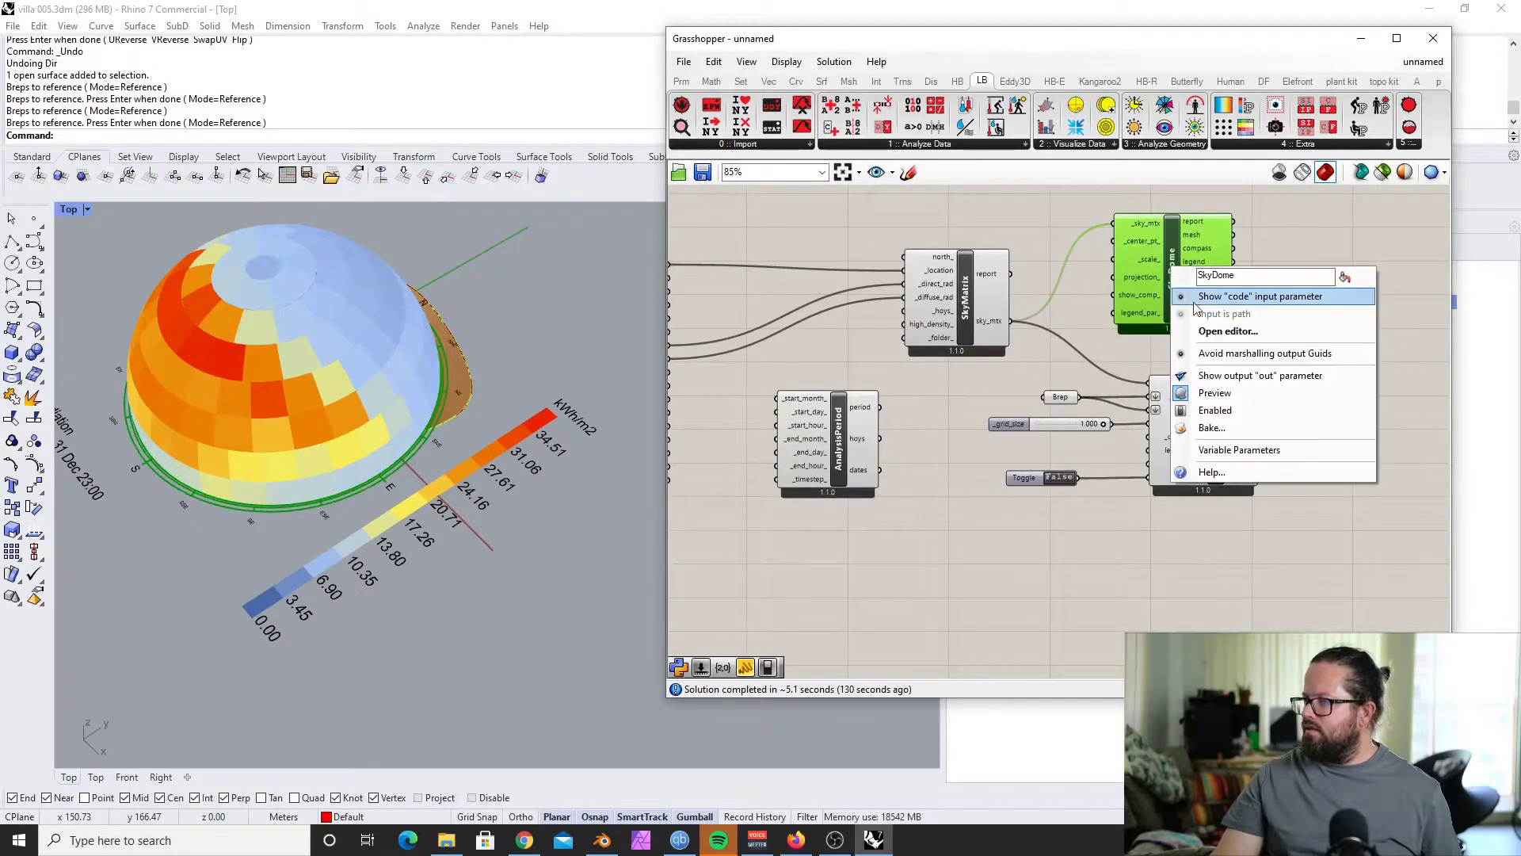
{"action": "left_click", "coordinate": [1224, 395]}
{"action": "left_click", "coordinate": [1209, 464]}
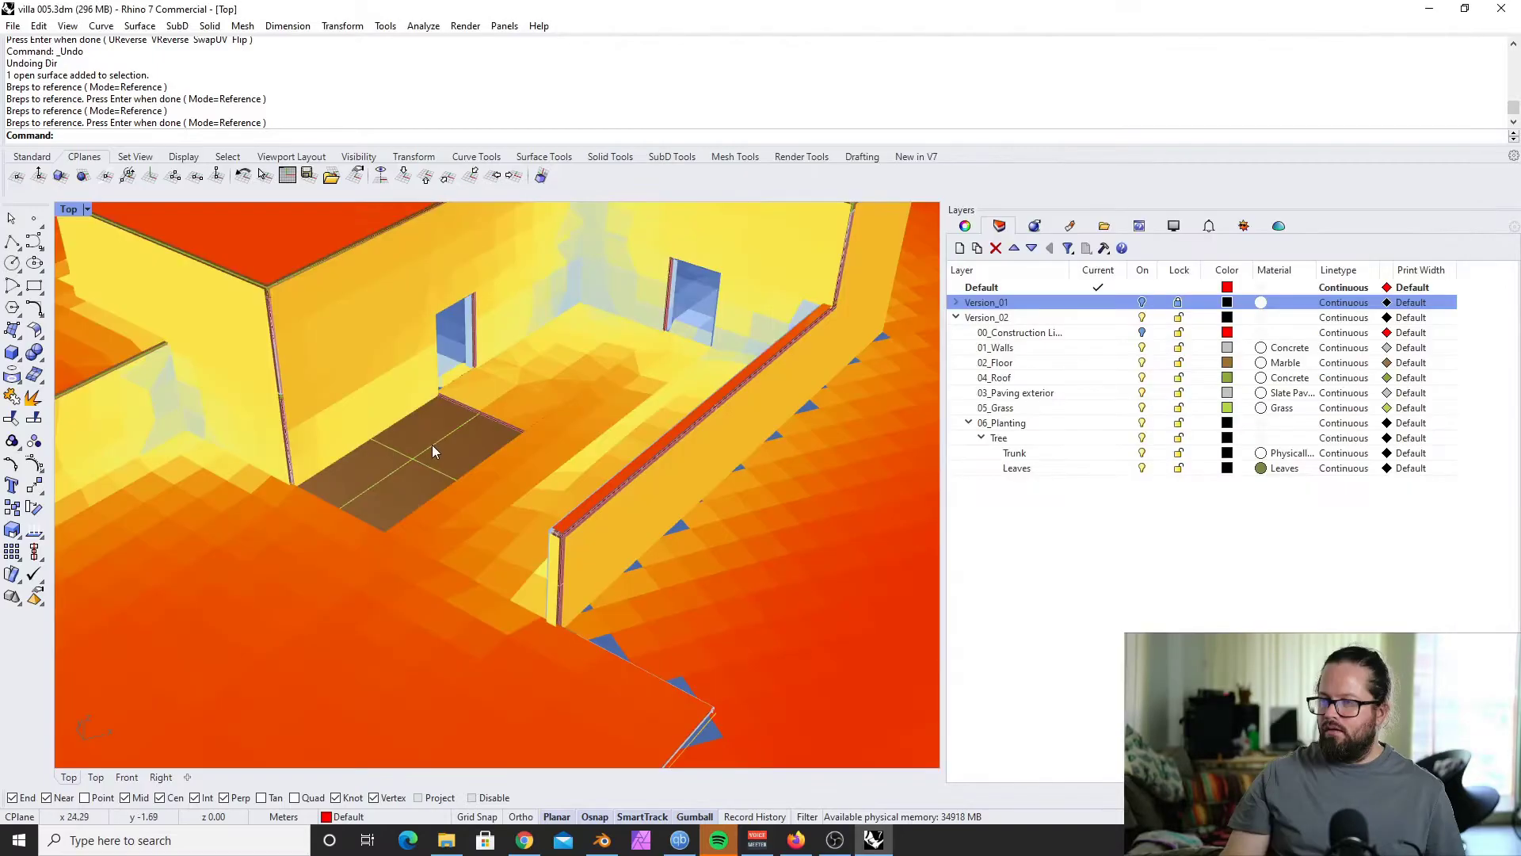
Step: Reverse the direction of the grass surface in the villa's courtyard with the Flip command
{"action": "scroll", "coordinate": [431, 444], "scroll_direction": "down", "scroll_amount": 3}
{"action": "scroll", "coordinate": [423, 442], "scroll_direction": "up", "scroll_amount": 3}
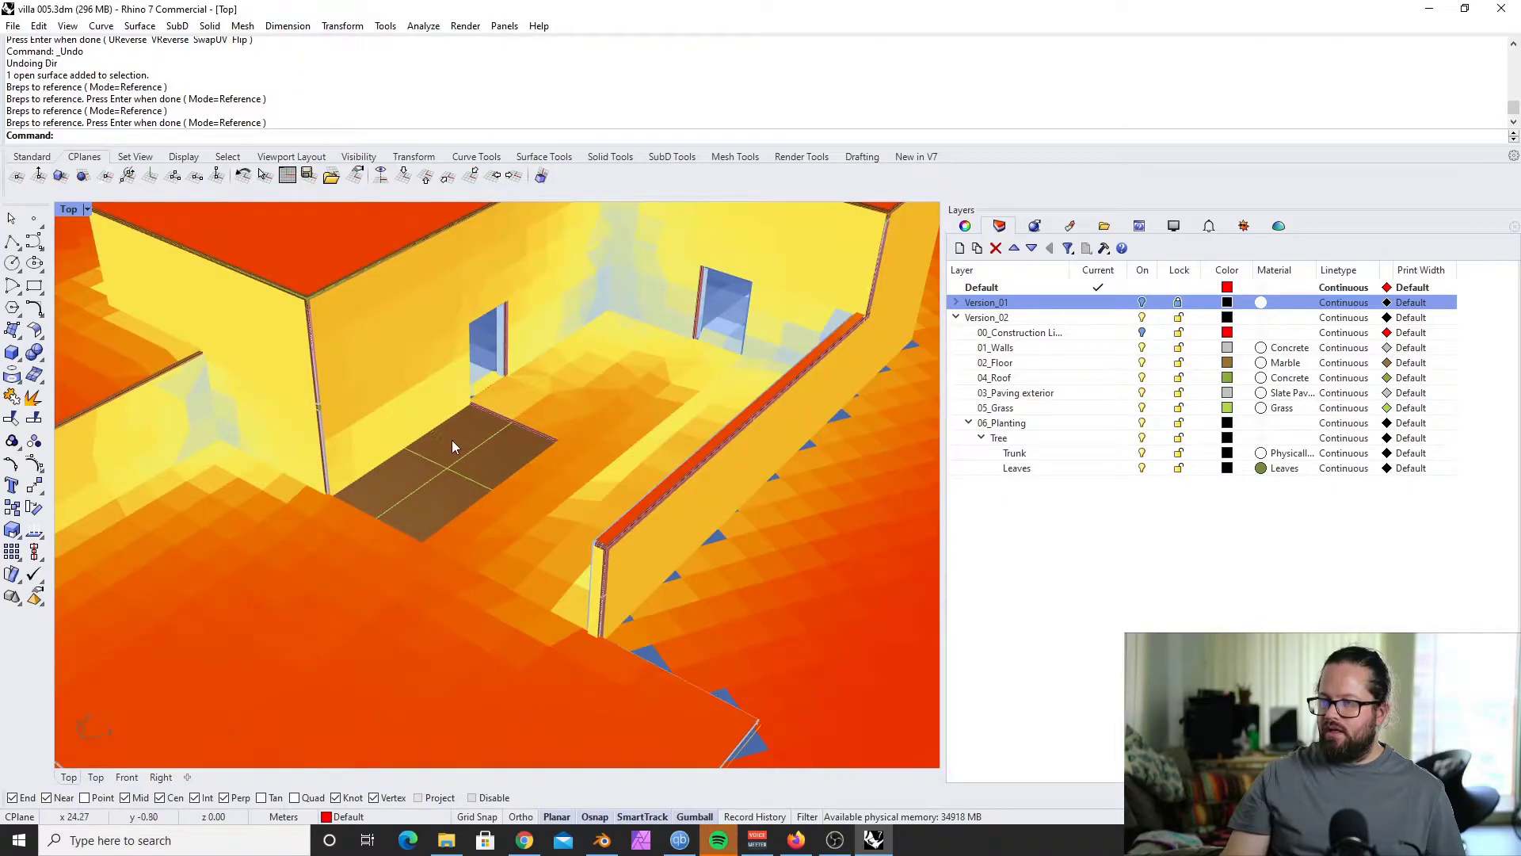
{"action": "left_click", "coordinate": [485, 453]}
{"action": "scroll", "coordinate": [475, 436], "scroll_direction": "down", "scroll_amount": 3}
{"action": "scroll", "coordinate": [466, 456], "scroll_direction": "up", "scroll_amount": 3}
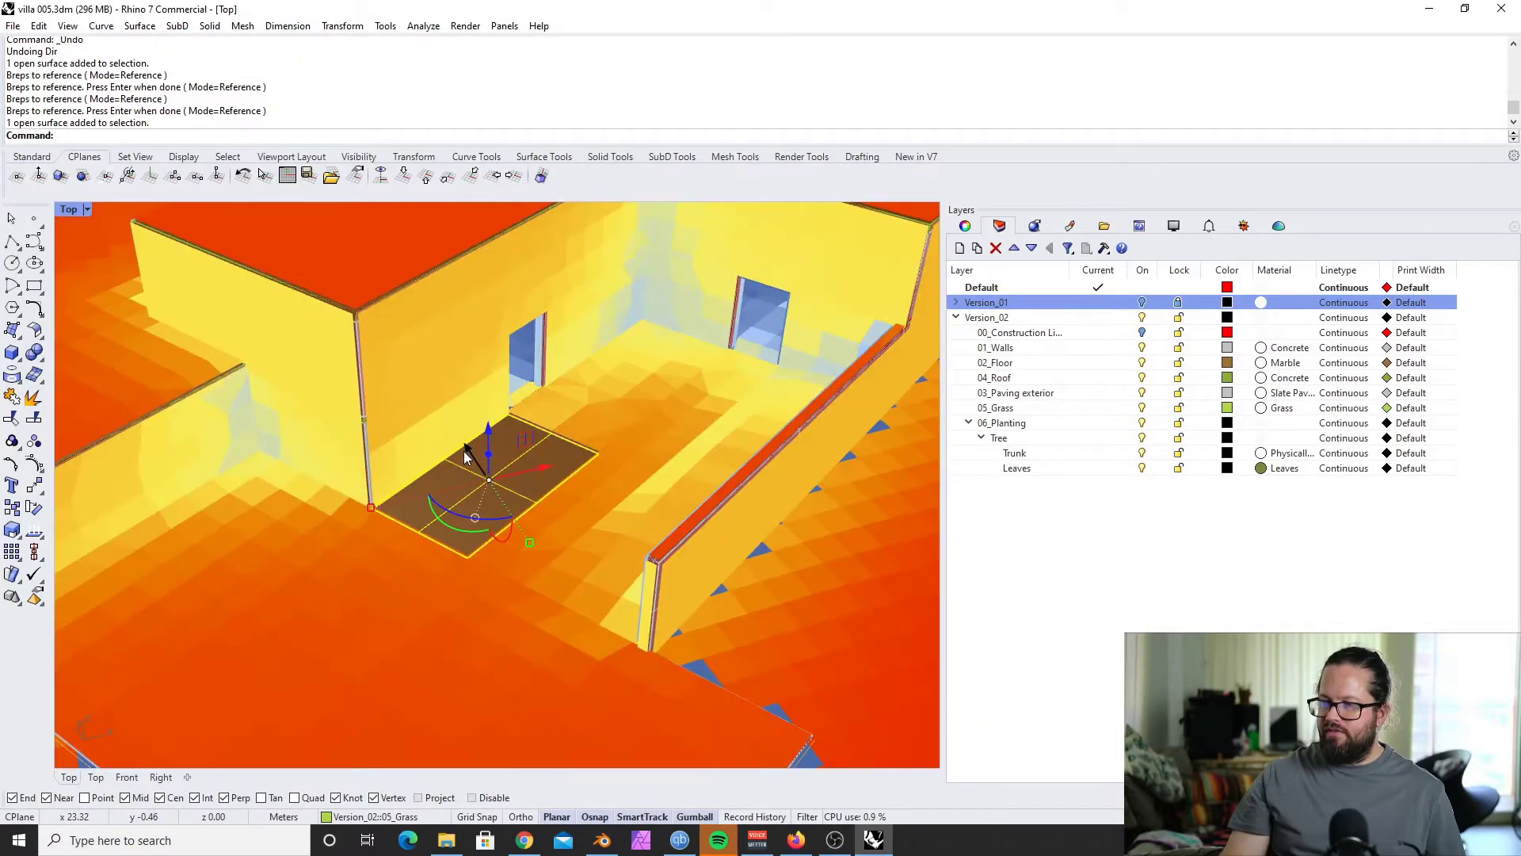
{"action": "scroll", "coordinate": [475, 472], "scroll_direction": "down", "scroll_amount": 5}
{"action": "scroll", "coordinate": [519, 305], "scroll_direction": "up", "scroll_amount": 5}
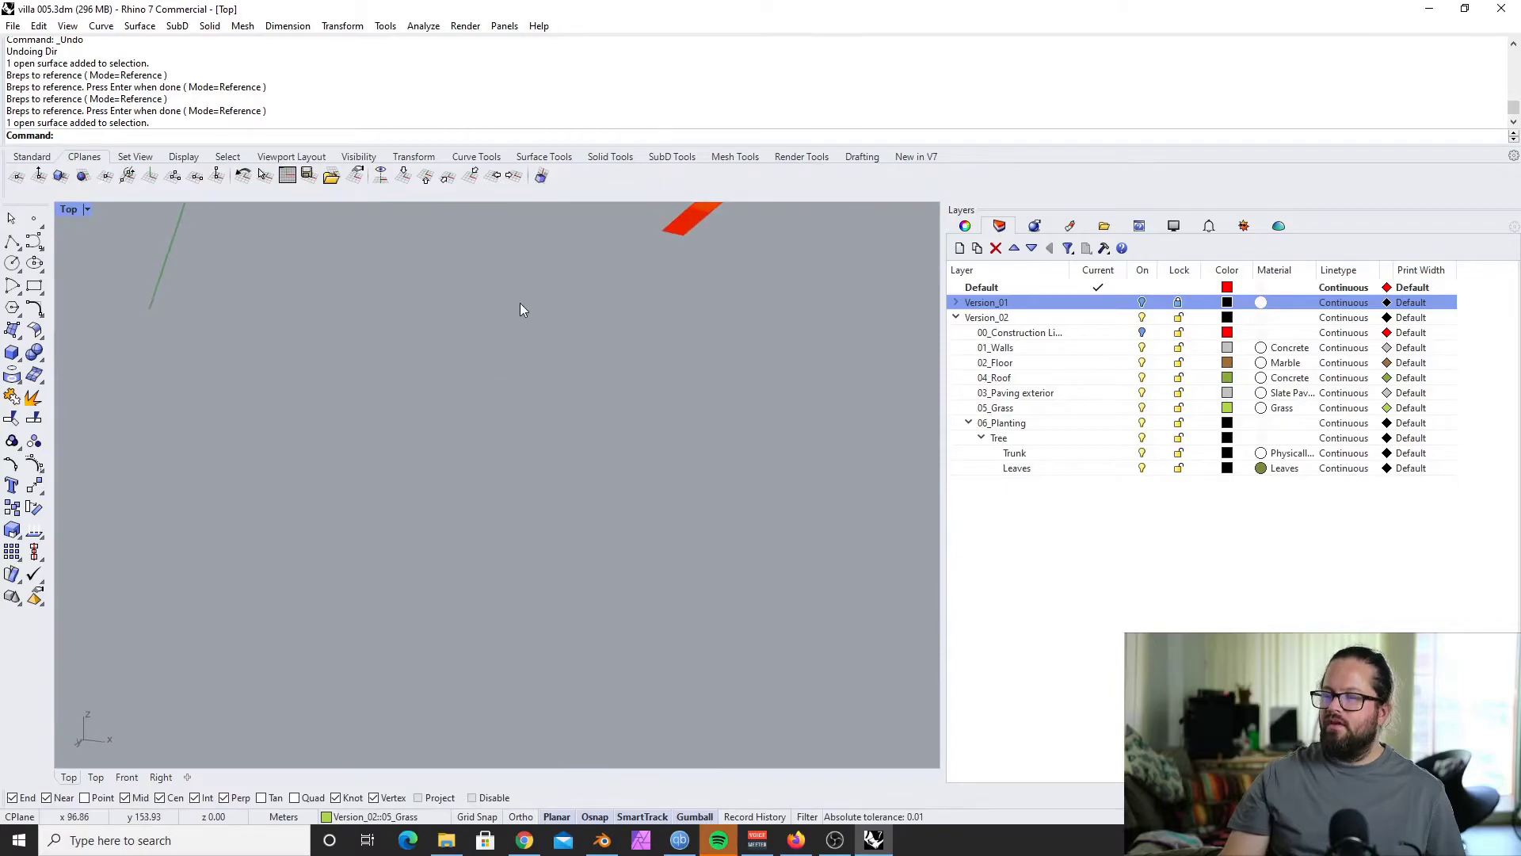
{"action": "scroll", "coordinate": [520, 305], "scroll_direction": "down", "scroll_amount": 5}
{"action": "right_click_drag", "start_coordinate": [519, 451], "coordinate": [508, 456]}
{"action": "scroll", "coordinate": [508, 456], "scroll_direction": "up", "scroll_amount": 4}
{"action": "scroll", "coordinate": [519, 468], "scroll_direction": "down", "scroll_amount": 2}
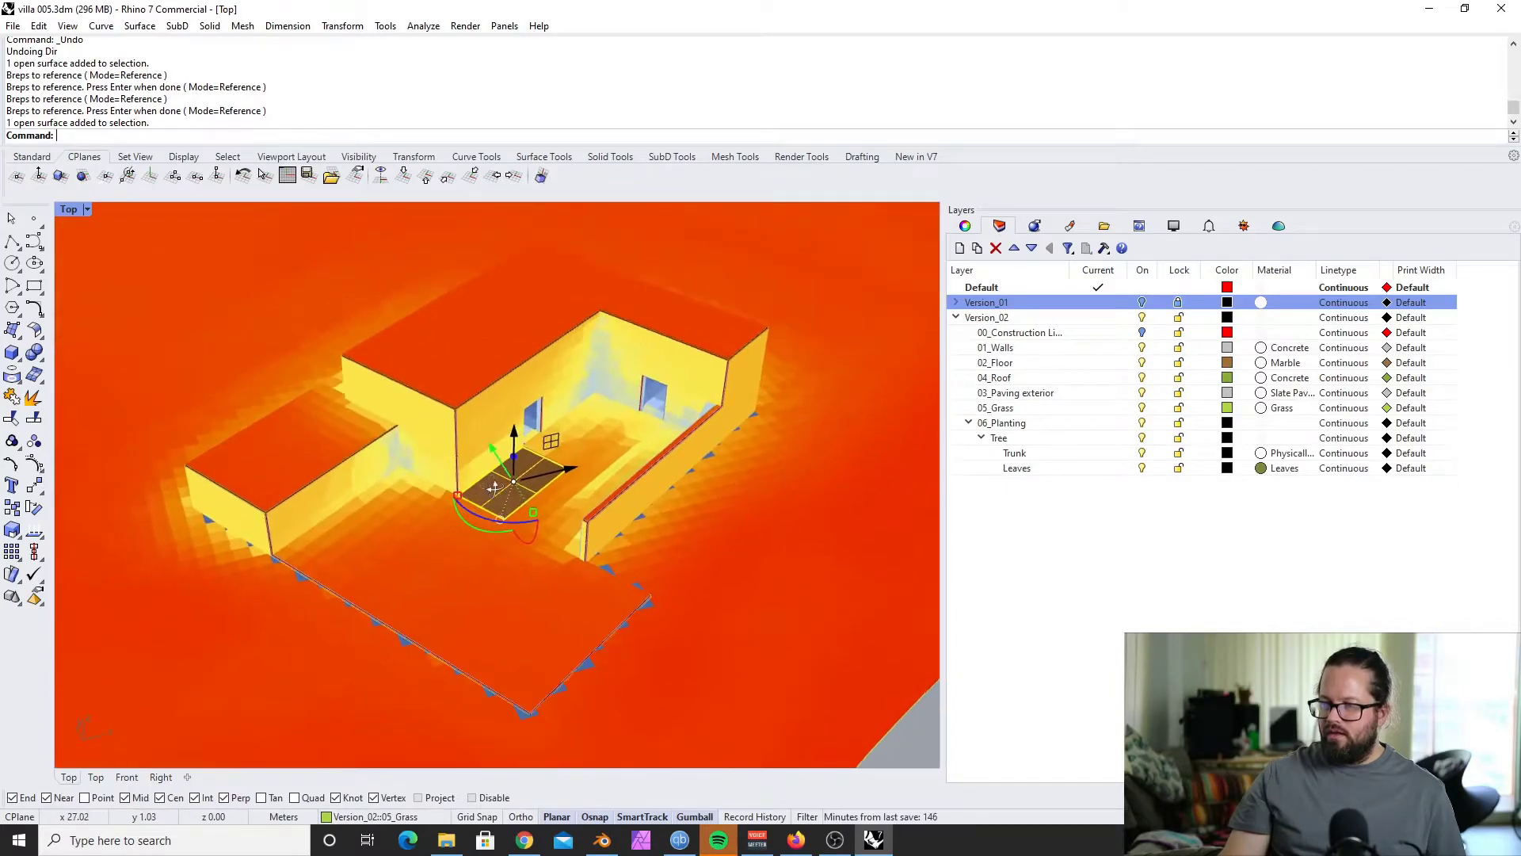
{"action": "left_click", "coordinate": [525, 474]}
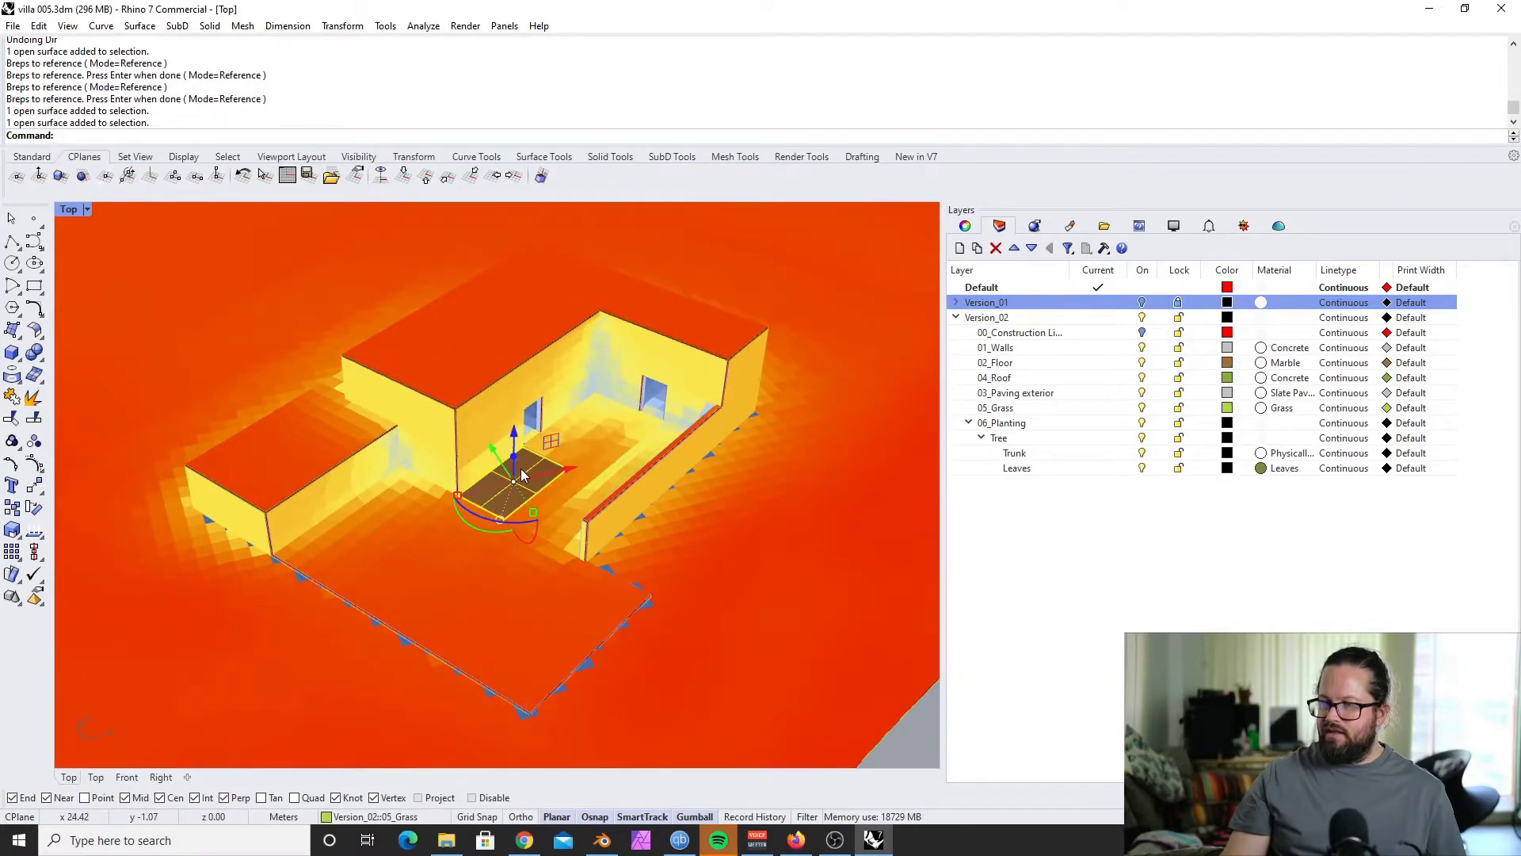
{"action": "type", "text": "Flip"}
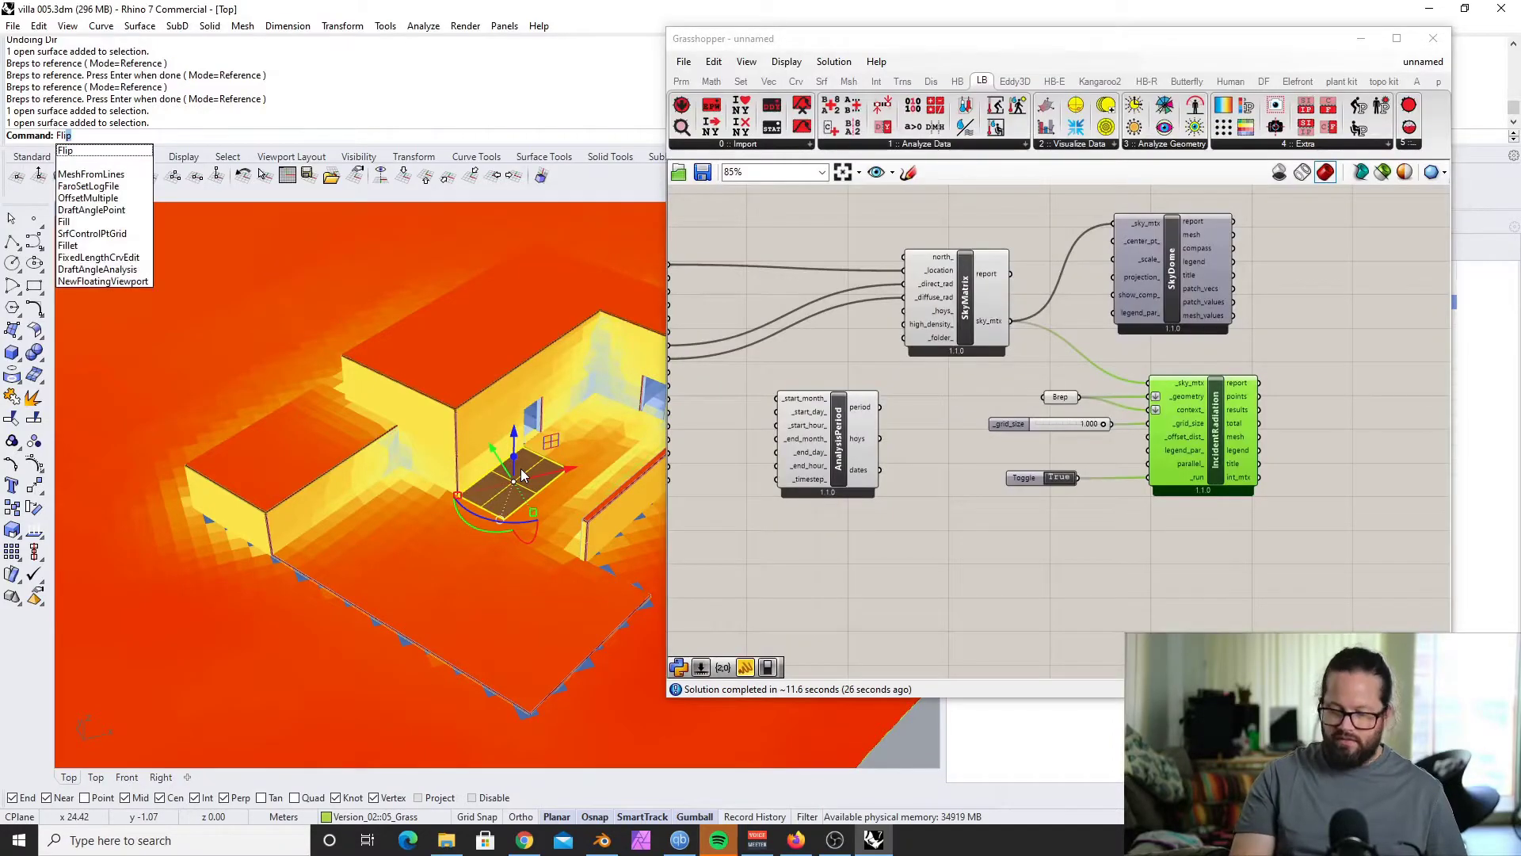
{"action": "key", "text": "Return"}
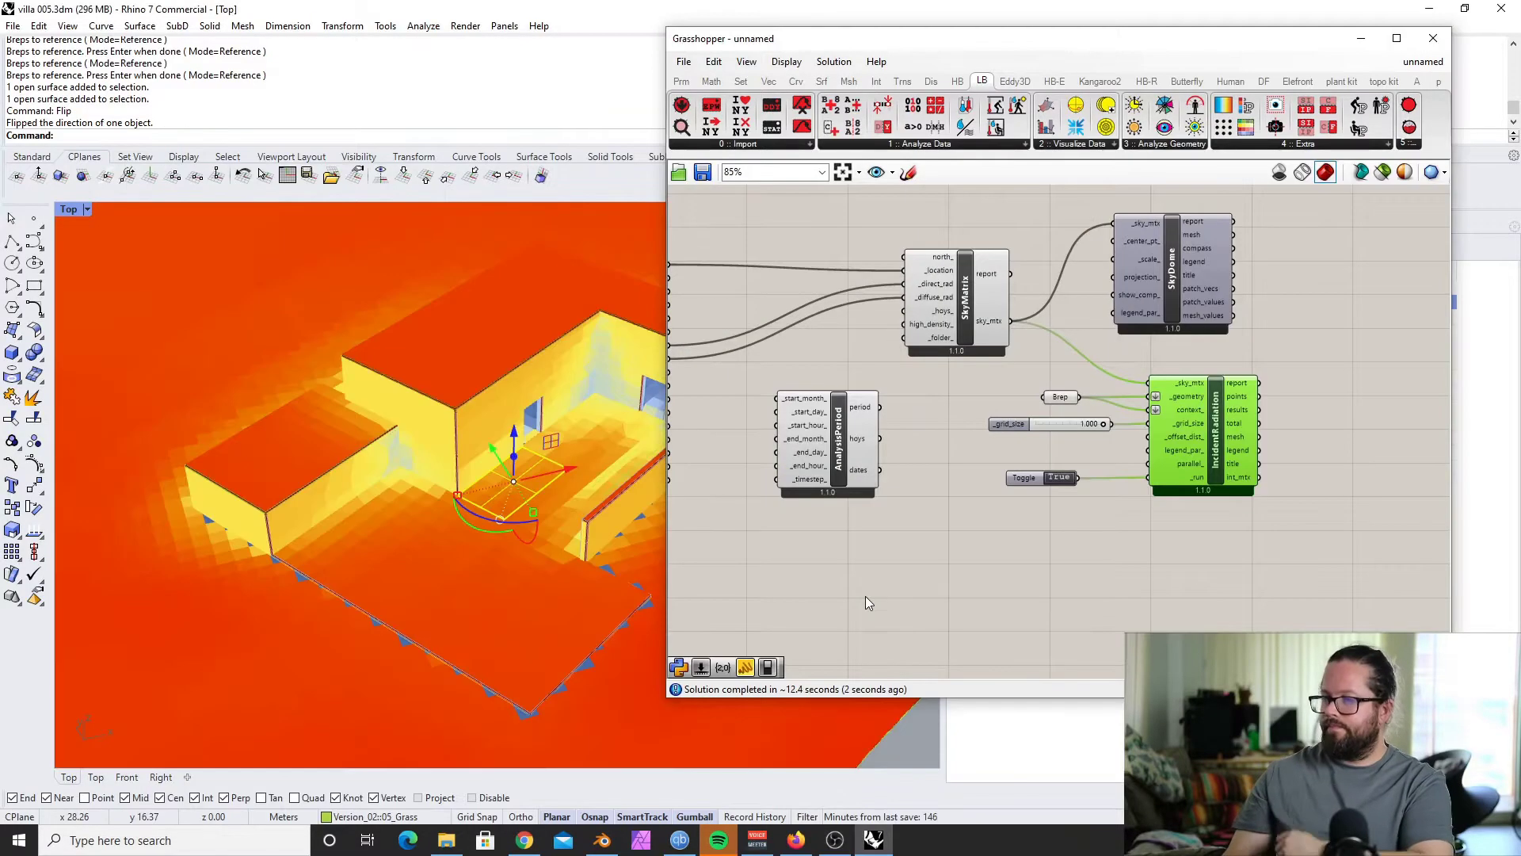
Step: Examine the recalculated incident radiation map of the villa and terrain together with its kWh/m2 legend
{"action": "scroll", "coordinate": [487, 568], "scroll_direction": "down", "scroll_amount": 5}
{"action": "right_click_drag", "start_coordinate": [454, 517], "coordinate": [406, 534]}
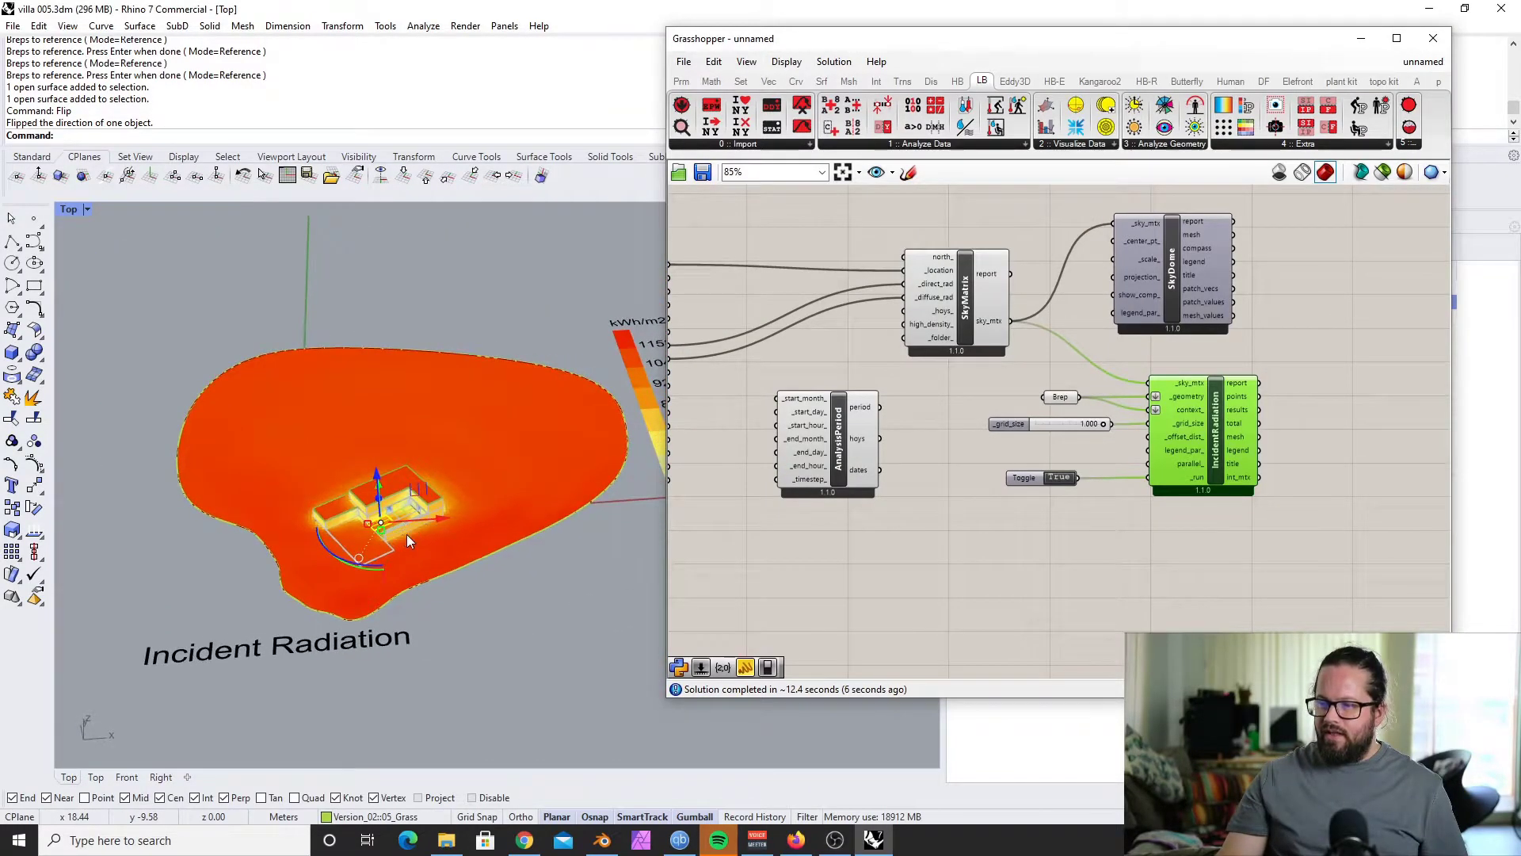
{"action": "scroll", "coordinate": [398, 511], "scroll_direction": "up", "scroll_amount": 5}
{"action": "scroll", "coordinate": [354, 523], "scroll_direction": "down", "scroll_amount": 5}
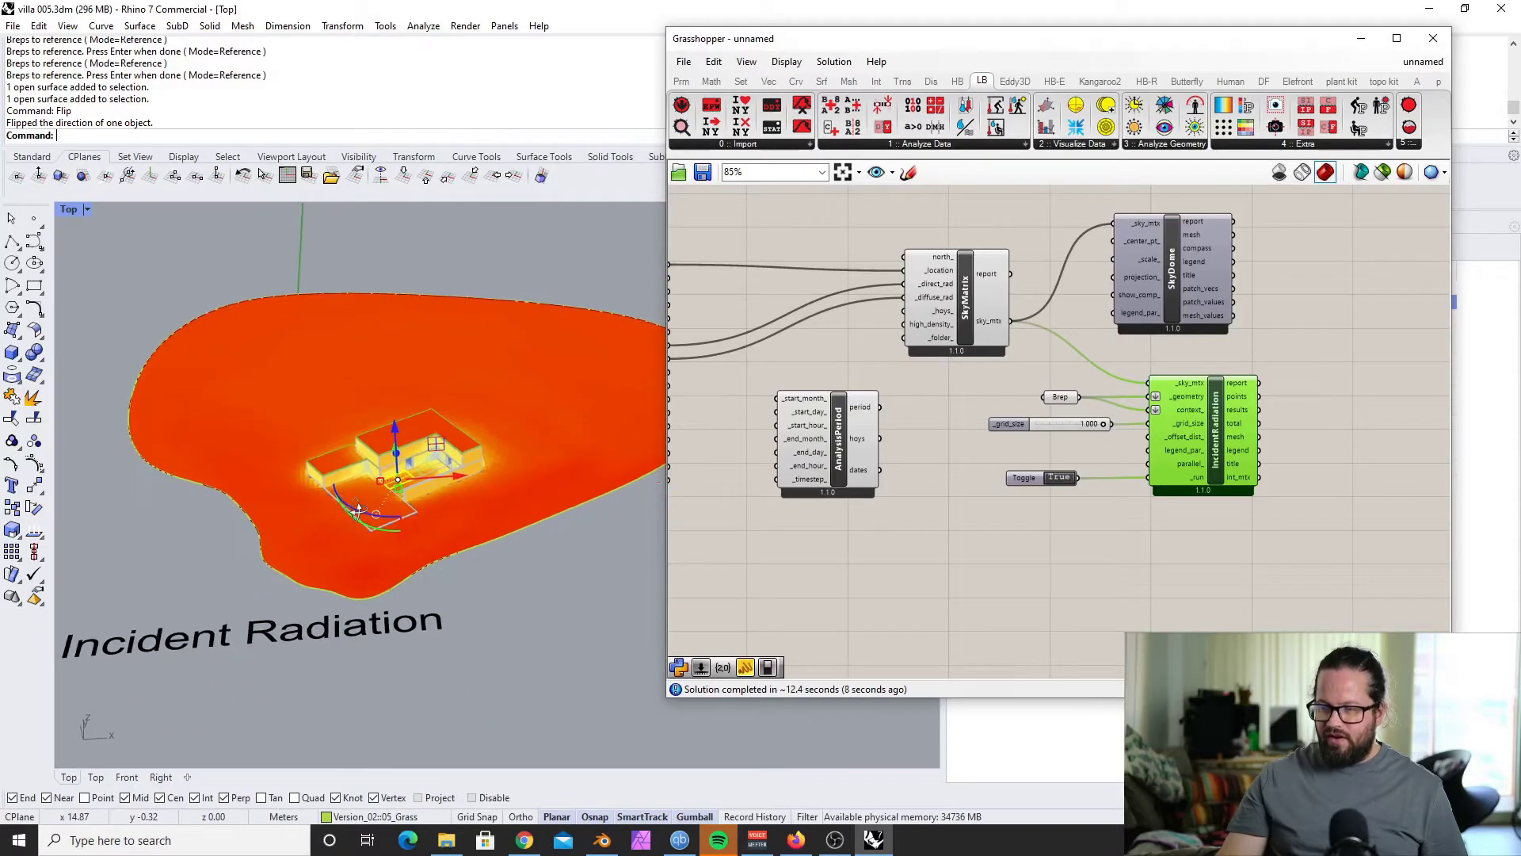
{"action": "scroll", "coordinate": [366, 467], "scroll_direction": "up", "scroll_amount": 5}
{"action": "scroll", "coordinate": [366, 468], "scroll_direction": "down", "scroll_amount": 6}
{"action": "scroll", "coordinate": [408, 499], "scroll_direction": "up", "scroll_amount": 3}
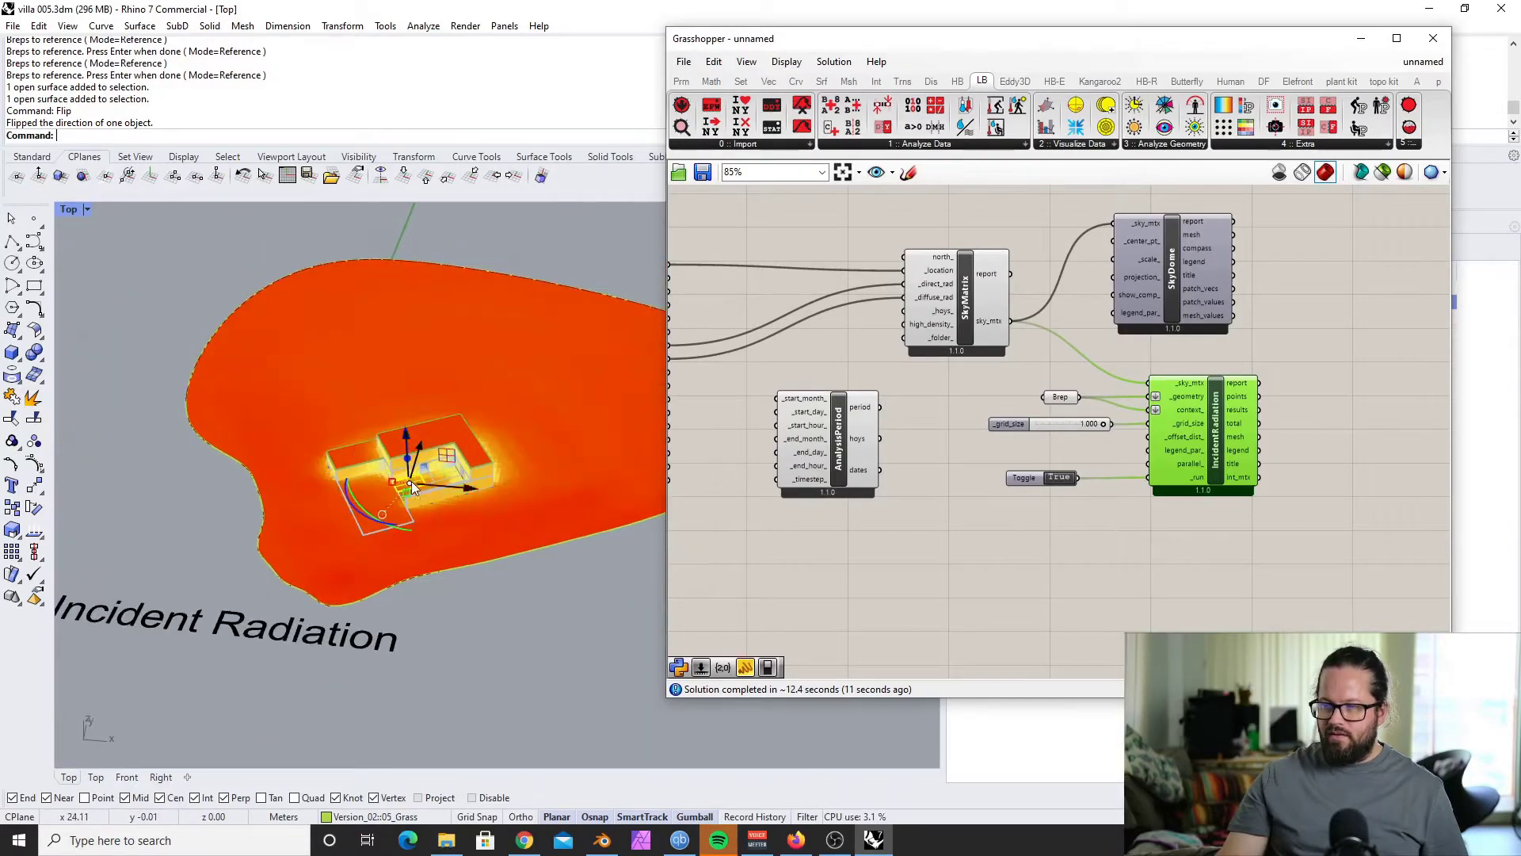
{"action": "right_click_drag", "start_coordinate": [408, 499], "coordinate": [417, 499]}
{"action": "left_click", "coordinate": [954, 531]}
{"action": "scroll", "coordinate": [916, 397], "scroll_direction": "down", "scroll_amount": 2}
{"action": "scroll", "coordinate": [885, 420], "scroll_direction": "up", "scroll_amount": 5}
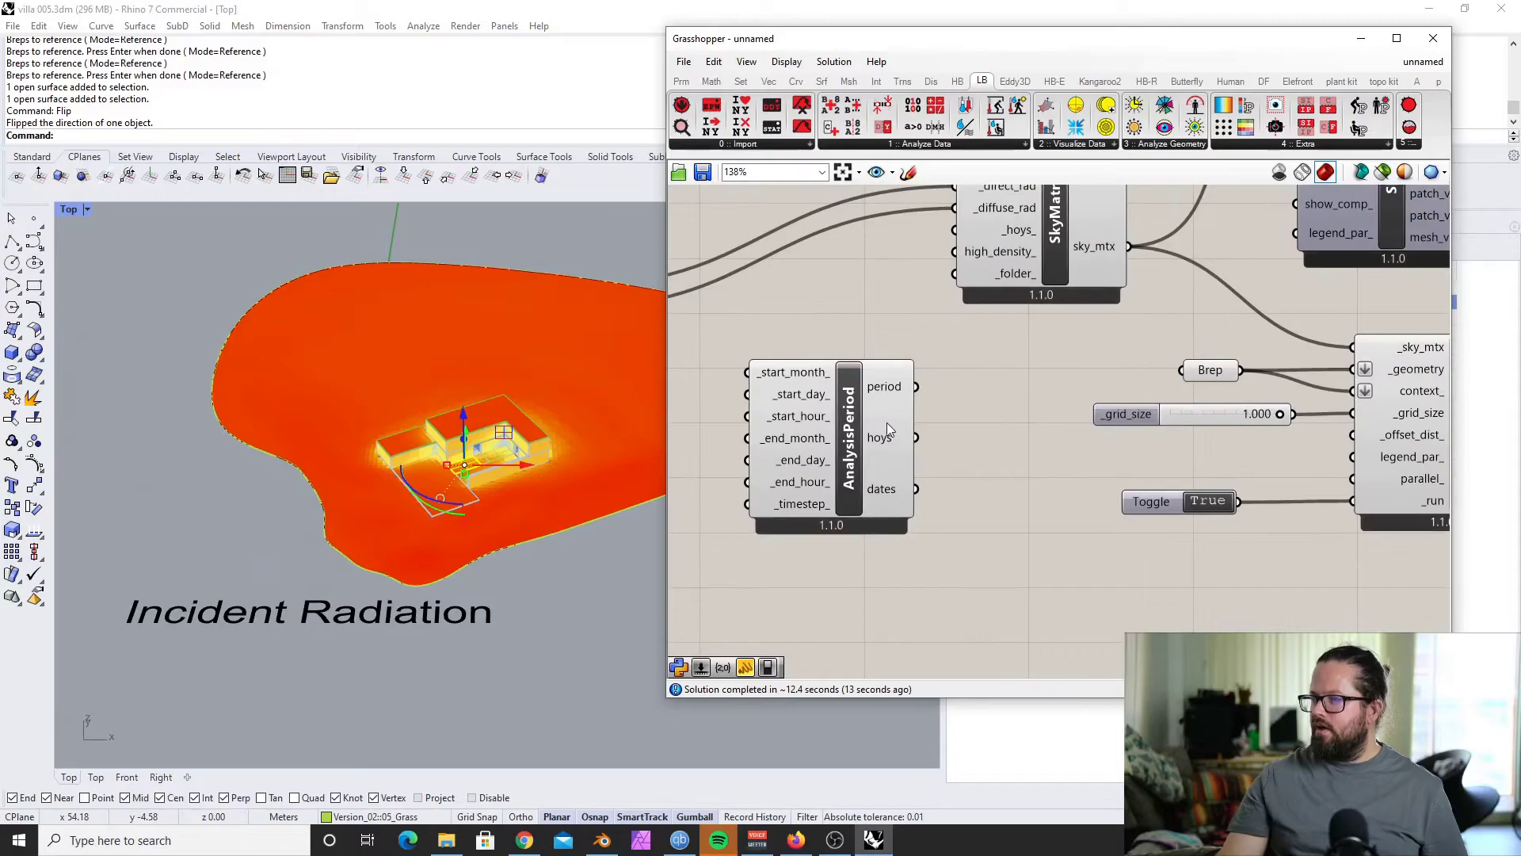
{"action": "scroll", "coordinate": [887, 422], "scroll_direction": "down", "scroll_amount": 4}
{"action": "scroll", "coordinate": [907, 317], "scroll_direction": "up", "scroll_amount": 2}
{"action": "right_click_drag", "start_coordinate": [468, 452], "coordinate": [464, 550]}
{"action": "scroll", "coordinate": [465, 519], "scroll_direction": "down", "scroll_amount": 7}
{"action": "scroll", "coordinate": [615, 435], "scroll_direction": "up", "scroll_amount": 3}
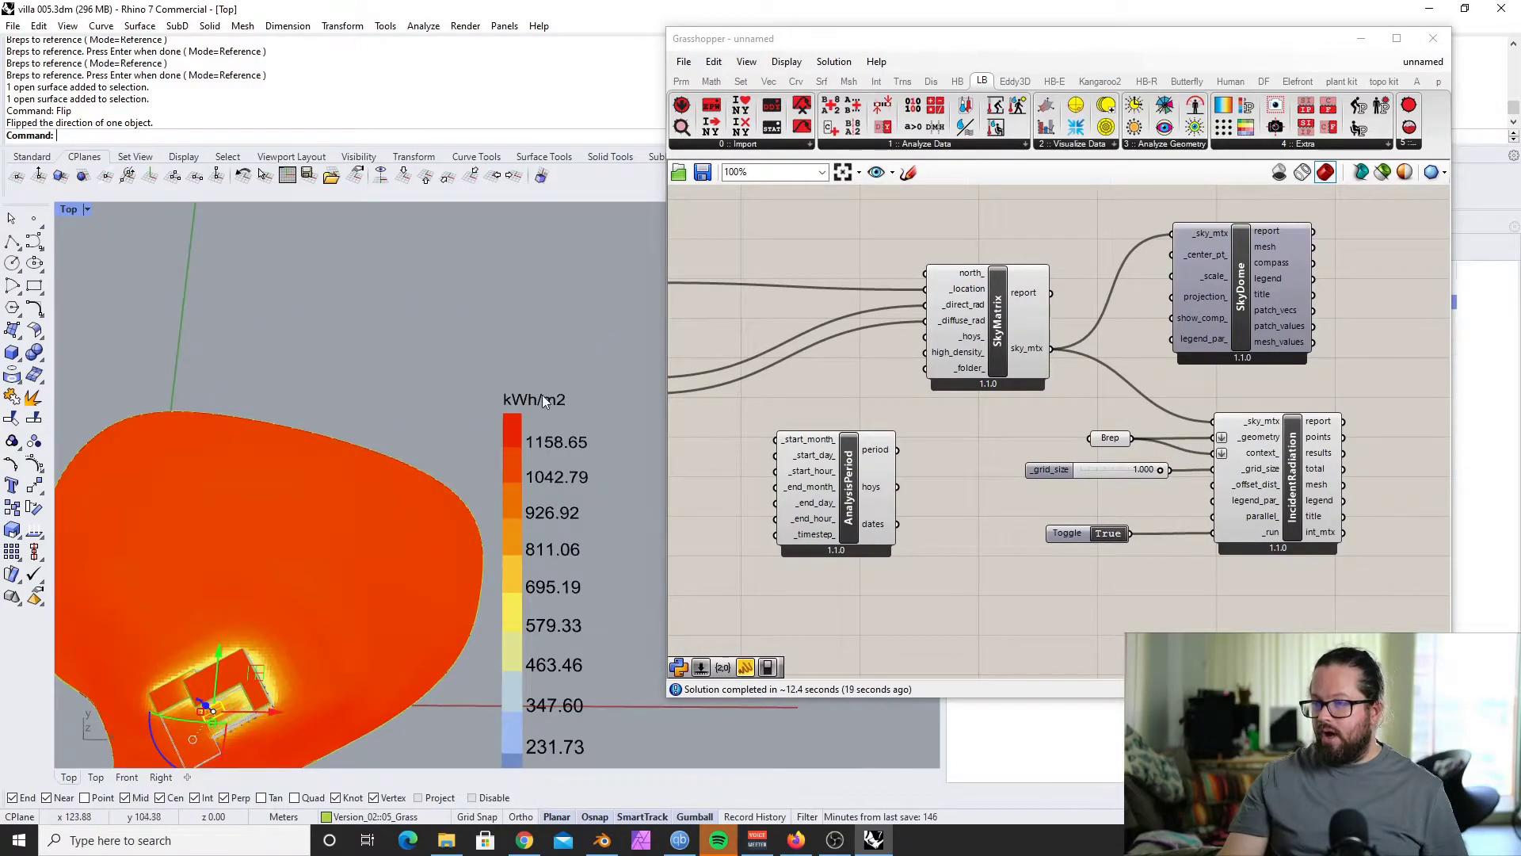
{"action": "scroll", "coordinate": [542, 396], "scroll_direction": "down", "scroll_amount": 3}
{"action": "scroll", "coordinate": [542, 396], "scroll_direction": "up", "scroll_amount": 4}
{"action": "scroll", "coordinate": [547, 390], "scroll_direction": "down", "scroll_amount": 4}
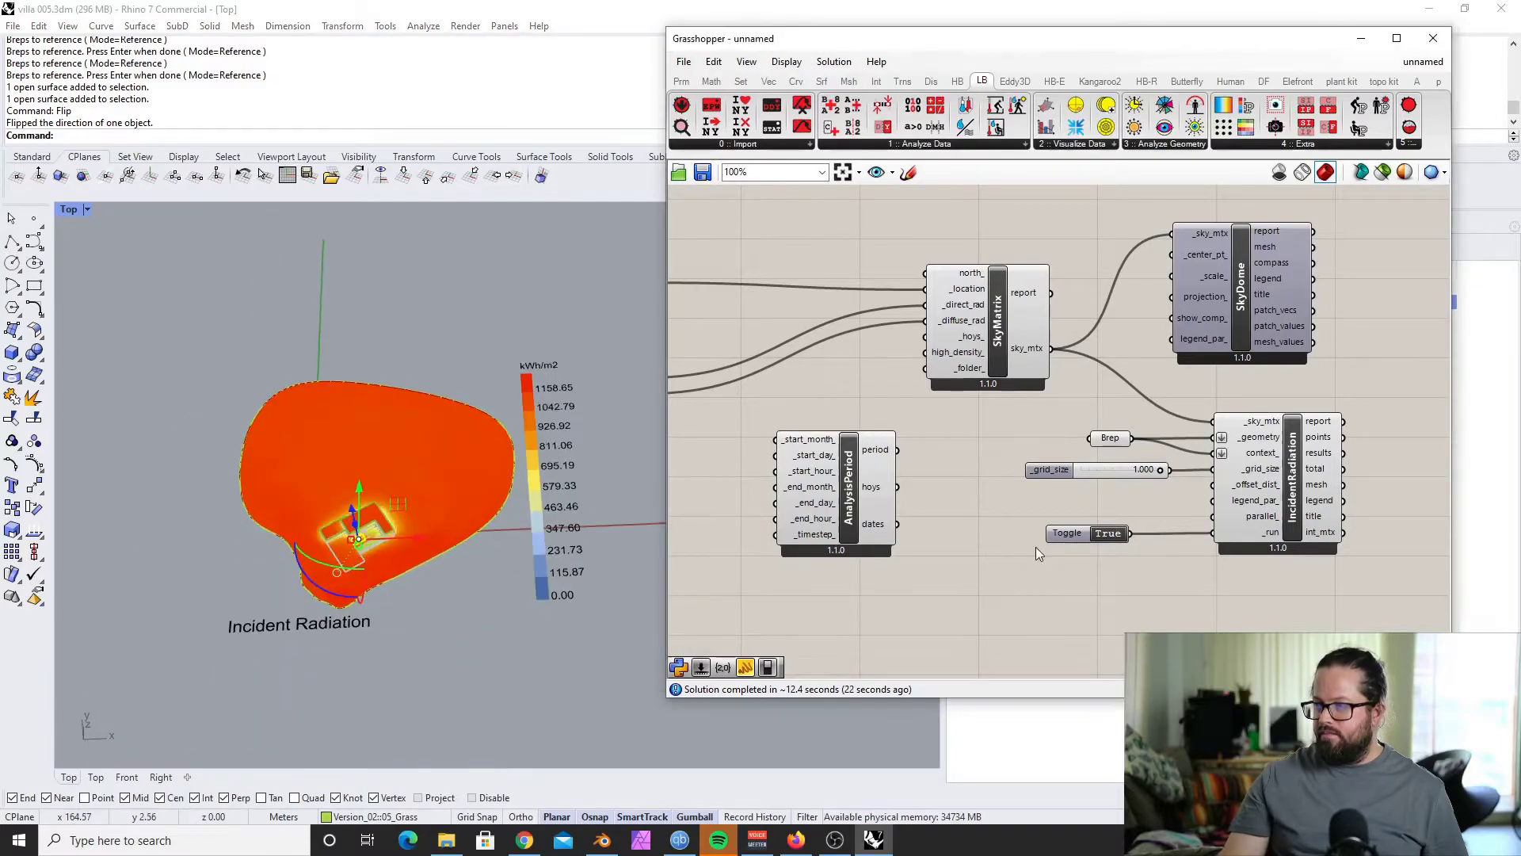
Step: Inspect the grid cells and radiation gradient on the ground around the villa's outer walls and courtyard
{"action": "scroll", "coordinate": [1130, 483], "scroll_direction": "up", "scroll_amount": 3}
{"action": "scroll", "coordinate": [466, 483], "scroll_direction": "up", "scroll_amount": 5}
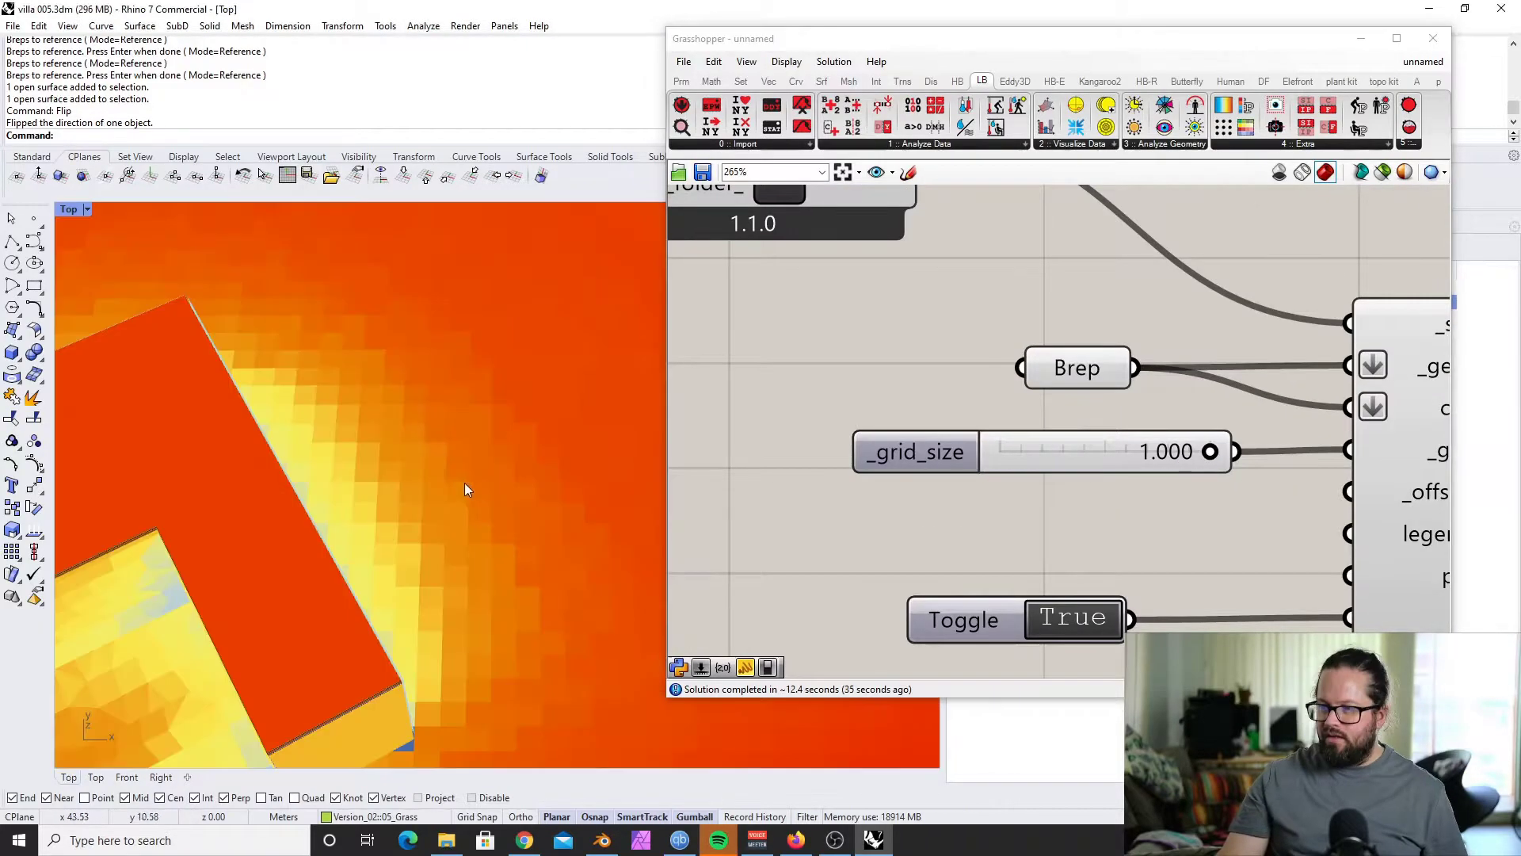
{"action": "scroll", "coordinate": [447, 476], "scroll_direction": "down", "scroll_amount": 5}
{"action": "scroll", "coordinate": [398, 466], "scroll_direction": "up", "scroll_amount": 6}
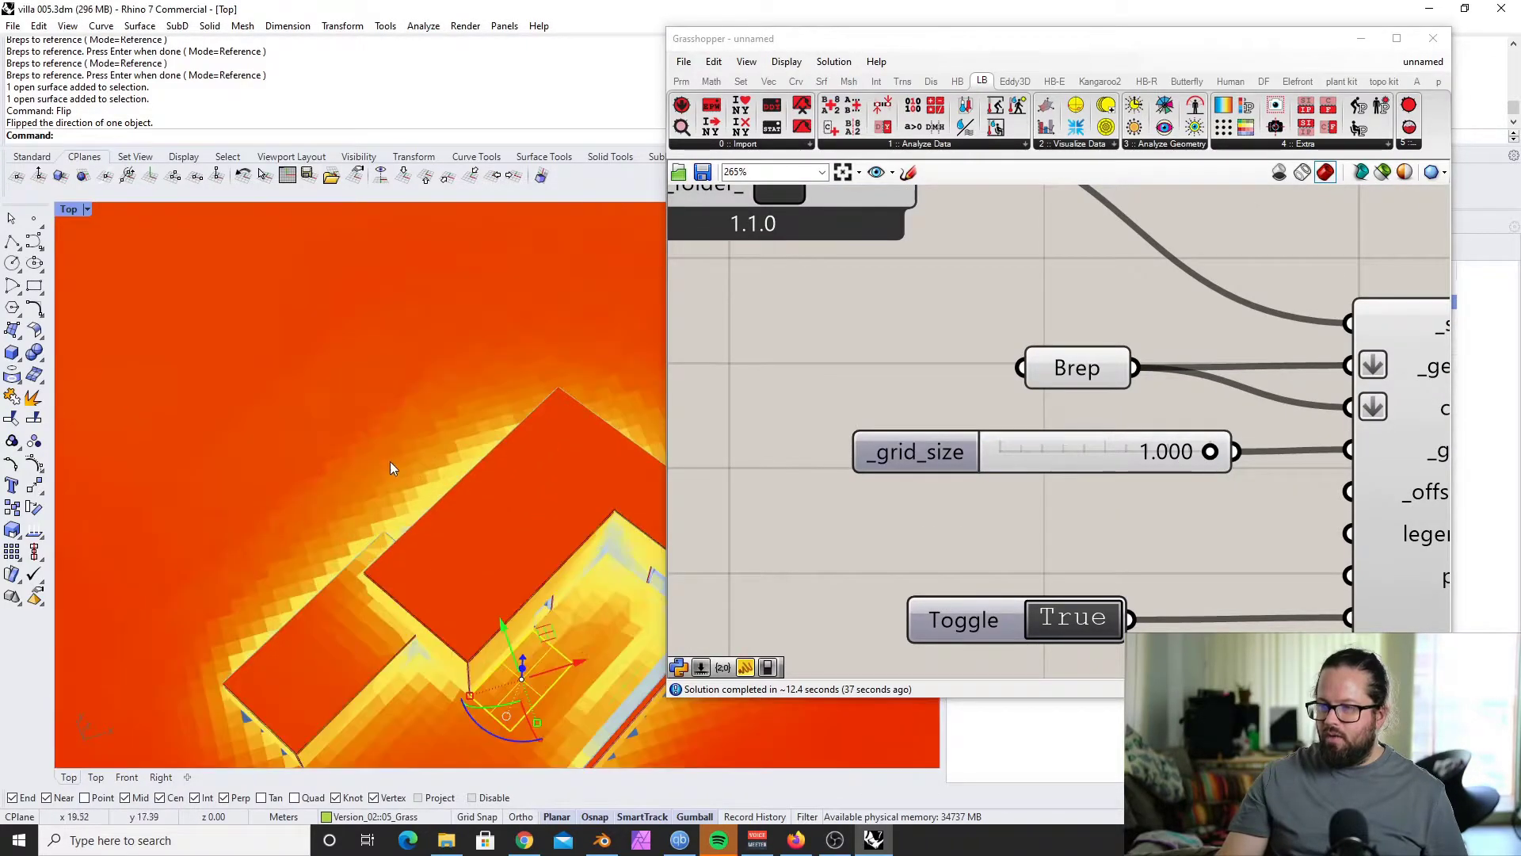
{"action": "scroll", "coordinate": [438, 458], "scroll_direction": "down", "scroll_amount": 5}
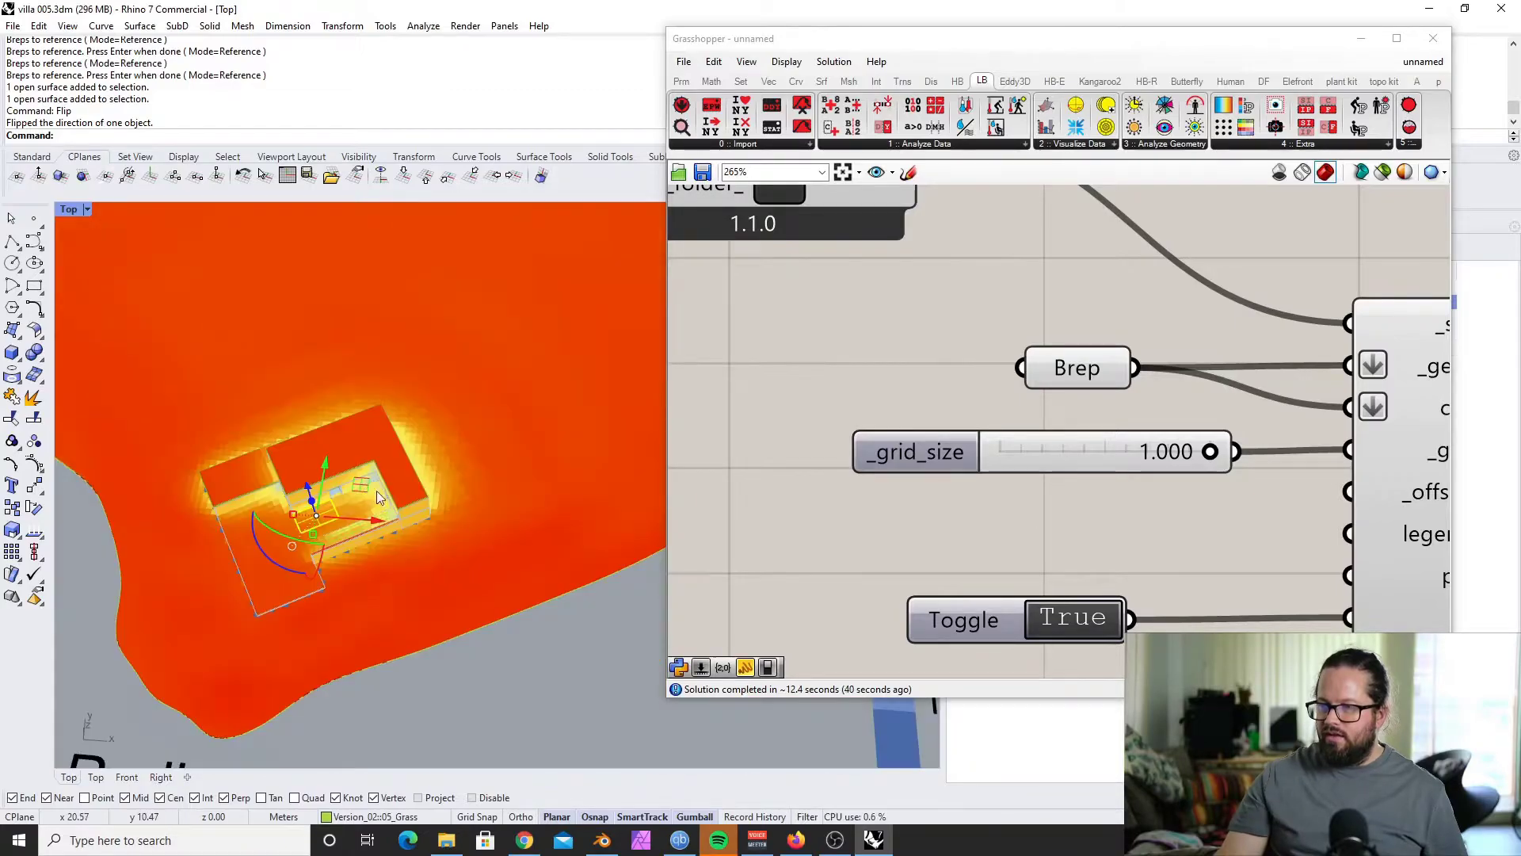
{"action": "scroll", "coordinate": [311, 412], "scroll_direction": "up", "scroll_amount": 4}
{"action": "scroll", "coordinate": [311, 412], "scroll_direction": "down", "scroll_amount": 3}
{"action": "scroll", "coordinate": [311, 410], "scroll_direction": "down", "scroll_amount": 5}
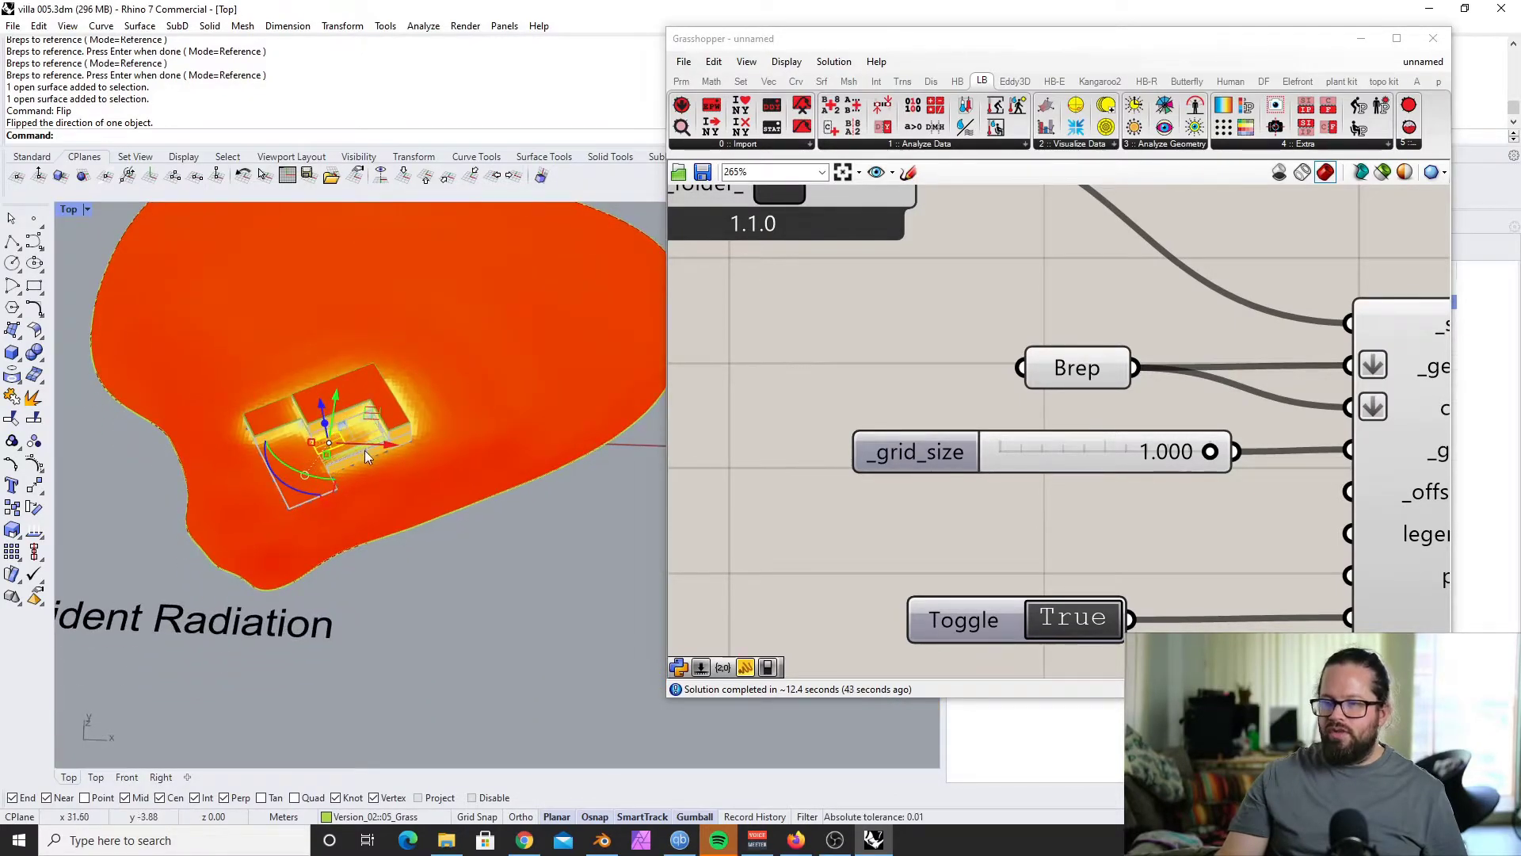
Step: Compare the kWh/m2 legend values with the colours shown across the terrain
{"action": "scroll", "coordinate": [364, 450], "scroll_direction": "down", "scroll_amount": 2}
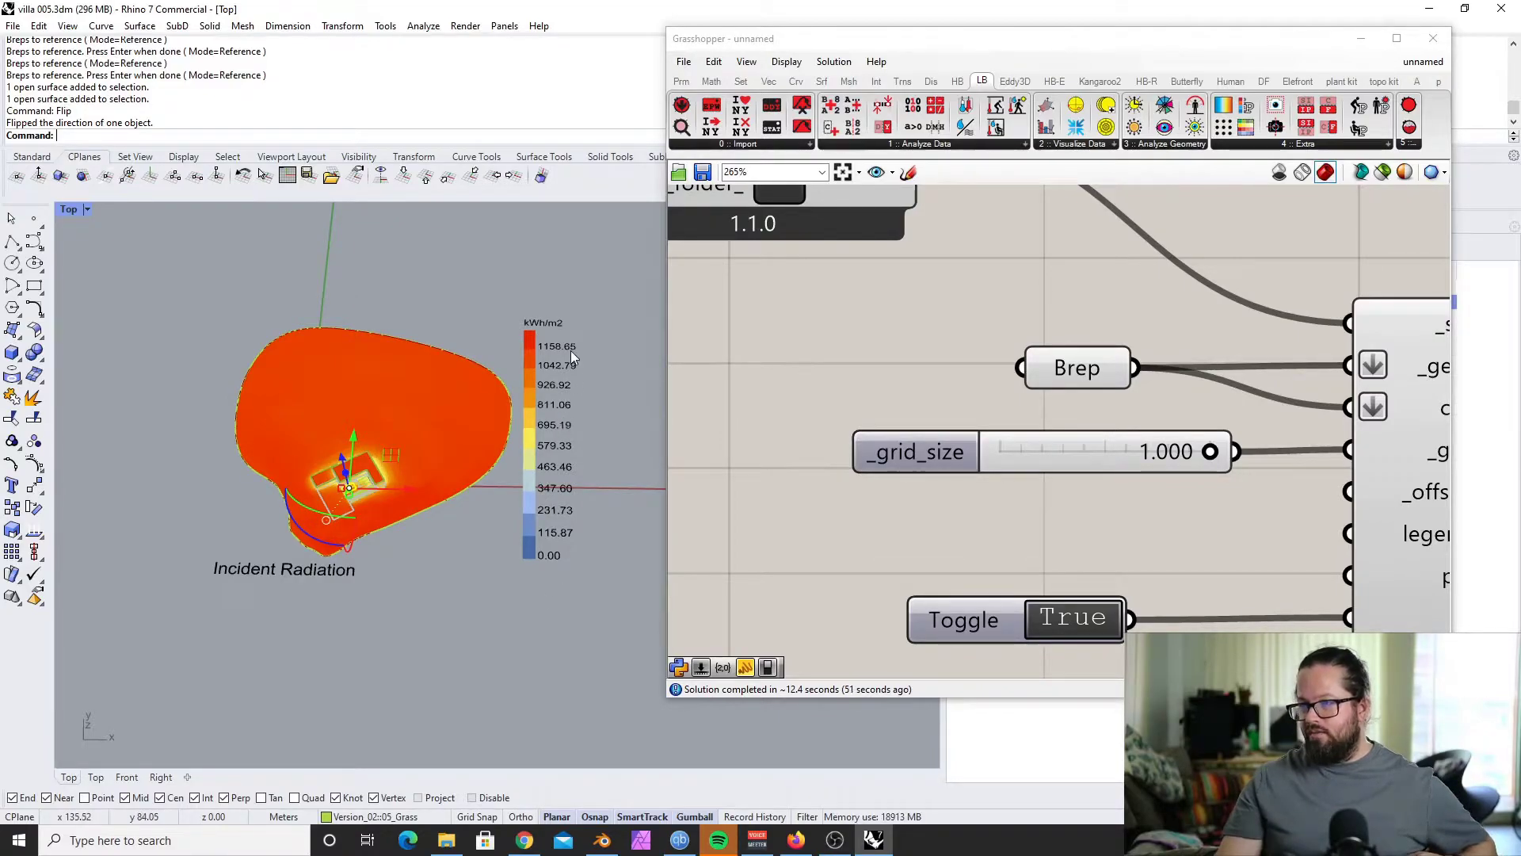
{"action": "scroll", "coordinate": [571, 351], "scroll_direction": "up", "scroll_amount": 4}
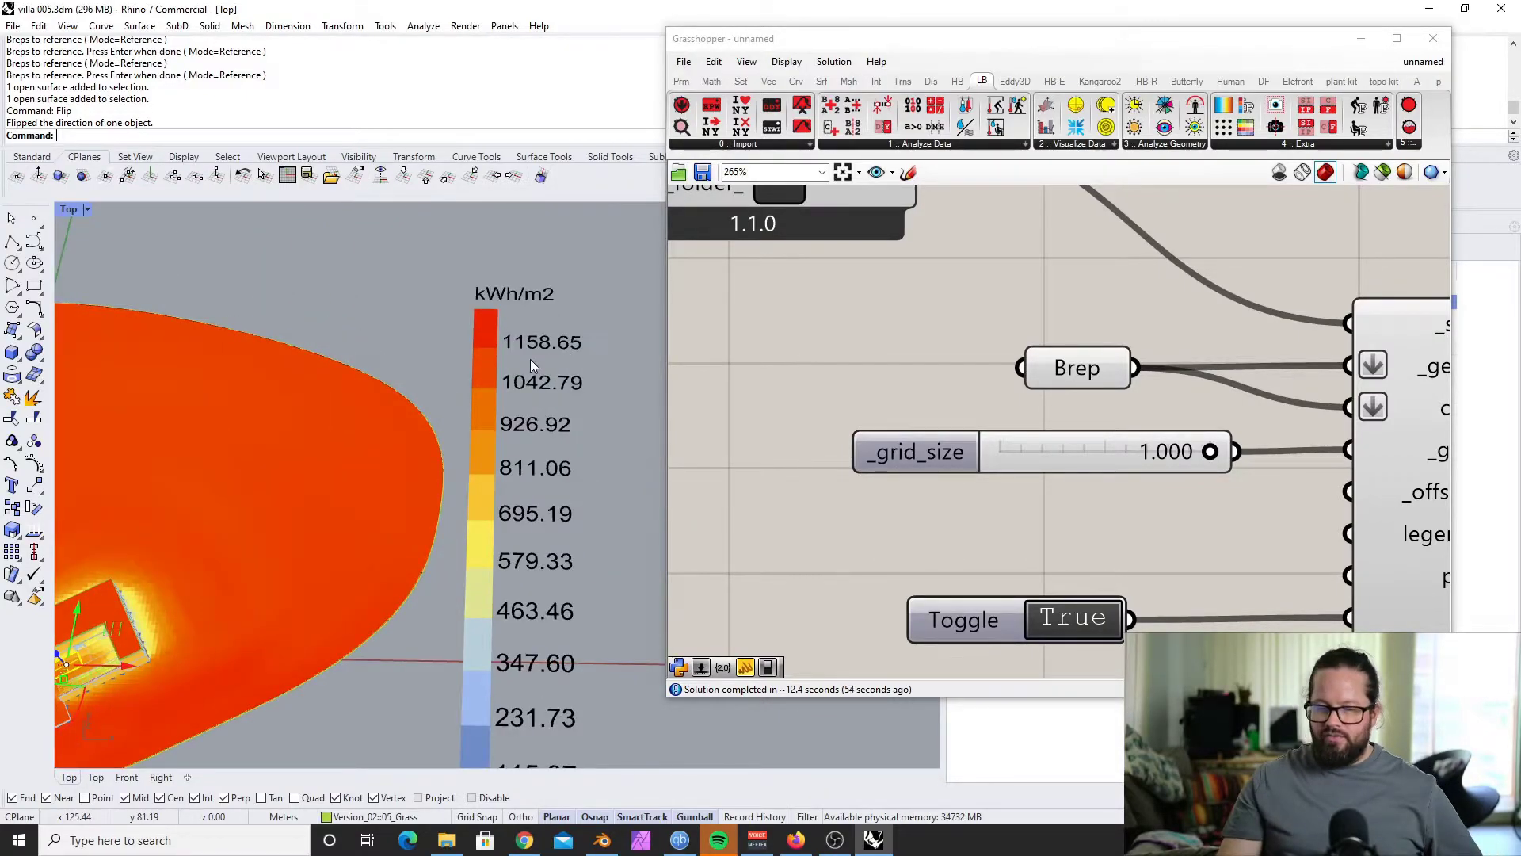
{"action": "scroll", "coordinate": [526, 351], "scroll_direction": "down", "scroll_amount": 4}
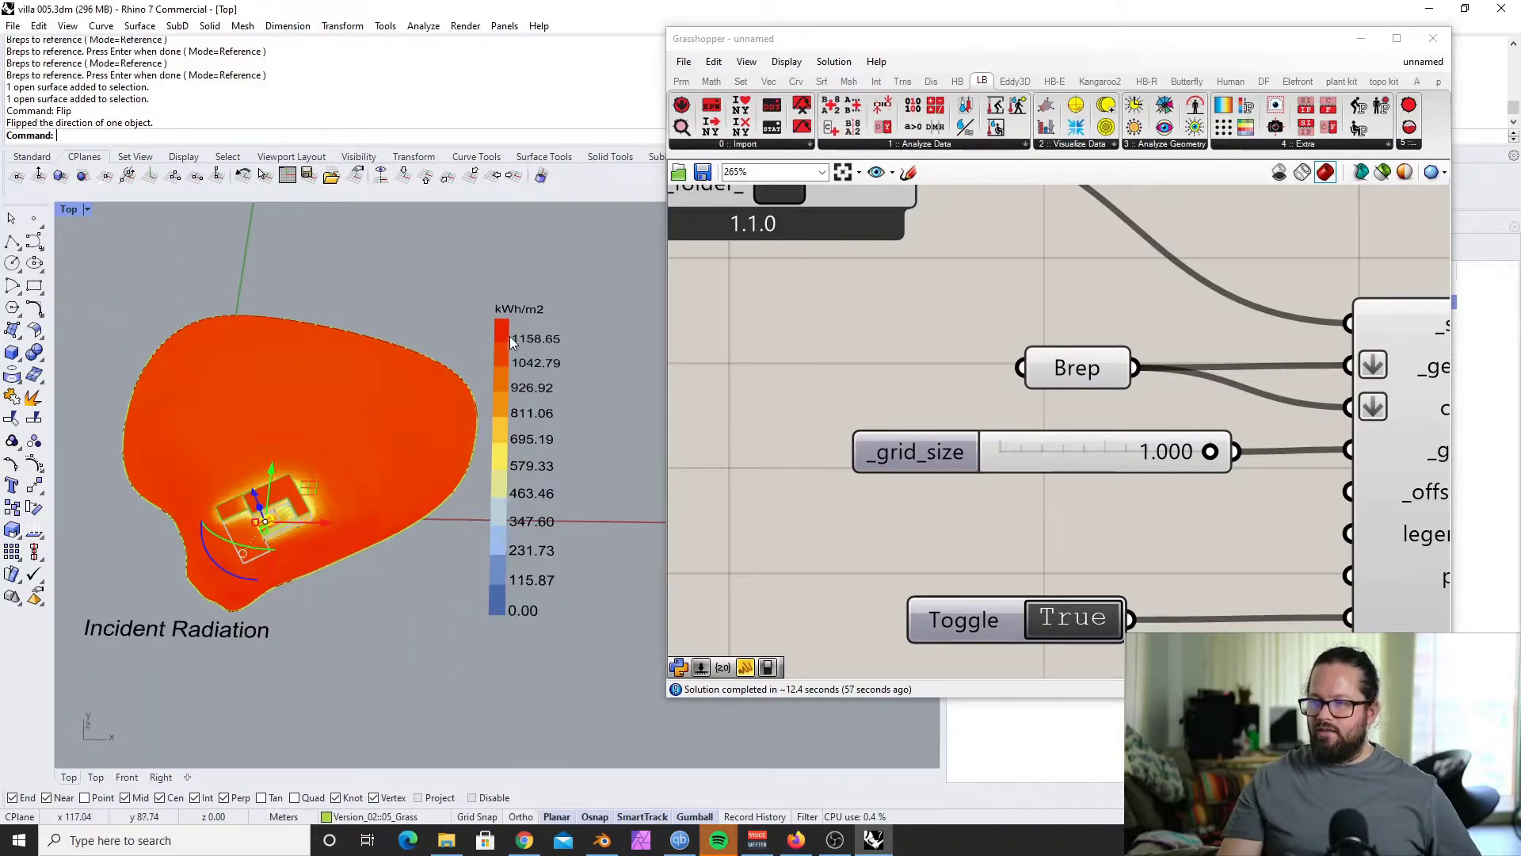
{"action": "scroll", "coordinate": [516, 333], "scroll_direction": "up", "scroll_amount": 4}
{"action": "scroll", "coordinate": [517, 326], "scroll_direction": "down", "scroll_amount": 6}
{"action": "mouse_move", "coordinate": [475, 443]}
{"action": "right_mouse_down"}
{"action": "mouse_move", "coordinate": [478, 336]}
{"action": "mouse_move", "coordinate": [449, 431]}
{"action": "right_mouse_up"}
{"action": "scroll", "coordinate": [452, 380], "scroll_direction": "up", "scroll_amount": 2}
{"action": "right_click_drag", "start_coordinate": [446, 379], "coordinate": [453, 390]}
{"action": "scroll", "coordinate": [544, 325], "scroll_direction": "up", "scroll_amount": 2}
{"action": "scroll", "coordinate": [544, 325], "scroll_direction": "down", "scroll_amount": 2}
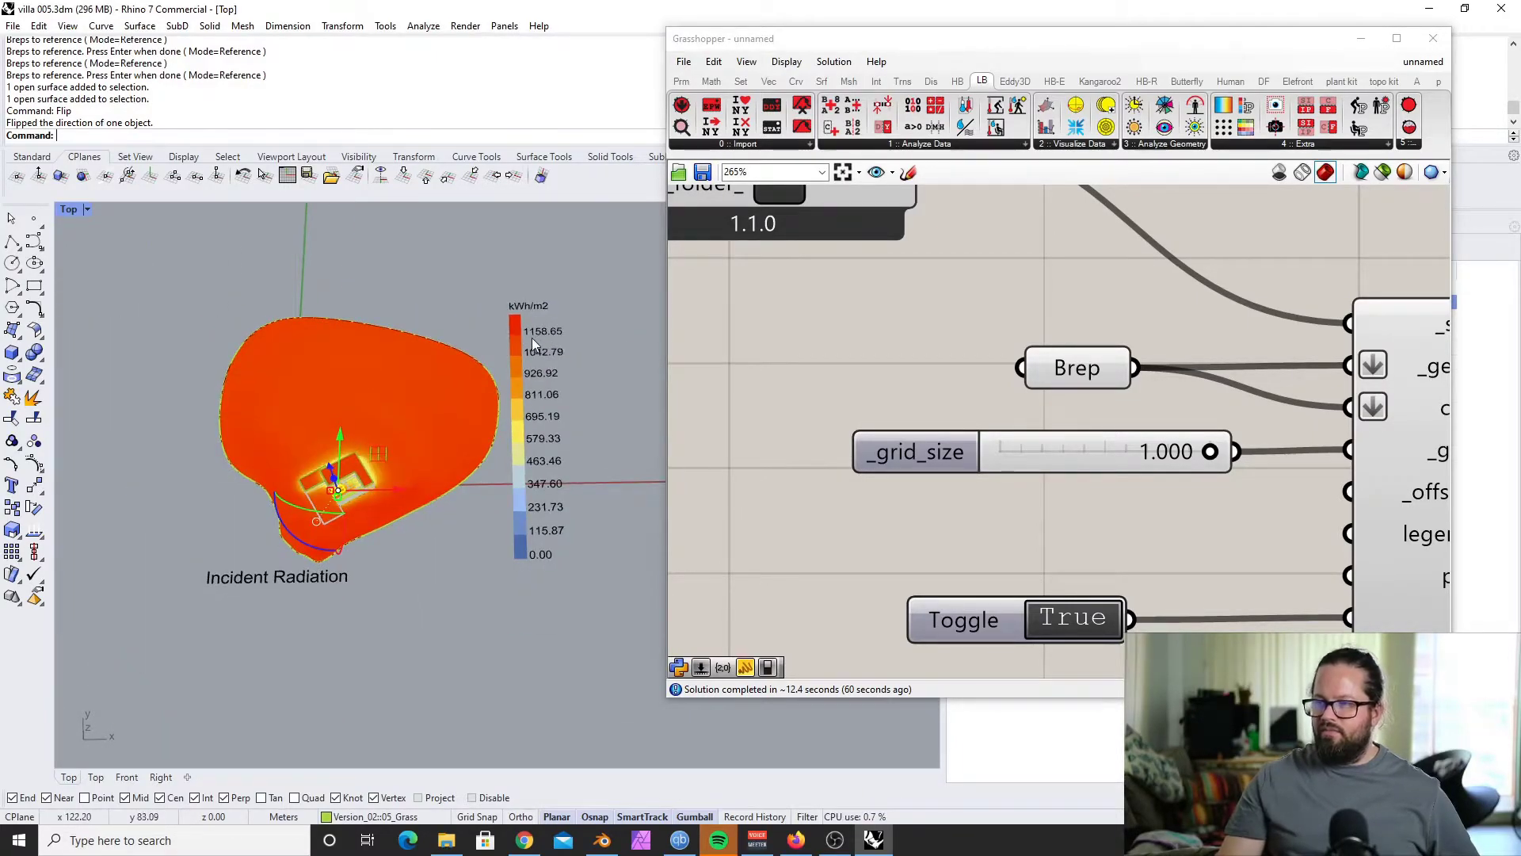
{"action": "scroll", "coordinate": [535, 349], "scroll_direction": "up", "scroll_amount": 2}
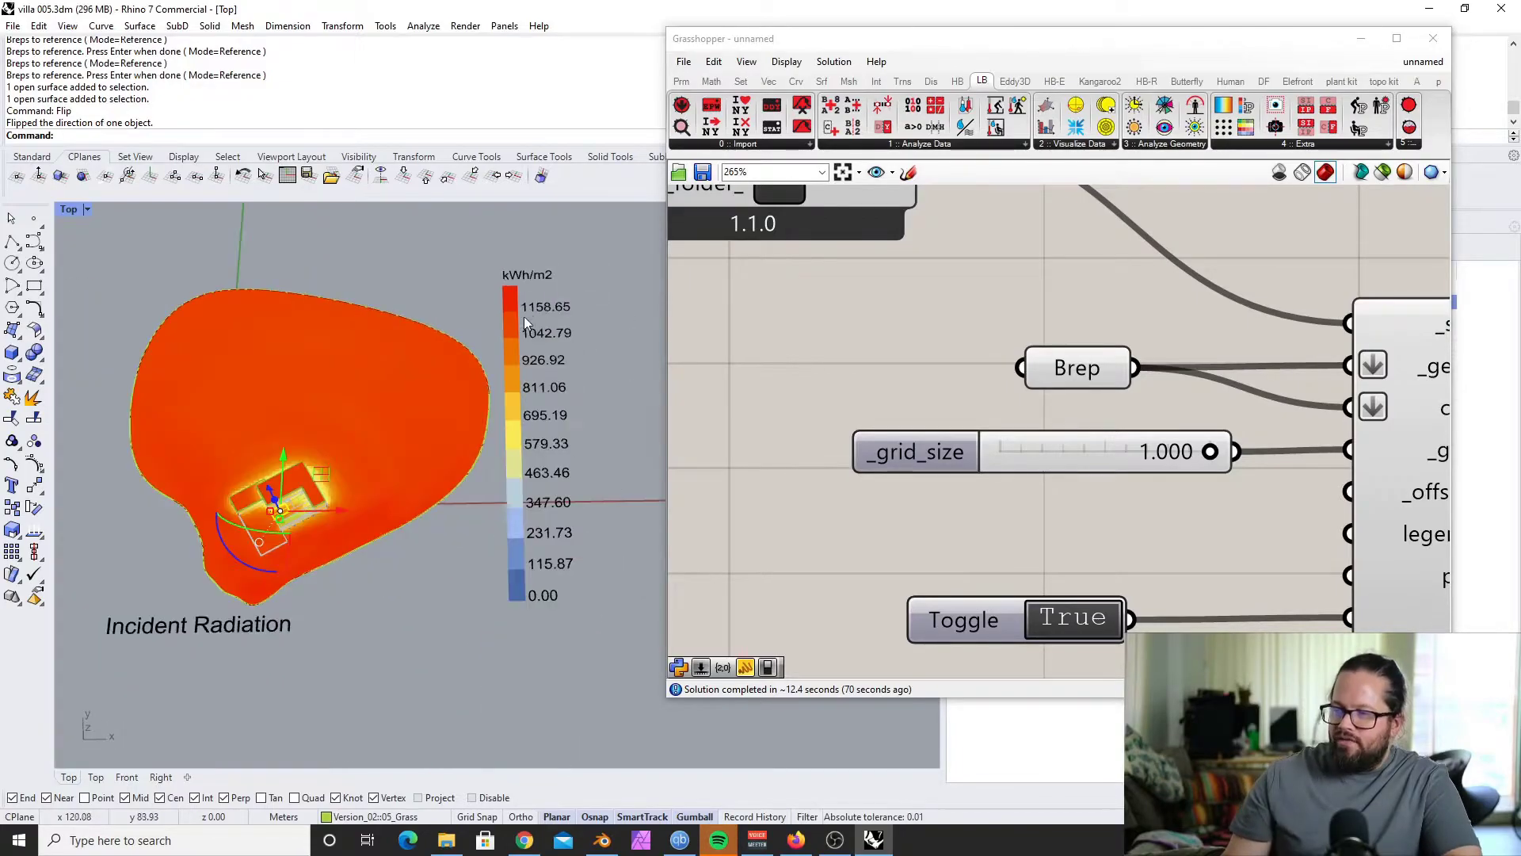
Step: Examine the radiation on the villa's roofs and surroundings from oblique and overhead angles
{"action": "right_click_drag", "start_coordinate": [404, 429], "coordinate": [369, 477]}
{"action": "mouse_move", "coordinate": [508, 453]}
{"action": "right_mouse_down"}
{"action": "mouse_move", "coordinate": [435, 468]}
{"action": "mouse_move", "coordinate": [504, 445]}
{"action": "right_mouse_up"}
{"action": "scroll", "coordinate": [333, 409], "scroll_direction": "up", "scroll_amount": 3}
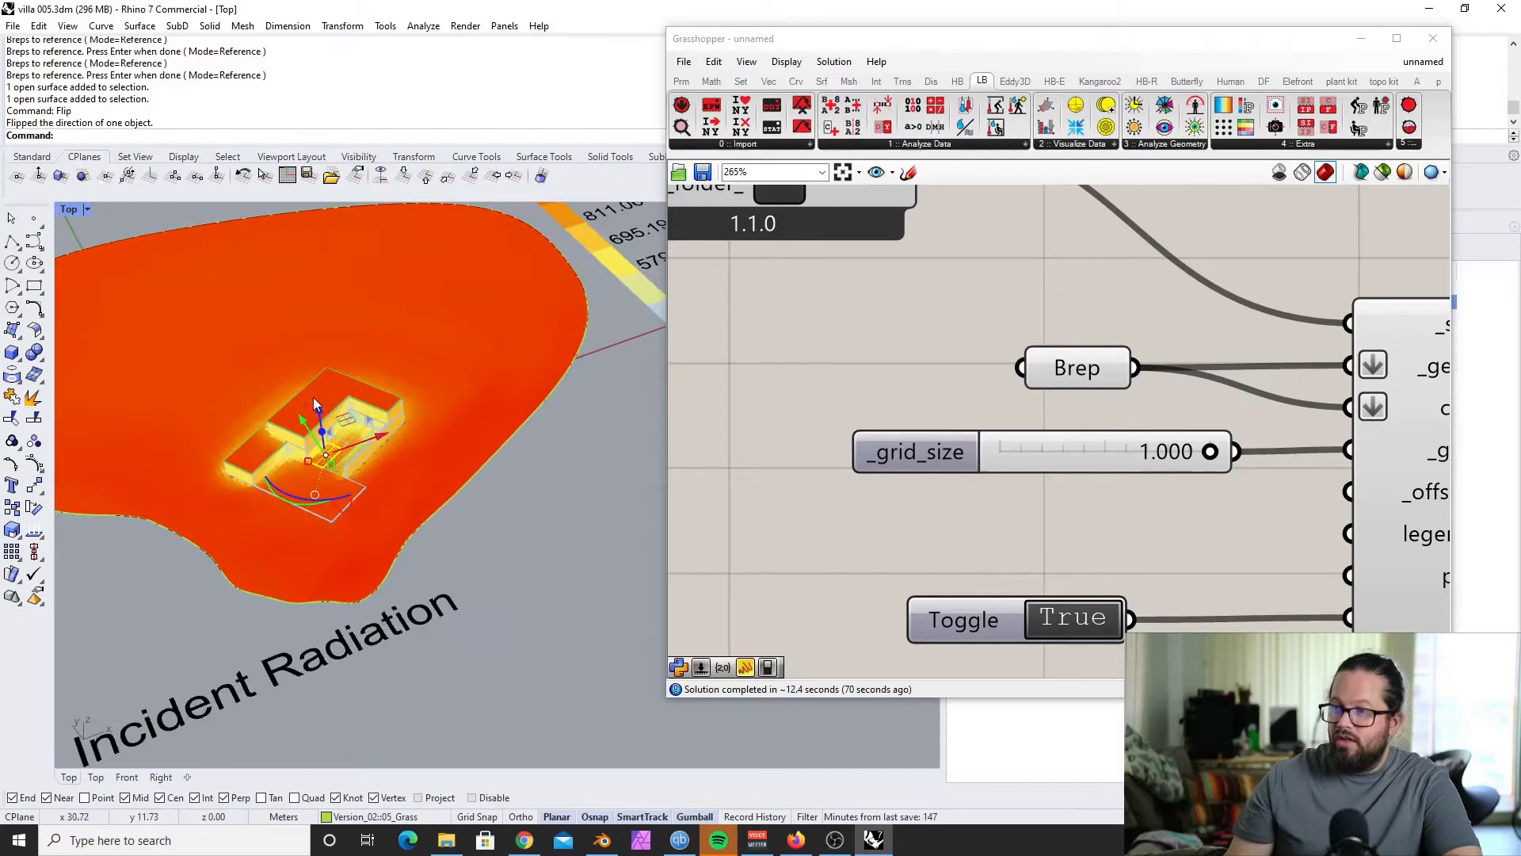
{"action": "scroll", "coordinate": [333, 409], "scroll_direction": "up", "scroll_amount": 4}
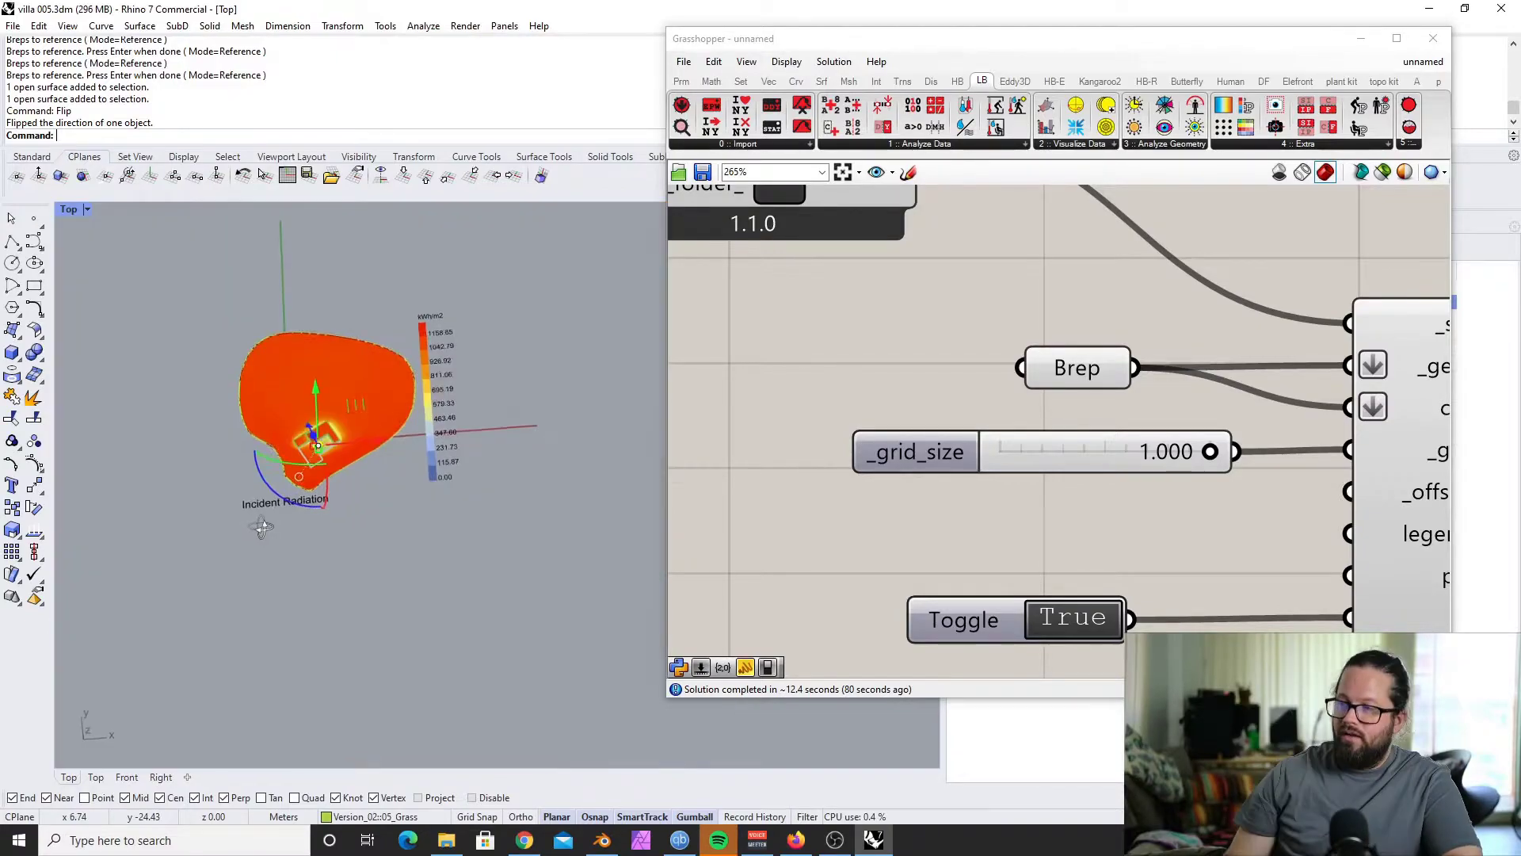
{"action": "right_click_drag", "start_coordinate": [261, 523], "coordinate": [309, 467]}
{"action": "scroll", "coordinate": [321, 449], "scroll_direction": "up", "scroll_amount": 7}
{"action": "right_click_drag", "start_coordinate": [416, 413], "coordinate": [435, 367]}
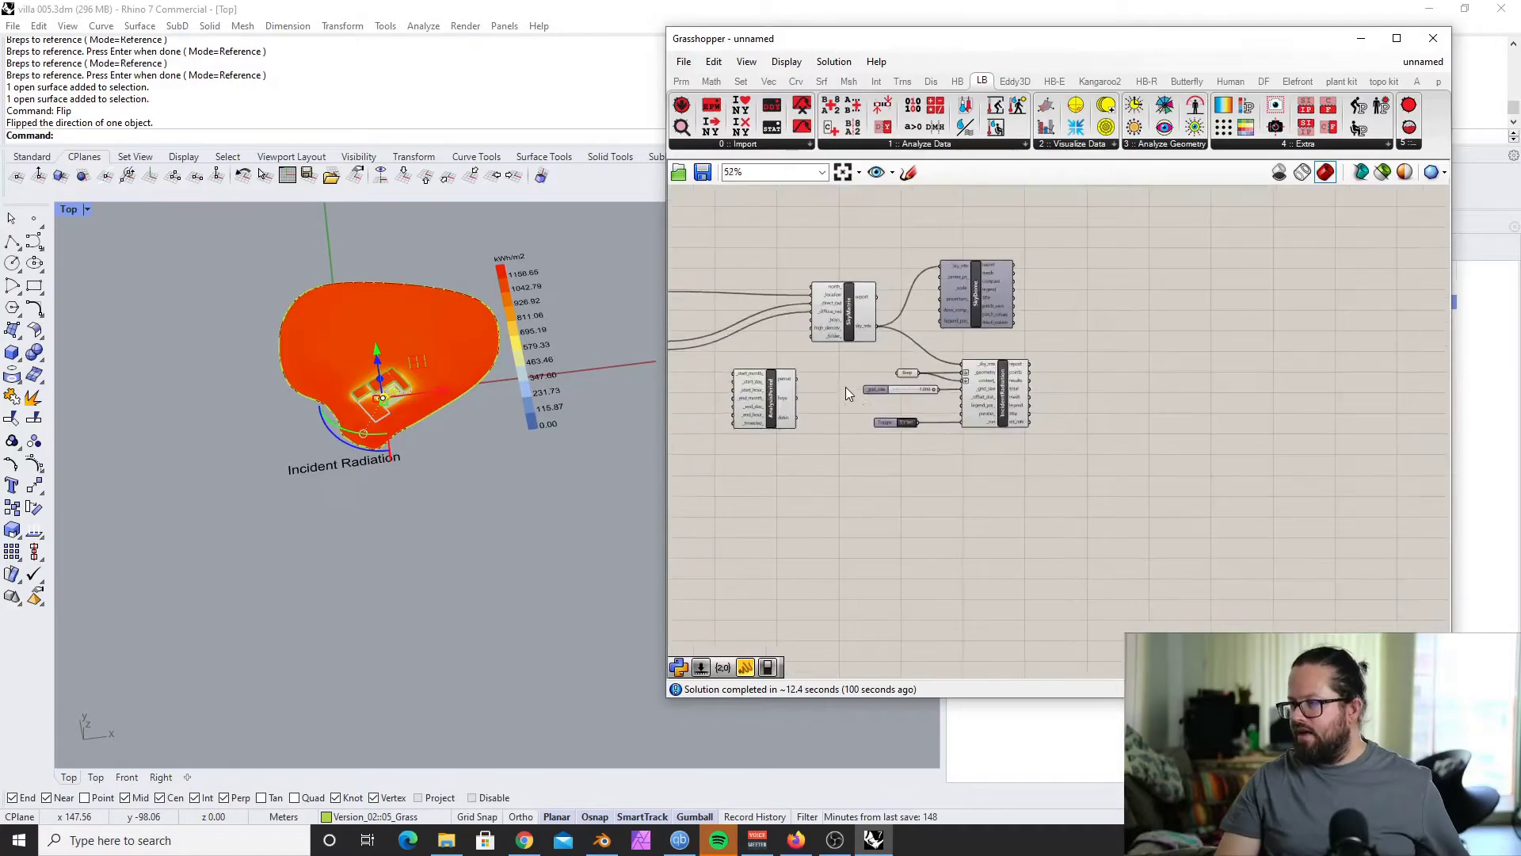
Step: Move AnalysisPeriod lower on the Grasshopper canvas and add a panel containing 6 beside it
{"action": "scroll", "coordinate": [844, 387], "scroll_direction": "up", "scroll_amount": 5}
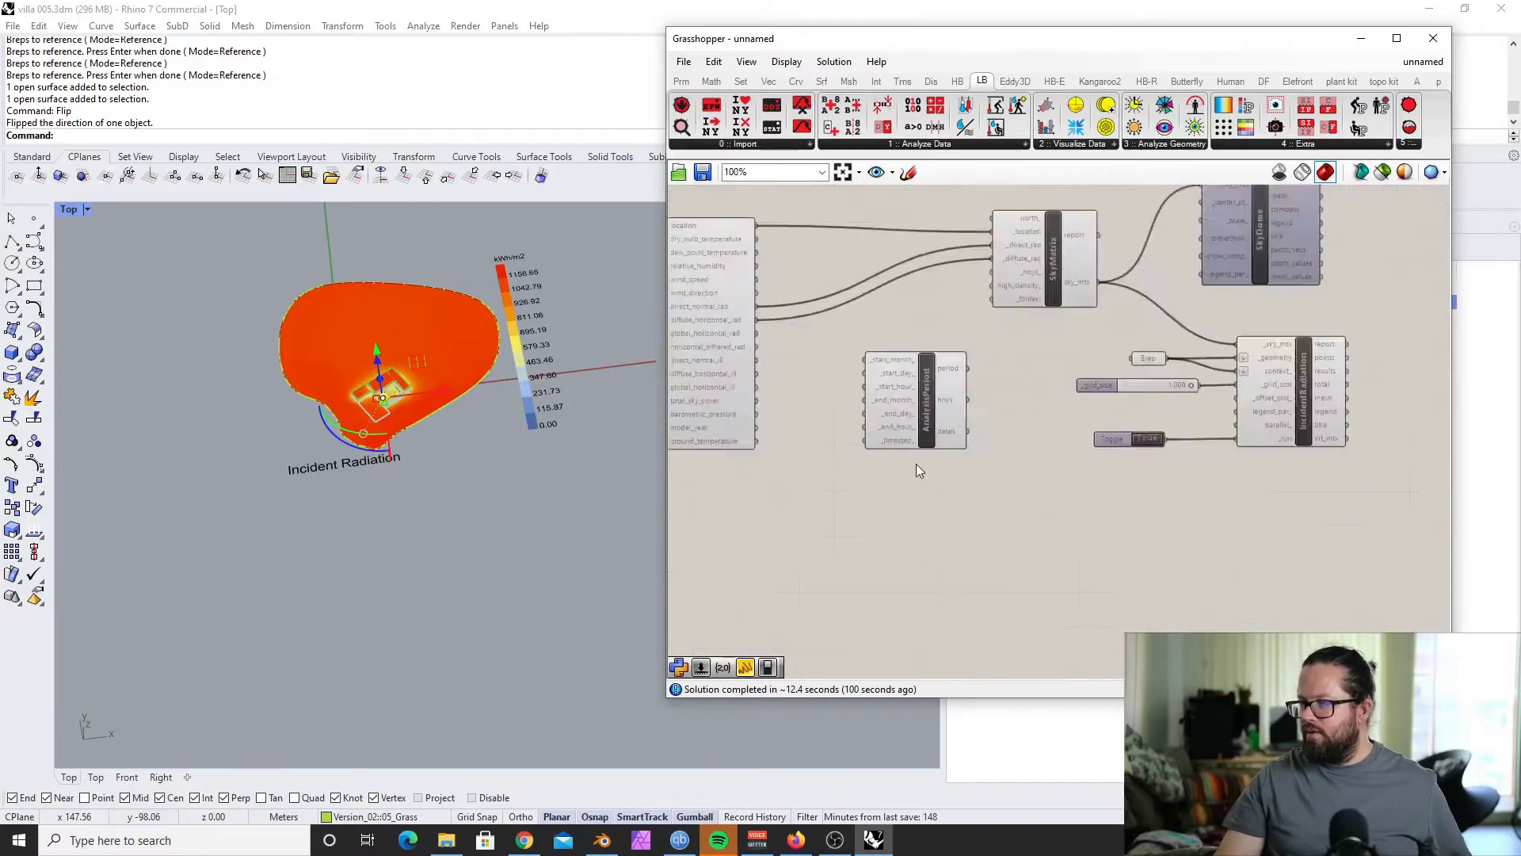
{"action": "left_click_drag", "start_coordinate": [866, 373], "coordinate": [923, 519]}
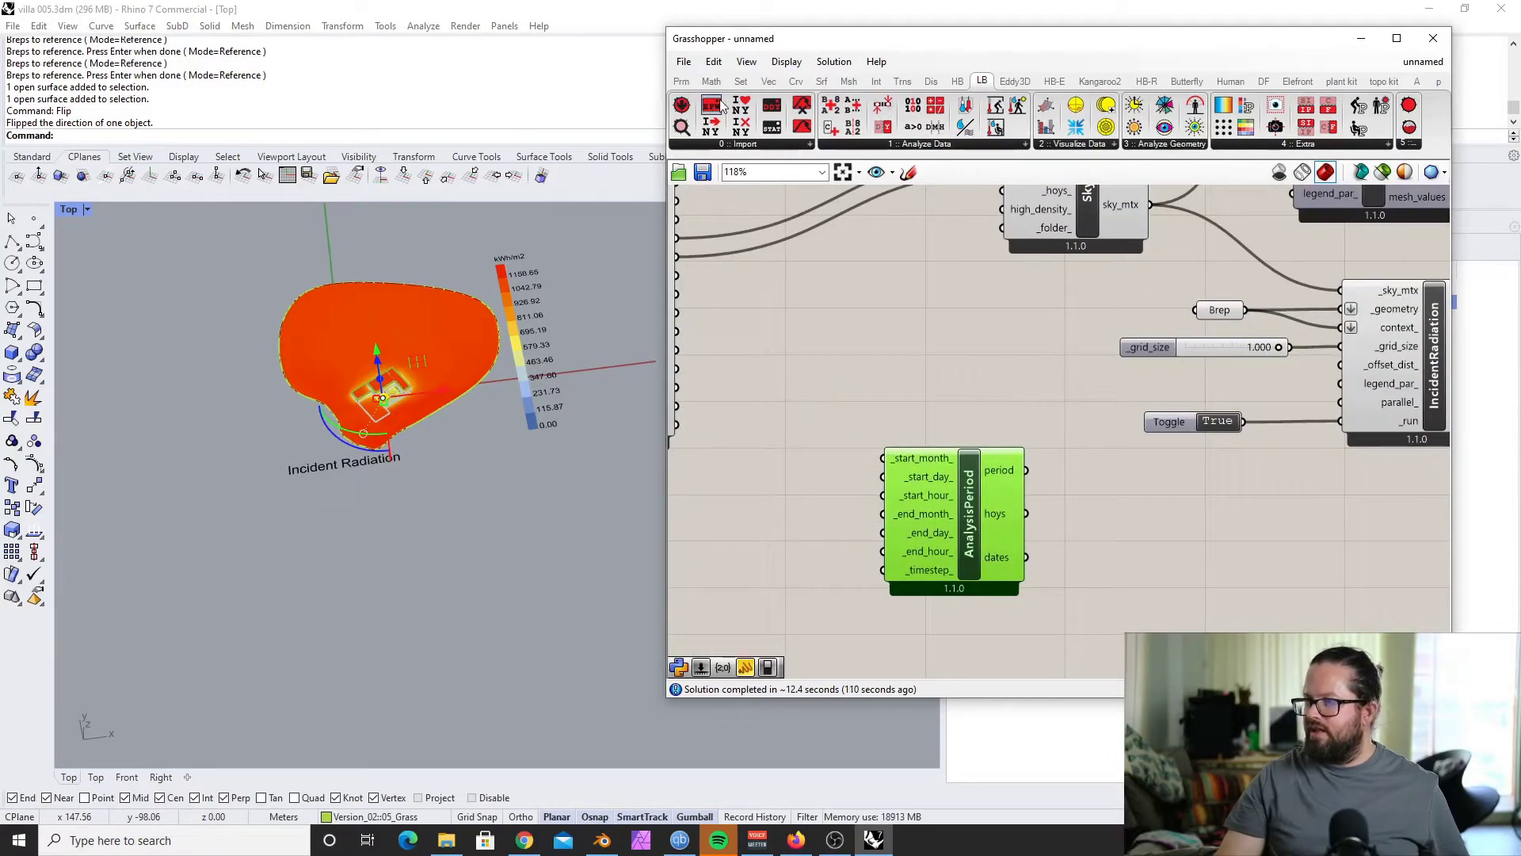
{"action": "left_click", "coordinate": [682, 81]}
{"action": "left_click", "coordinate": [888, 130]}
{"action": "scroll", "coordinate": [1020, 206], "scroll_direction": "down", "scroll_amount": 4}
{"action": "scroll", "coordinate": [875, 367], "scroll_direction": "up", "scroll_amount": 5}
{"action": "left_click", "coordinate": [840, 415]}
{"action": "double_click", "coordinate": [844, 414]}
{"action": "key", "text": "BackSpace"}
{"action": "type", "text": "6"}
{"action": "key", "text": "Return"}
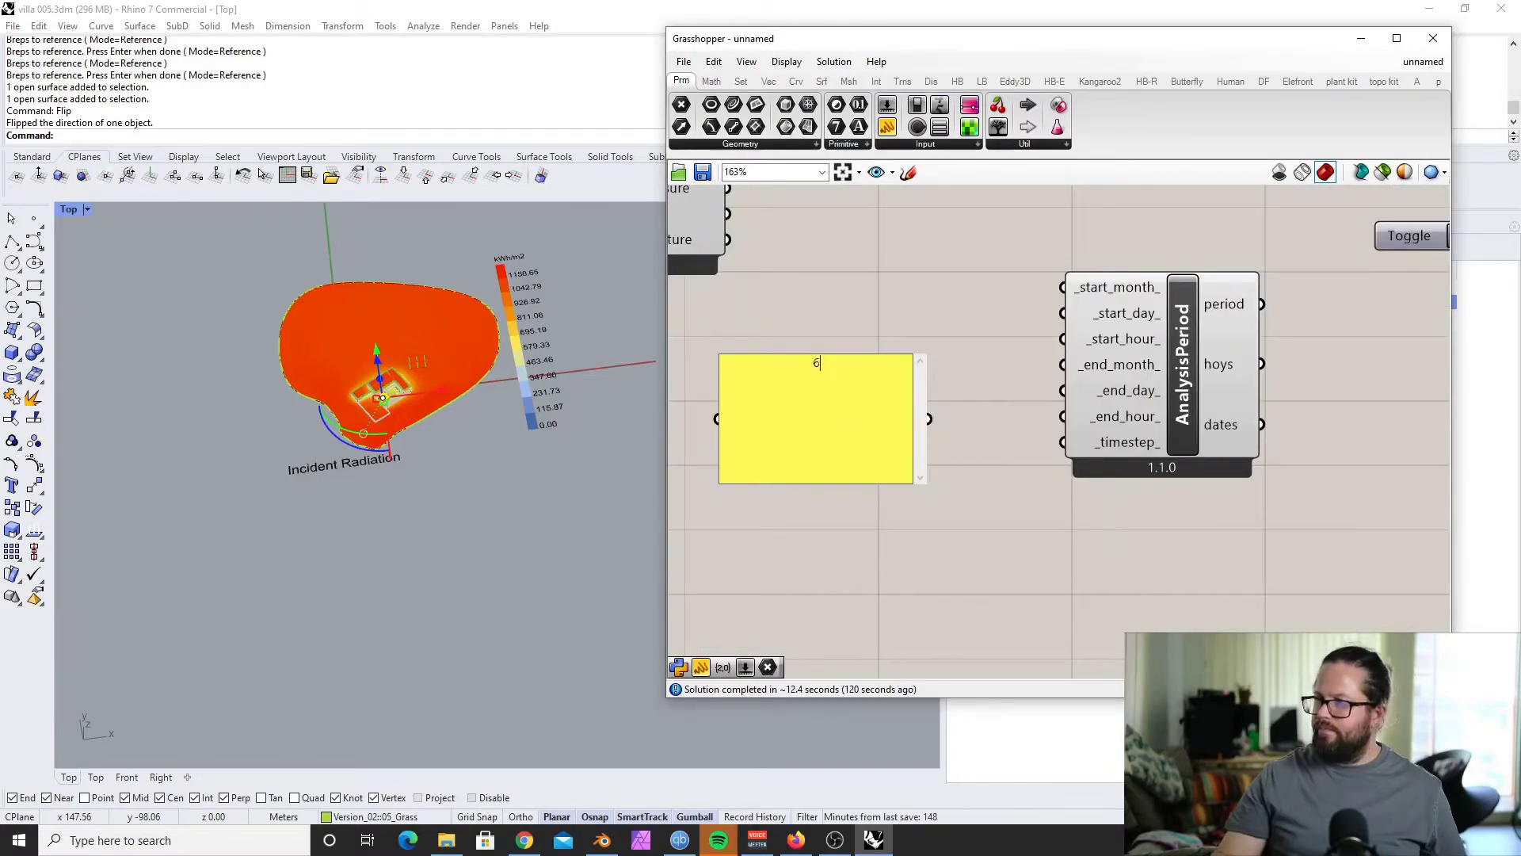
Step: Change the 6 panel's colour to blue and connect it to AnalysisPeriod's _start_month_ input
{"action": "right_click", "coordinate": [765, 372]}
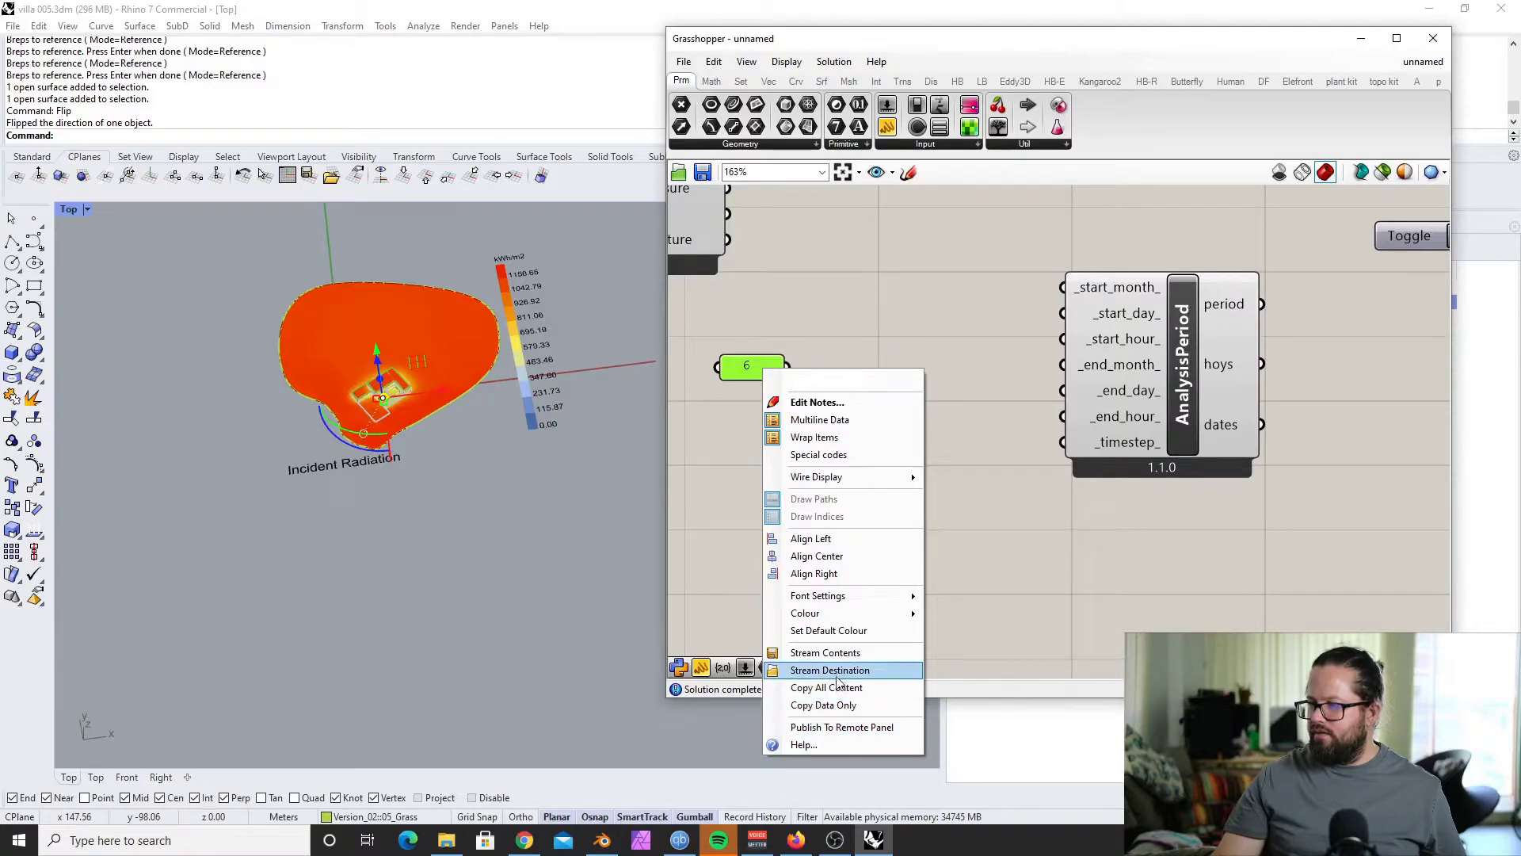
{"action": "mouse_move", "coordinate": [849, 619]}
{"action": "left_click_drag", "start_coordinate": [999, 737], "coordinate": [1040, 755]}
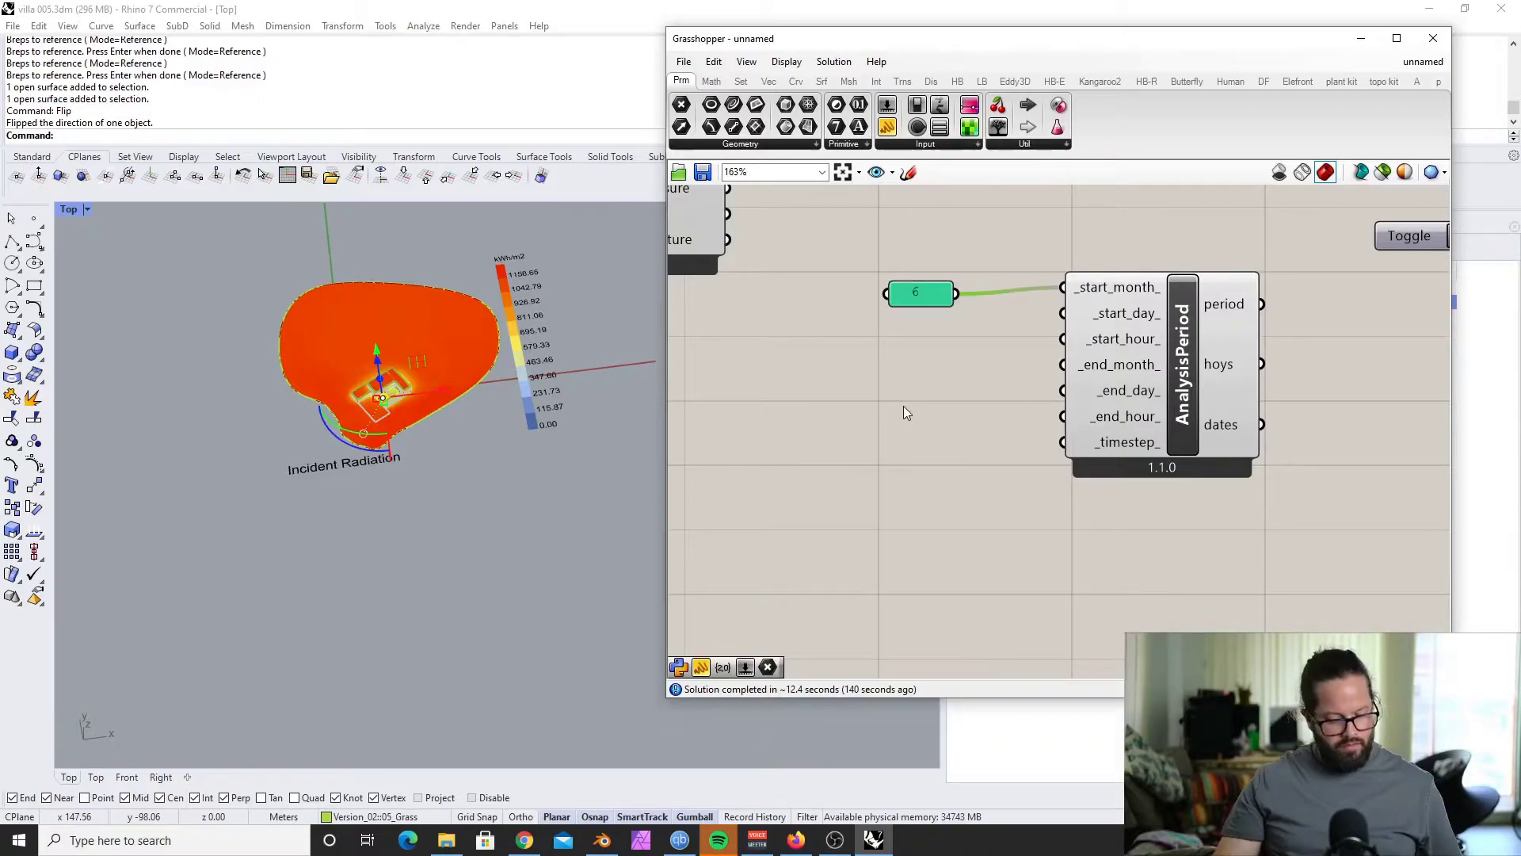
Step: Duplicate the blue panel below the original and connect the copy to AnalysisPeriod's _start_day_ input
{"action": "key", "text": "ctrl+c"}
{"action": "key", "text": "ctrl+v"}
{"action": "left_click_drag", "start_coordinate": [928, 312], "coordinate": [933, 331]}
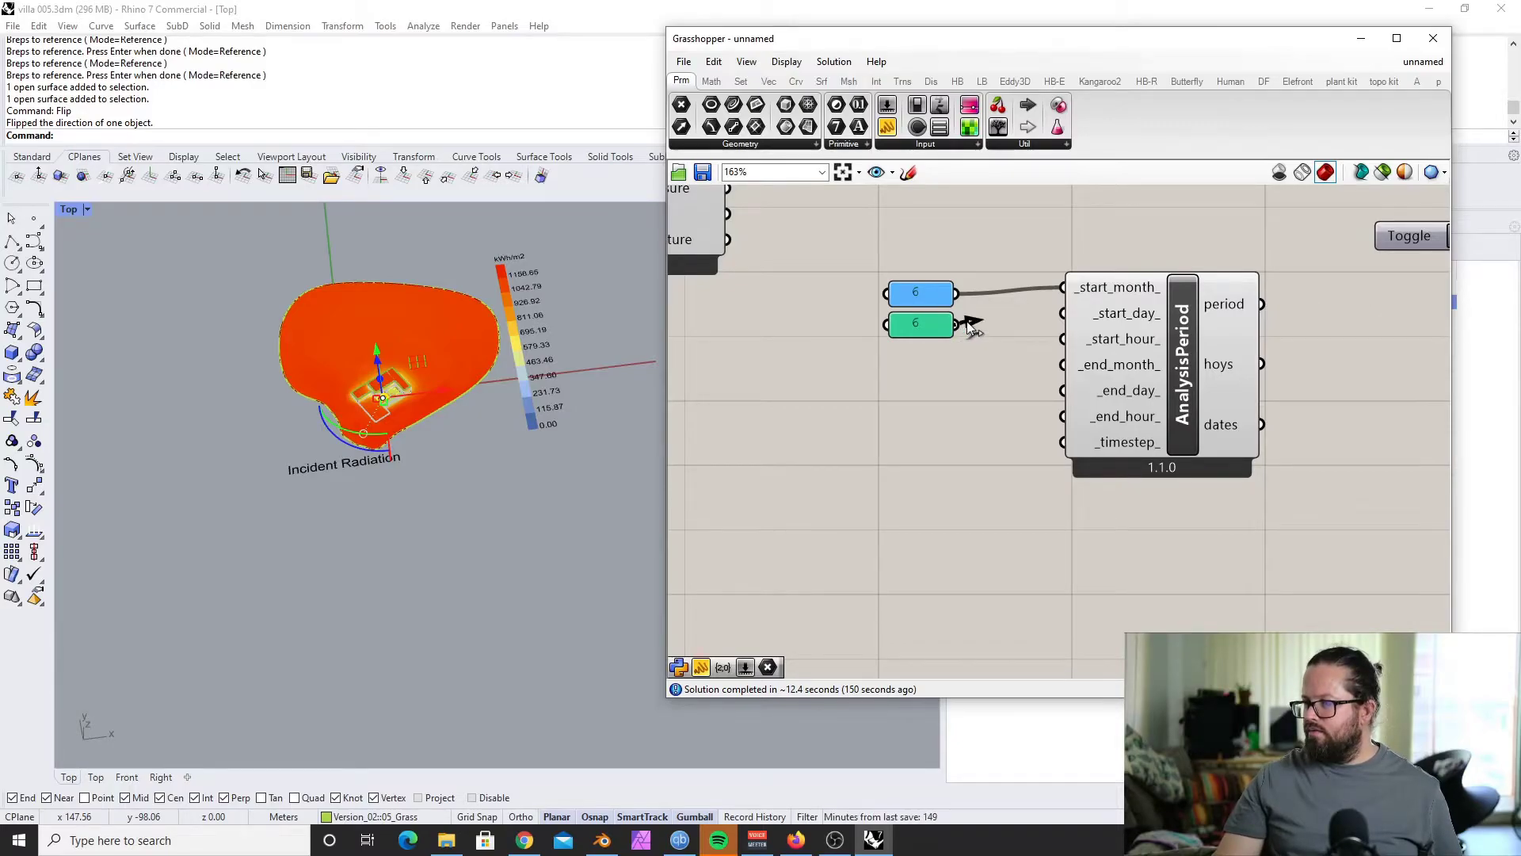
{"action": "left_click_drag", "start_coordinate": [971, 327], "coordinate": [1064, 315]}
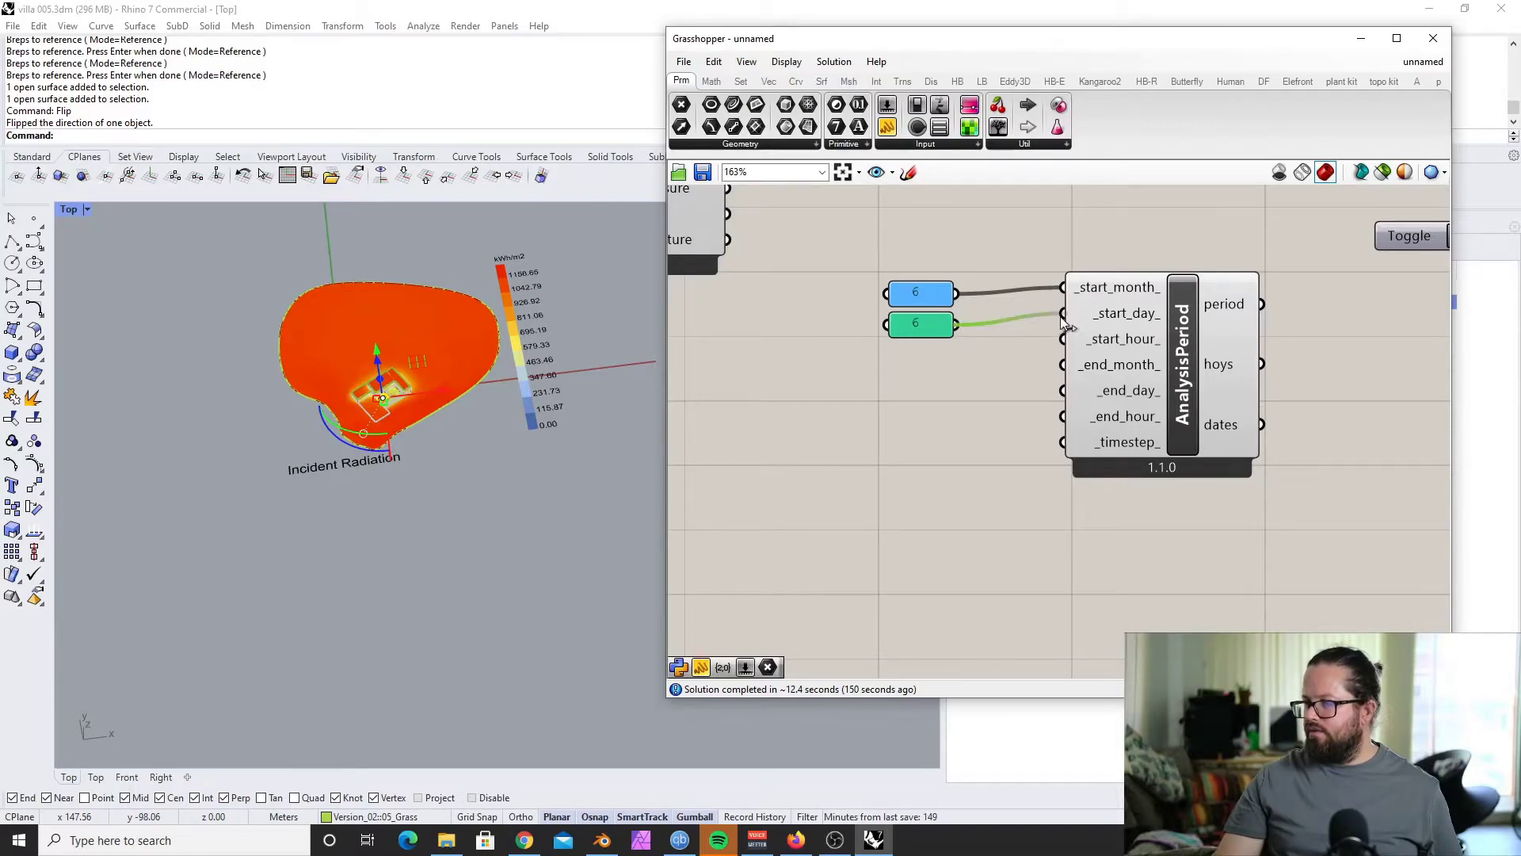
Step: Set the panel feeding AnalysisPeriod's _start_day_ input to 12
{"action": "double_click", "coordinate": [922, 329]}
{"action": "type", "text": "12"}
{"action": "key", "text": "BackSpace"}
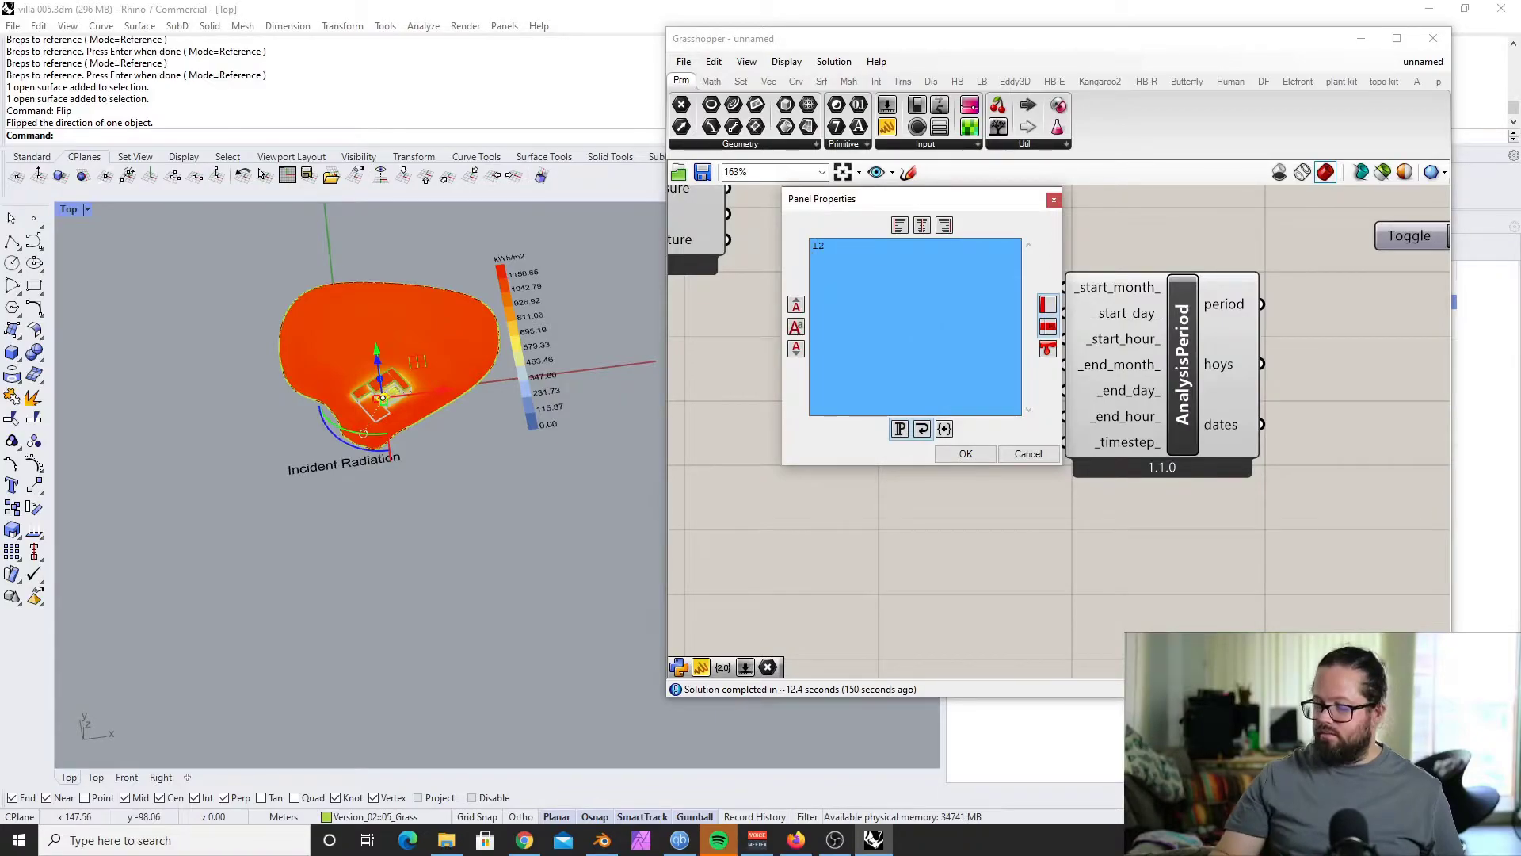
{"action": "left_click", "coordinate": [987, 456]}
{"action": "left_click", "coordinate": [970, 459]}
Step: Add a copy of the 6 panel below the start day panel and connect it to AnalysisPeriod's _start_hour_ input
{"action": "key", "text": "ctrl+v"}
{"action": "left_click_drag", "start_coordinate": [951, 320], "coordinate": [926, 358]}
{"action": "mouse_move", "coordinate": [951, 357]}
{"action": "left_mouse_down"}
{"action": "mouse_move", "coordinate": [1053, 333]}
{"action": "mouse_move", "coordinate": [950, 335]}
{"action": "mouse_move", "coordinate": [1063, 339]}
{"action": "mouse_move", "coordinate": [941, 358]}
{"action": "left_mouse_up"}
{"action": "left_click", "coordinate": [943, 380]}
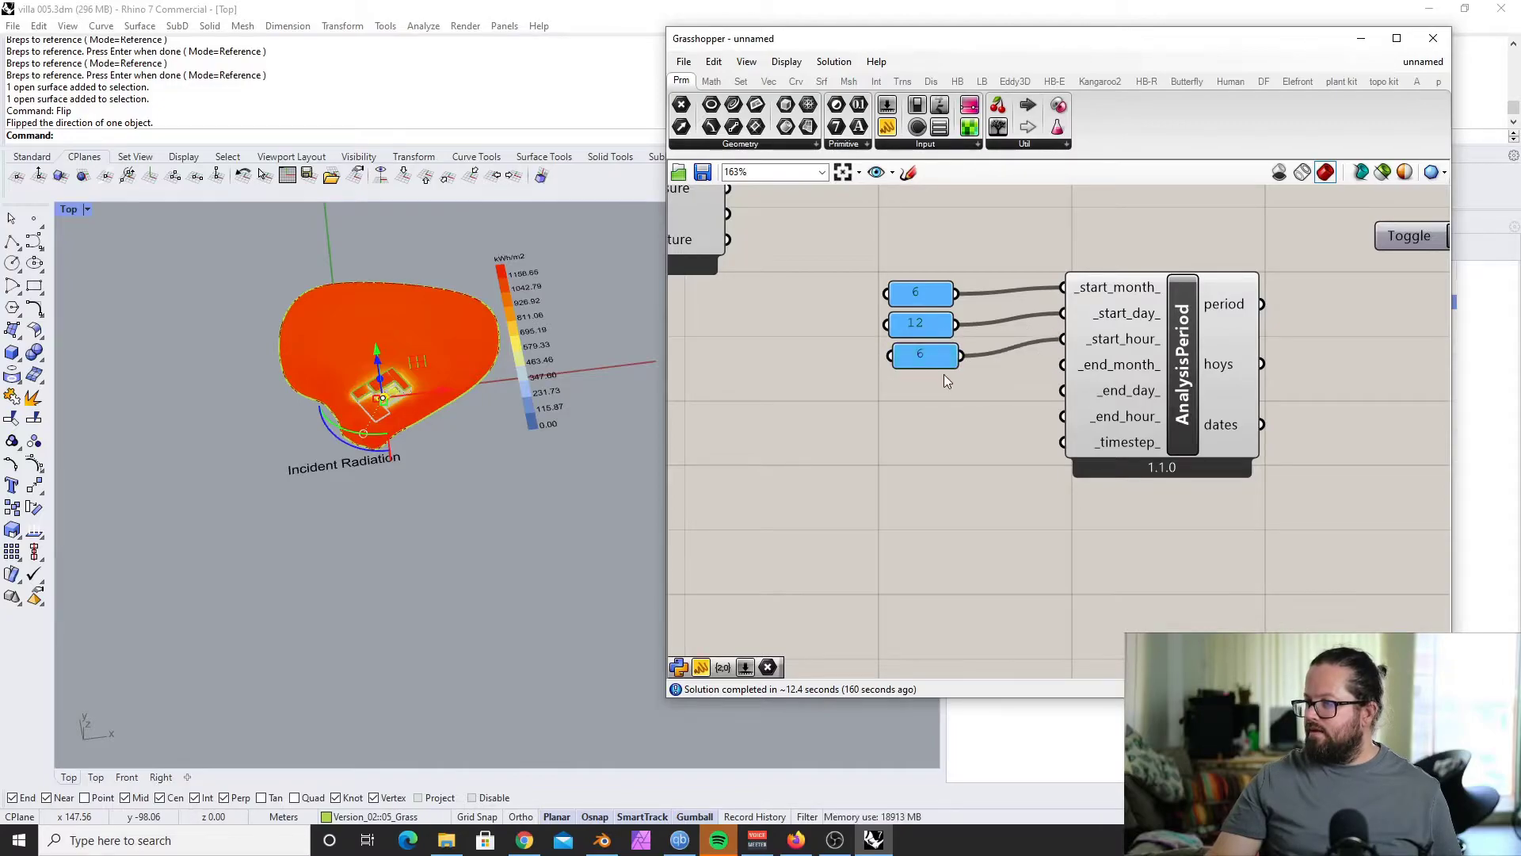
Step: Duplicate the three start panels below, connect the copies to _end_month_, _end_day_ and _end_hour_, and set the end hour panel to 20
{"action": "left_click", "coordinate": [924, 358]}
{"action": "left_click_drag", "start_coordinate": [853, 252], "coordinate": [960, 484]}
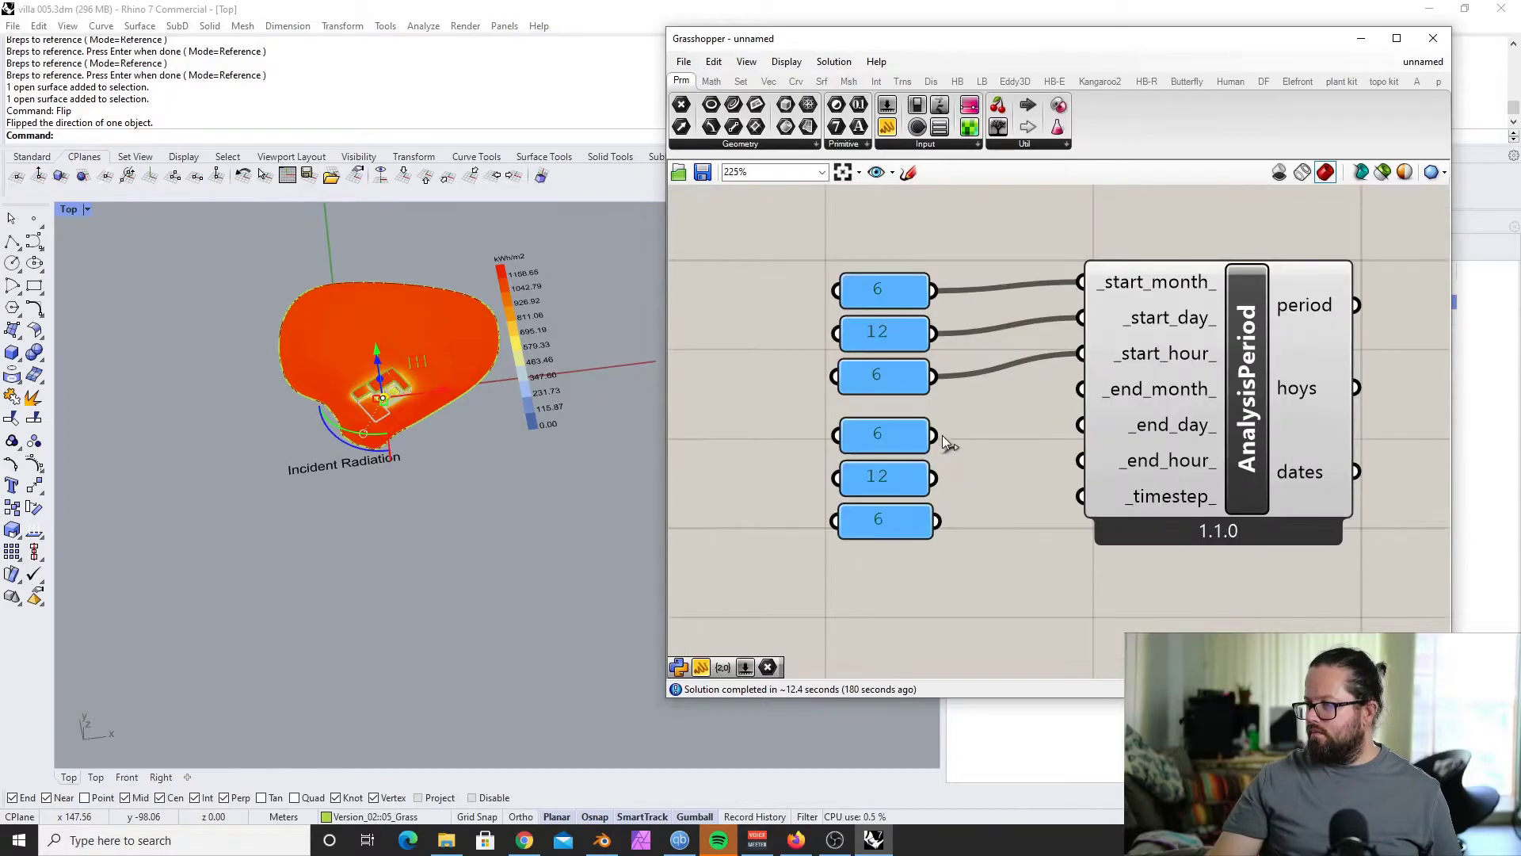
{"action": "left_click_drag", "start_coordinate": [936, 434], "coordinate": [1085, 390]}
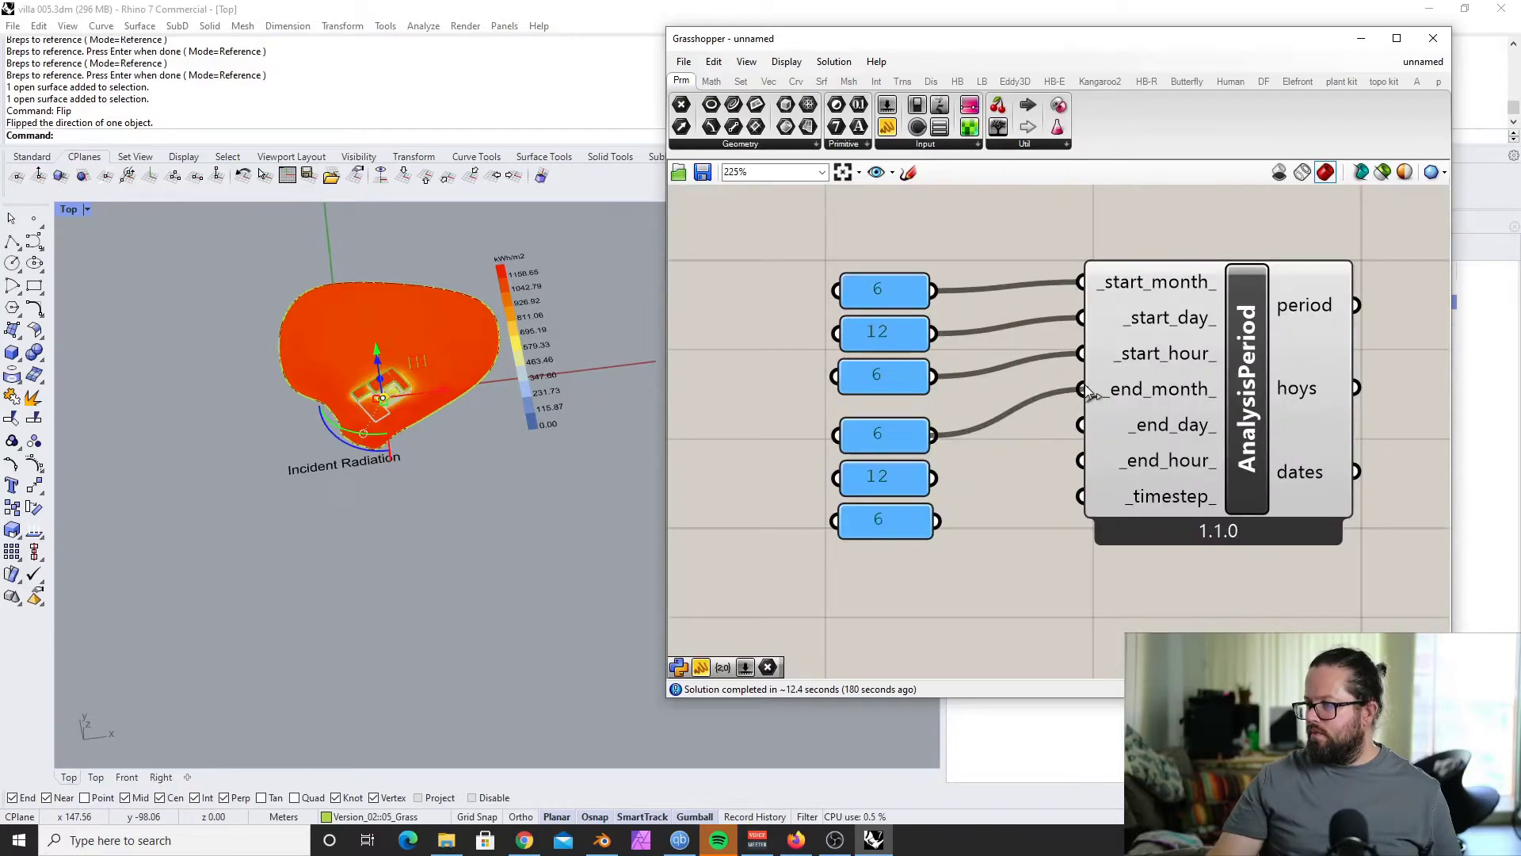
{"action": "left_click_drag", "start_coordinate": [937, 477], "coordinate": [1081, 425]}
{"action": "left_click_drag", "start_coordinate": [938, 520], "coordinate": [1085, 459]}
{"action": "double_click", "coordinate": [872, 521]}
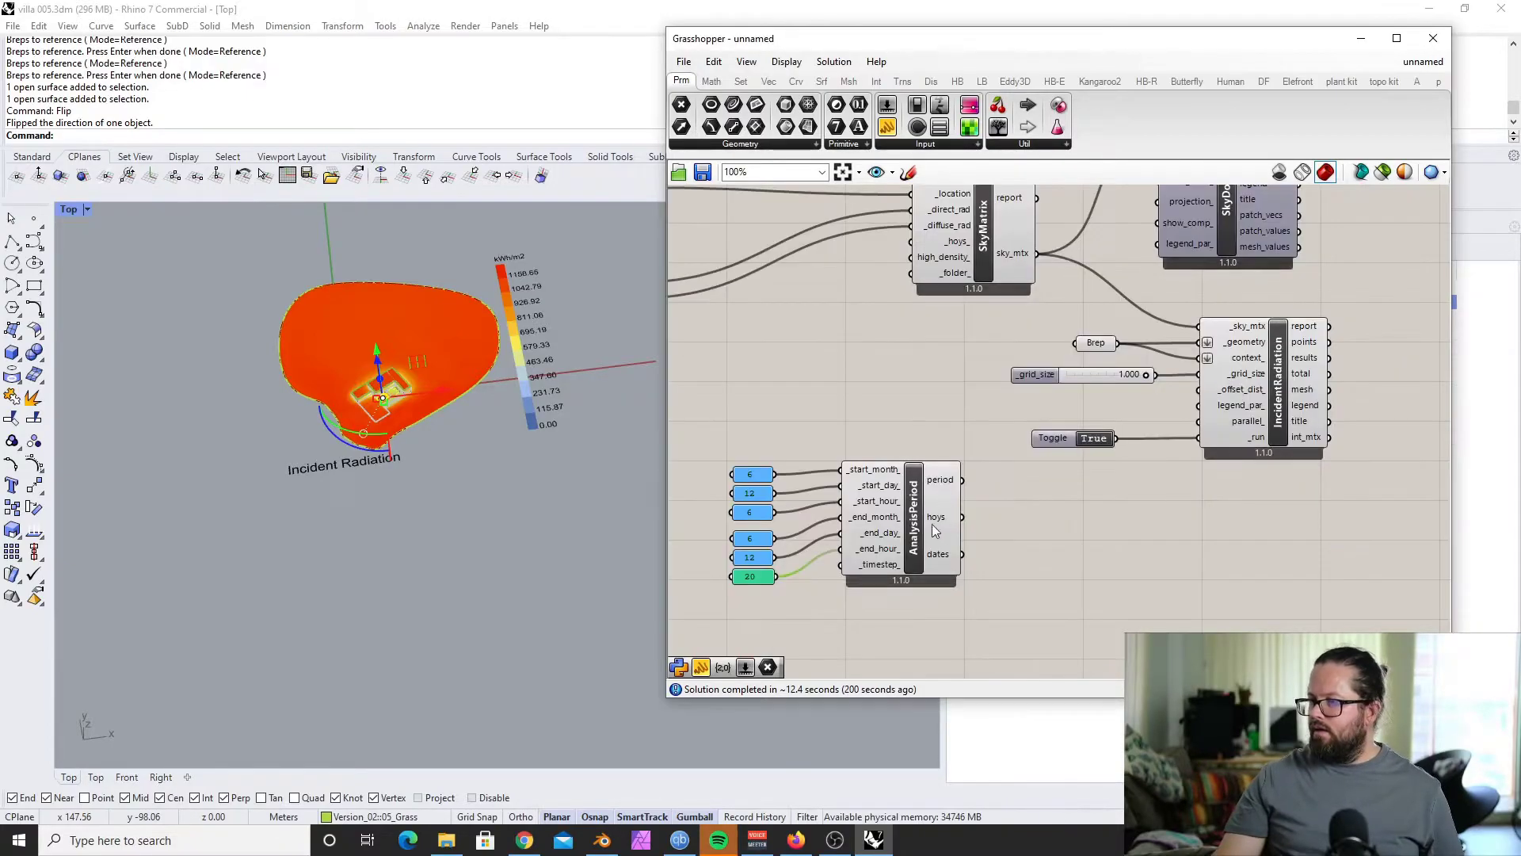
Step: Connect AnalysisPeriod's hoys output to SkyMatrix's _hoys_ input
{"action": "scroll", "coordinate": [911, 507], "scroll_direction": "down", "scroll_amount": 2}
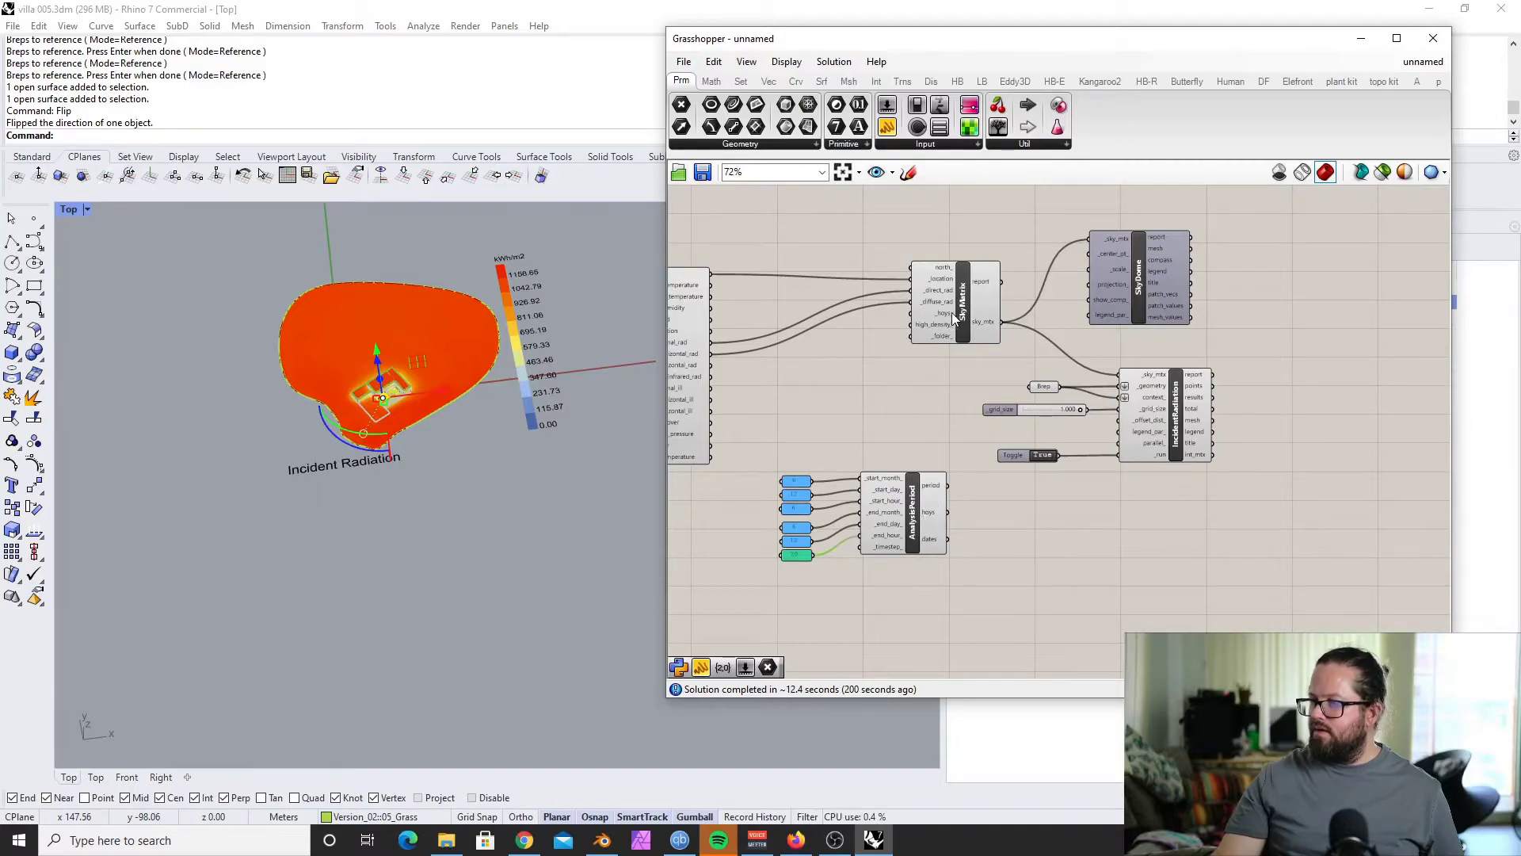
{"action": "scroll", "coordinate": [960, 326], "scroll_direction": "up", "scroll_amount": 4}
{"action": "left_click", "coordinate": [965, 340]}
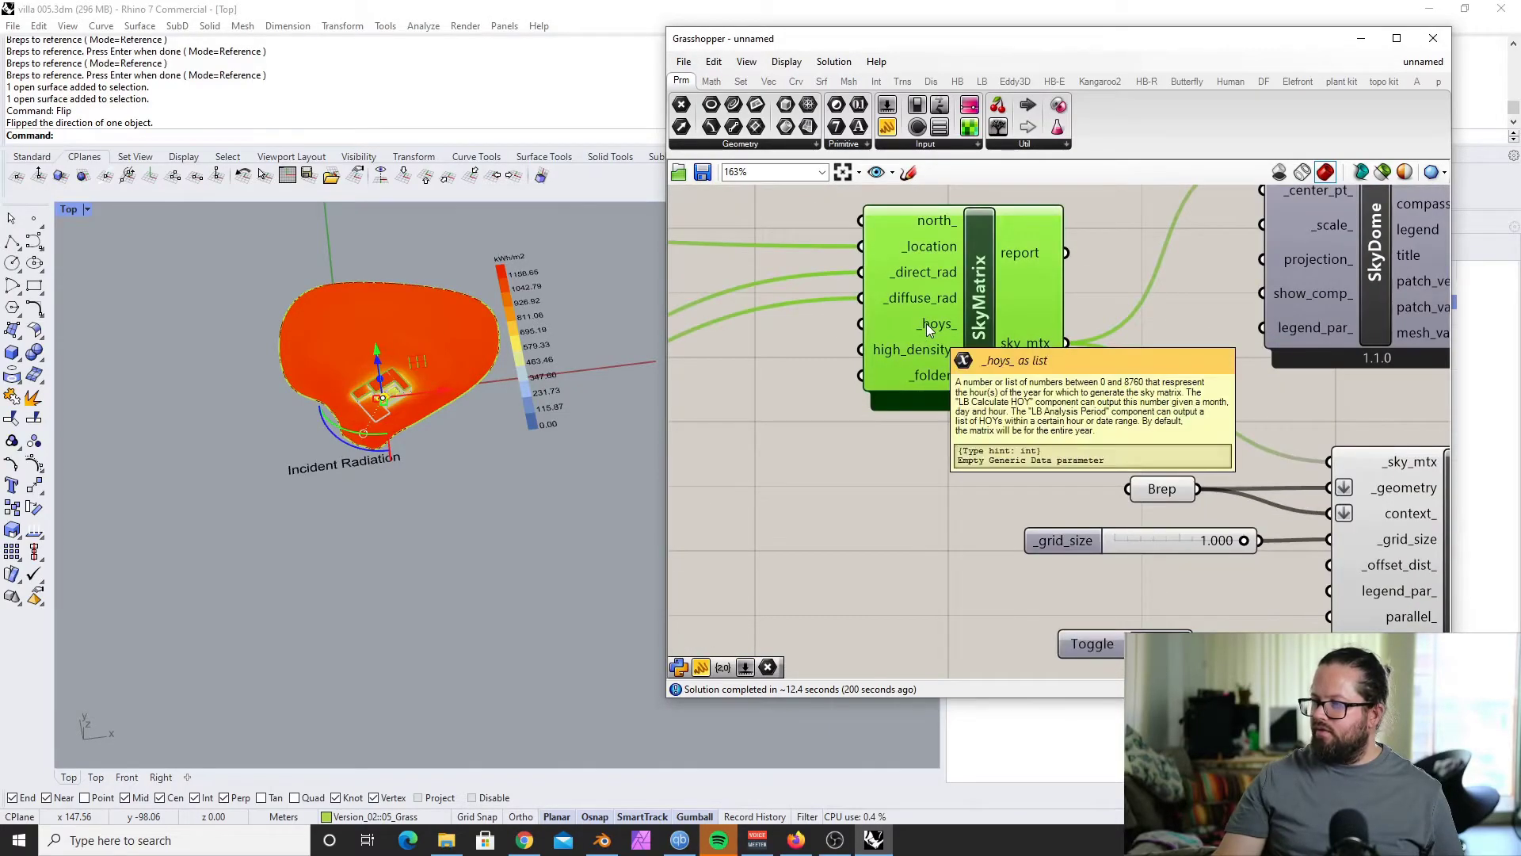
{"action": "mouse_move", "coordinate": [949, 331]}
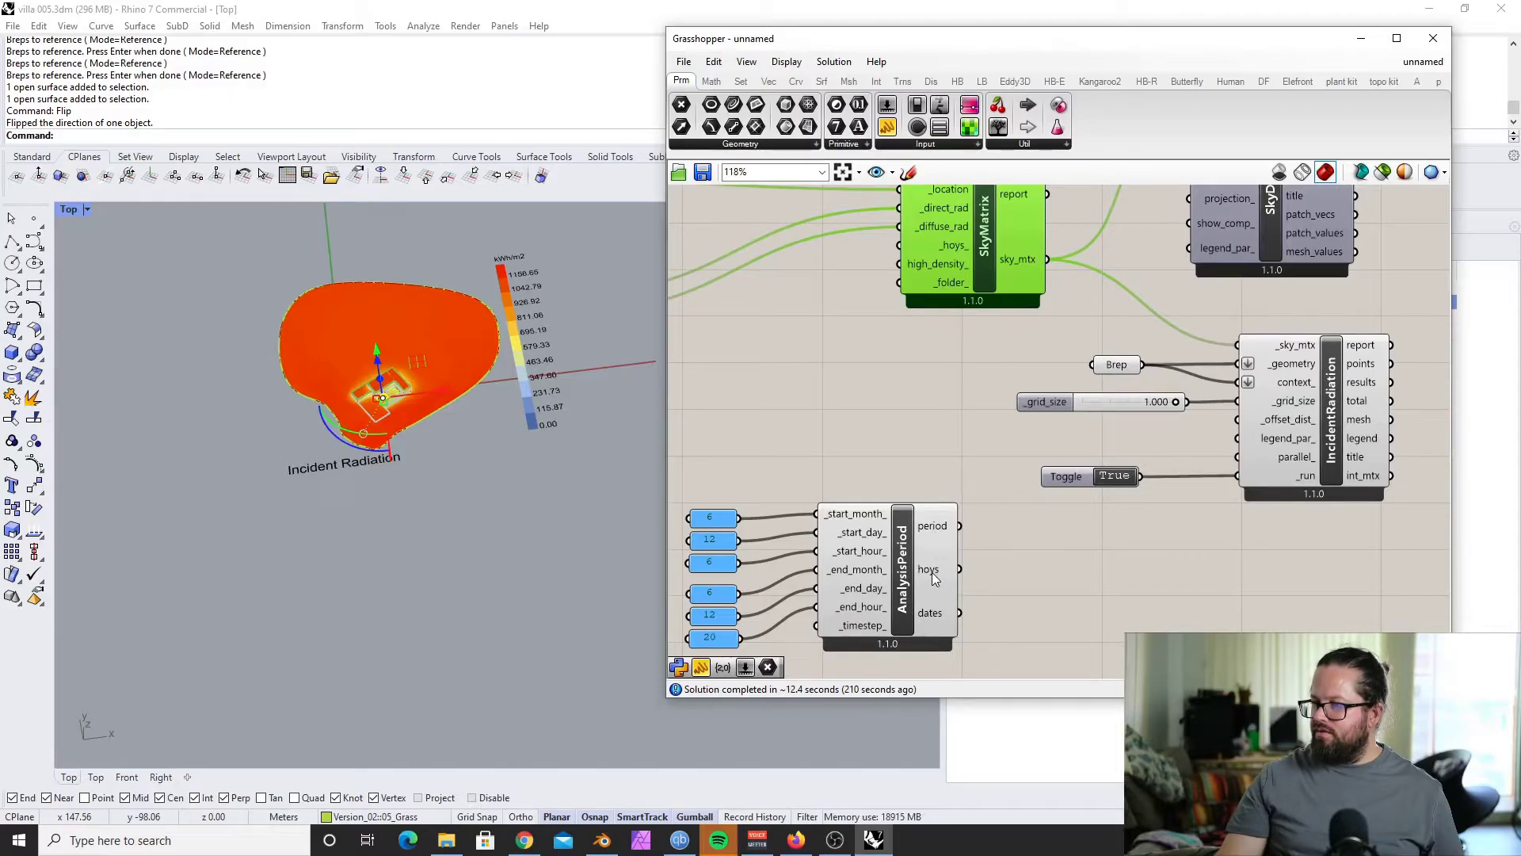
{"action": "scroll", "coordinate": [957, 577], "scroll_direction": "down", "scroll_amount": 2}
{"action": "left_click_drag", "start_coordinate": [932, 420], "coordinate": [911, 331]}
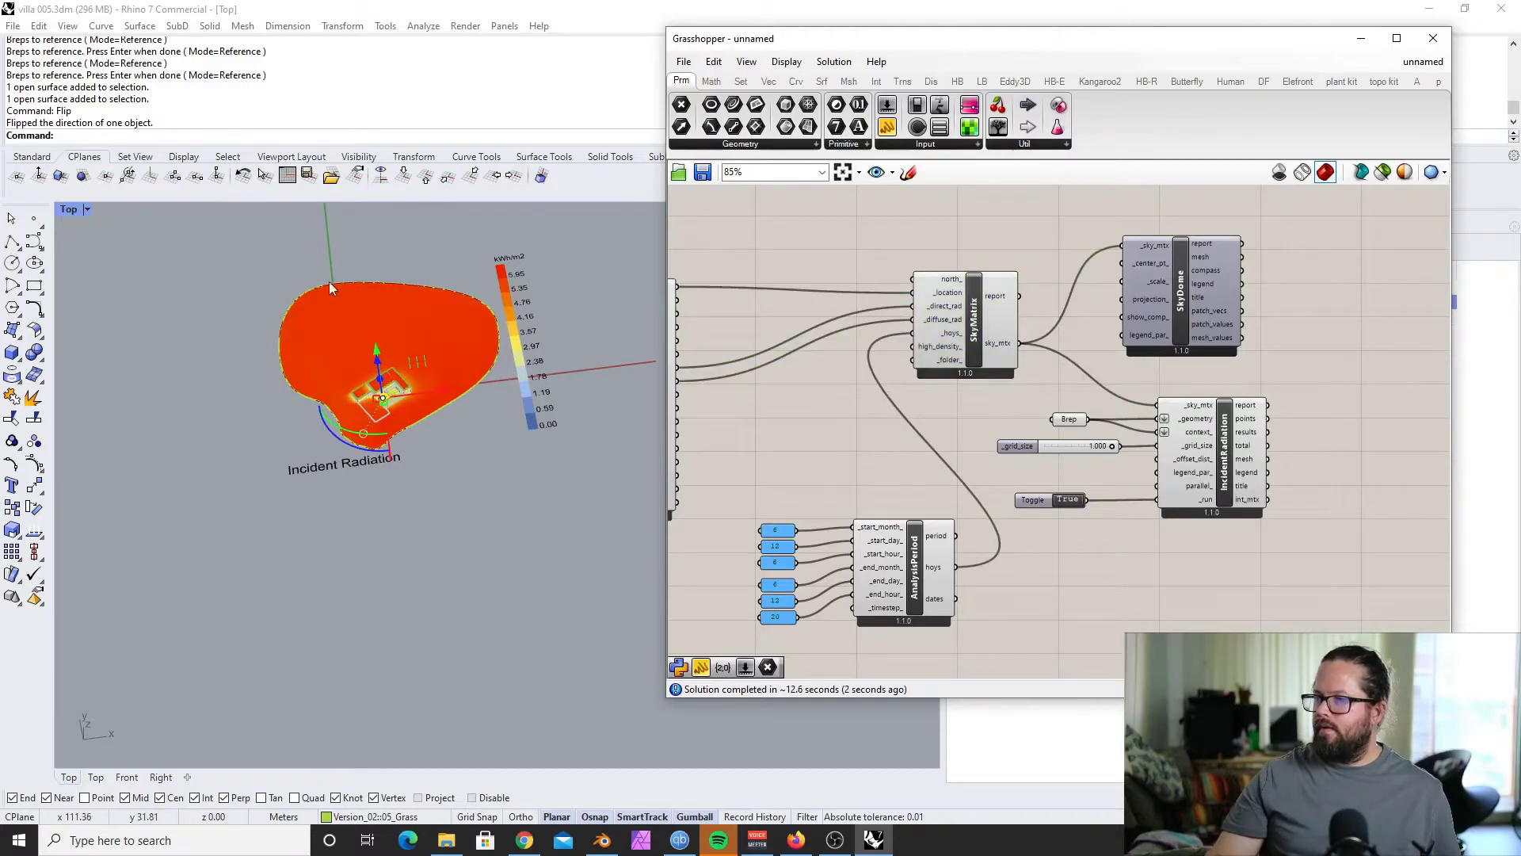
Step: Examine the recalculated incident radiation on the villa and its terrain, together with the legend, from several angles
{"action": "scroll", "coordinate": [571, 348], "scroll_direction": "up", "scroll_amount": 5}
{"action": "scroll", "coordinate": [570, 349], "scroll_direction": "down", "scroll_amount": 3}
{"action": "right_click_drag", "start_coordinate": [570, 349], "coordinate": [540, 225]}
{"action": "scroll", "coordinate": [540, 220], "scroll_direction": "up", "scroll_amount": 8}
{"action": "scroll", "coordinate": [541, 220], "scroll_direction": "down", "scroll_amount": 10}
{"action": "scroll", "coordinate": [541, 220], "scroll_direction": "up", "scroll_amount": 6}
{"action": "scroll", "coordinate": [543, 561], "scroll_direction": "down", "scroll_amount": 2}
{"action": "right_click_drag", "start_coordinate": [470, 528], "coordinate": [485, 490]}
{"action": "scroll", "coordinate": [912, 430], "scroll_direction": "up", "scroll_amount": 5}
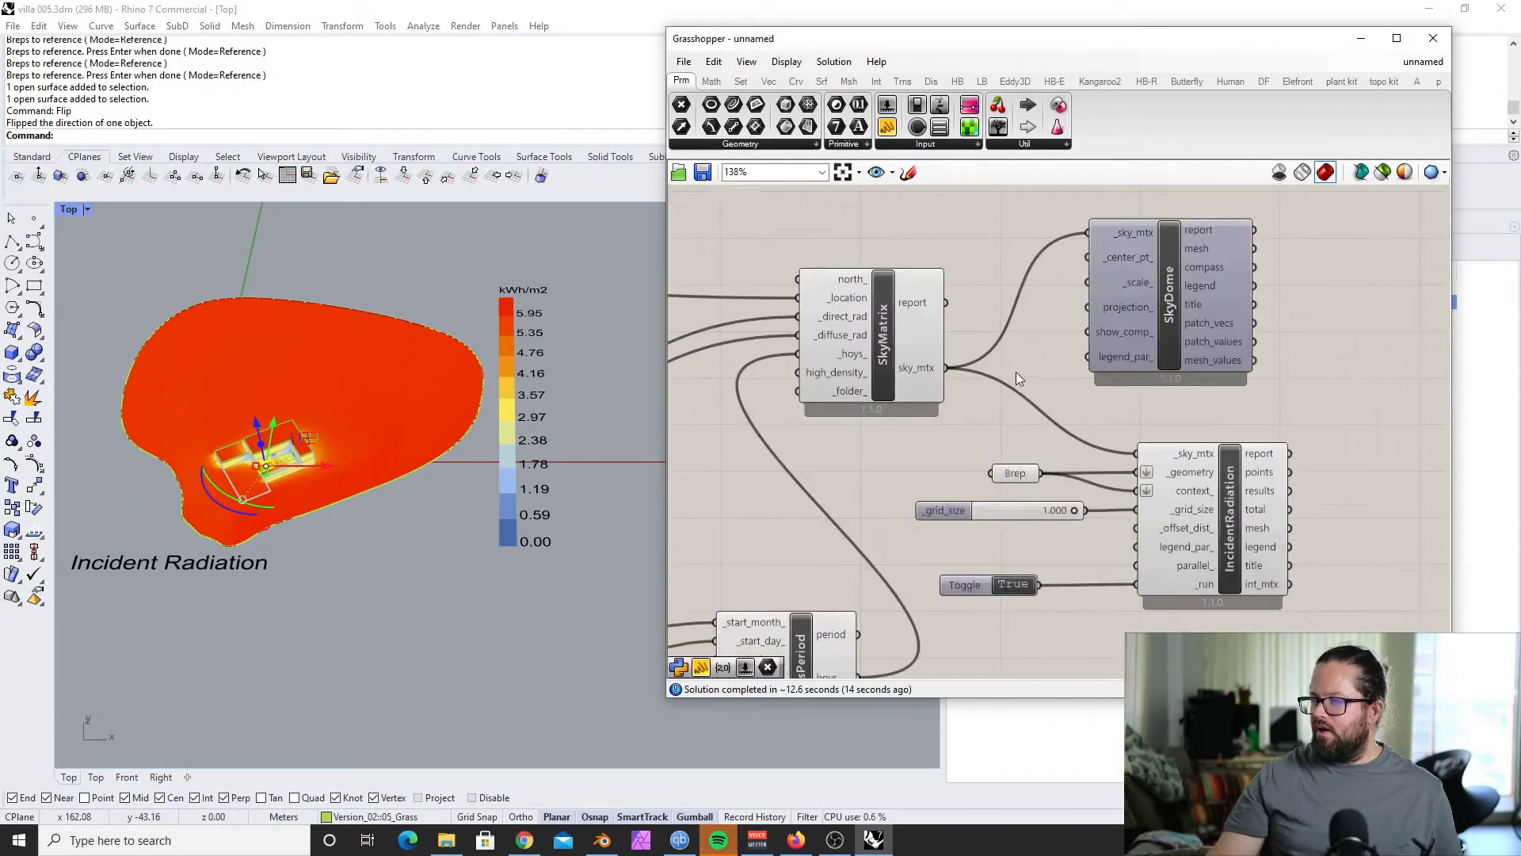
Step: Turn on the preview of the SkyDome component
{"action": "left_click", "coordinate": [1190, 273]}
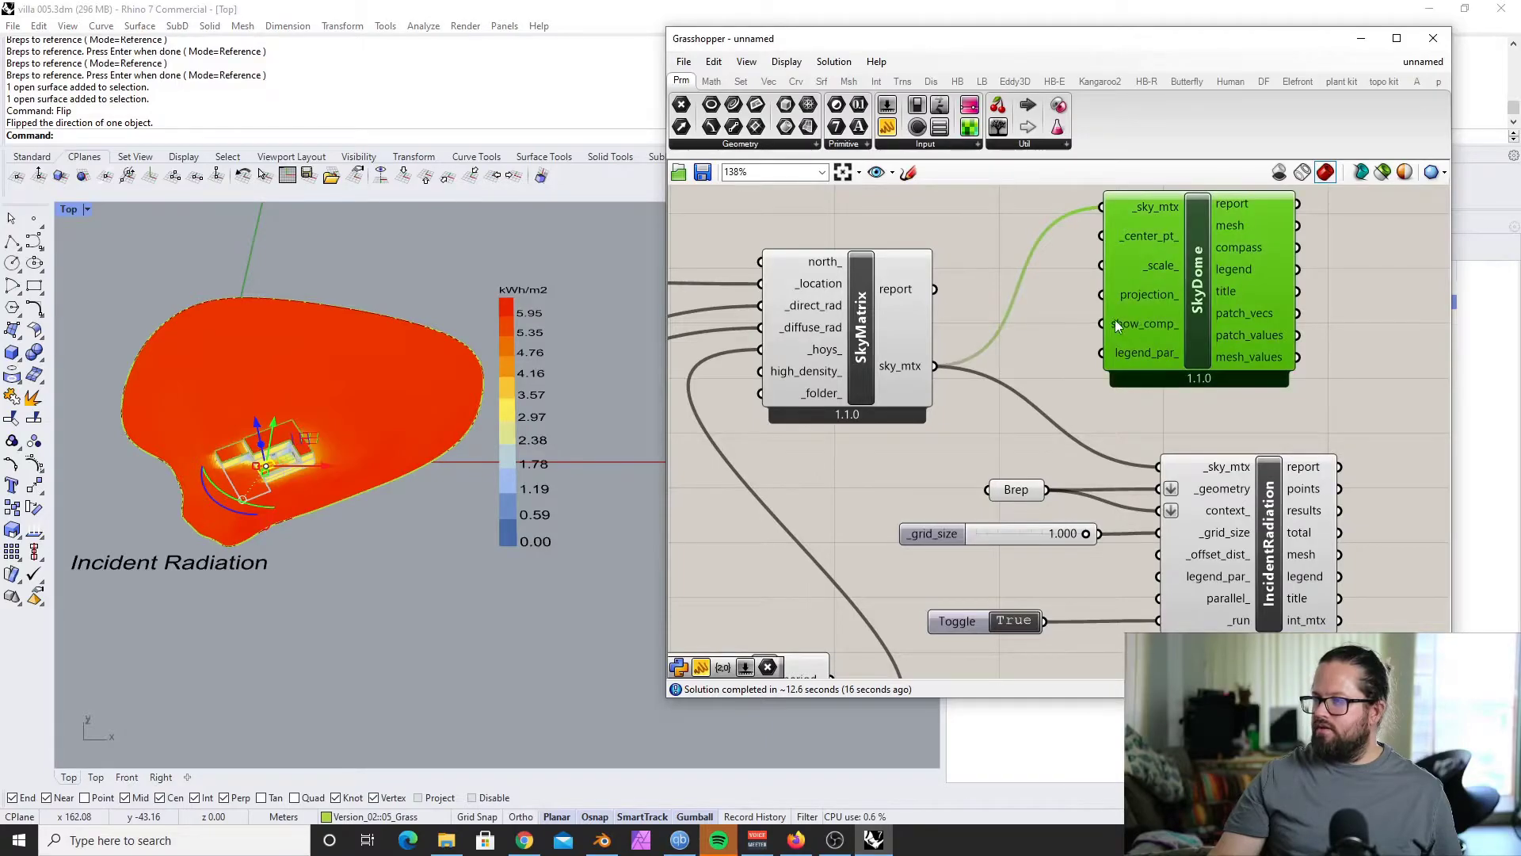
{"action": "scroll", "coordinate": [990, 312], "scroll_direction": "down", "scroll_amount": 3}
{"action": "scroll", "coordinate": [1201, 265], "scroll_direction": "up", "scroll_amount": 3}
Step: Examine the sky dome's radiation patches, compass and legend from all sides
{"action": "right_click_drag", "start_coordinate": [424, 554], "coordinate": [341, 555]}
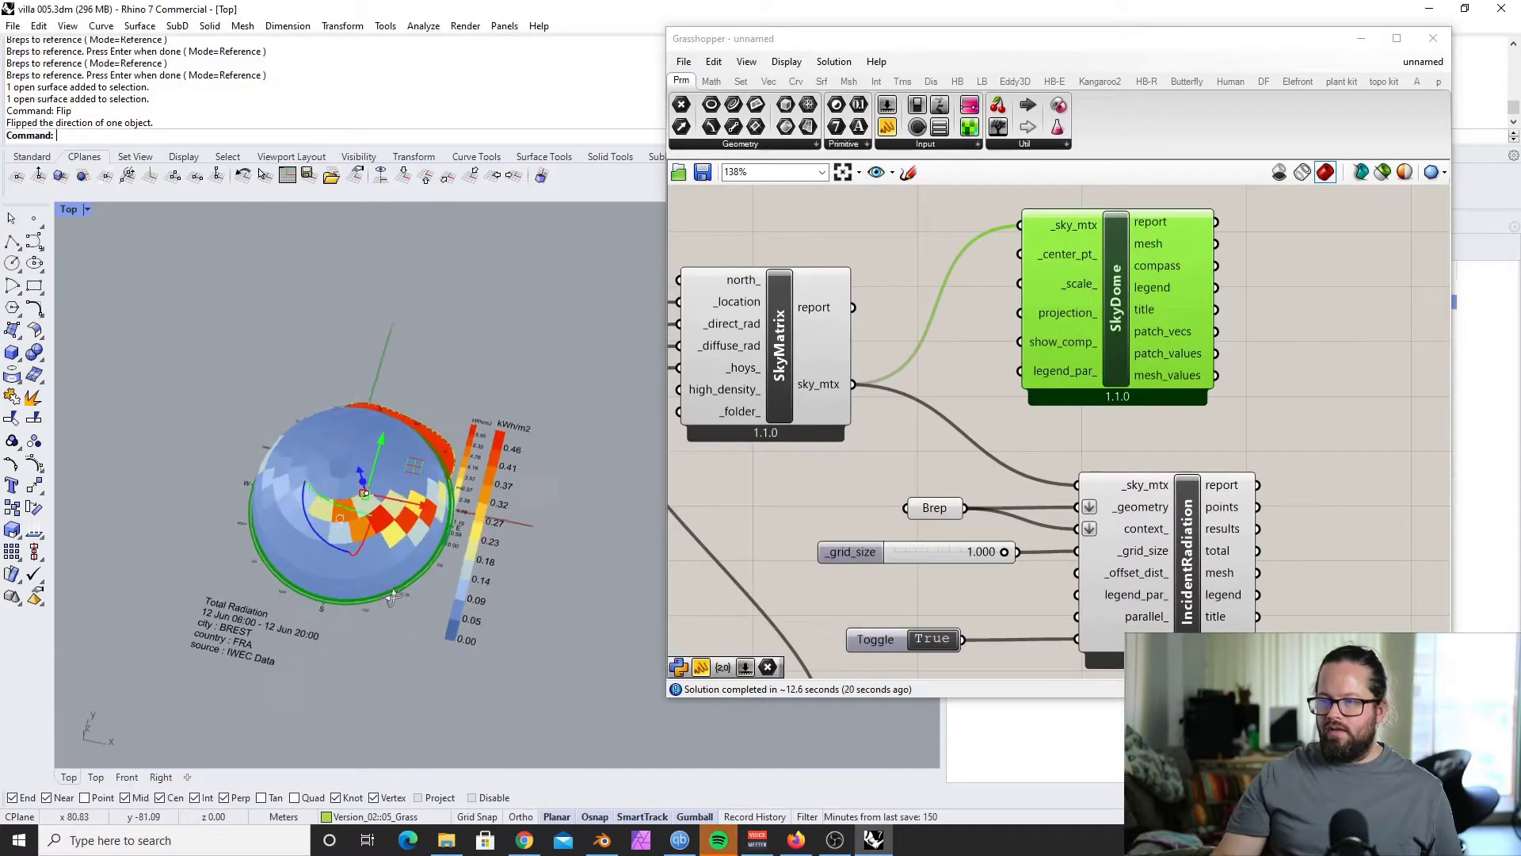
{"action": "scroll", "coordinate": [466, 432], "scroll_direction": "up", "scroll_amount": 6}
{"action": "scroll", "coordinate": [466, 431], "scroll_direction": "down", "scroll_amount": 4}
{"action": "right_click_drag", "start_coordinate": [484, 448], "coordinate": [585, 449]}
{"action": "scroll", "coordinate": [474, 479], "scroll_direction": "up", "scroll_amount": 4}
{"action": "scroll", "coordinate": [486, 462], "scroll_direction": "down", "scroll_amount": 3}
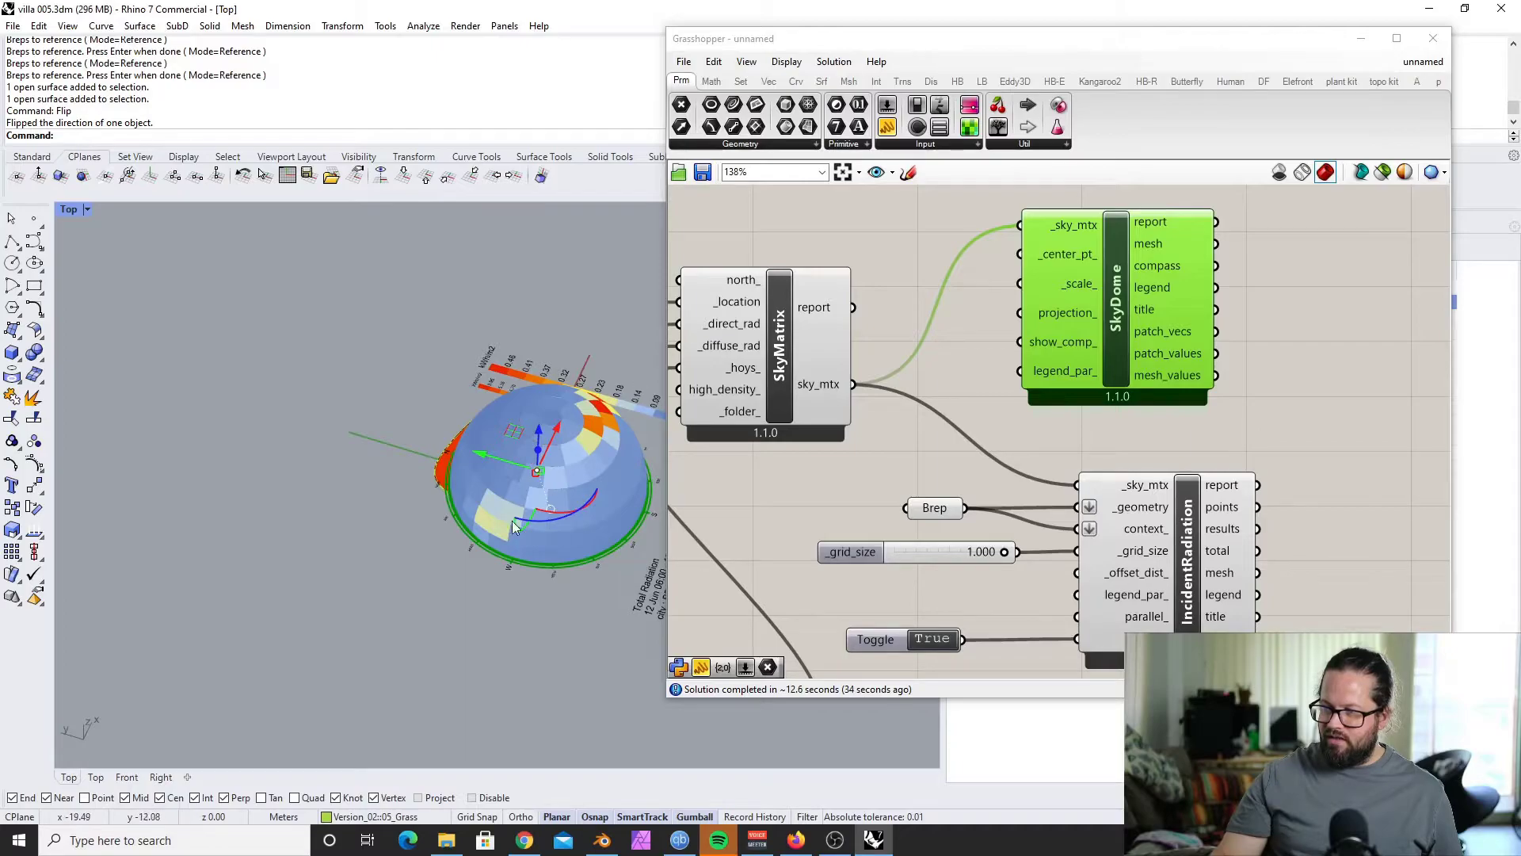
{"action": "right_click_drag", "start_coordinate": [520, 516], "coordinate": [506, 541]}
{"action": "scroll", "coordinate": [505, 540], "scroll_direction": "up", "scroll_amount": 4}
{"action": "right_click_drag", "start_coordinate": [416, 557], "coordinate": [497, 448]}
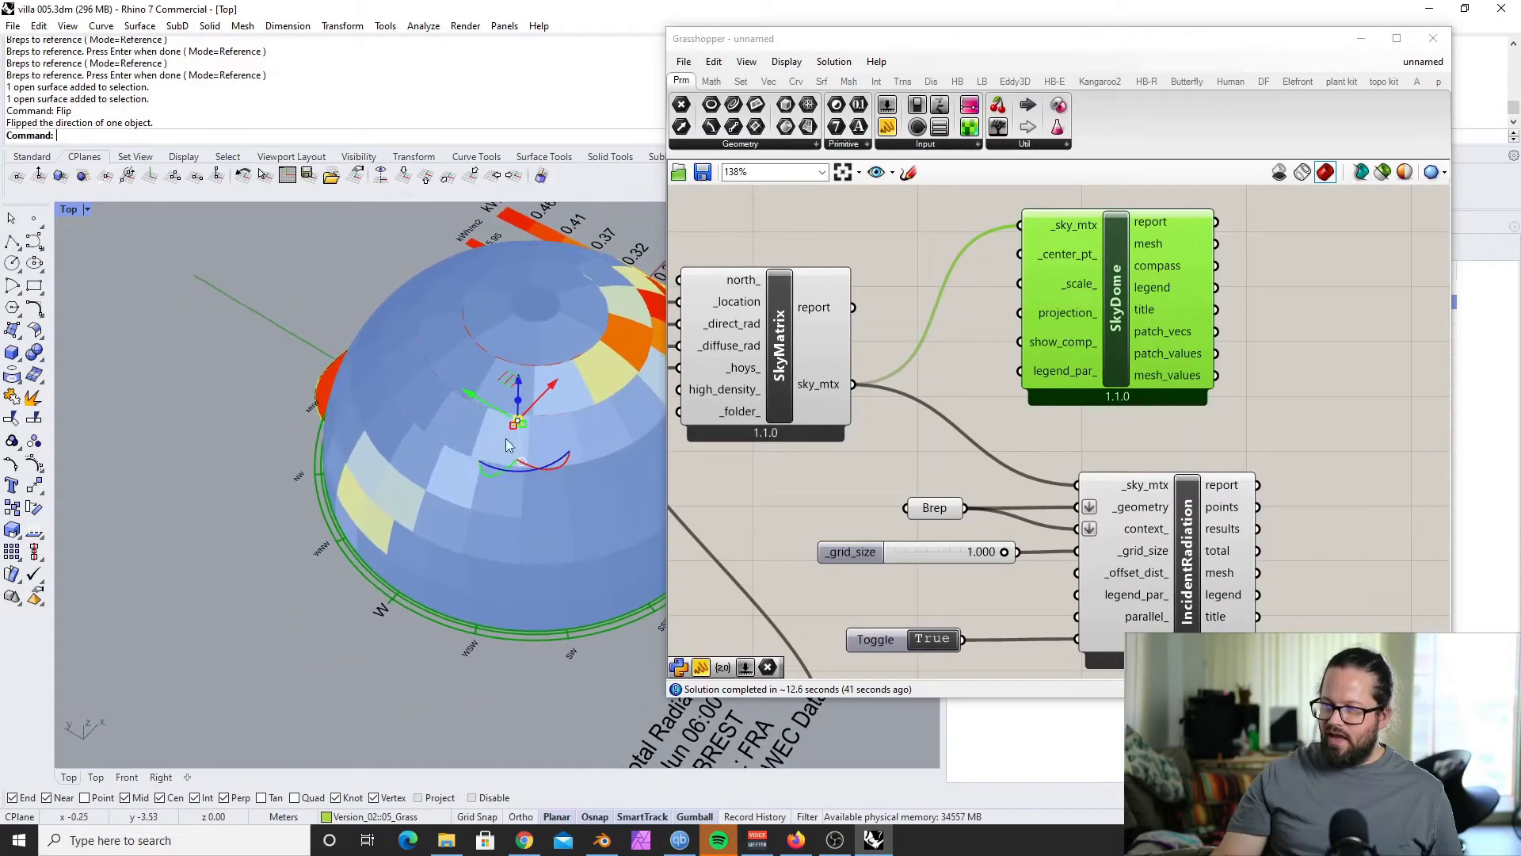
{"action": "right_click_drag", "start_coordinate": [381, 458], "coordinate": [472, 426]}
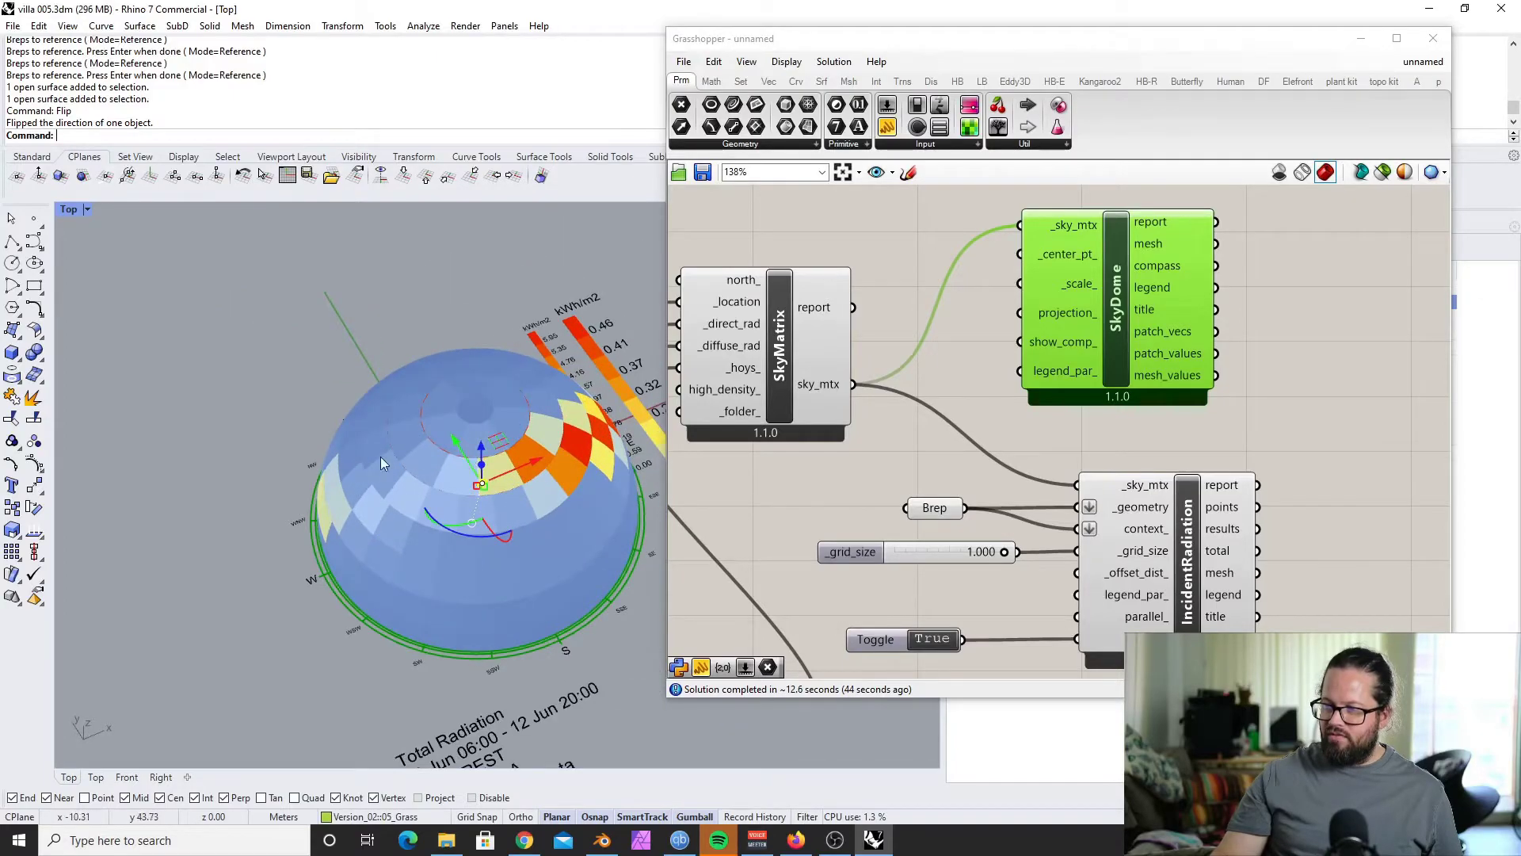
{"action": "right_click_drag", "start_coordinate": [521, 506], "coordinate": [428, 495]}
Step: Review the SkyMatrix connections and the direct and diffuse radiation outputs of ImportEPW that feed it
{"action": "left_click", "coordinate": [741, 469]}
{"action": "left_click", "coordinate": [779, 312]}
{"action": "scroll", "coordinate": [827, 336], "scroll_direction": "down", "scroll_amount": 9}
{"action": "scroll", "coordinate": [719, 355], "scroll_direction": "up", "scroll_amount": 7}
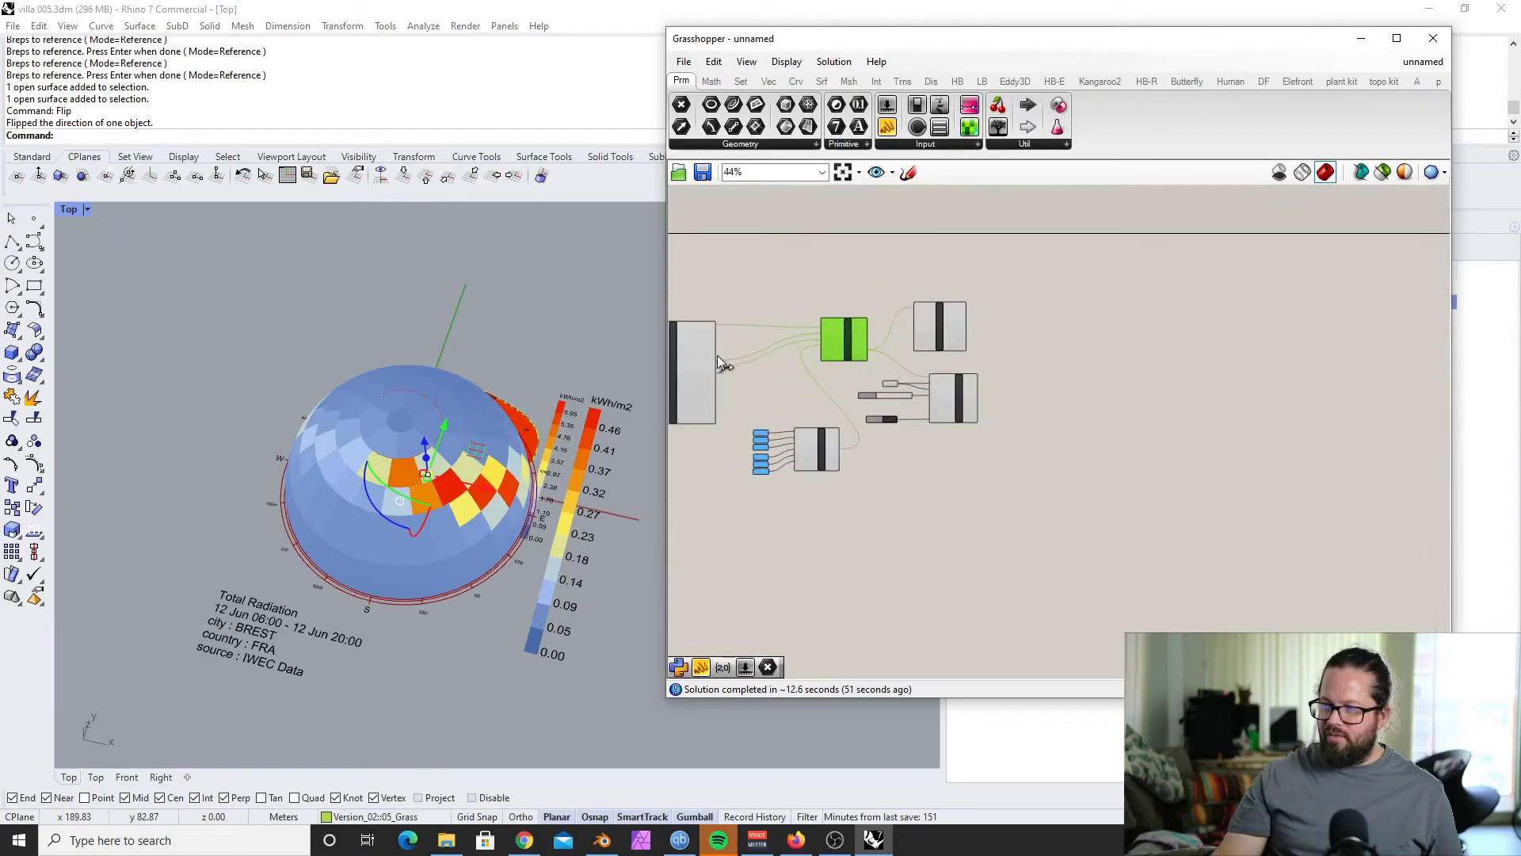
{"action": "scroll", "coordinate": [789, 372], "scroll_direction": "down", "scroll_amount": 3}
{"action": "scroll", "coordinate": [681, 384], "scroll_direction": "up", "scroll_amount": 3}
{"action": "right_click_drag", "start_coordinate": [474, 507], "coordinate": [609, 465]}
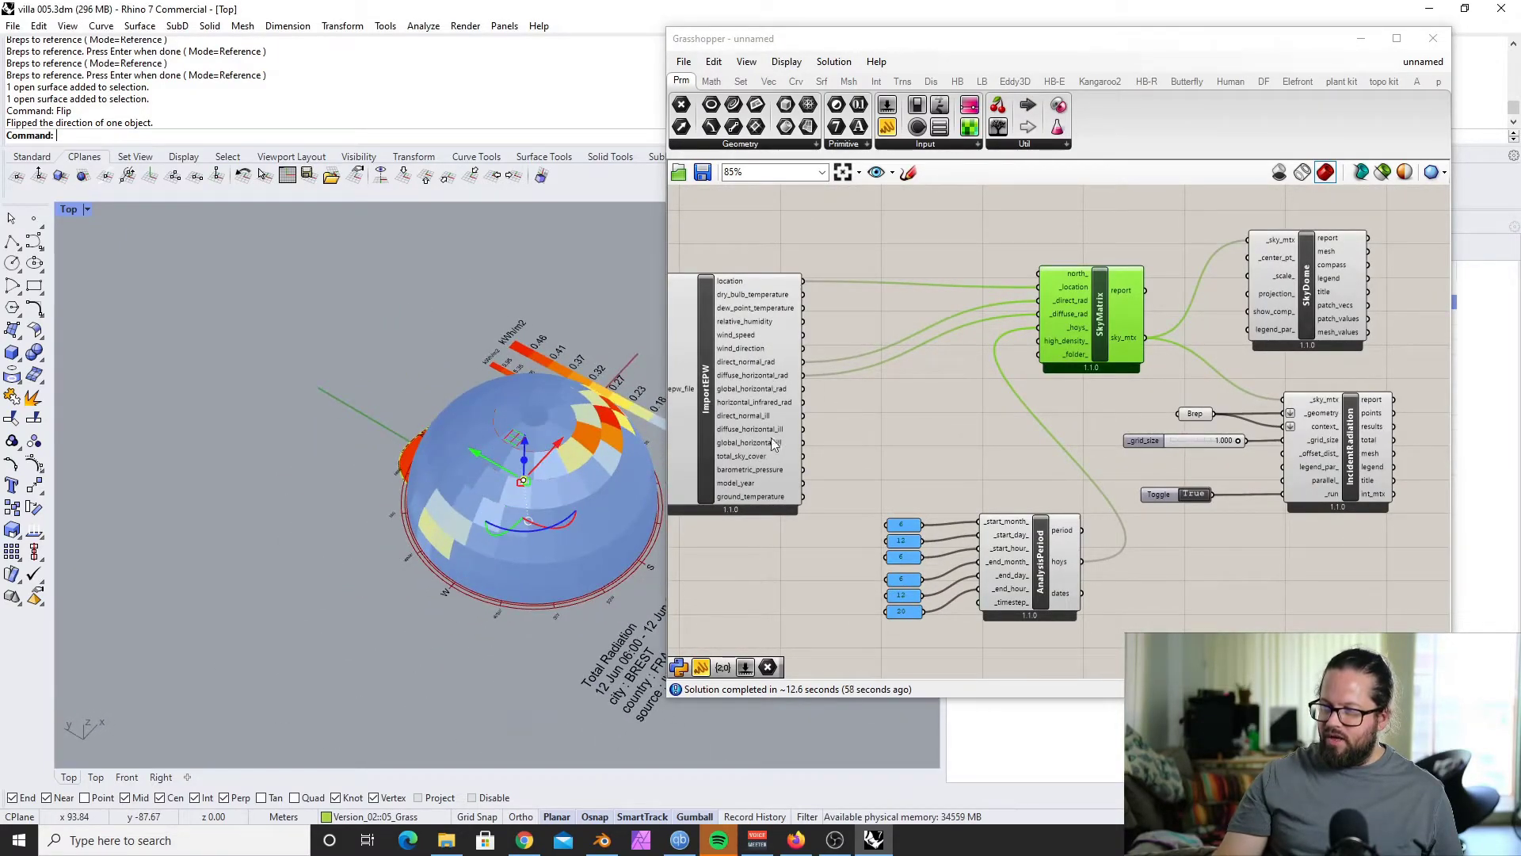
{"action": "left_click", "coordinate": [701, 321]}
{"action": "scroll", "coordinate": [753, 371], "scroll_direction": "up", "scroll_amount": 3}
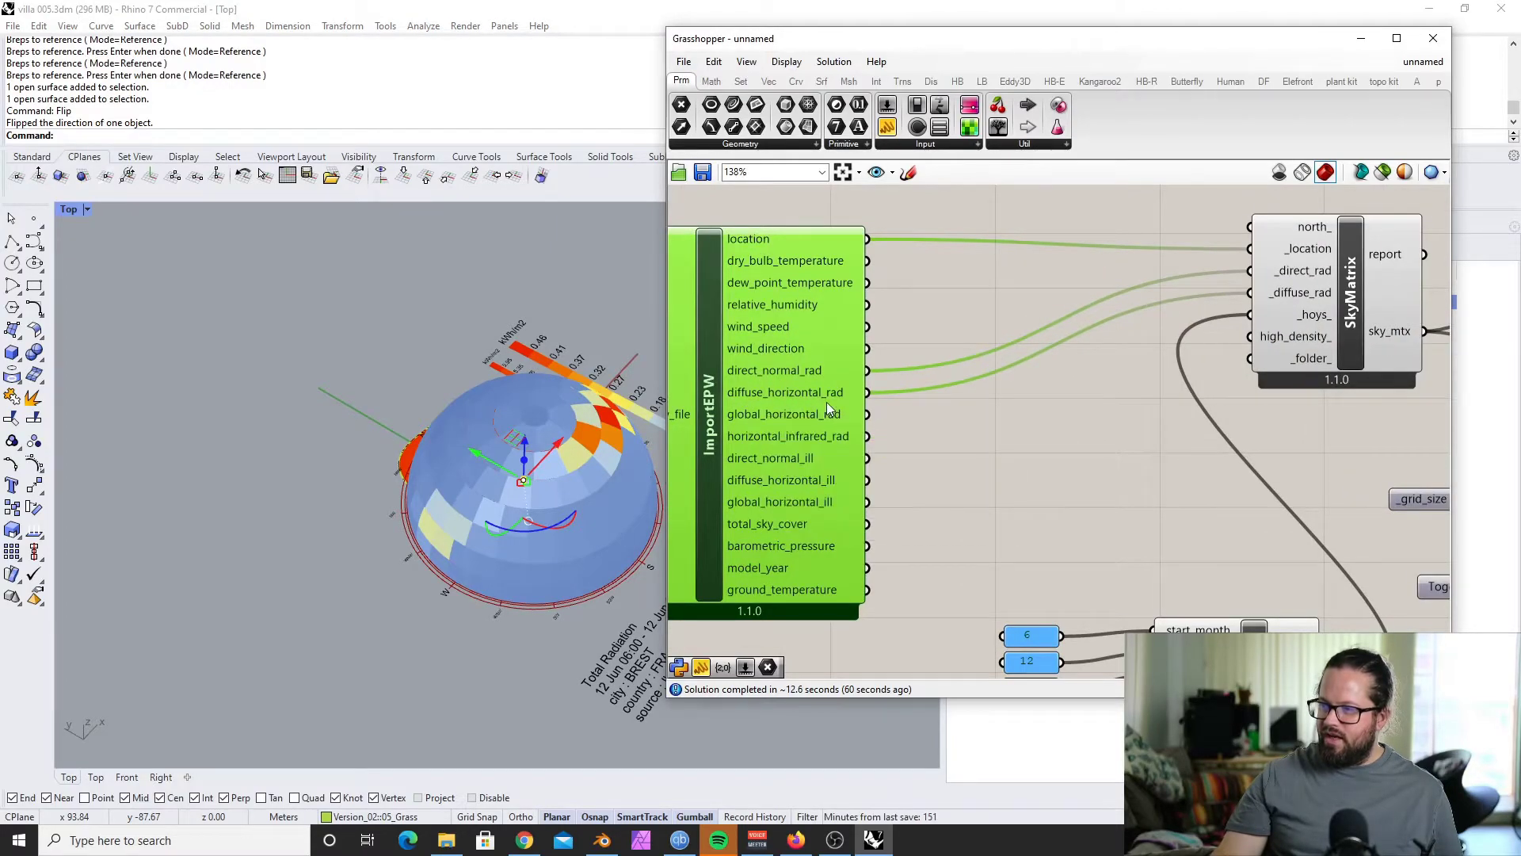
{"action": "mouse_move", "coordinate": [825, 401]}
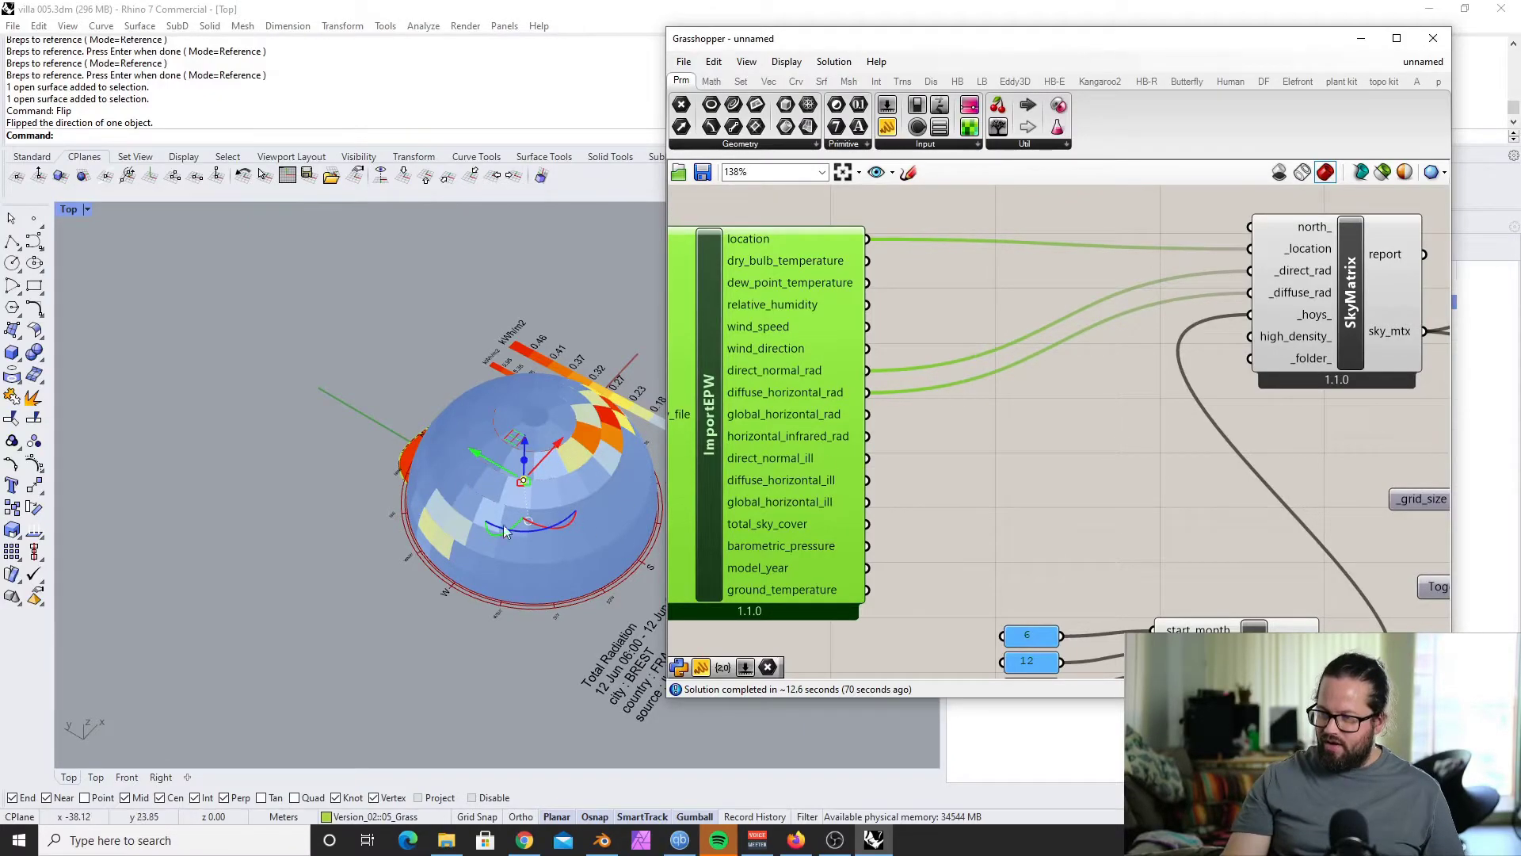
Step: Inspect the sky dome's patch resolution and compare it with the SkyMatrix settings
{"action": "right_click_drag", "start_coordinate": [583, 461], "coordinate": [465, 471]}
{"action": "scroll", "coordinate": [356, 540], "scroll_direction": "down", "scroll_amount": 4}
{"action": "right_click_drag", "start_coordinate": [466, 471], "coordinate": [461, 473], "text": "ctrl+shift"}
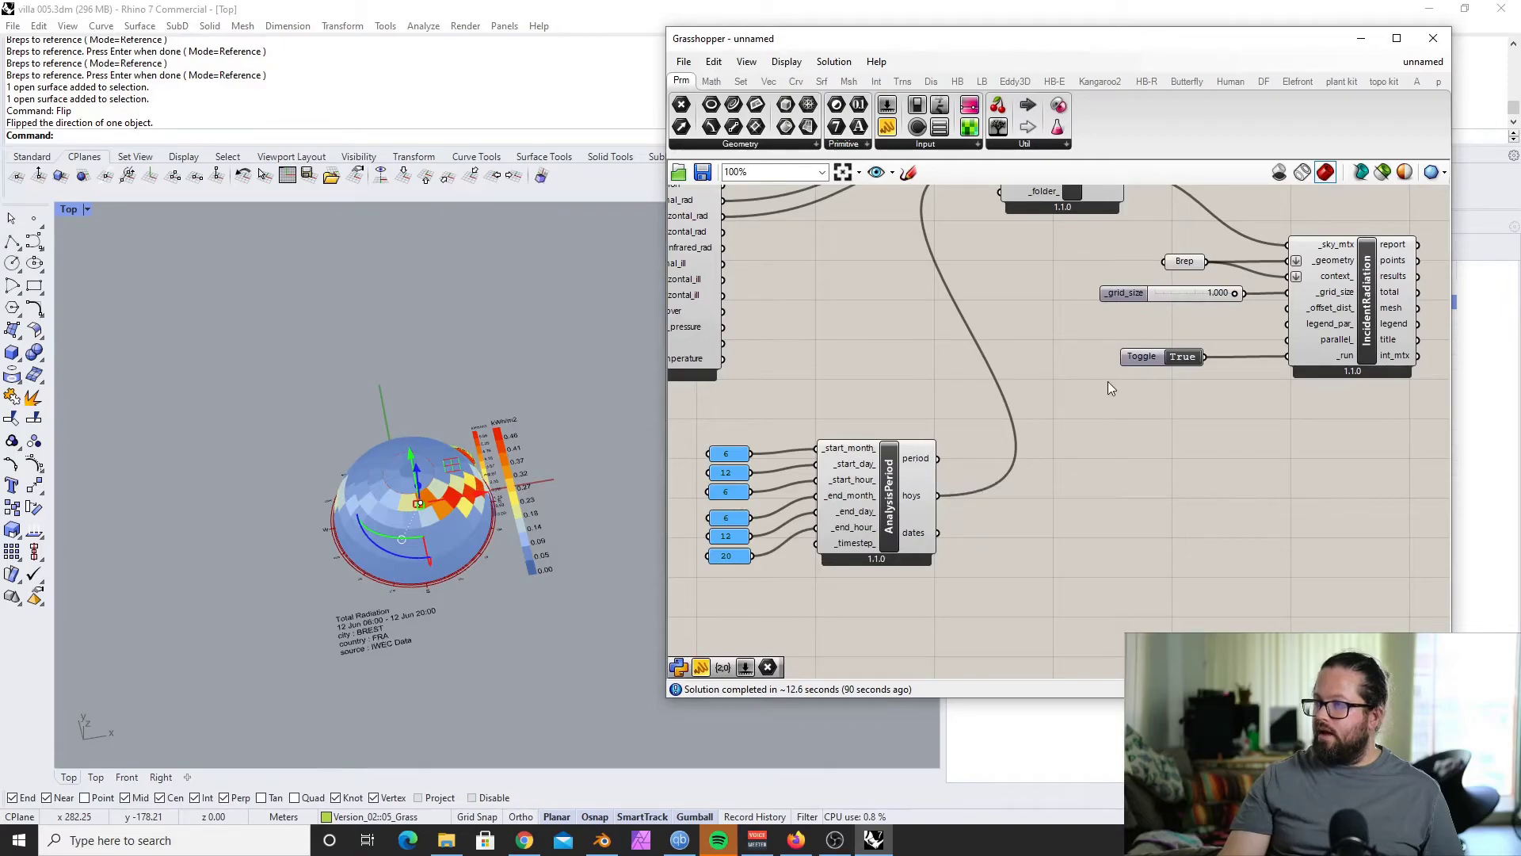
{"action": "scroll", "coordinate": [1113, 349], "scroll_direction": "down", "scroll_amount": 4}
{"action": "scroll", "coordinate": [1124, 296], "scroll_direction": "up", "scroll_amount": 6}
{"action": "scroll", "coordinate": [983, 292], "scroll_direction": "down", "scroll_amount": 2}
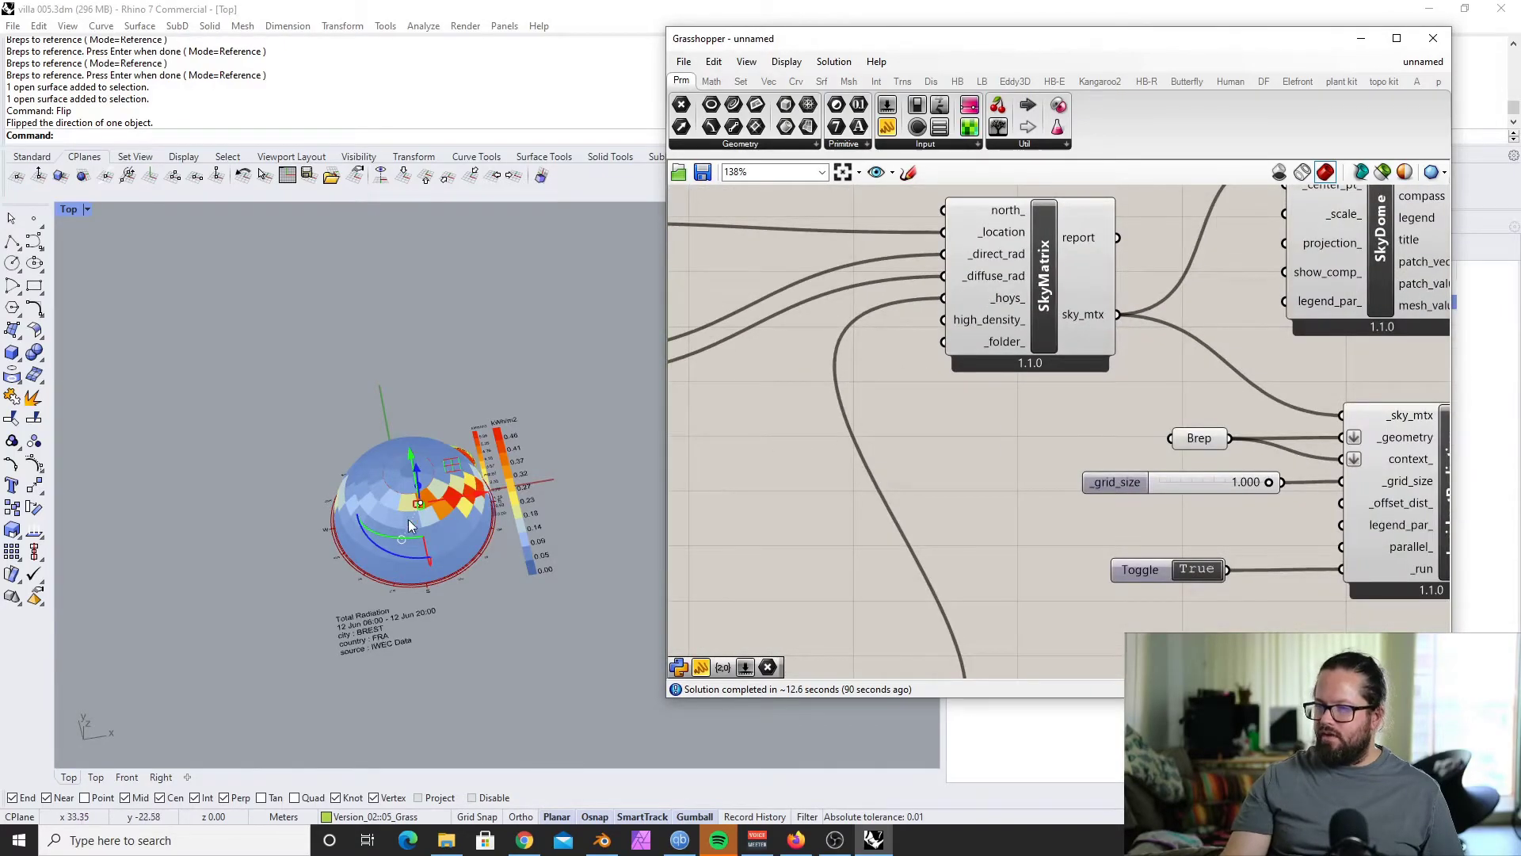
{"action": "scroll", "coordinate": [428, 511], "scroll_direction": "up", "scroll_amount": 6}
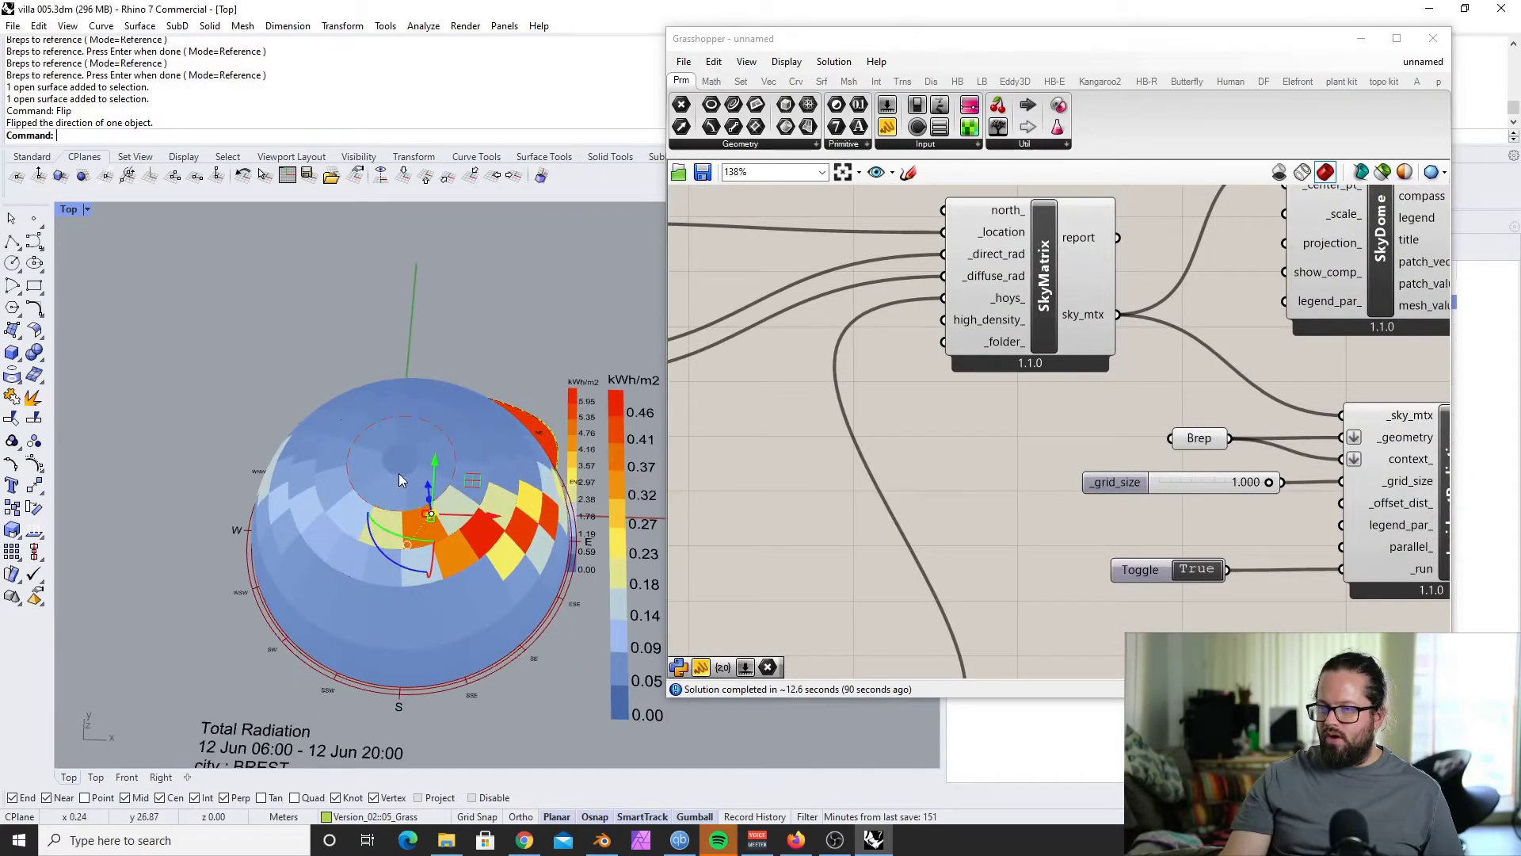
Step: Duplicate the True toggle beside SkyMatrix and connect it to the high_density_ input
{"action": "scroll", "coordinate": [826, 426], "scroll_direction": "down", "scroll_amount": 1}
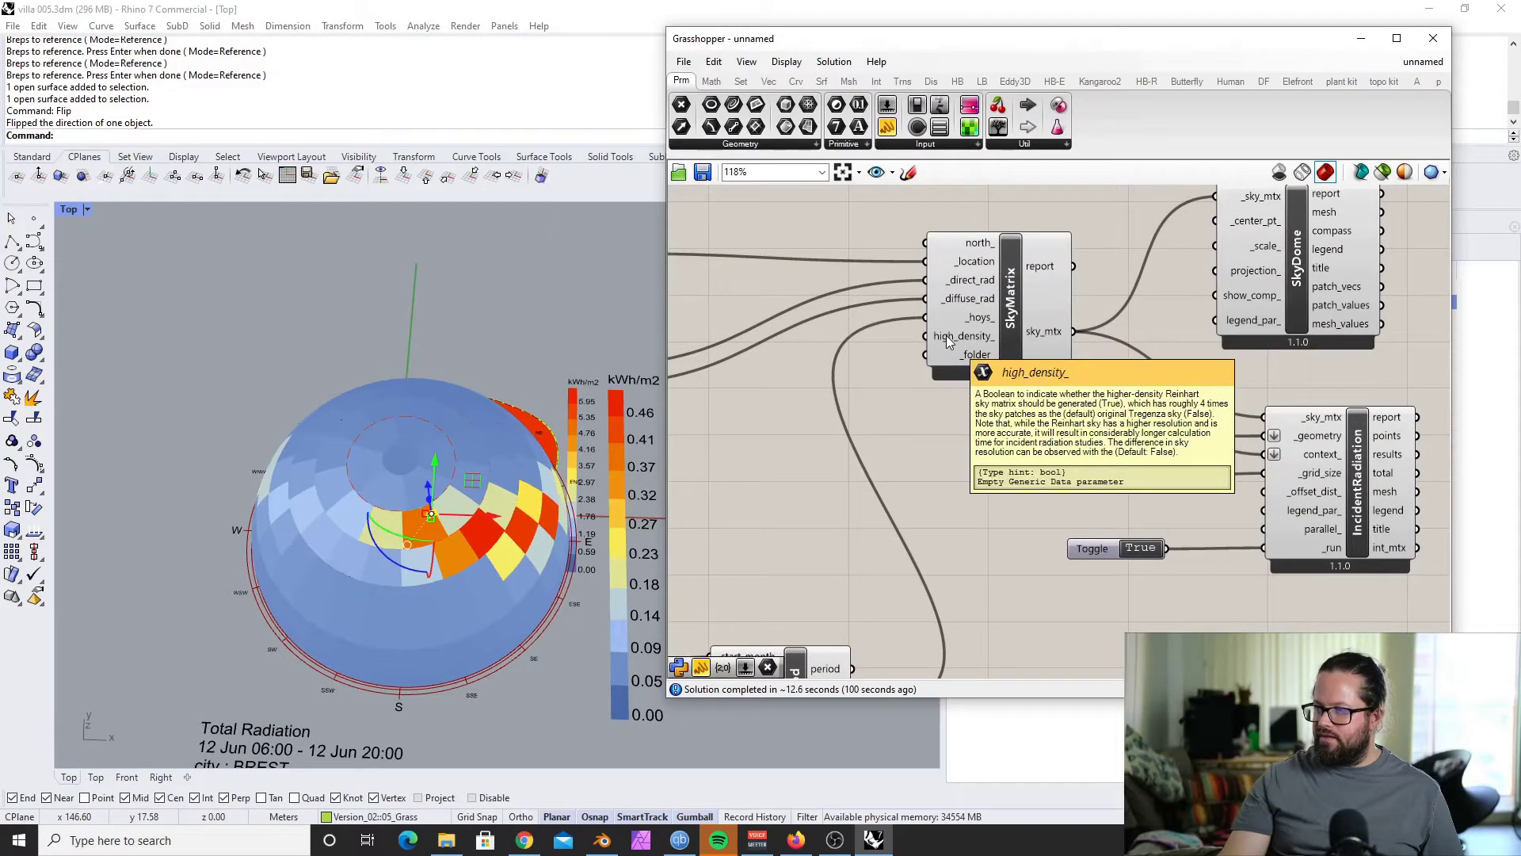
{"action": "key", "text": "ctrl+v"}
{"action": "left_click_drag", "start_coordinate": [759, 401], "coordinate": [863, 436]}
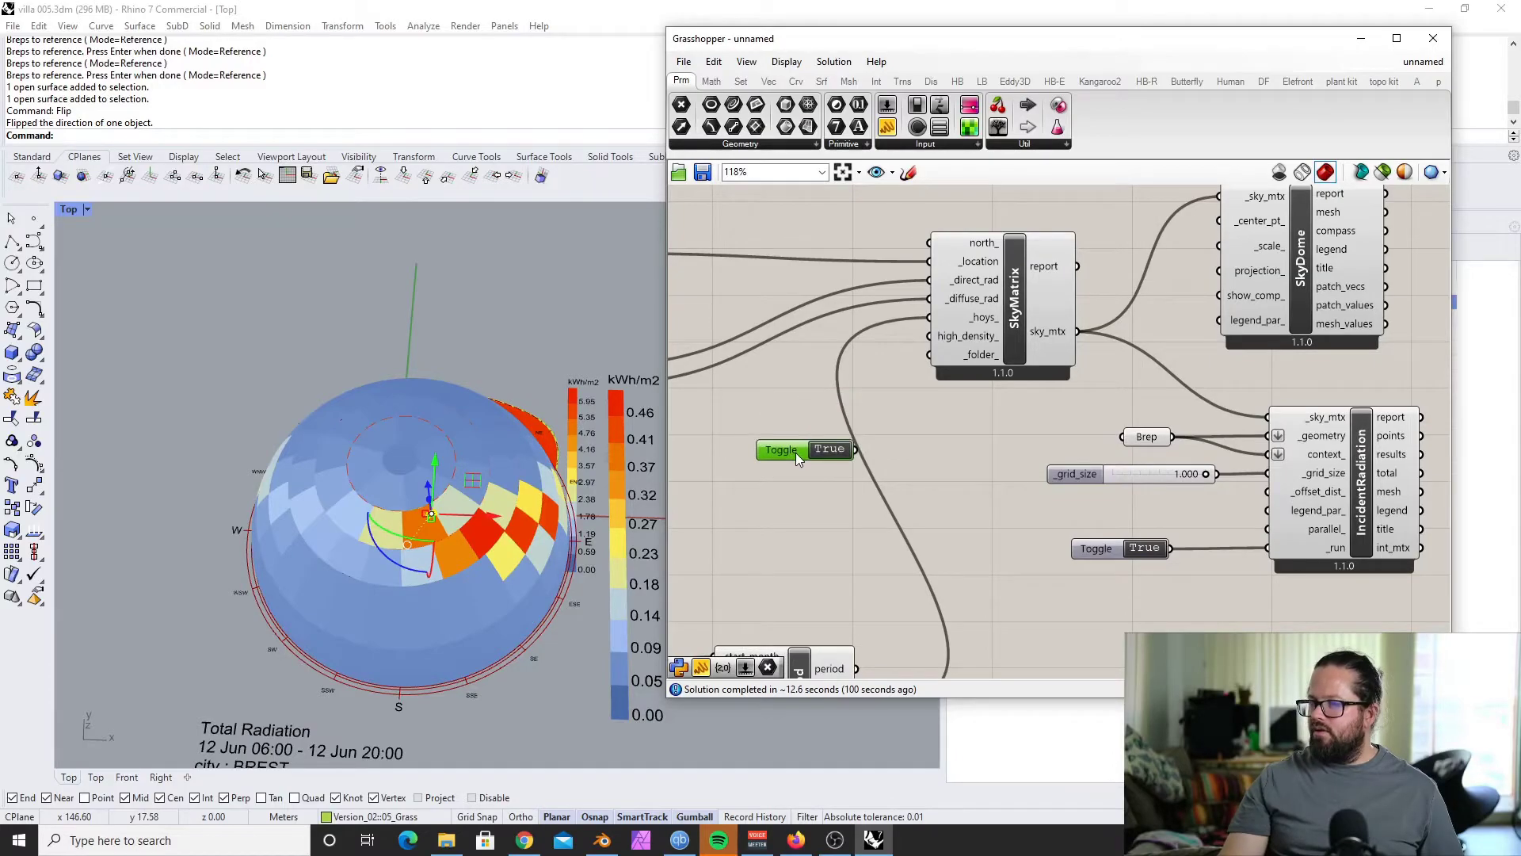
{"action": "scroll", "coordinate": [796, 453], "scroll_direction": "up", "scroll_amount": 3}
{"action": "left_click_drag", "start_coordinate": [710, 519], "coordinate": [736, 482]}
{"action": "left_click_drag", "start_coordinate": [830, 484], "coordinate": [933, 326]}
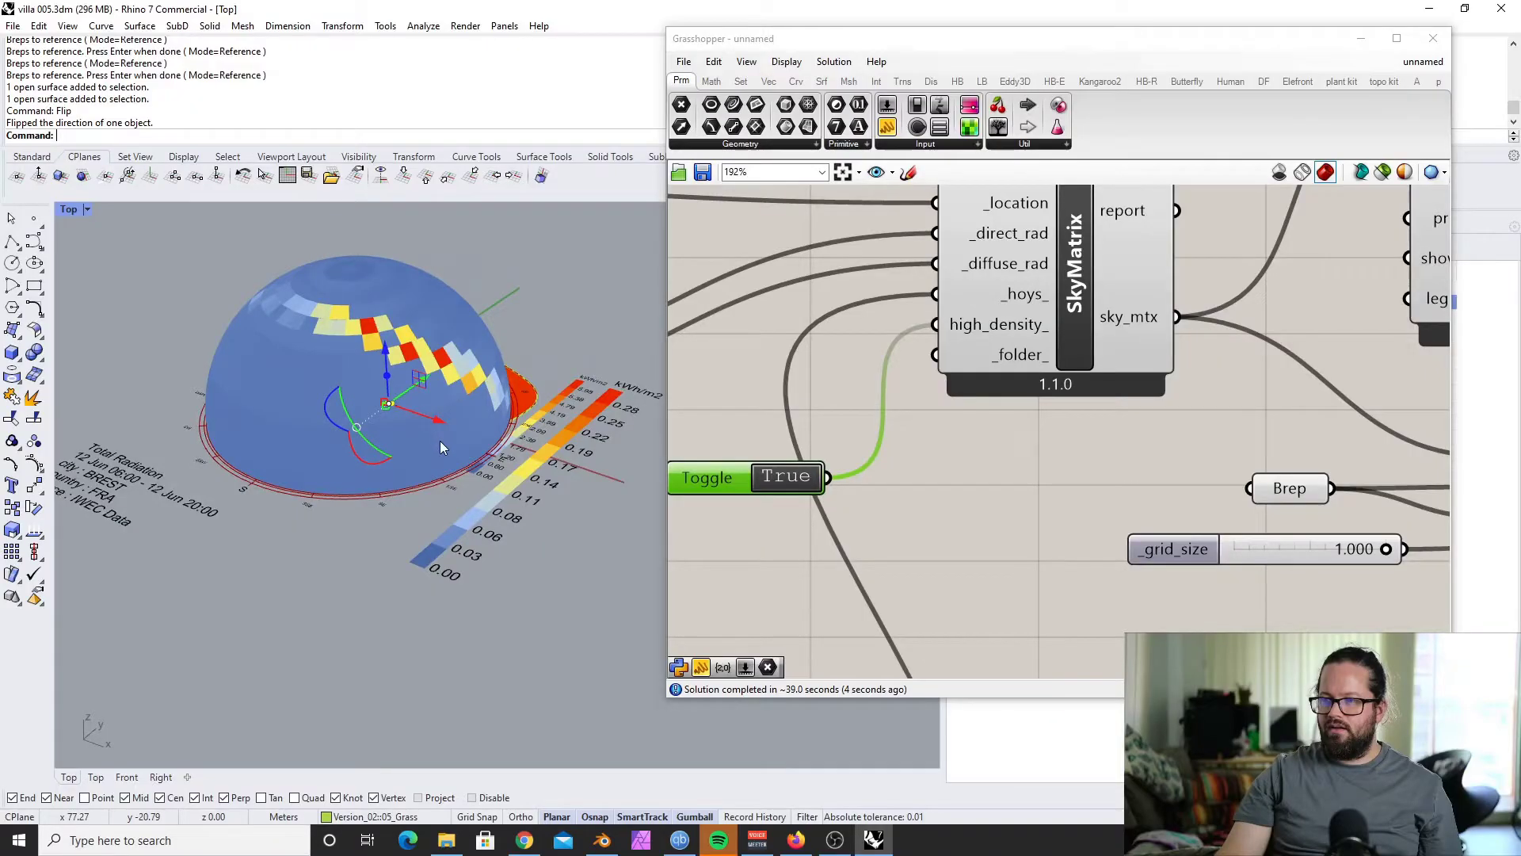
Step: Examine the high-density sky dome, the radiation result and the AnalysisPeriod group's connection to SkyMatrix
{"action": "right_click_drag", "start_coordinate": [333, 444], "coordinate": [432, 419]}
{"action": "right_click_drag", "start_coordinate": [318, 339], "coordinate": [360, 364]}
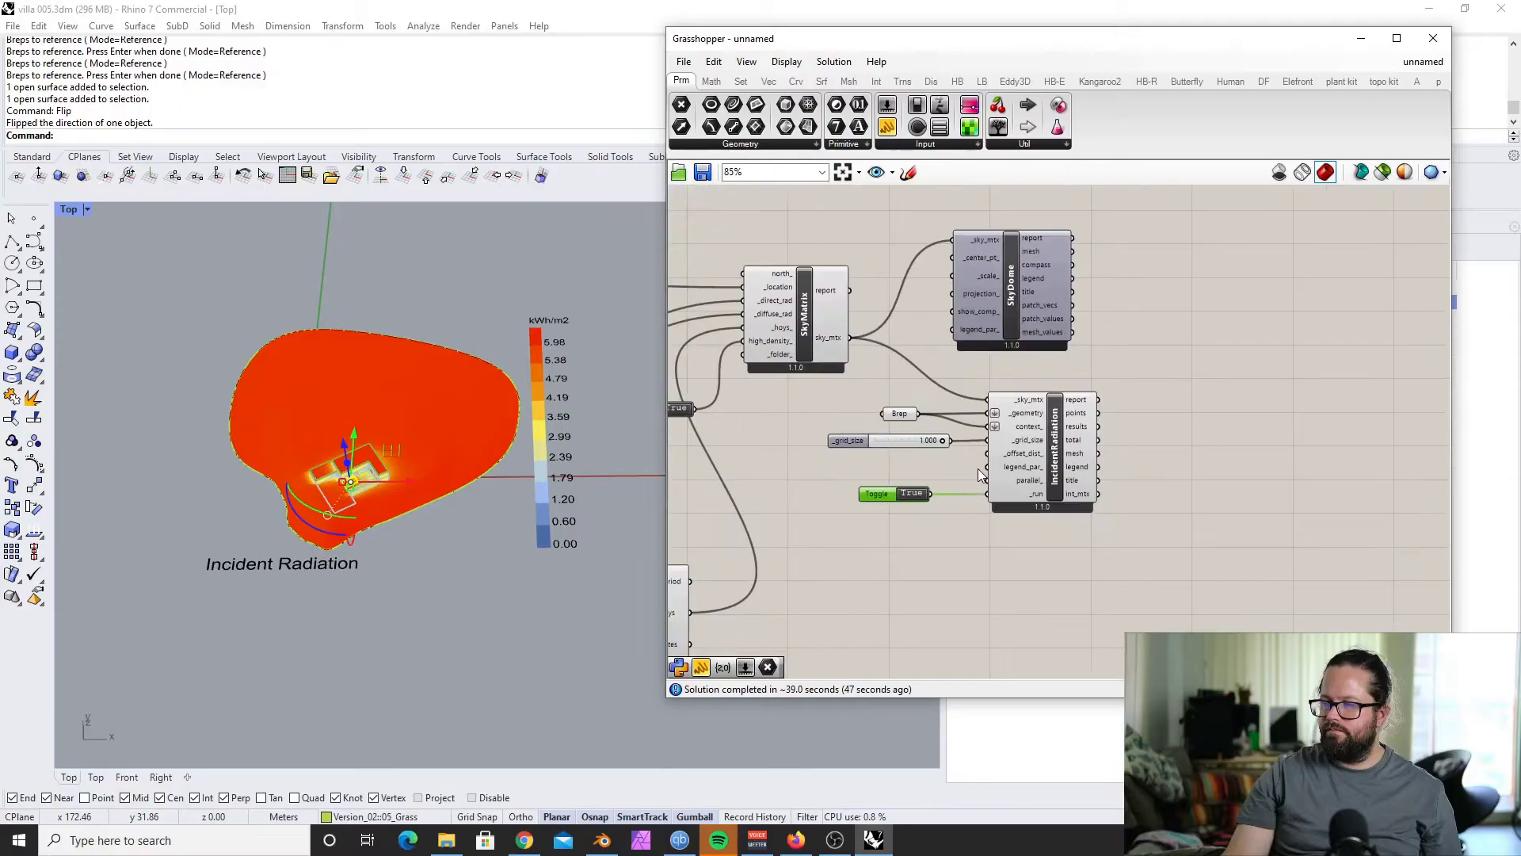
{"action": "scroll", "coordinate": [980, 474], "scroll_direction": "down", "scroll_amount": 3}
{"action": "scroll", "coordinate": [869, 501], "scroll_direction": "up", "scroll_amount": 2}
{"action": "left_click_drag", "start_coordinate": [733, 456], "coordinate": [1022, 615]}
{"action": "scroll", "coordinate": [930, 492], "scroll_direction": "down", "scroll_amount": 3}
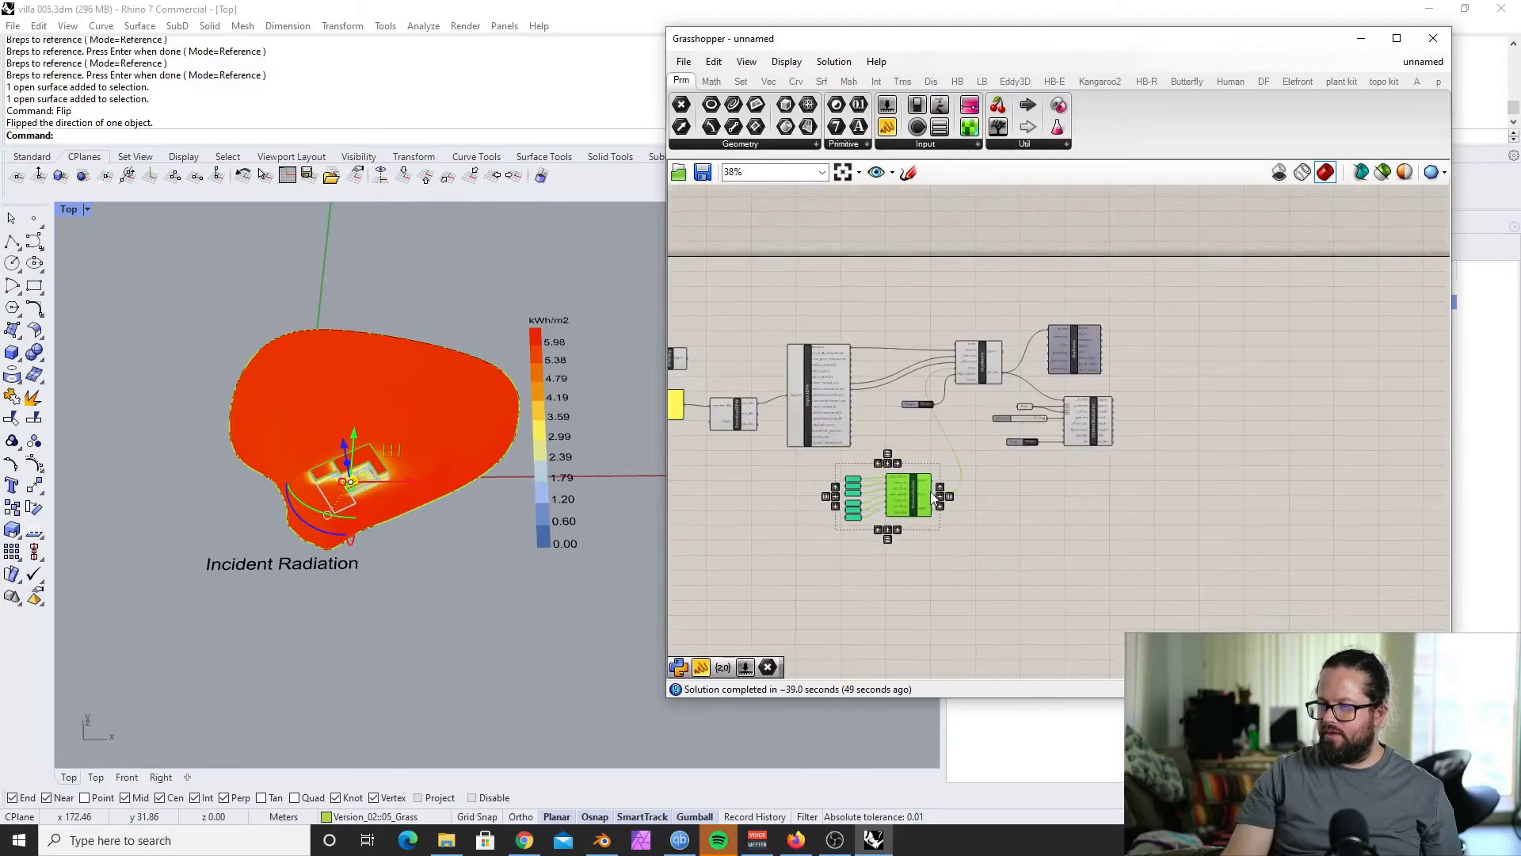
{"action": "scroll", "coordinate": [930, 491], "scroll_direction": "up", "scroll_amount": 2}
{"action": "scroll", "coordinate": [1024, 360], "scroll_direction": "up", "scroll_amount": 1}
{"action": "scroll", "coordinate": [1024, 360], "scroll_direction": "up", "scroll_amount": 3}
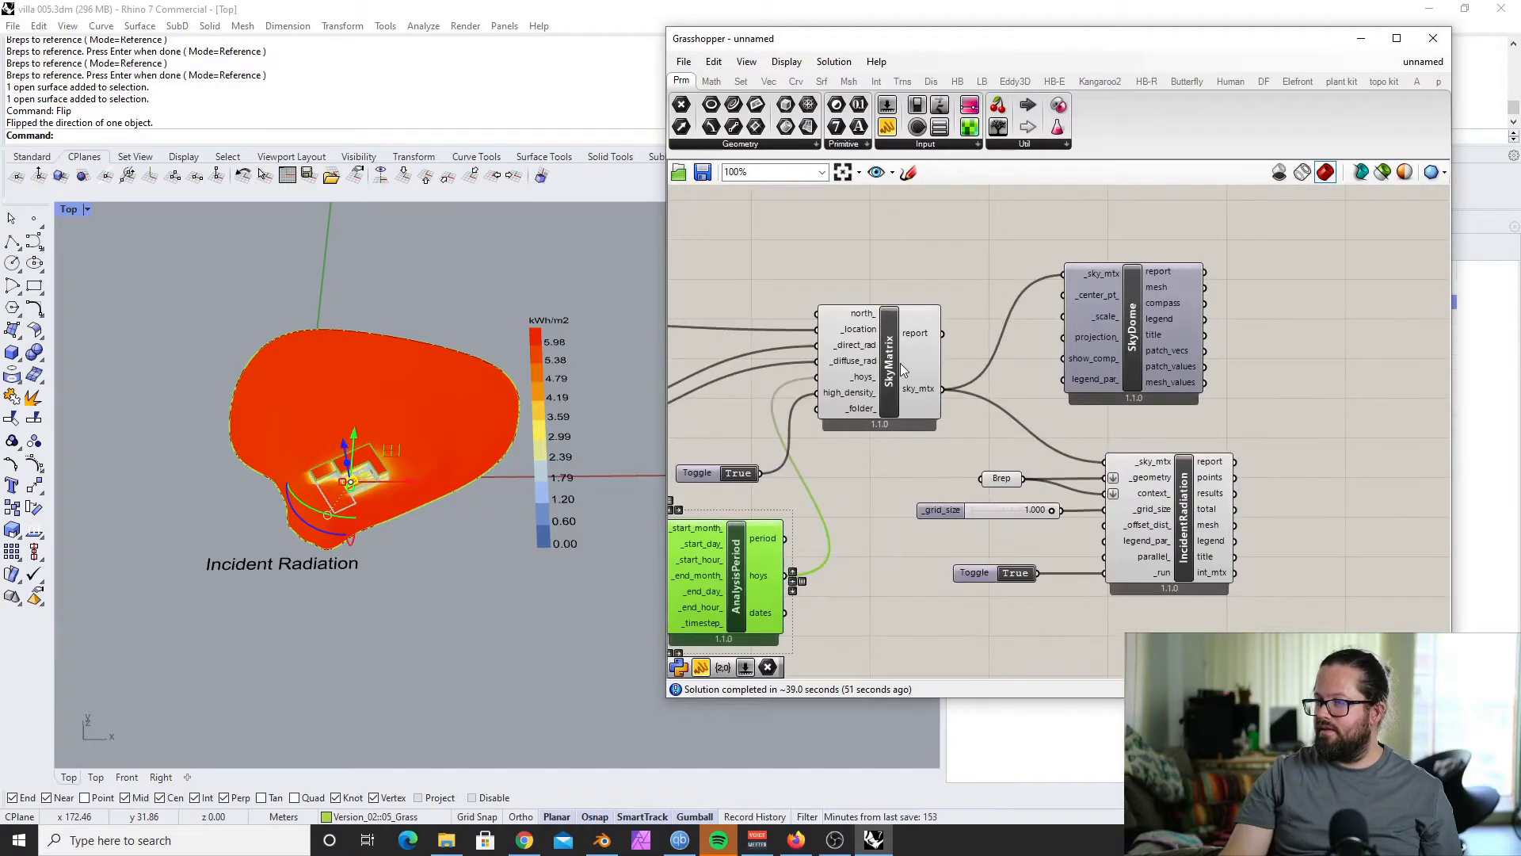
Step: Add an LB Real Time Incident Radiation component to the canvas
{"action": "left_click", "coordinate": [982, 81]}
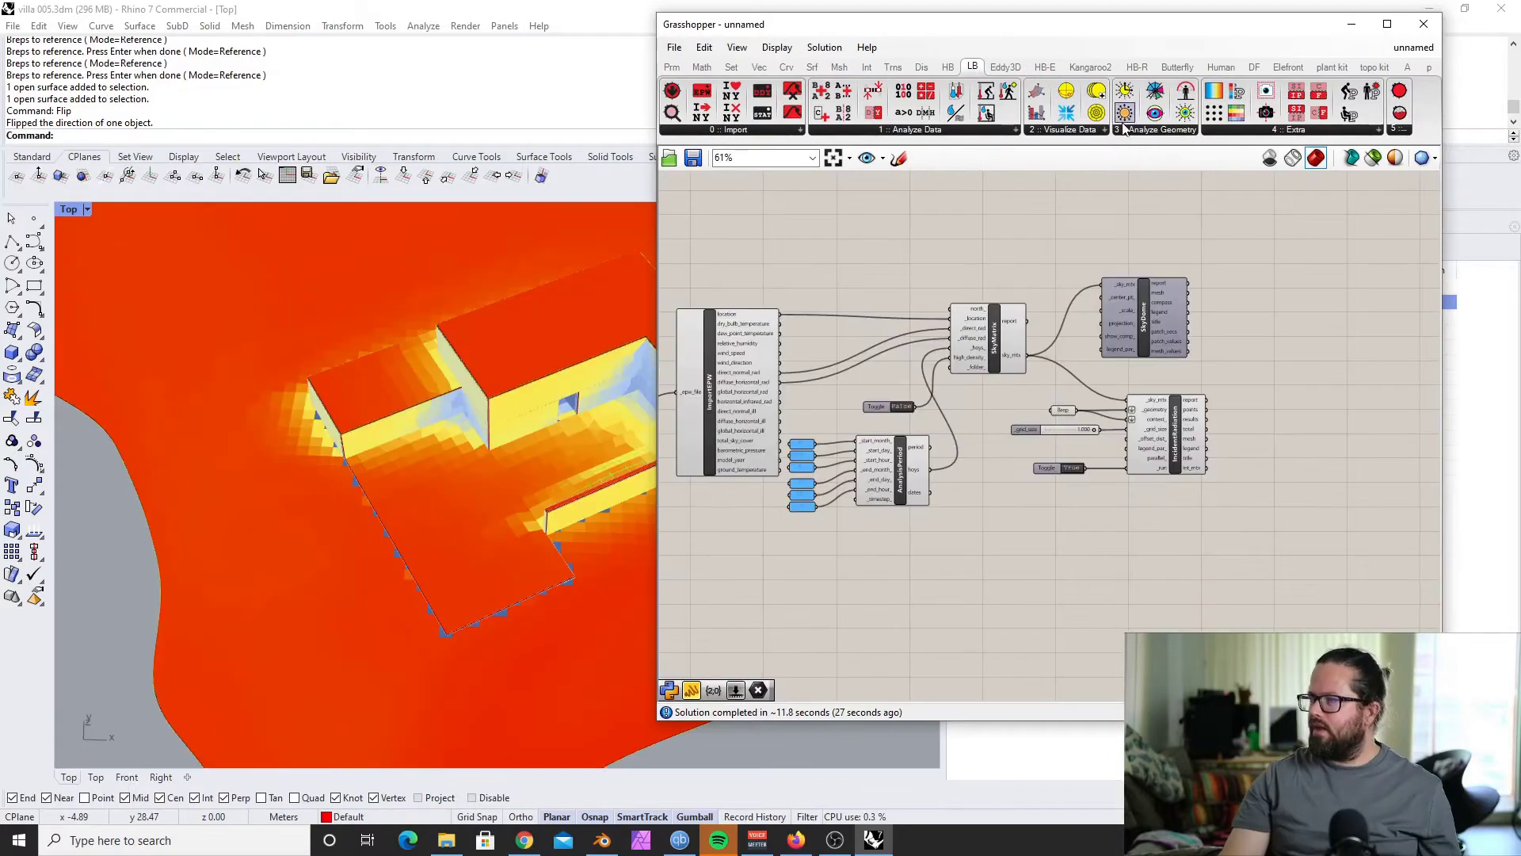
{"action": "left_click", "coordinate": [1159, 139]}
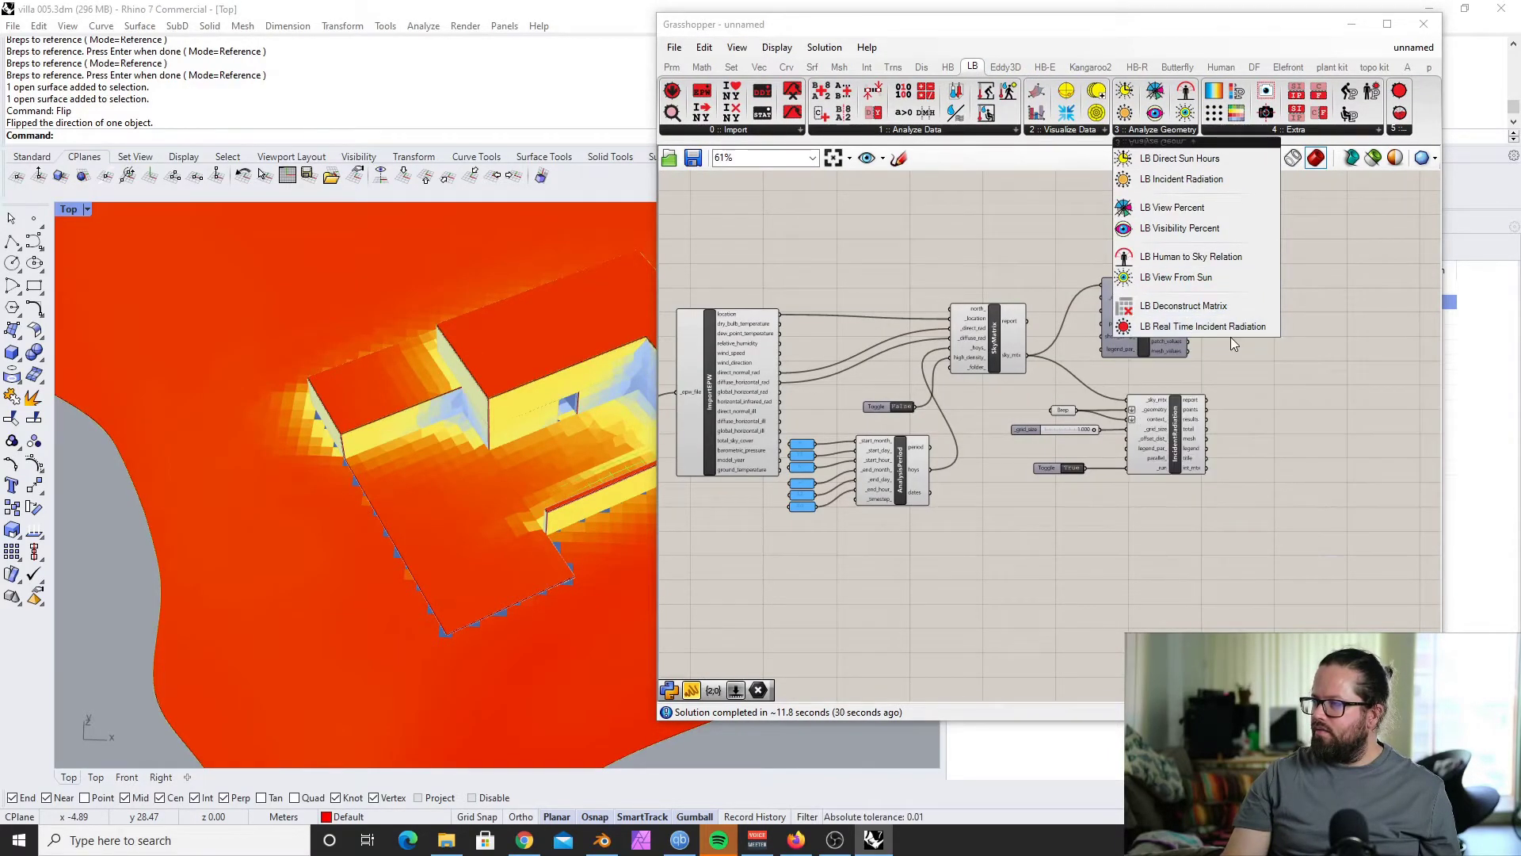
{"action": "left_click", "coordinate": [1214, 324]}
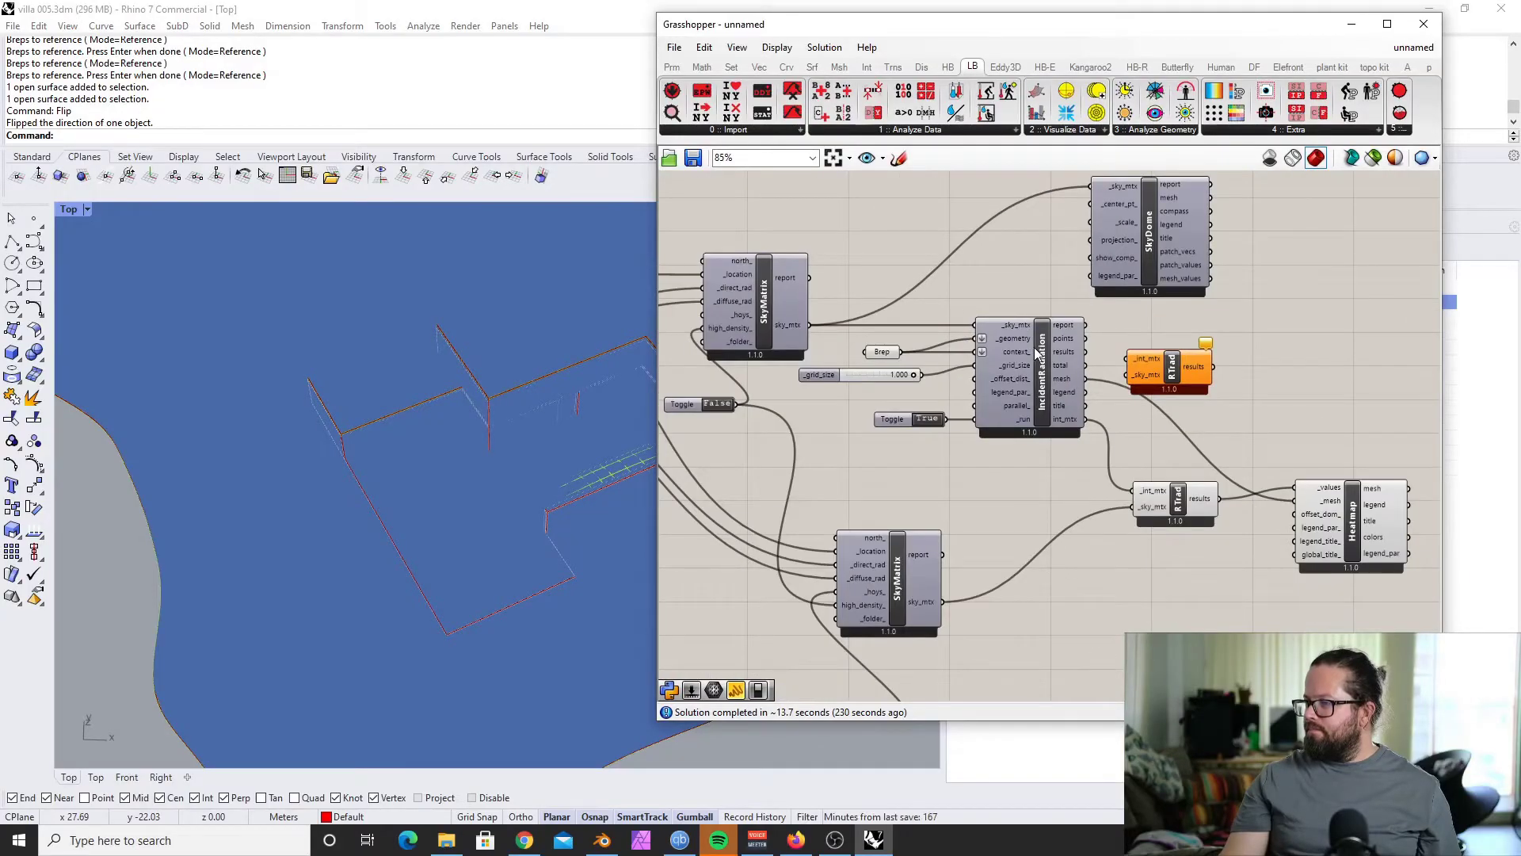
Step: Rearrange the IncidentRadiation, upper SkyMatrix and SkyDome components around the unconnected RTrad component
{"action": "left_click_drag", "start_coordinate": [1034, 347], "coordinate": [1023, 370]}
{"action": "left_click_drag", "start_coordinate": [755, 279], "coordinate": [768, 249]}
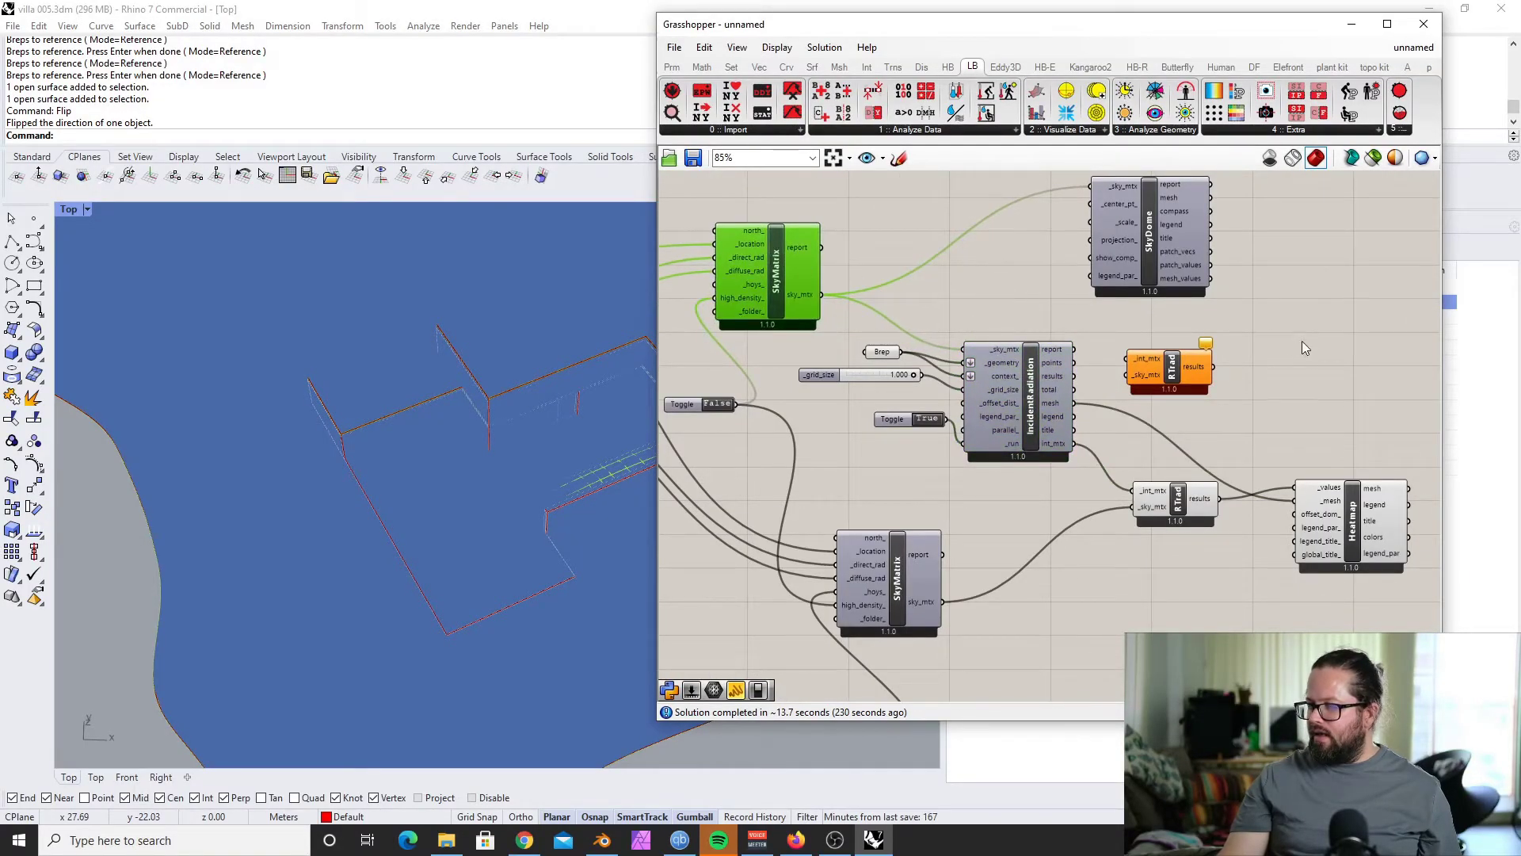
{"action": "left_click", "coordinate": [1178, 376]}
{"action": "left_click", "coordinate": [1162, 268]}
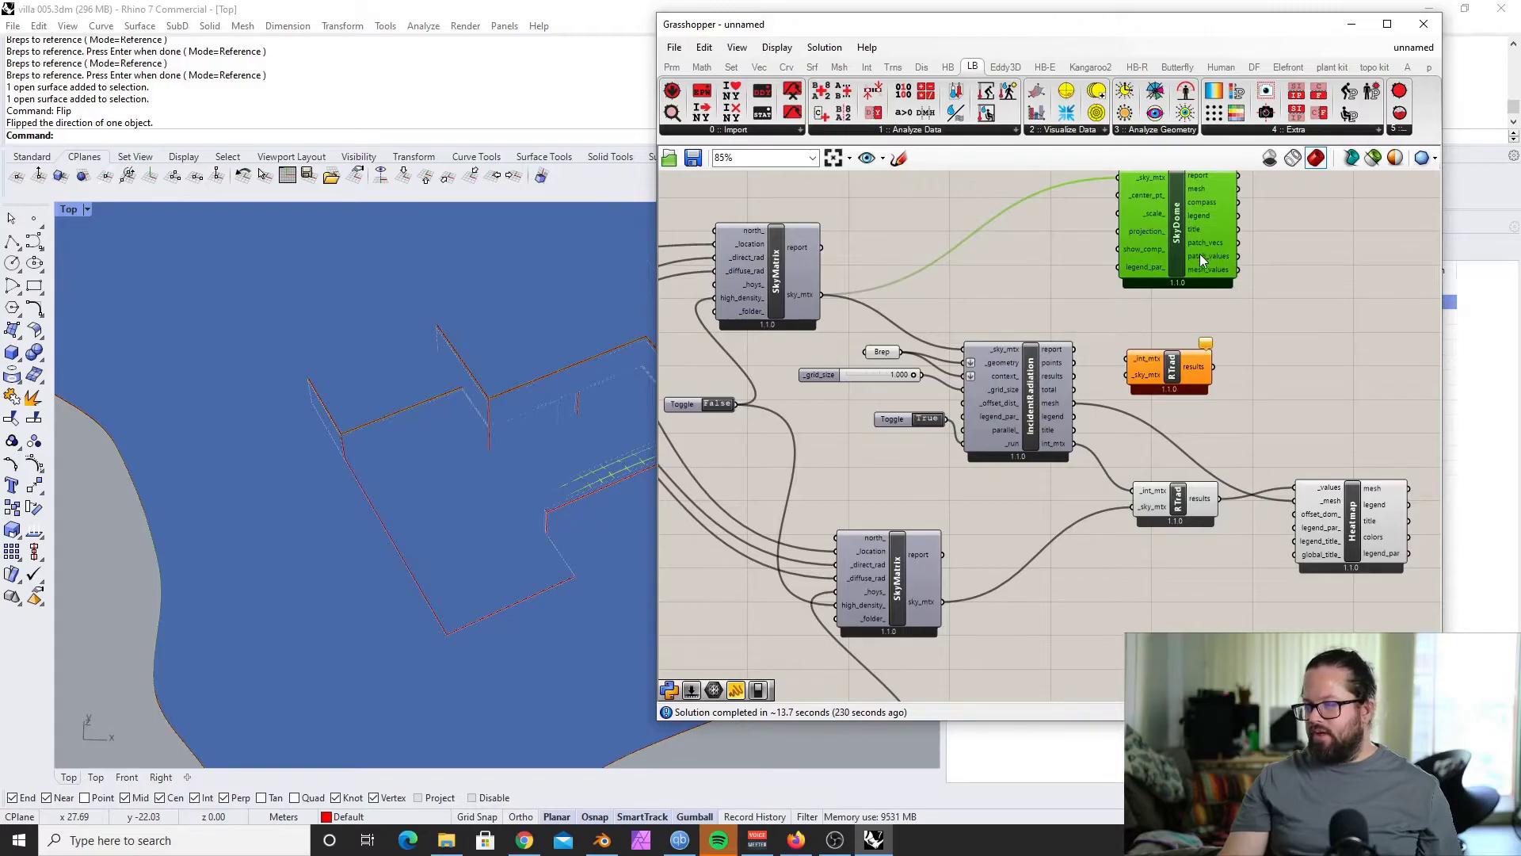
{"action": "scroll", "coordinate": [1209, 312], "scroll_direction": "down", "scroll_amount": 1}
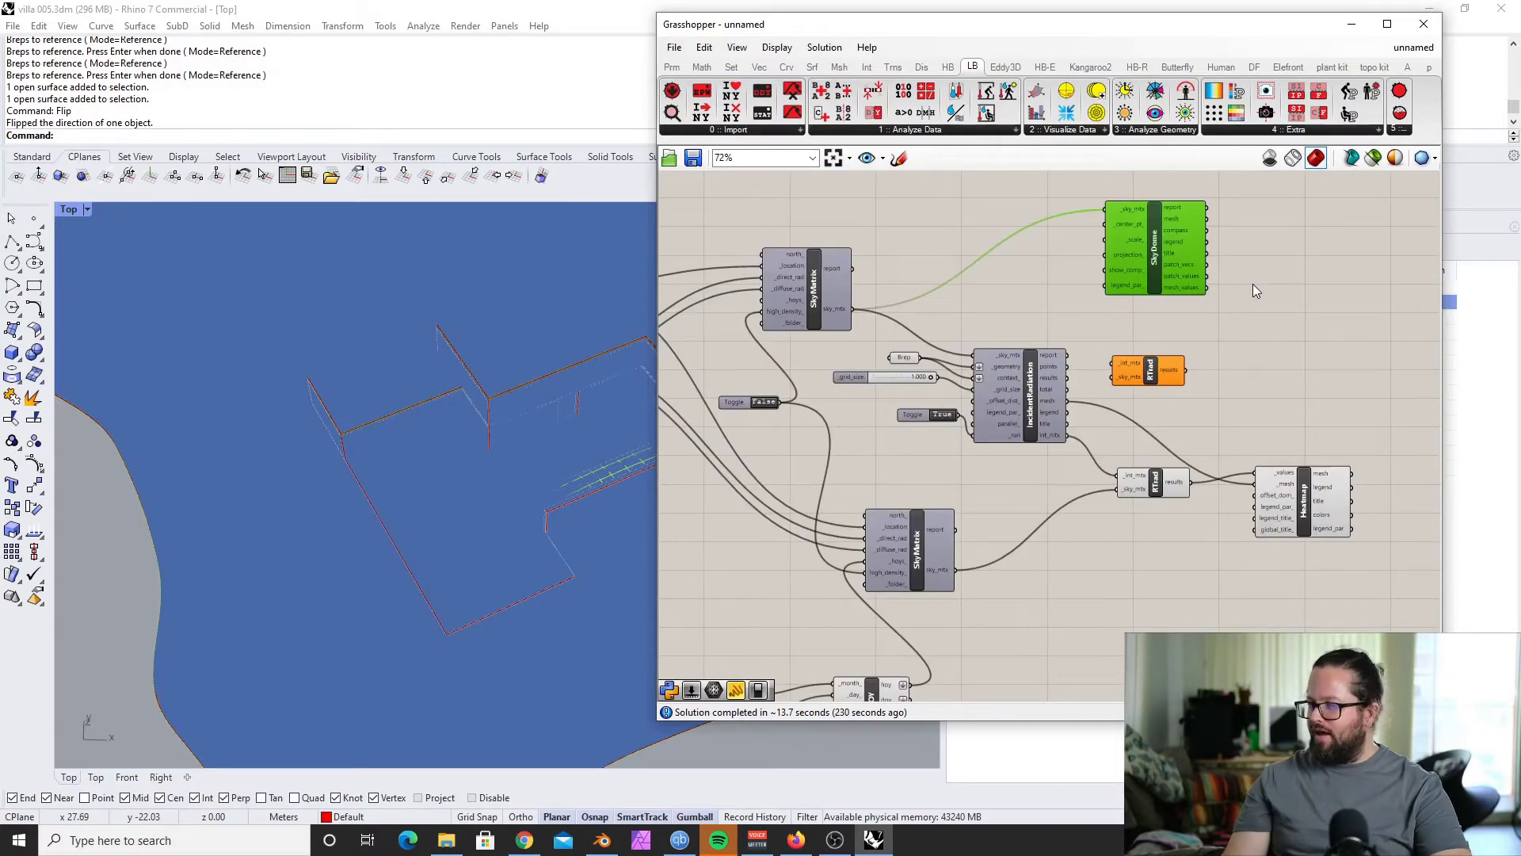
{"action": "left_click", "coordinate": [1247, 249]}
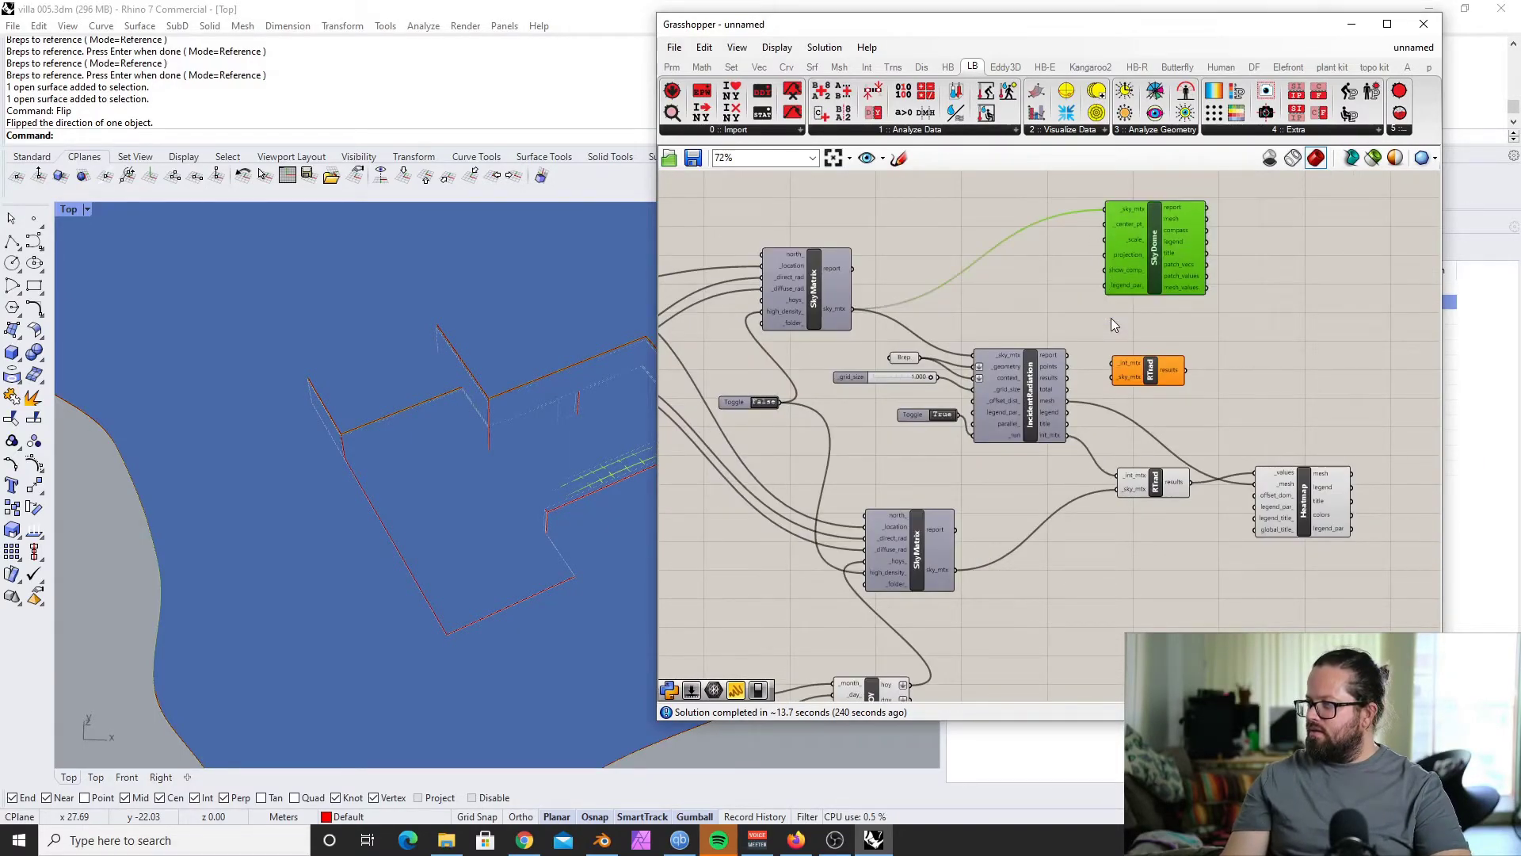
Step: Delete the SkyDome, Heatmap and connected RTrad components, keeping the unconnected RTrad
{"action": "left_click", "coordinate": [1141, 269]}
{"action": "key", "text": "Delete"}
{"action": "scroll", "coordinate": [1157, 317], "scroll_direction": "down", "scroll_amount": 2}
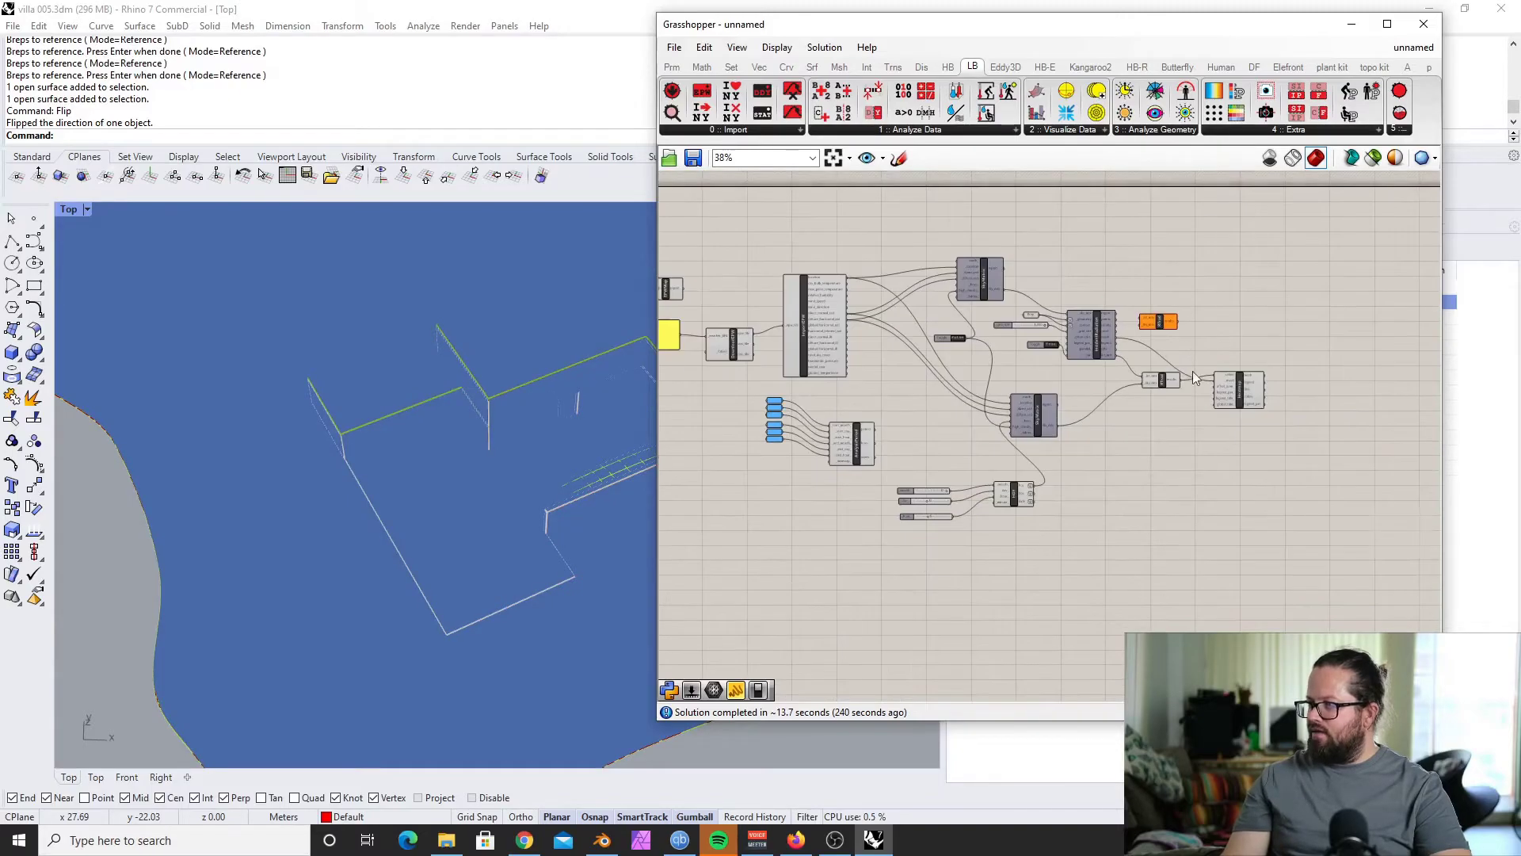
{"action": "left_click_drag", "start_coordinate": [1319, 334], "coordinate": [1123, 449]}
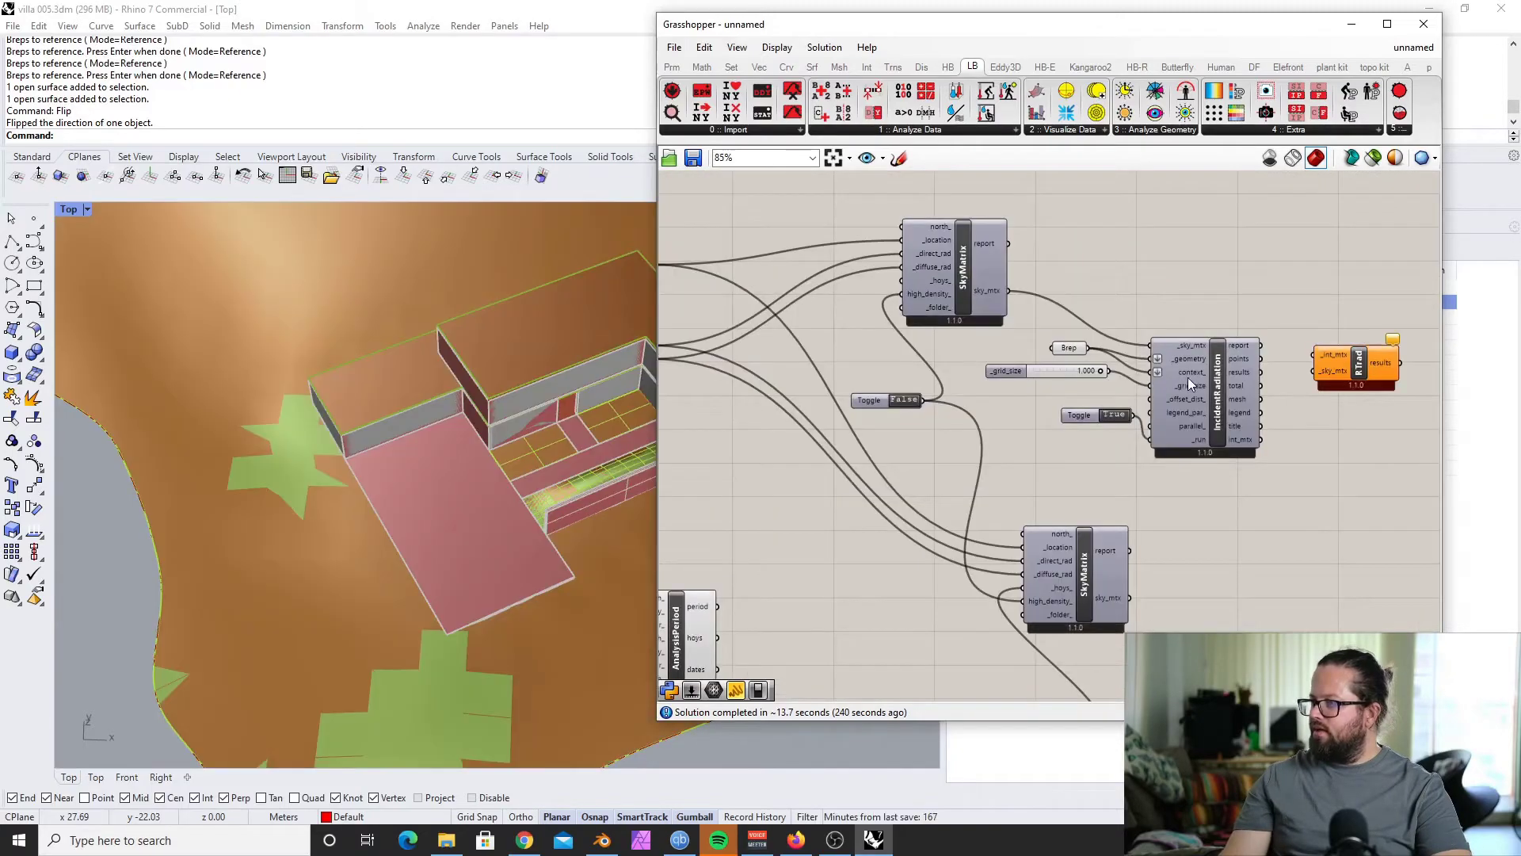
Step: Turn on the preview of the IncidentRadiation component
{"action": "left_click", "coordinate": [1211, 373]}
{"action": "right_click", "coordinate": [1211, 372]}
{"action": "left_click", "coordinate": [1257, 499]}
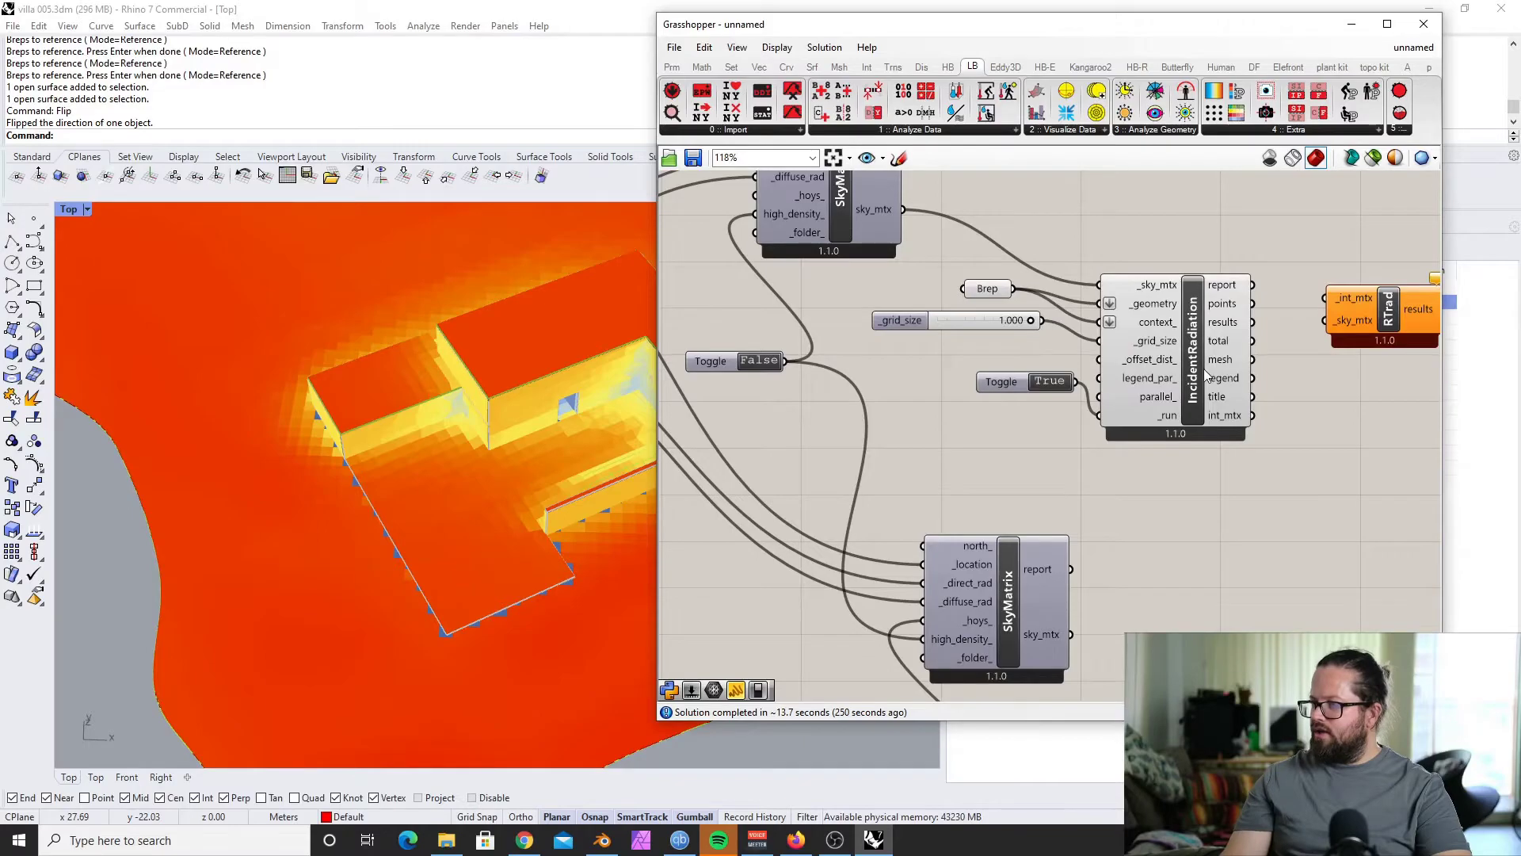
Step: Examine the incident radiation mesh, title and legend of the villa and its terrain in the Rhino viewport
{"action": "right_click_drag", "start_coordinate": [1195, 347], "coordinate": [1297, 381]}
{"action": "scroll", "coordinate": [390, 357], "scroll_direction": "down", "scroll_amount": 9}
{"action": "right_click_drag", "start_coordinate": [411, 462], "coordinate": [448, 402]}
{"action": "scroll", "coordinate": [444, 405], "scroll_direction": "down", "scroll_amount": 9}
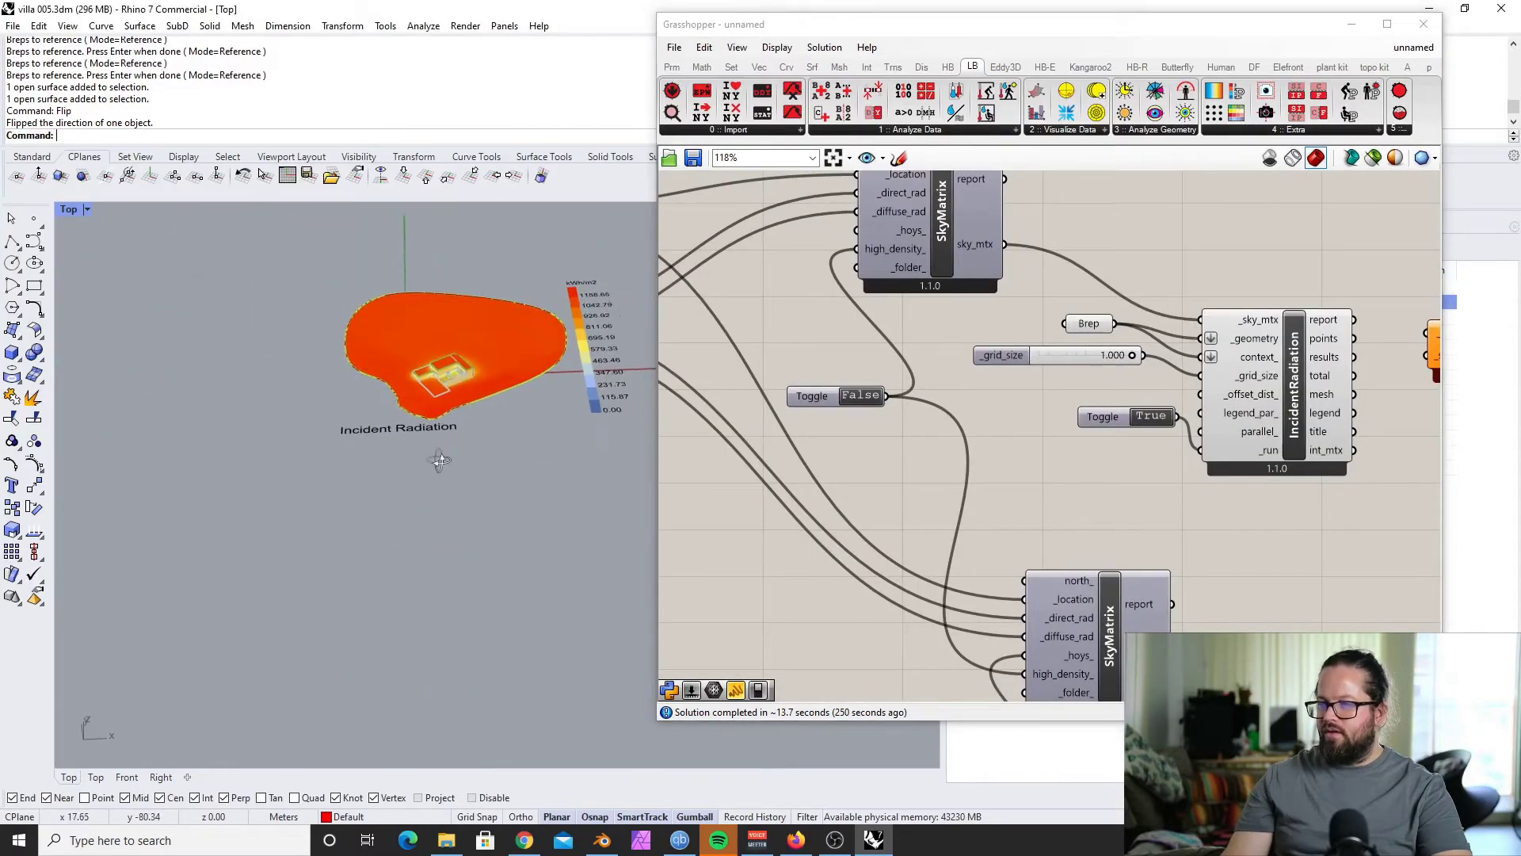
{"action": "right_click_drag", "start_coordinate": [438, 459], "coordinate": [412, 482]}
{"action": "scroll", "coordinate": [406, 469], "scroll_direction": "up", "scroll_amount": 5}
{"action": "scroll", "coordinate": [406, 469], "scroll_direction": "down", "scroll_amount": 5}
{"action": "scroll", "coordinate": [457, 449], "scroll_direction": "up", "scroll_amount": 5}
{"action": "left_click", "coordinate": [1209, 220]}
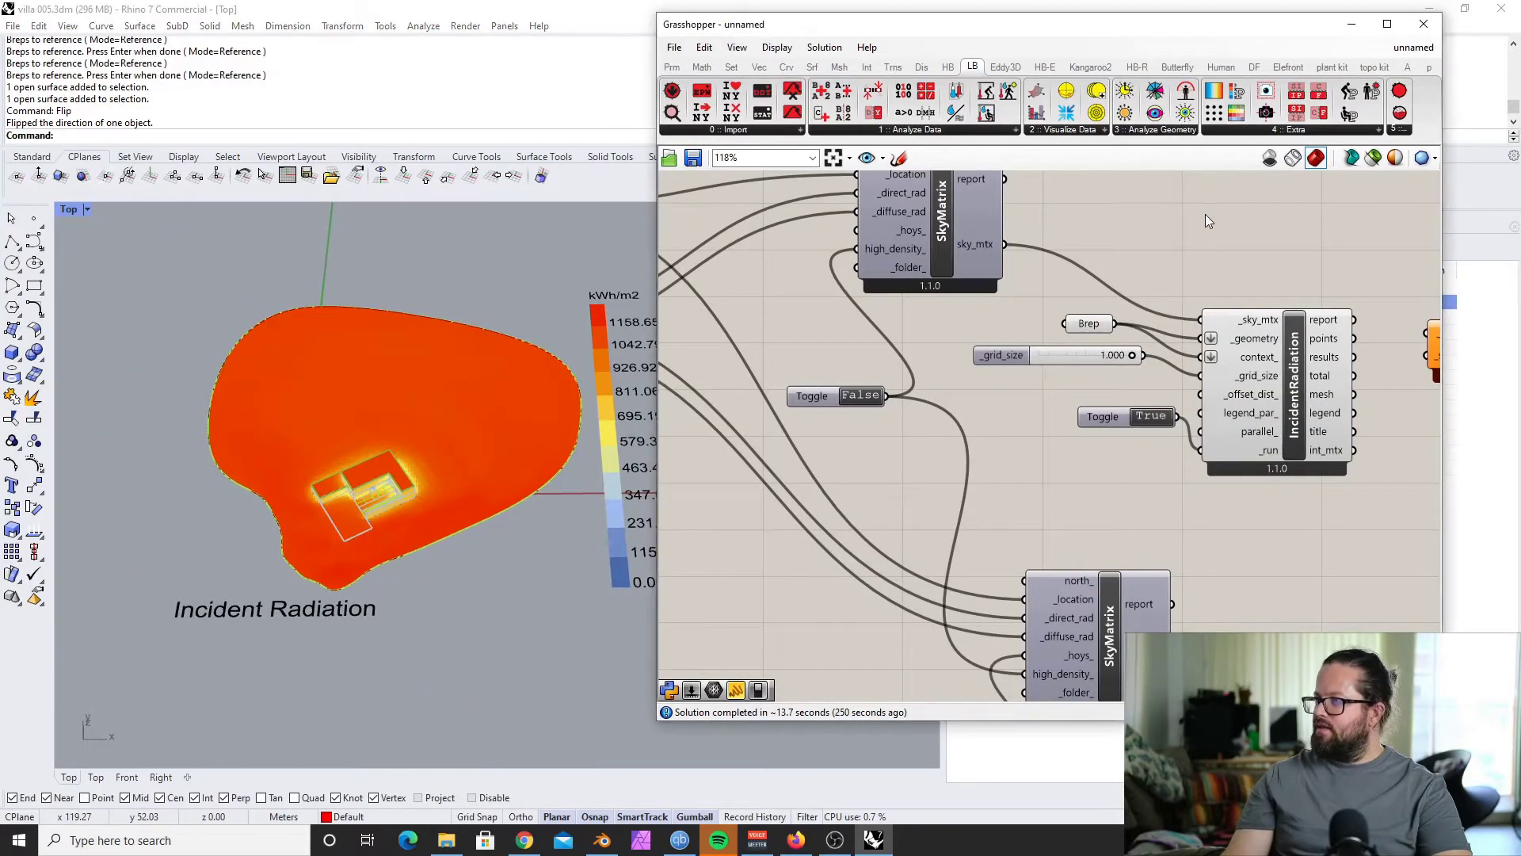
{"action": "left_click", "coordinate": [1151, 133]}
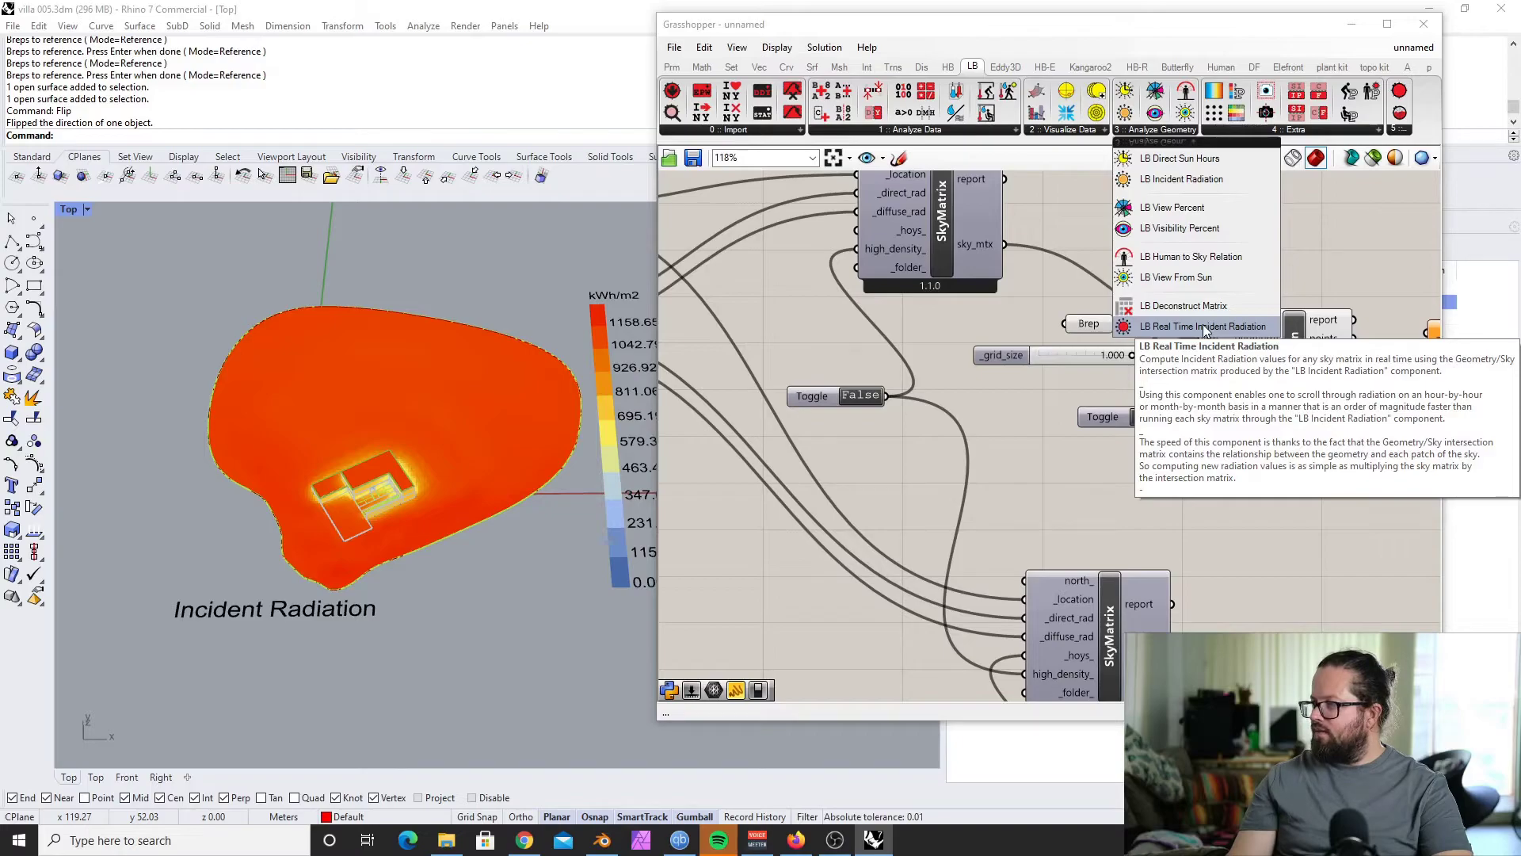
{"action": "left_click_drag", "start_coordinate": [1205, 329], "coordinate": [1297, 543]}
{"action": "scroll", "coordinate": [1177, 443], "scroll_direction": "down", "scroll_amount": 4}
{"action": "right_click_drag", "start_coordinate": [1336, 556], "coordinate": [1271, 507]}
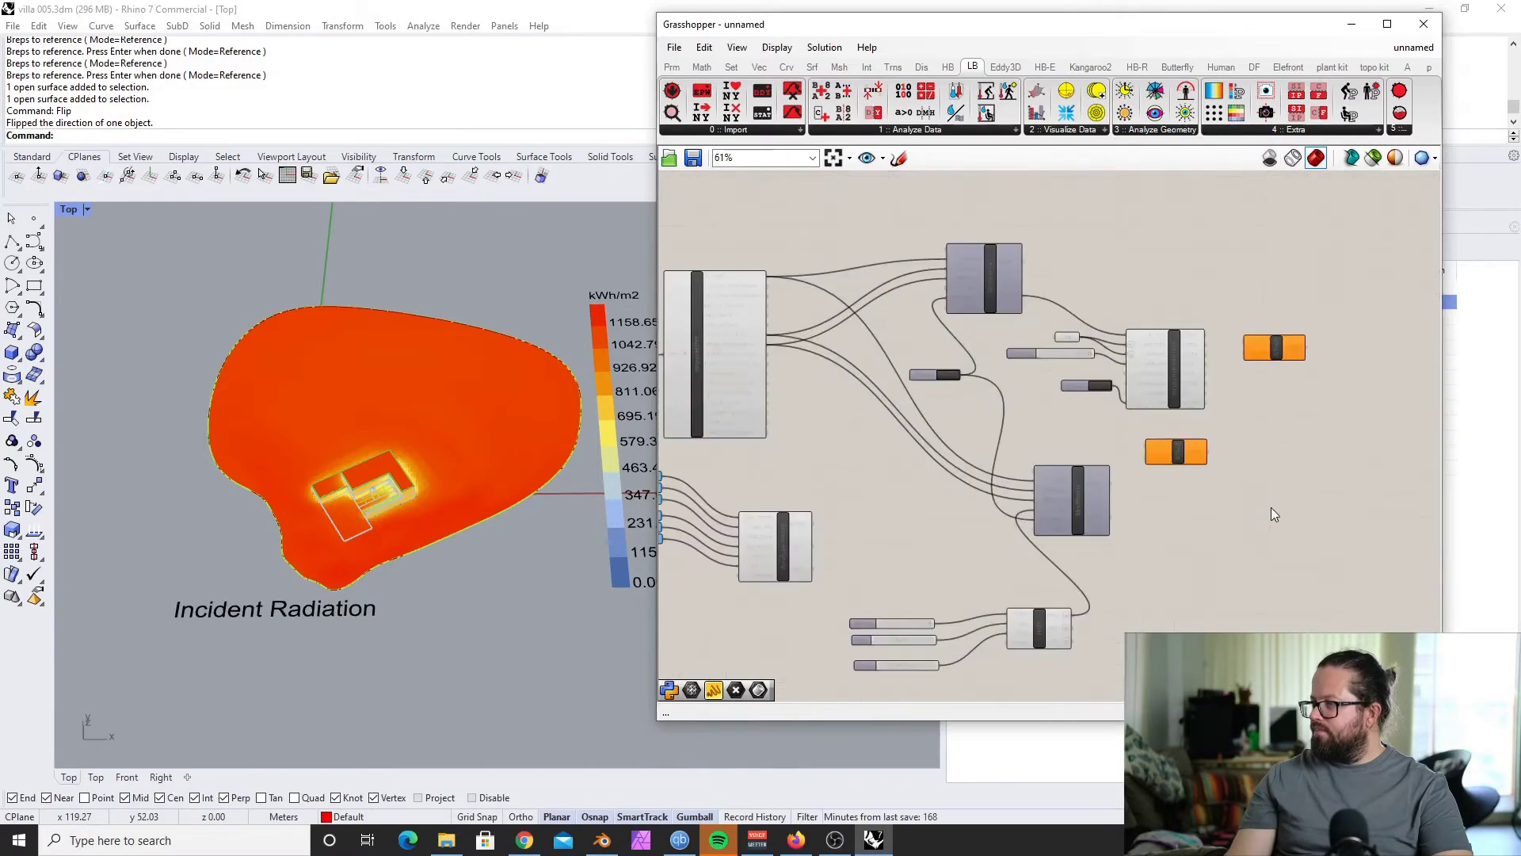
{"action": "scroll", "coordinate": [1271, 508], "scroll_direction": "up", "scroll_amount": 3}
{"action": "left_click", "coordinate": [1113, 420]}
{"action": "key", "text": "Delete"}
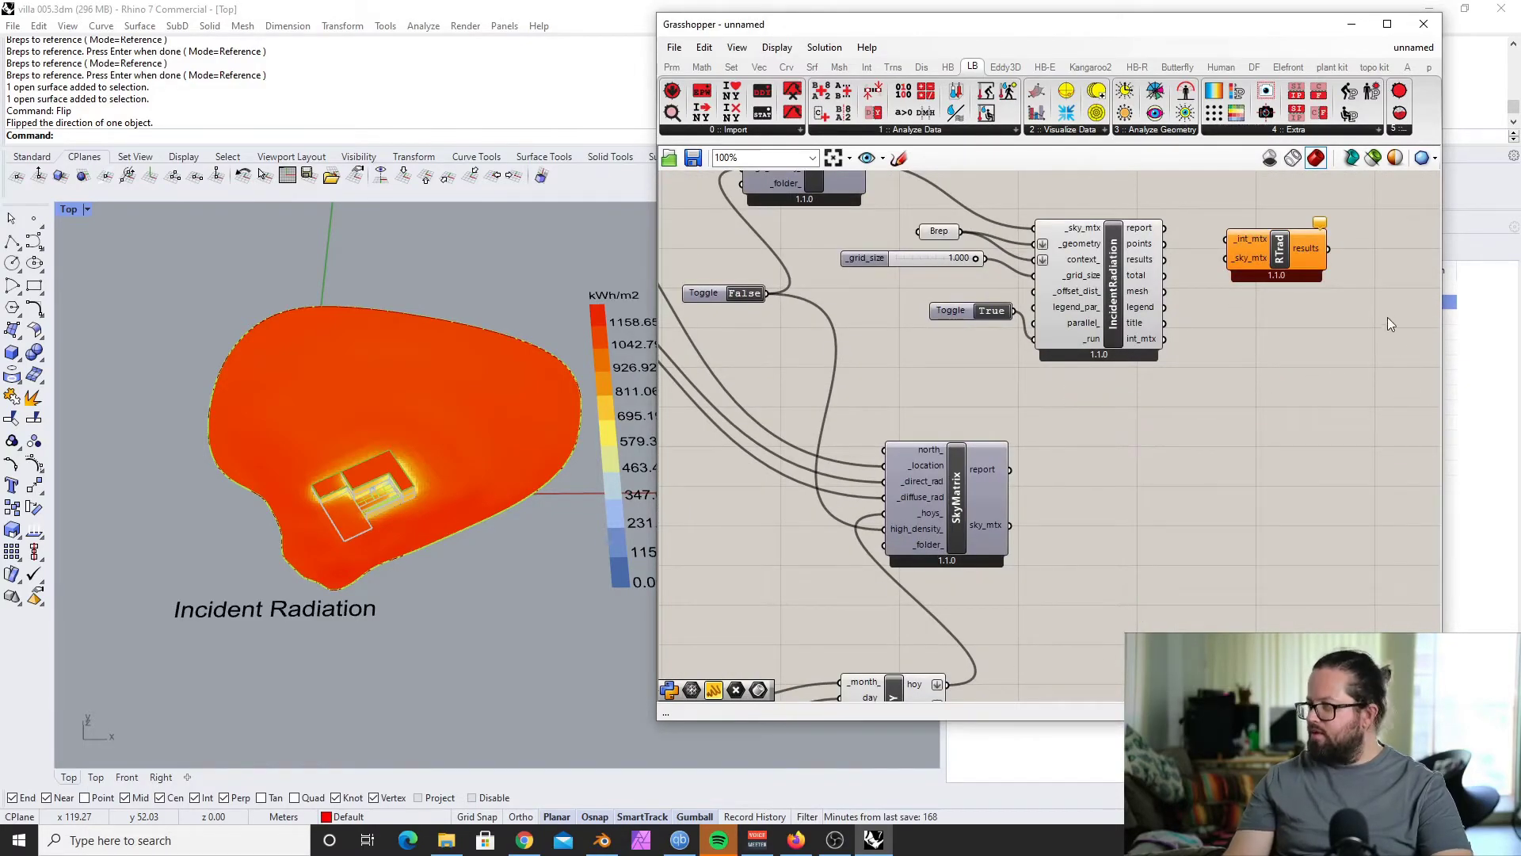
Step: Reposition RTrad and connect the int_mtx output of IncidentRadiation to its _int_mtx input
{"action": "left_click_drag", "start_coordinate": [1287, 250], "coordinate": [1304, 409]}
{"action": "scroll", "coordinate": [1220, 519], "scroll_direction": "down", "scroll_amount": 3}
{"action": "scroll", "coordinate": [1261, 383], "scroll_direction": "up", "scroll_amount": 3}
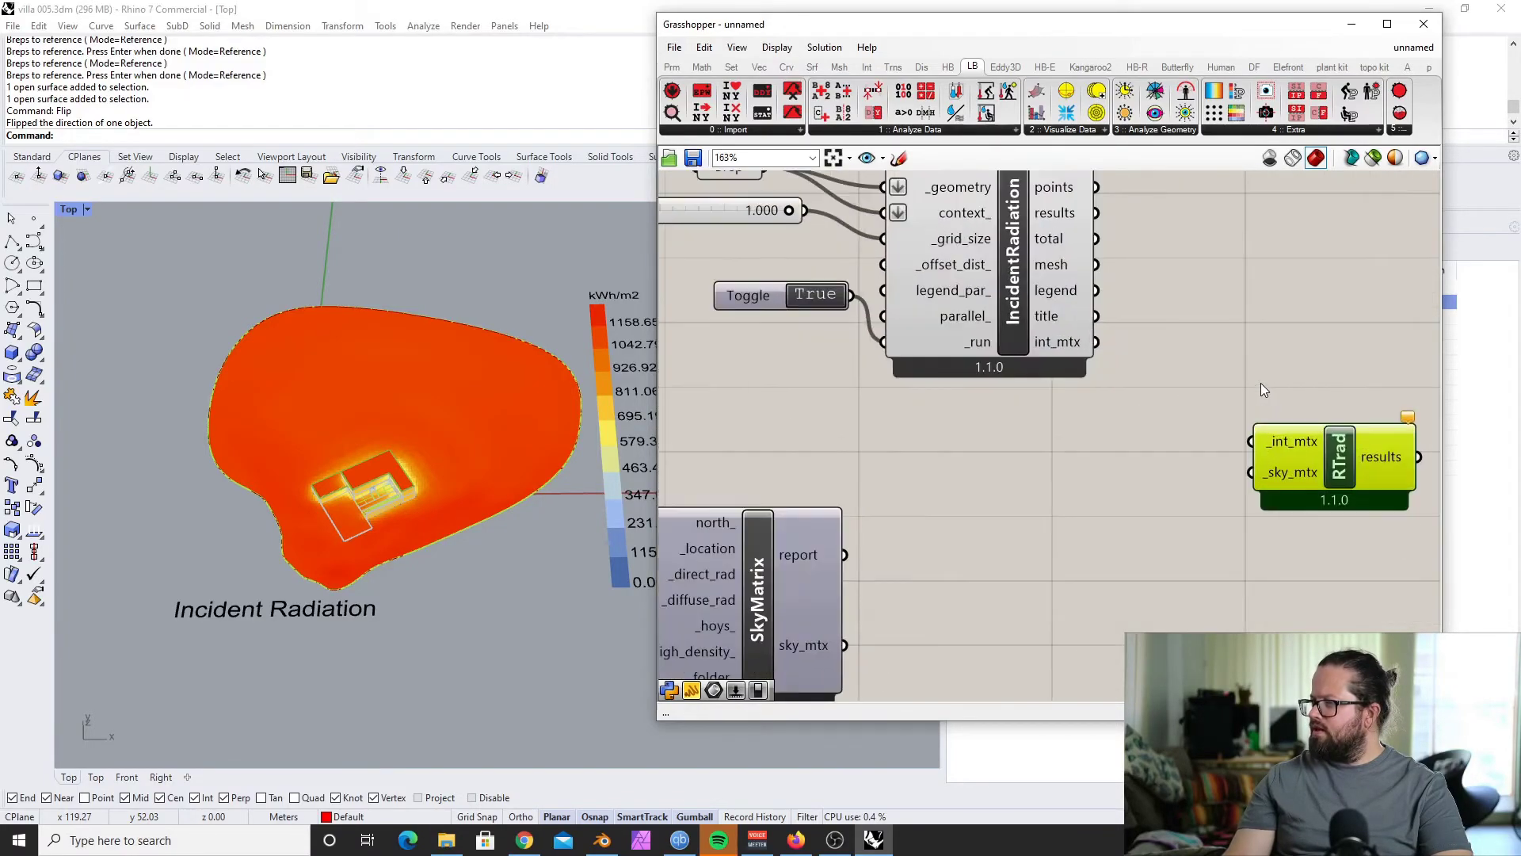
{"action": "scroll", "coordinate": [1249, 426], "scroll_direction": "down", "scroll_amount": 3}
{"action": "scroll", "coordinate": [1148, 450], "scroll_direction": "up", "scroll_amount": 2}
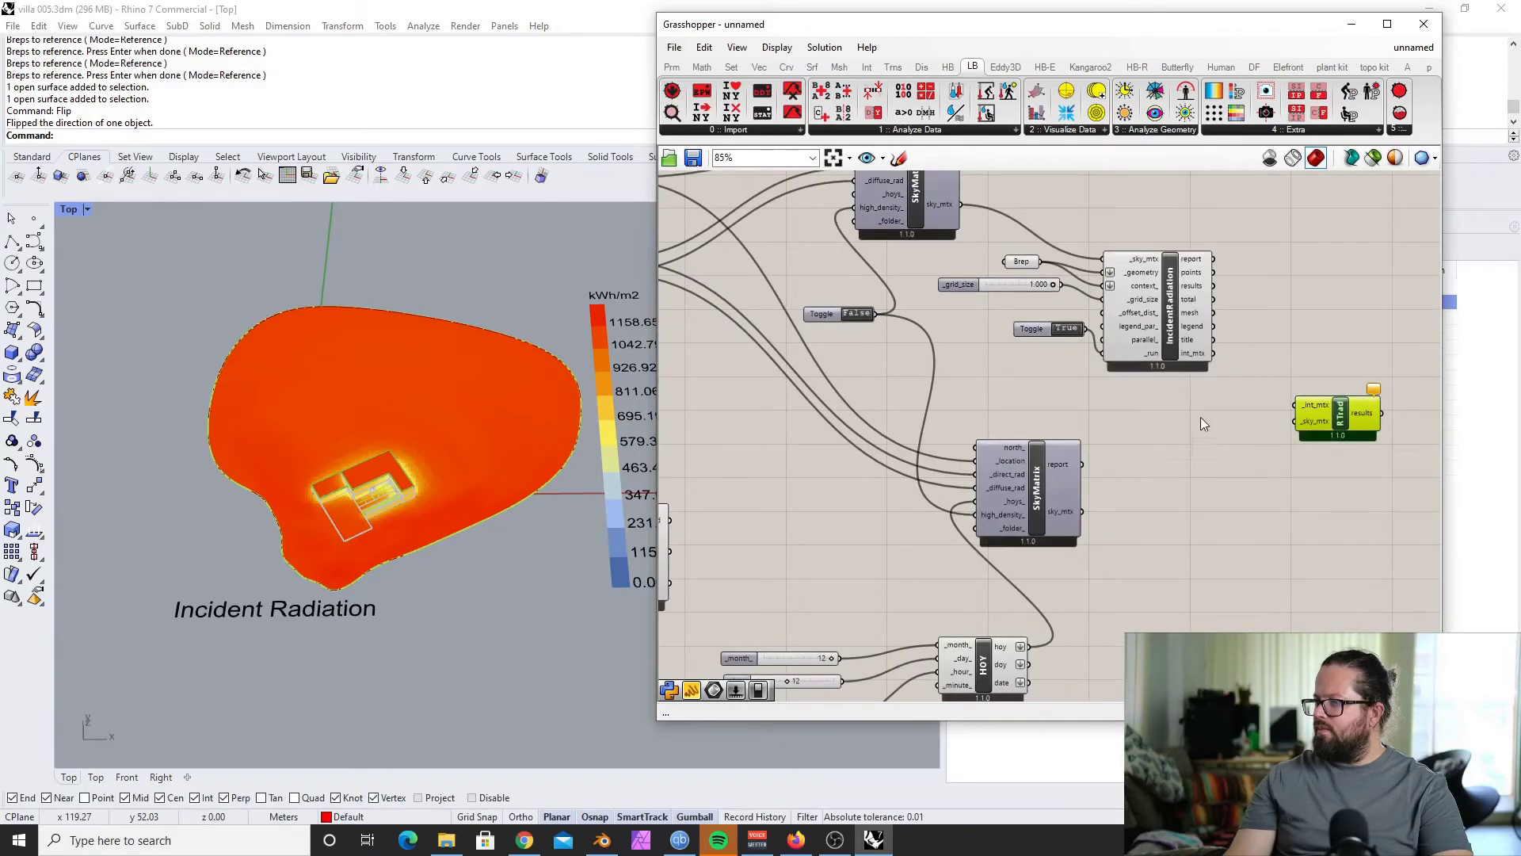
{"action": "scroll", "coordinate": [1315, 408], "scroll_direction": "up", "scroll_amount": 2}
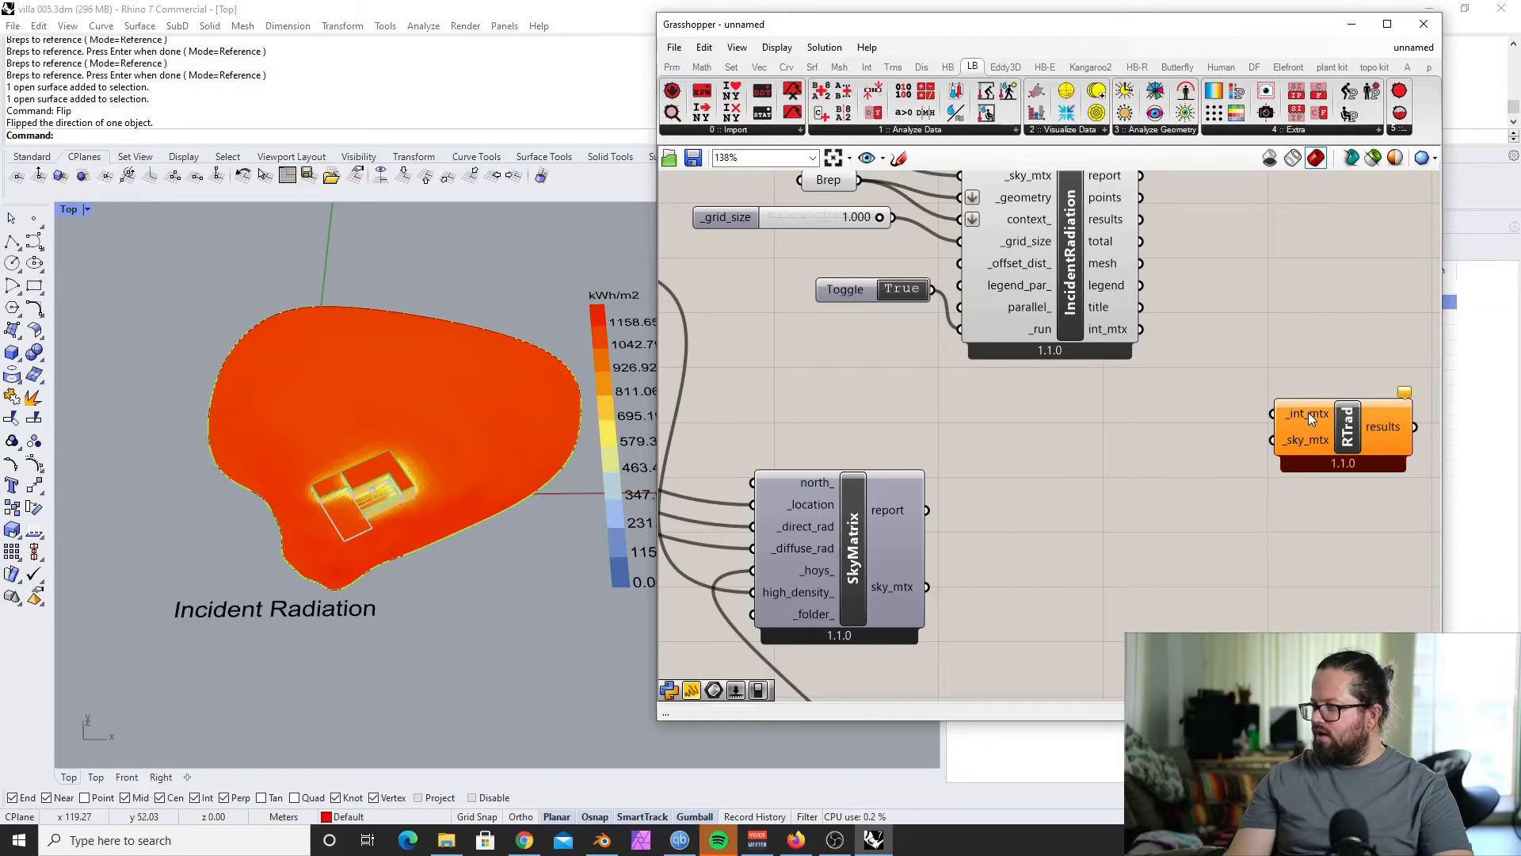
{"action": "left_click_drag", "start_coordinate": [1142, 330], "coordinate": [1271, 411]}
{"action": "scroll", "coordinate": [1259, 363], "scroll_direction": "down", "scroll_amount": 3}
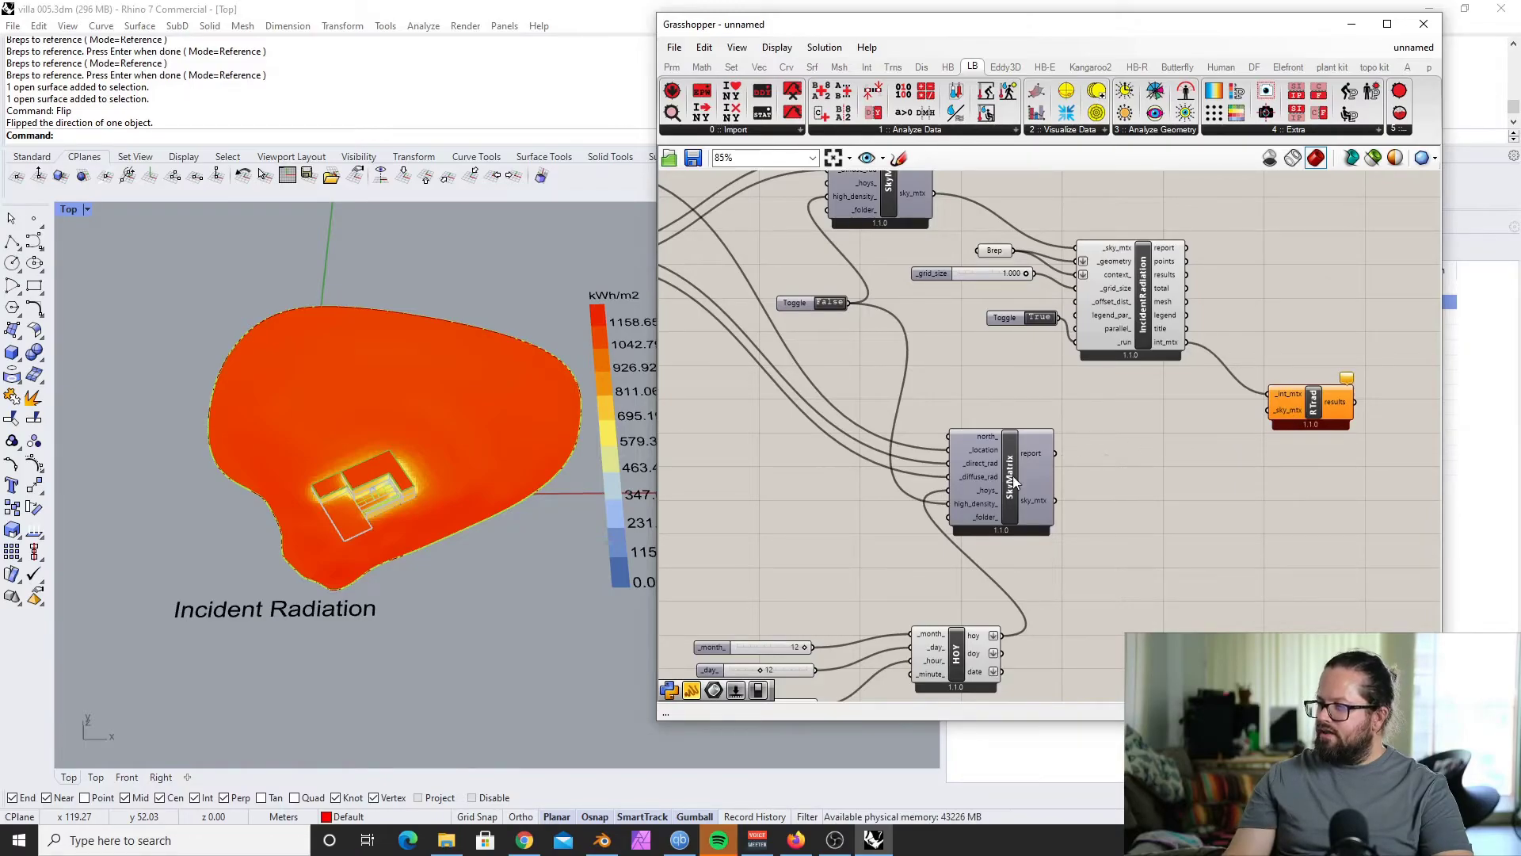
Step: Rearrange the HOY group, both SkyMatrix components and the True toggle around IncidentRadiation
{"action": "scroll", "coordinate": [1014, 481], "scroll_direction": "down", "scroll_amount": 3}
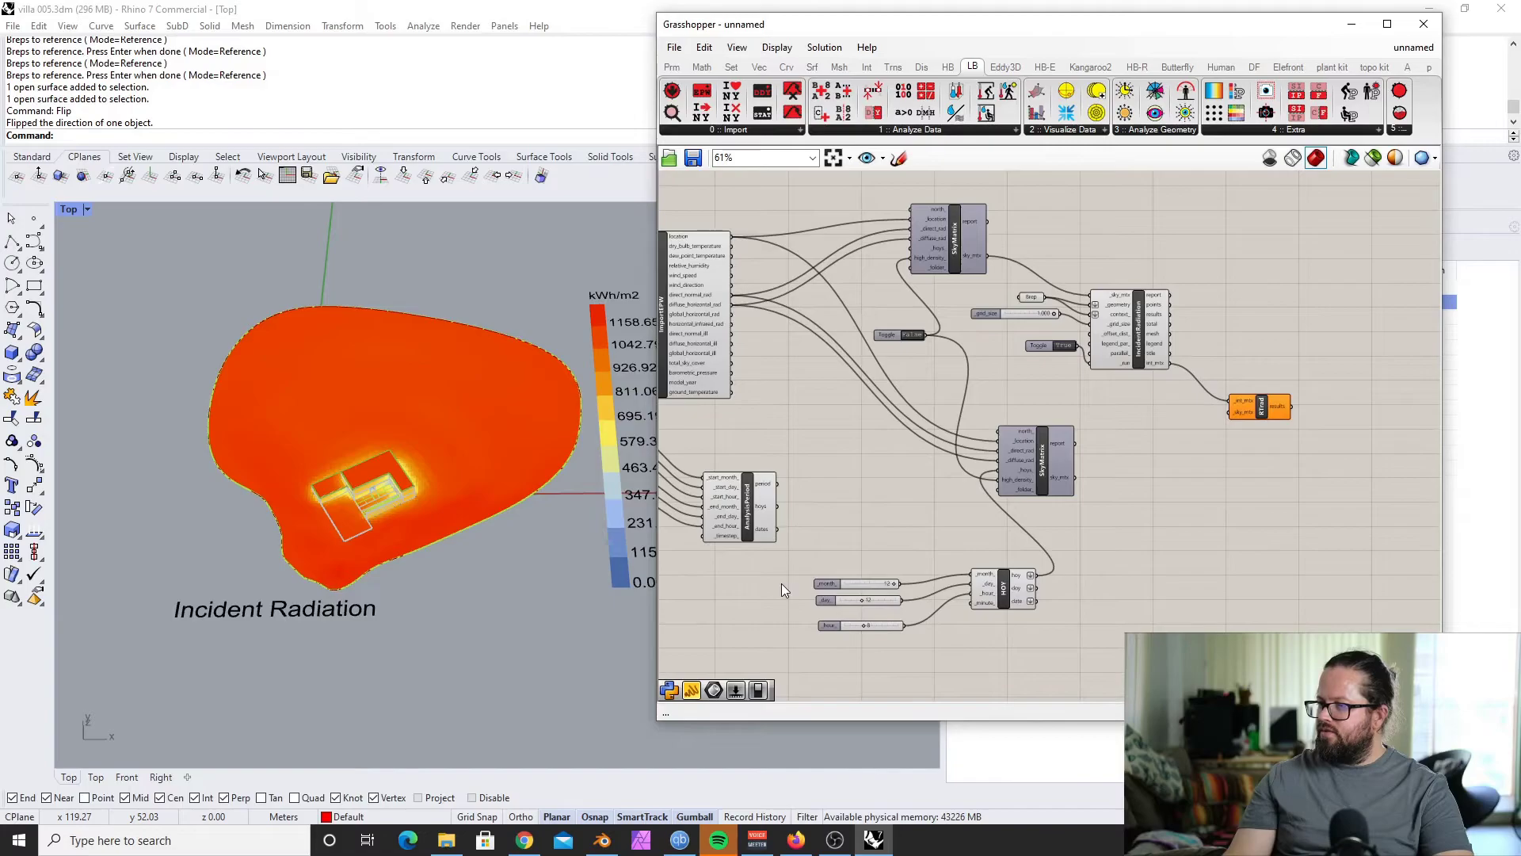
{"action": "left_click_drag", "start_coordinate": [843, 587], "coordinate": [1109, 697]}
{"action": "left_click_drag", "start_coordinate": [1004, 589], "coordinate": [962, 576]}
{"action": "left_click_drag", "start_coordinate": [1036, 446], "coordinate": [1068, 460]}
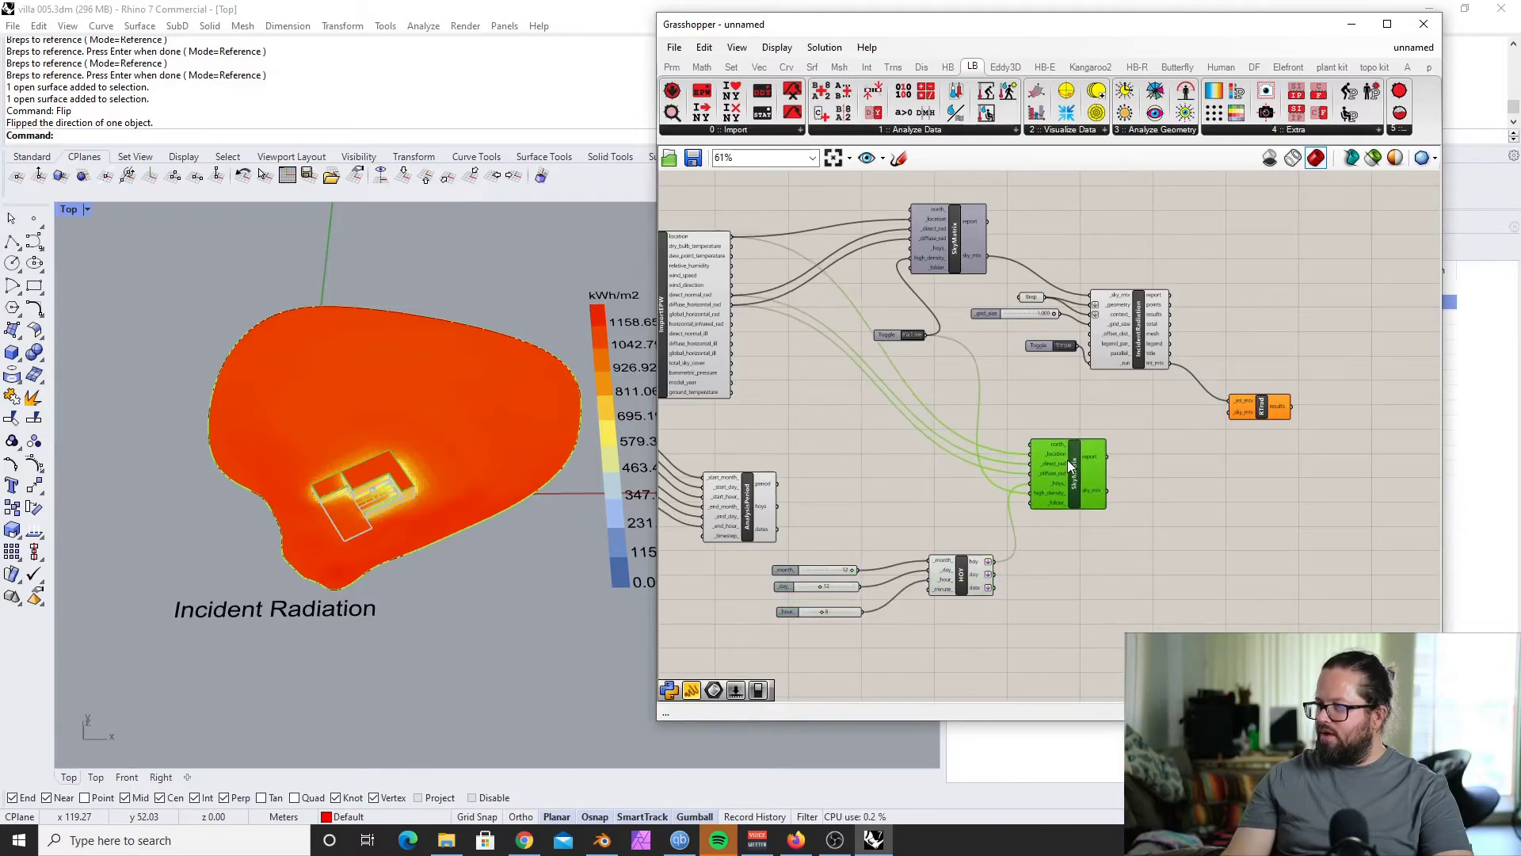
{"action": "left_click_drag", "start_coordinate": [950, 230], "coordinate": [983, 266]}
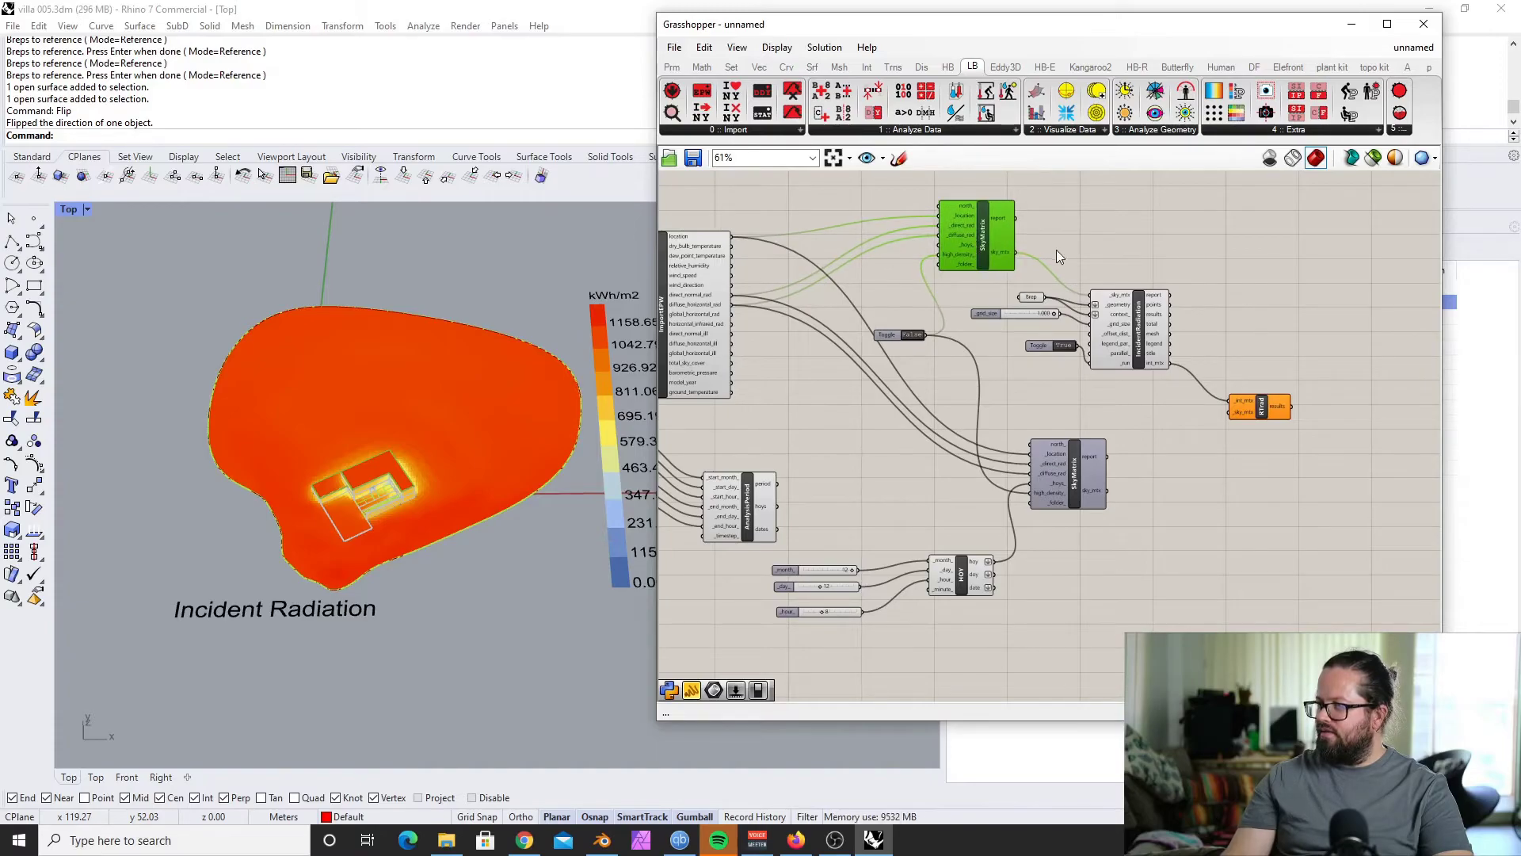
{"action": "left_click_drag", "start_coordinate": [1044, 344], "coordinate": [1034, 363]}
{"action": "left_click", "coordinate": [1136, 391]}
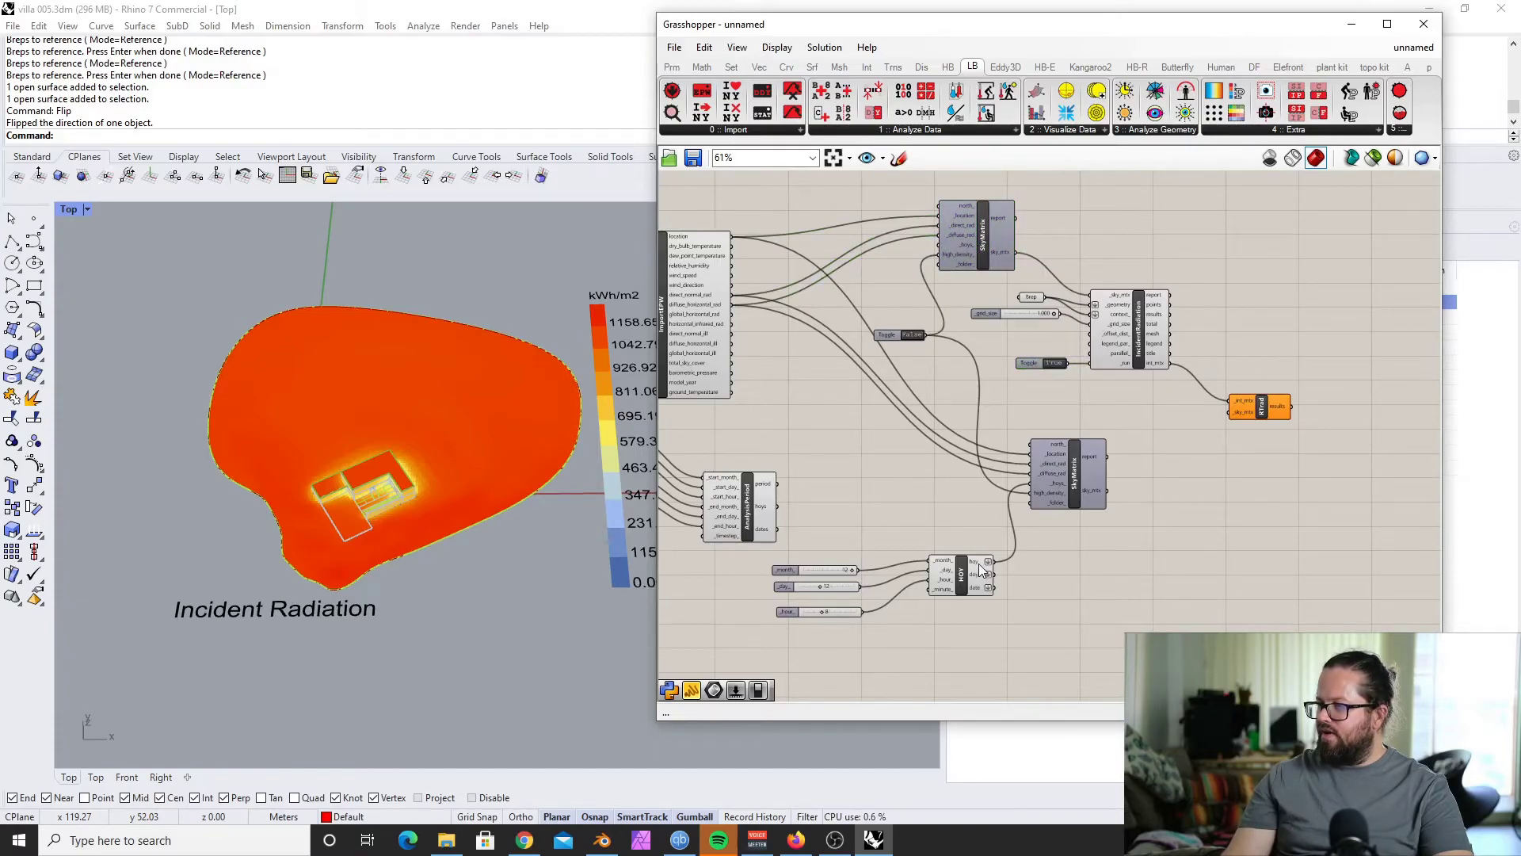
Step: Examine the two SkyMatrix components and the month, day and hour sliders feeding HOY
{"action": "scroll", "coordinate": [1101, 476], "scroll_direction": "up", "scroll_amount": 3}
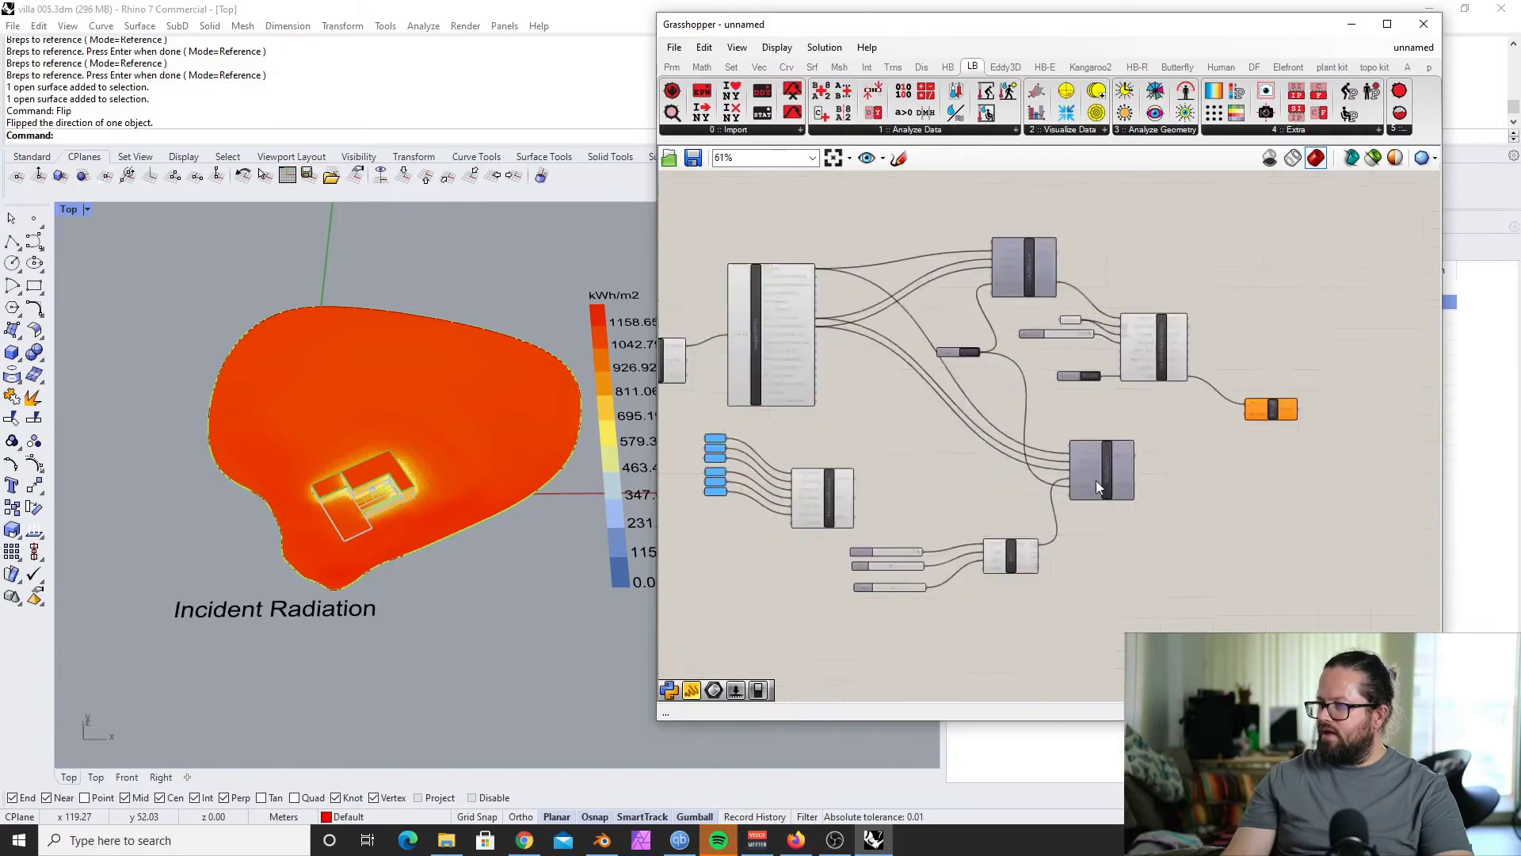
{"action": "scroll", "coordinate": [1108, 463], "scroll_direction": "down", "scroll_amount": 2}
{"action": "left_click", "coordinate": [1018, 229]}
{"action": "left_click", "coordinate": [1112, 481]}
{"action": "scroll", "coordinate": [1111, 480], "scroll_direction": "up", "scroll_amount": 1}
{"action": "left_click_drag", "start_coordinate": [985, 523], "coordinate": [829, 661]}
{"action": "left_click_drag", "start_coordinate": [979, 589], "coordinate": [986, 582]}
{"action": "left_click", "coordinate": [986, 582]}
{"action": "left_click", "coordinate": [1073, 593]}
{"action": "left_click_drag", "start_coordinate": [835, 540], "coordinate": [810, 649]}
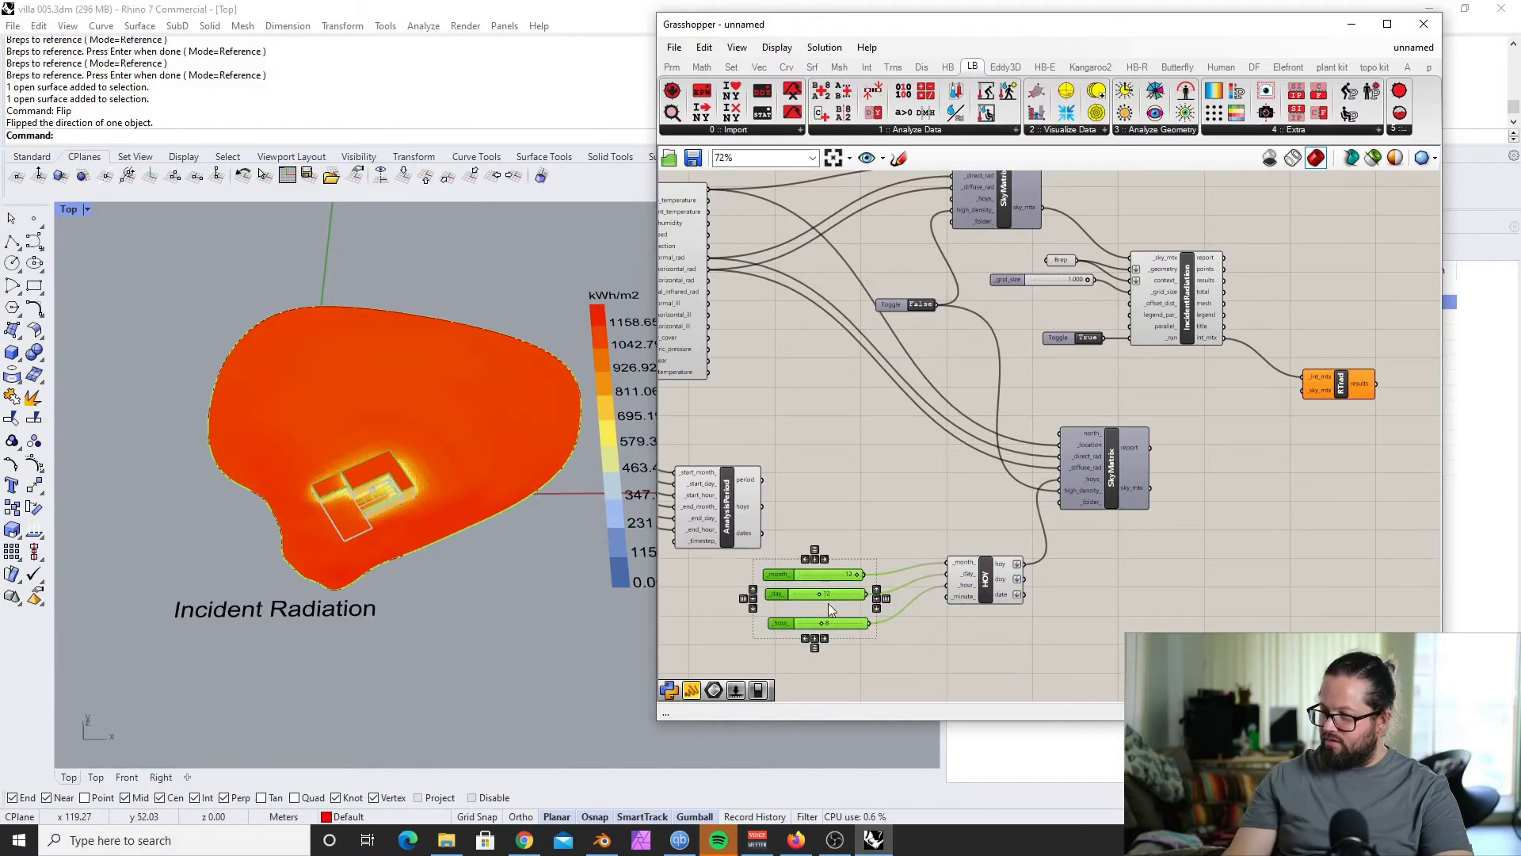
{"action": "left_click", "coordinate": [1154, 569]}
Step: Connect the sky_mtx output of the lower SkyMatrix to RTrad's _sky_mtx input
{"action": "right_click_drag", "start_coordinate": [1154, 568], "coordinate": [1057, 557]}
{"action": "left_click_drag", "start_coordinate": [1053, 476], "coordinate": [1205, 378]}
{"action": "right_click_drag", "start_coordinate": [1347, 384], "coordinate": [1266, 389]}
{"action": "left_click", "coordinate": [1180, 384]}
{"action": "left_click", "coordinate": [1309, 468]}
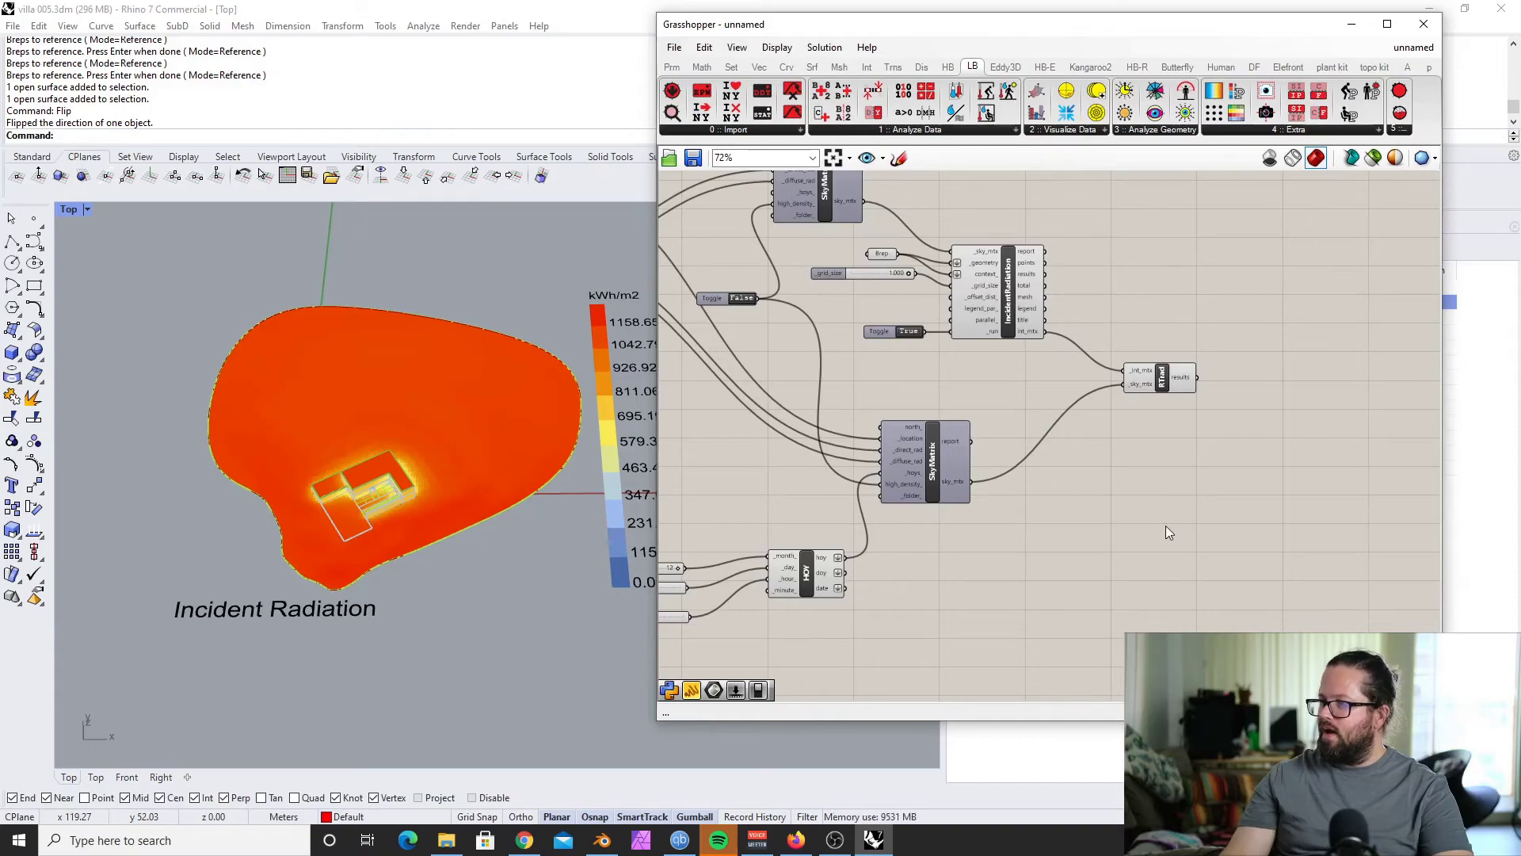
Step: Add an LB Spatial Heatmap component beside RTrad and connect RTrad's results to its _values input
{"action": "left_click", "coordinate": [1292, 129]}
{"action": "left_click", "coordinate": [983, 307]}
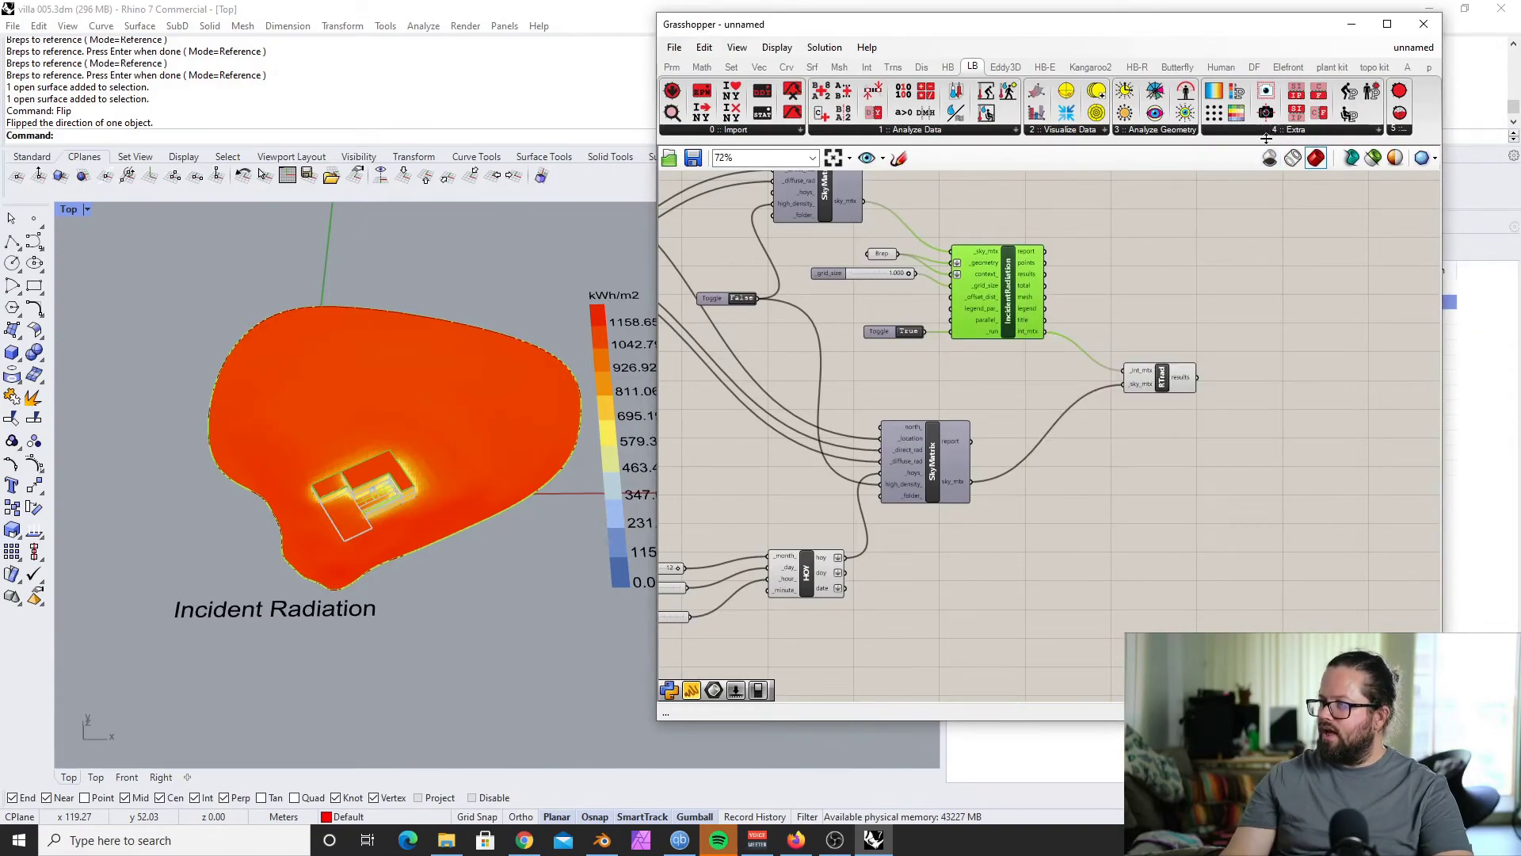
{"action": "left_click", "coordinate": [1293, 130]}
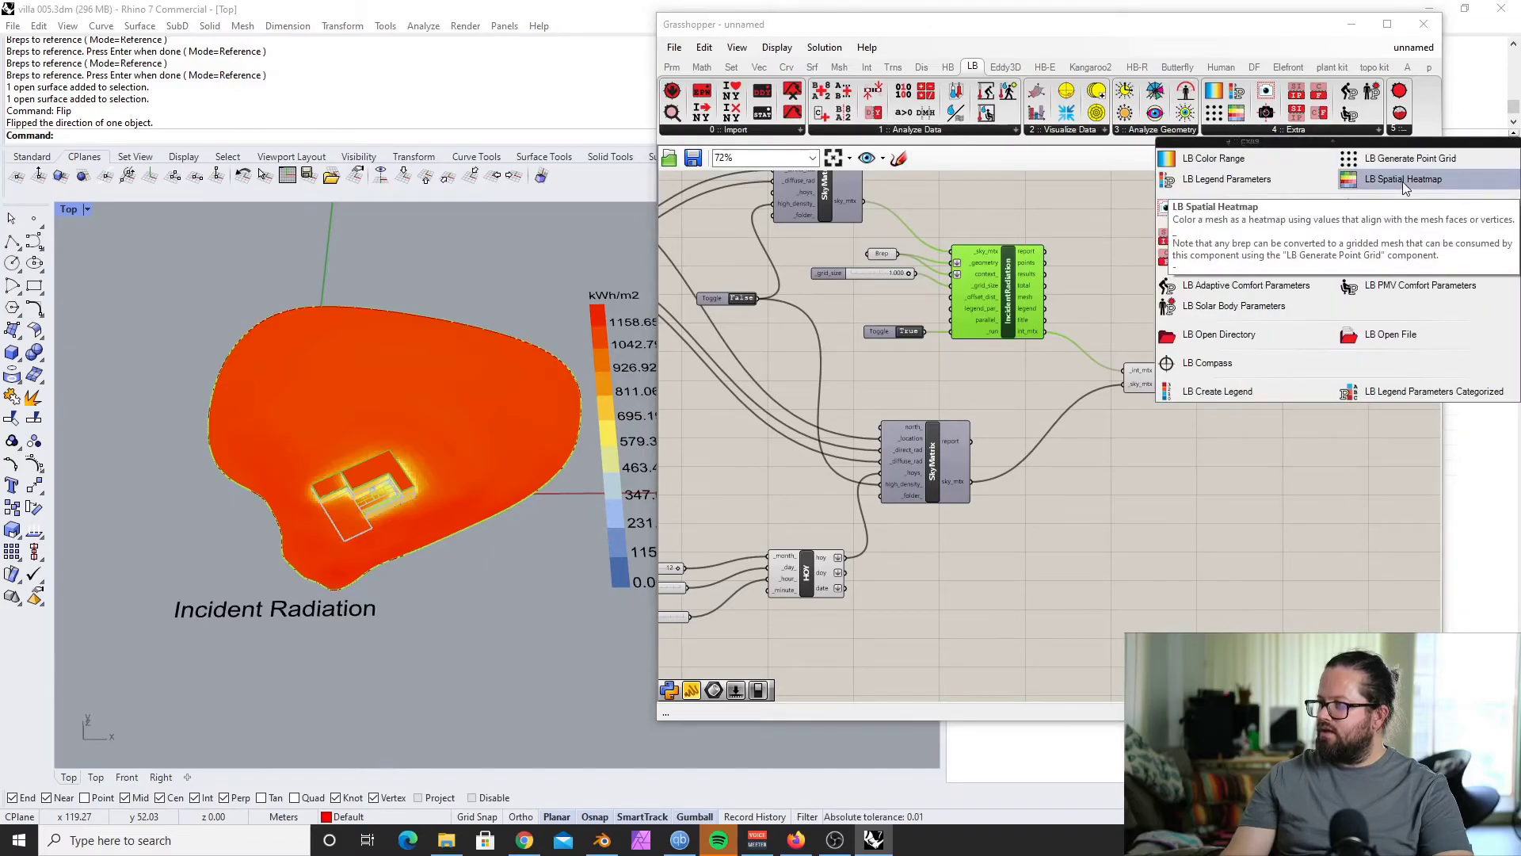
{"action": "left_click", "coordinate": [1404, 184]}
{"action": "left_click", "coordinate": [1314, 401]}
{"action": "left_click_drag", "start_coordinate": [1182, 393], "coordinate": [1279, 378]}
Step: Connect the mesh output of IncidentRadiation to Heatmap's _mesh input and move Heatmap closer to RTrad
{"action": "left_click", "coordinate": [1067, 292]}
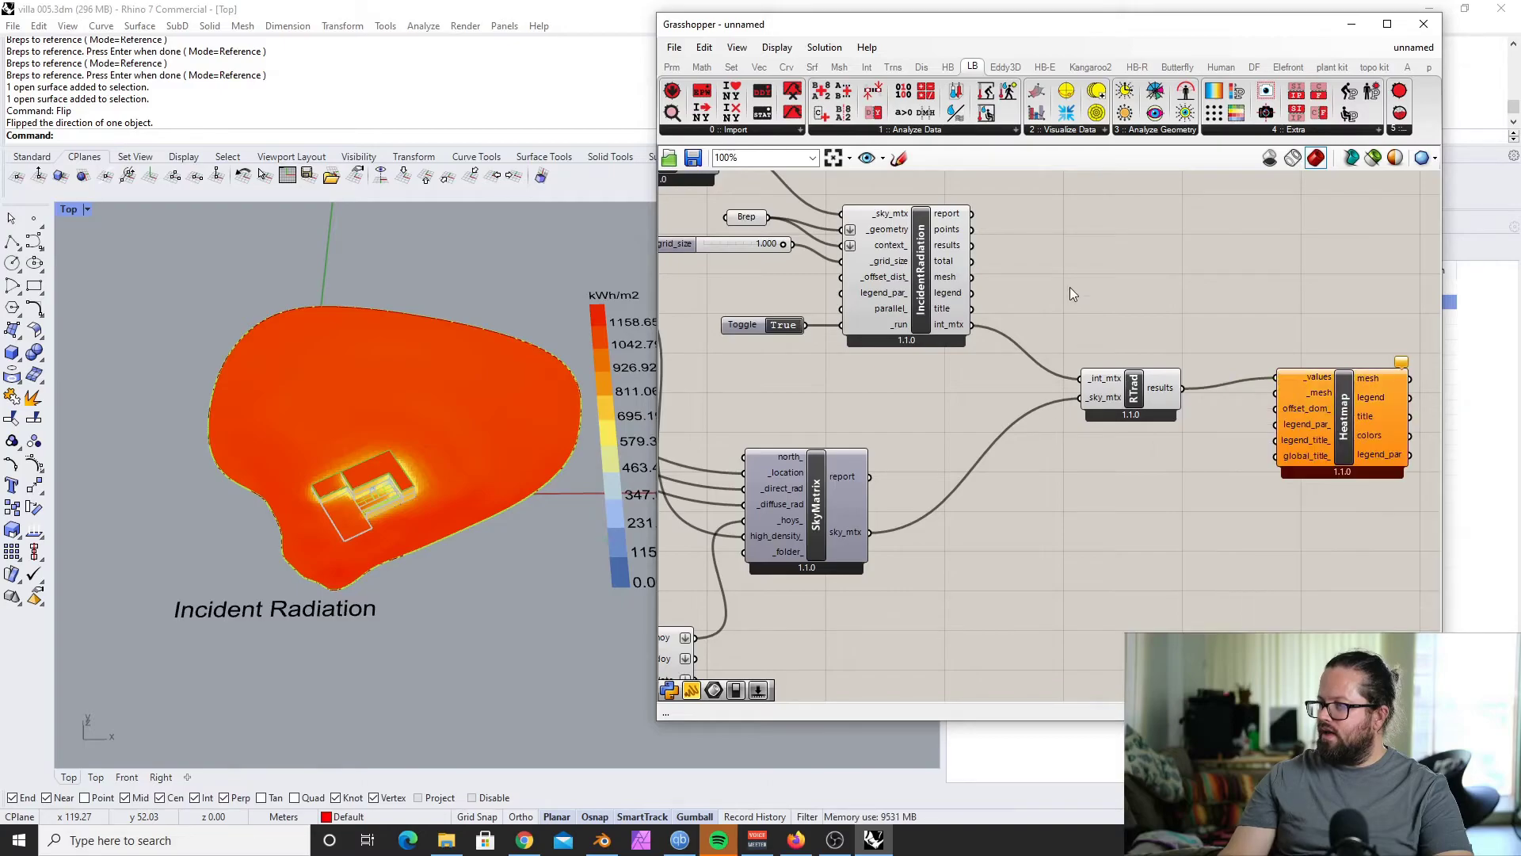
{"action": "left_click", "coordinate": [962, 276]}
{"action": "left_click_drag", "start_coordinate": [968, 276], "coordinate": [1277, 393]}
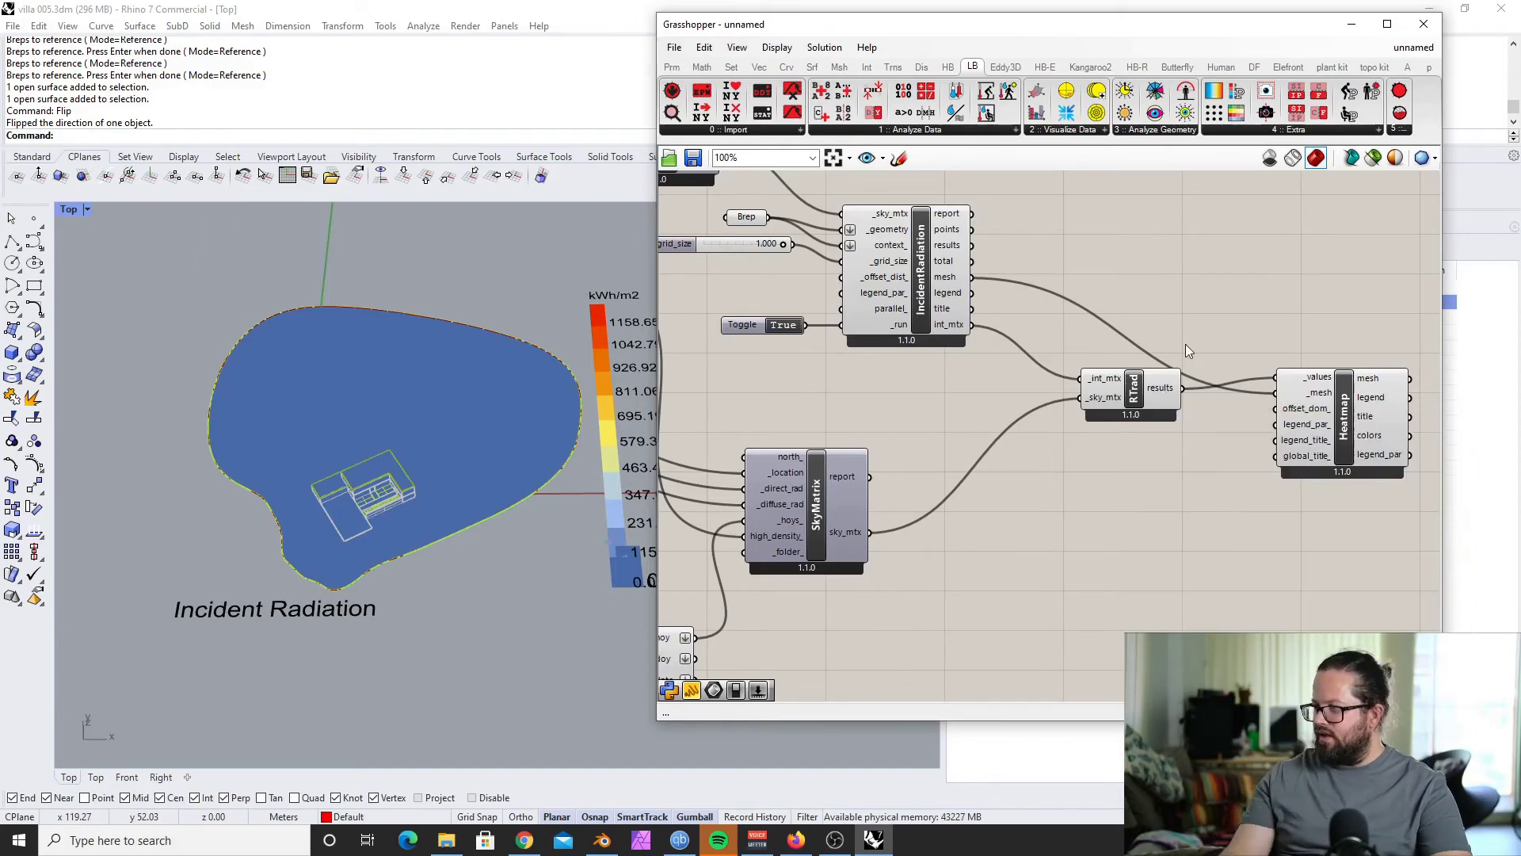
{"action": "left_click_drag", "start_coordinate": [1327, 422], "coordinate": [1303, 414]}
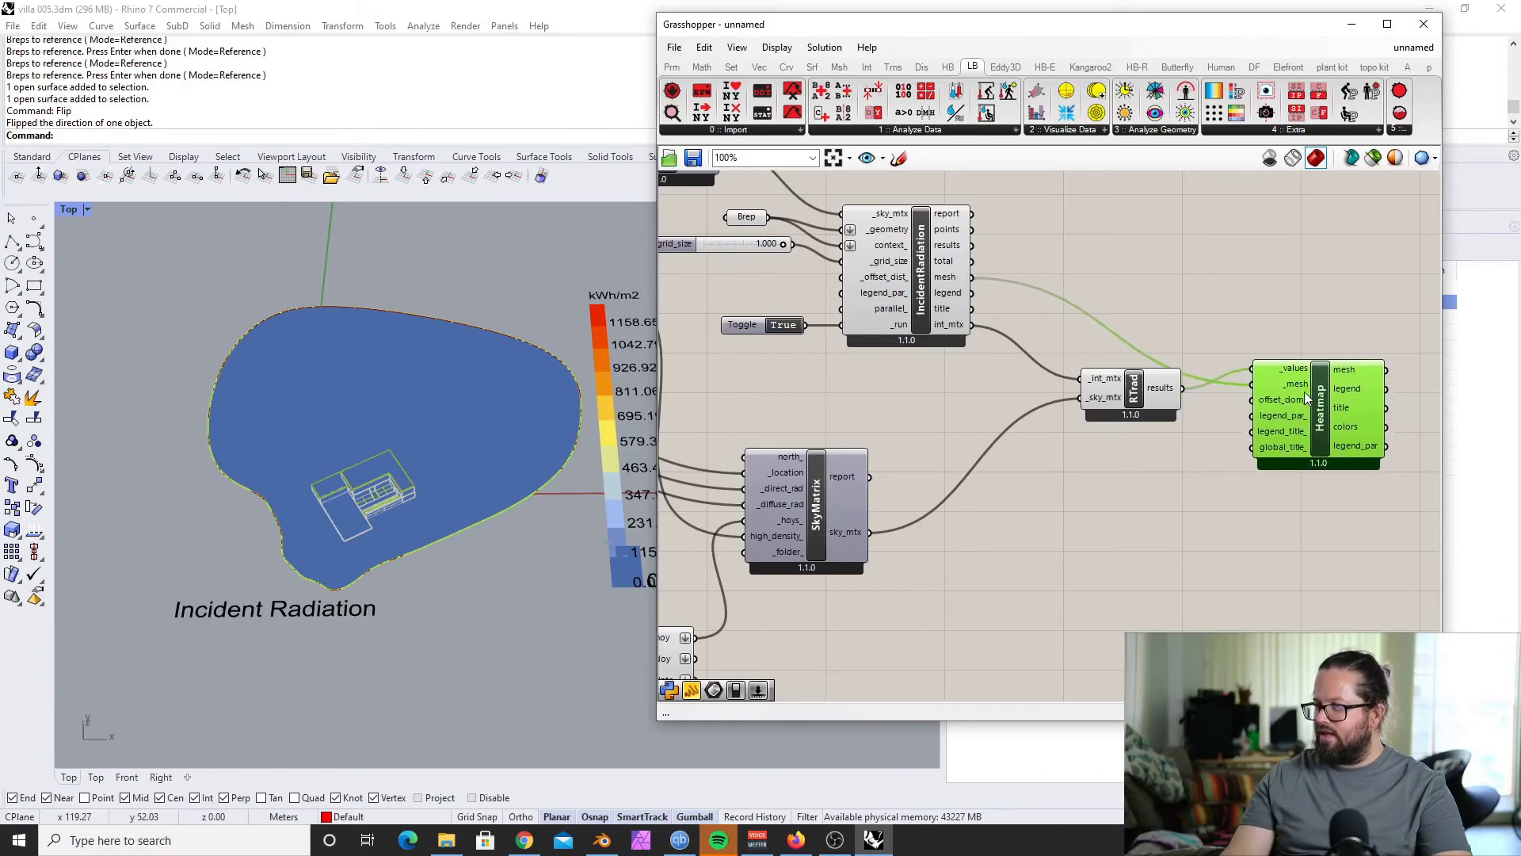
{"action": "left_click", "coordinate": [1215, 482]}
Step: Move the lower SkyMatrix closer to RTrad and turn off the preview of IncidentRadiation
{"action": "scroll", "coordinate": [984, 390], "scroll_direction": "down", "scroll_amount": 2}
{"action": "scroll", "coordinate": [965, 430], "scroll_direction": "up", "scroll_amount": 1}
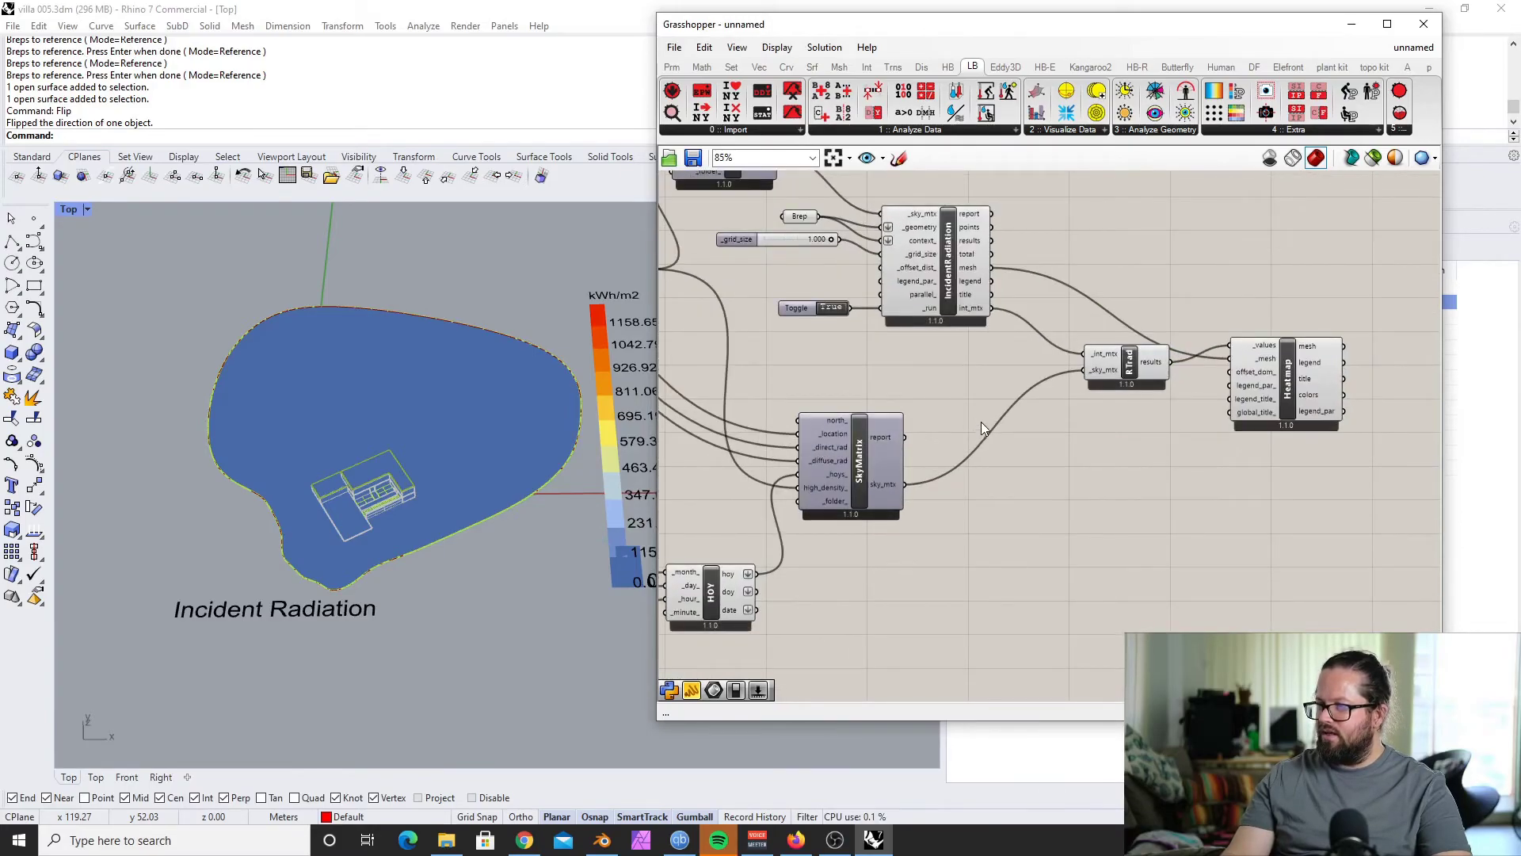
{"action": "left_click_drag", "start_coordinate": [863, 460], "coordinate": [935, 415]}
{"action": "left_click", "coordinate": [939, 255]}
{"action": "right_click", "coordinate": [949, 254]}
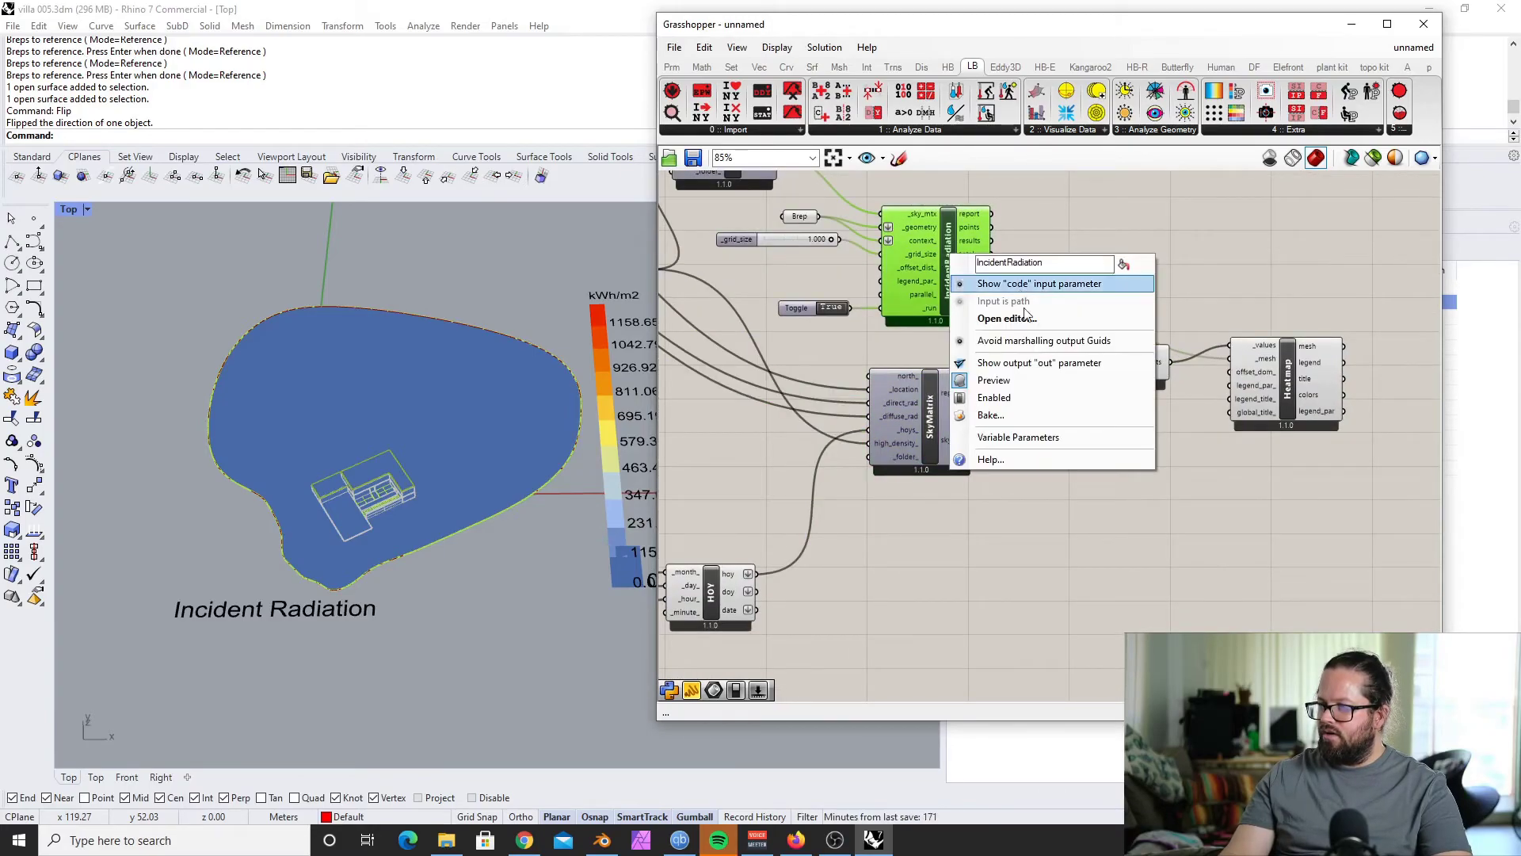
{"action": "left_click", "coordinate": [1018, 381]}
Step: Set the _hour_ slider feeding HOY to 13
{"action": "scroll", "coordinate": [825, 514], "scroll_direction": "down", "scroll_amount": 5}
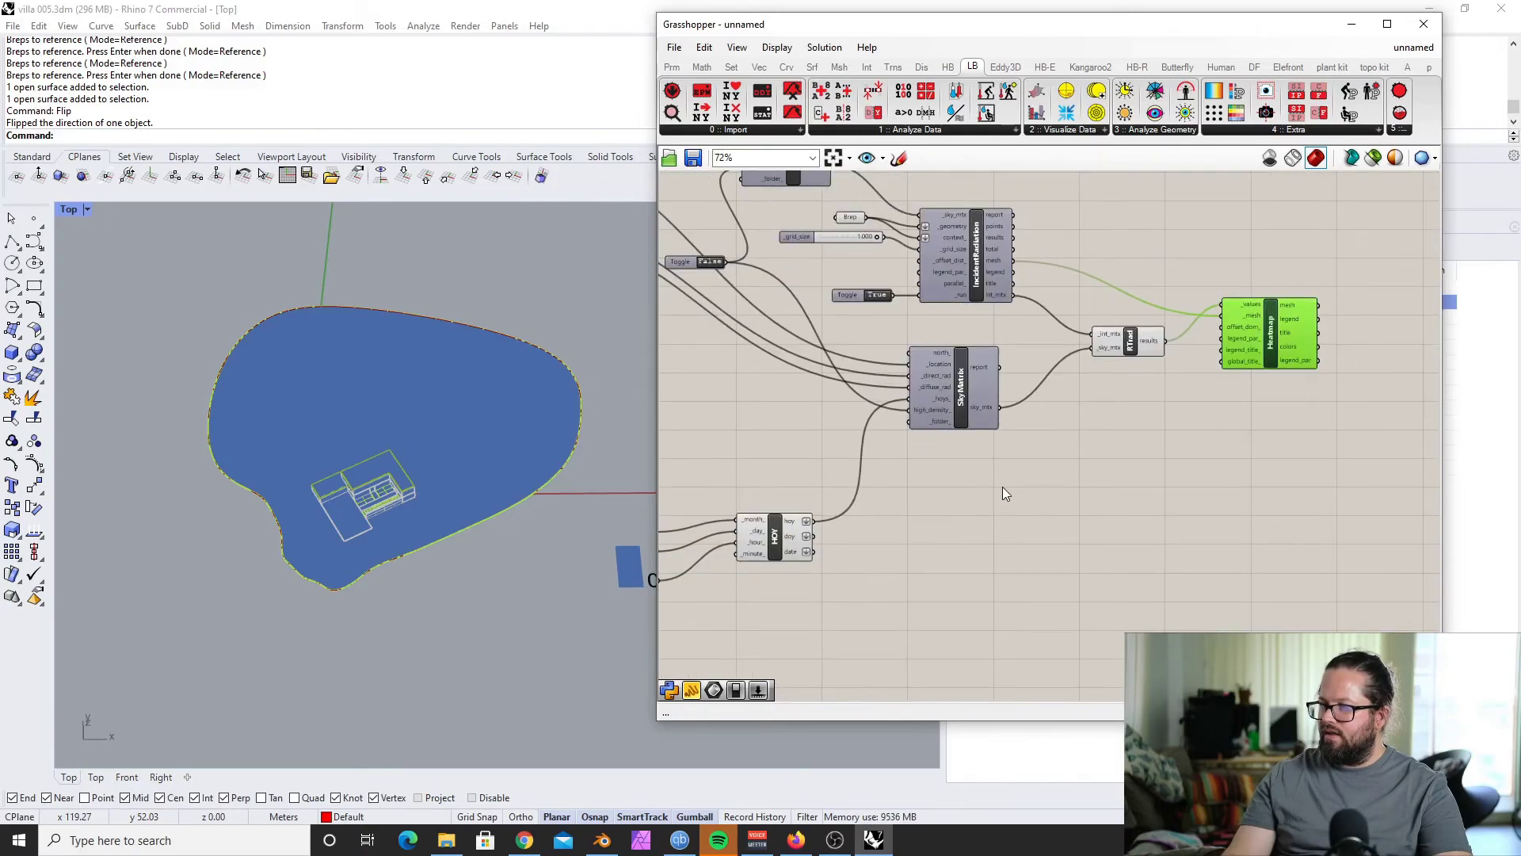
{"action": "scroll", "coordinate": [896, 502], "scroll_direction": "up", "scroll_amount": 5}
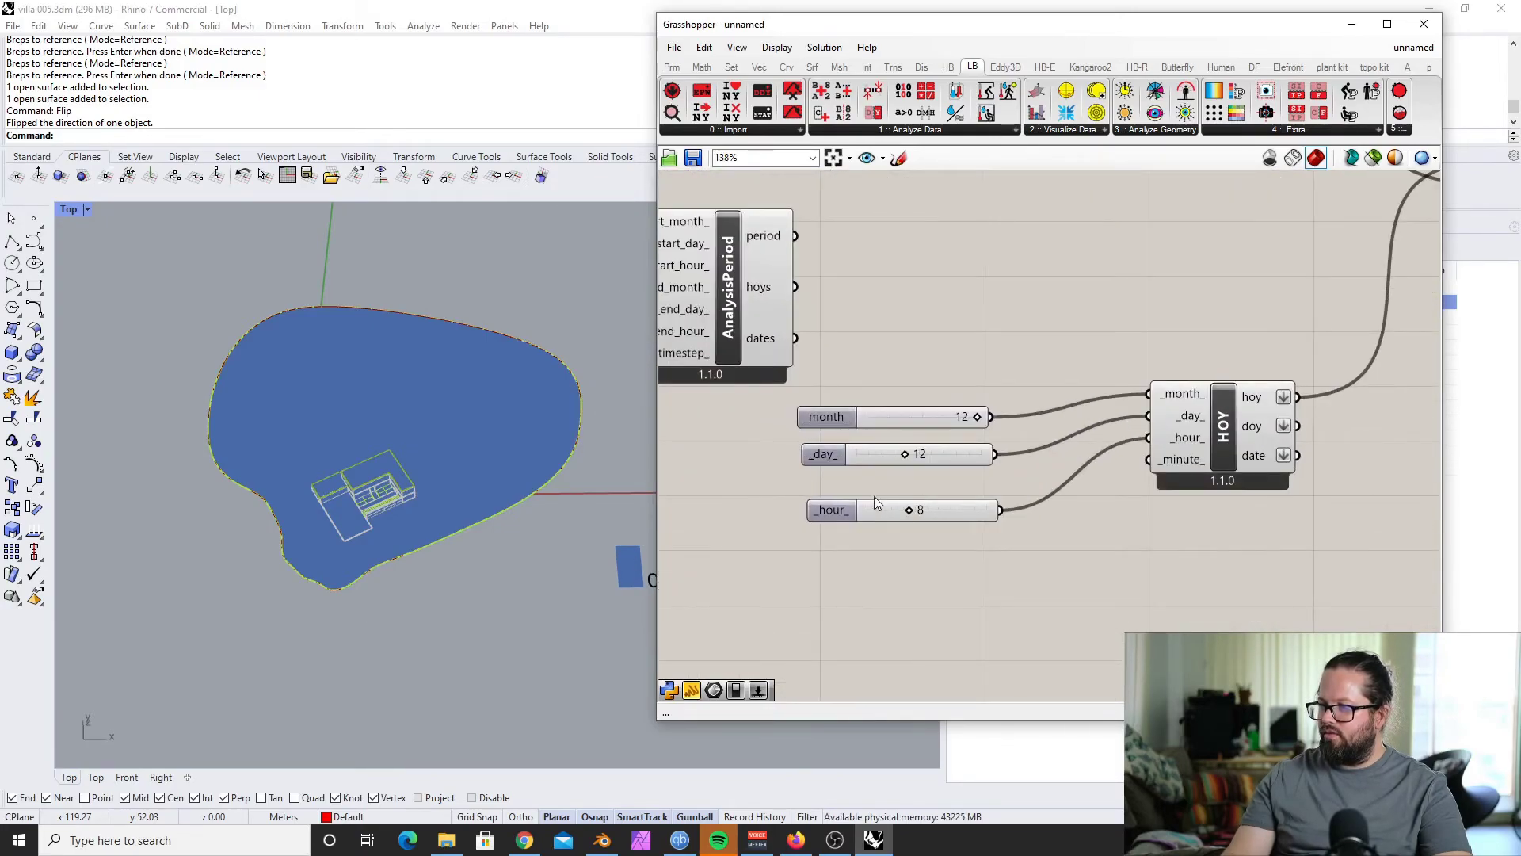
{"action": "left_click_drag", "start_coordinate": [907, 510], "coordinate": [943, 511]}
{"action": "scroll", "coordinate": [935, 515], "scroll_direction": "down", "scroll_amount": 5}
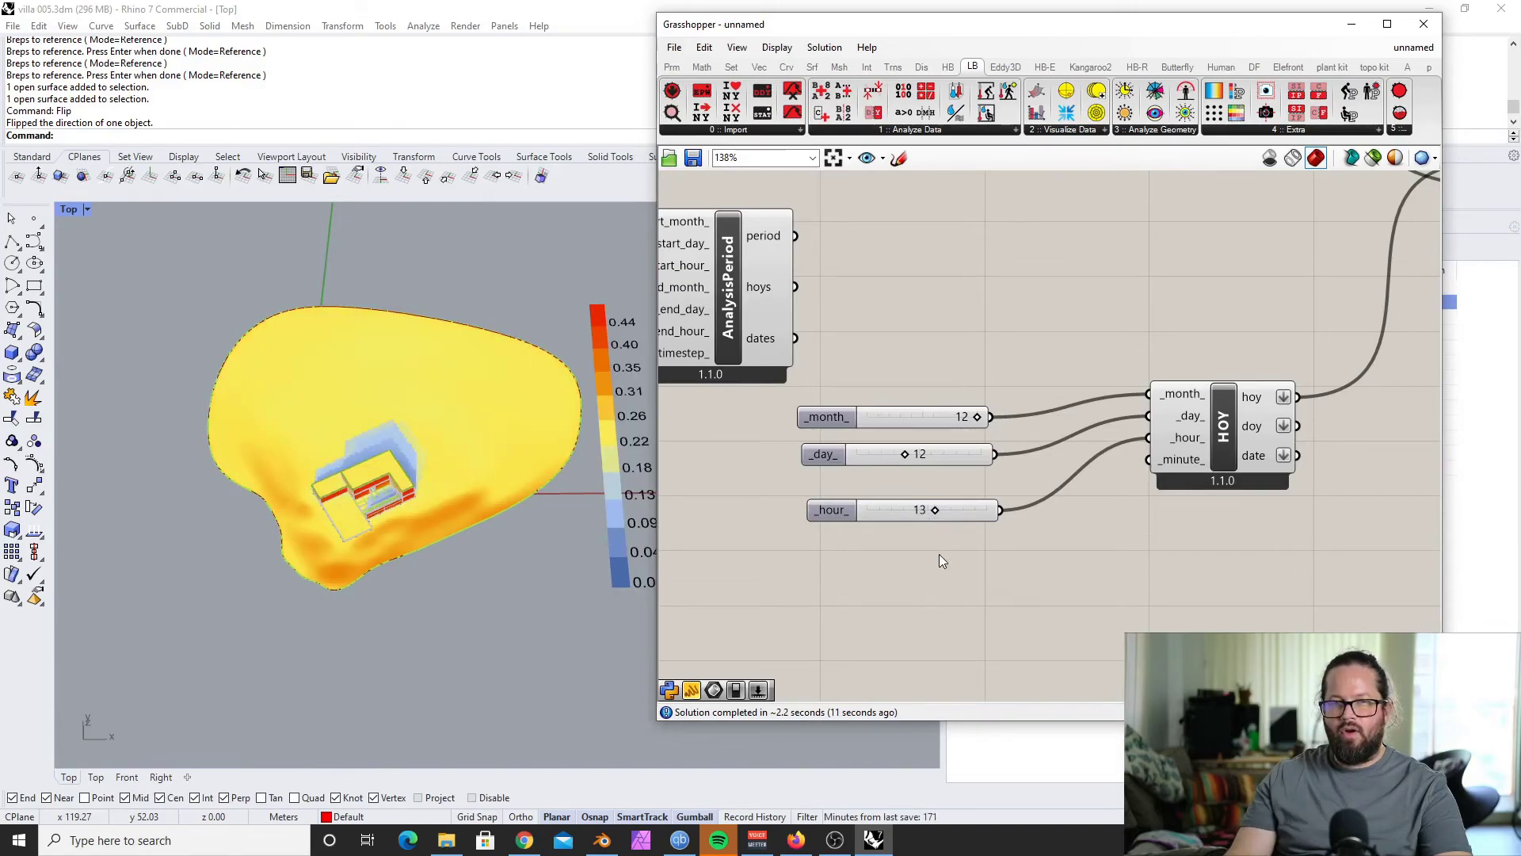
Step: Examine the real-time radiation heatmap and its legend in Rhino, along with the component chain producing them
{"action": "scroll", "coordinate": [862, 388], "scroll_direction": "down", "scroll_amount": 5}
{"action": "scroll", "coordinate": [1047, 324], "scroll_direction": "up", "scroll_amount": 5}
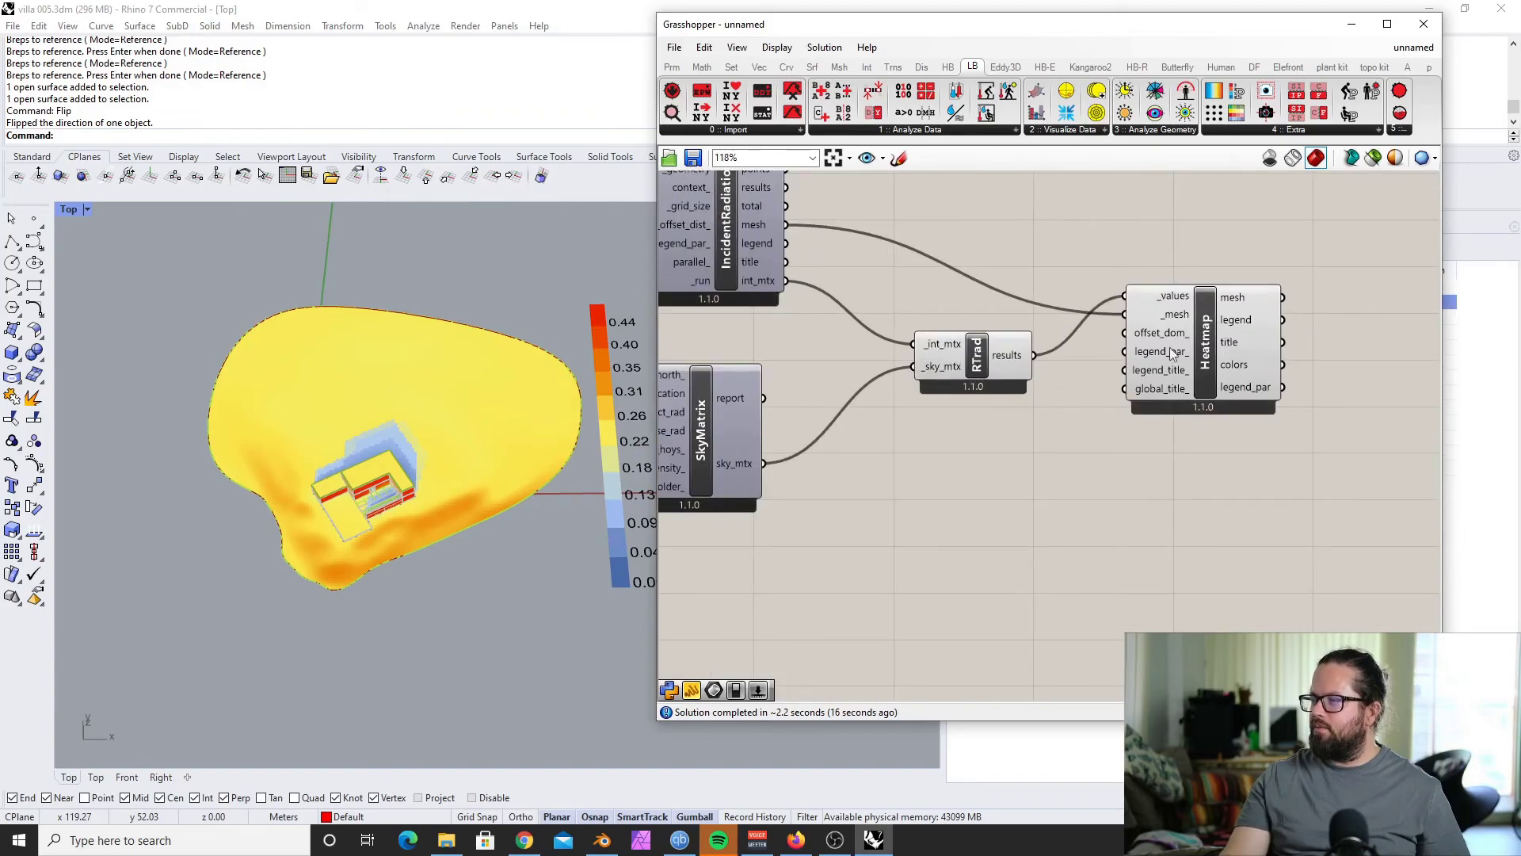
{"action": "scroll", "coordinate": [1093, 364], "scroll_direction": "down", "scroll_amount": 3}
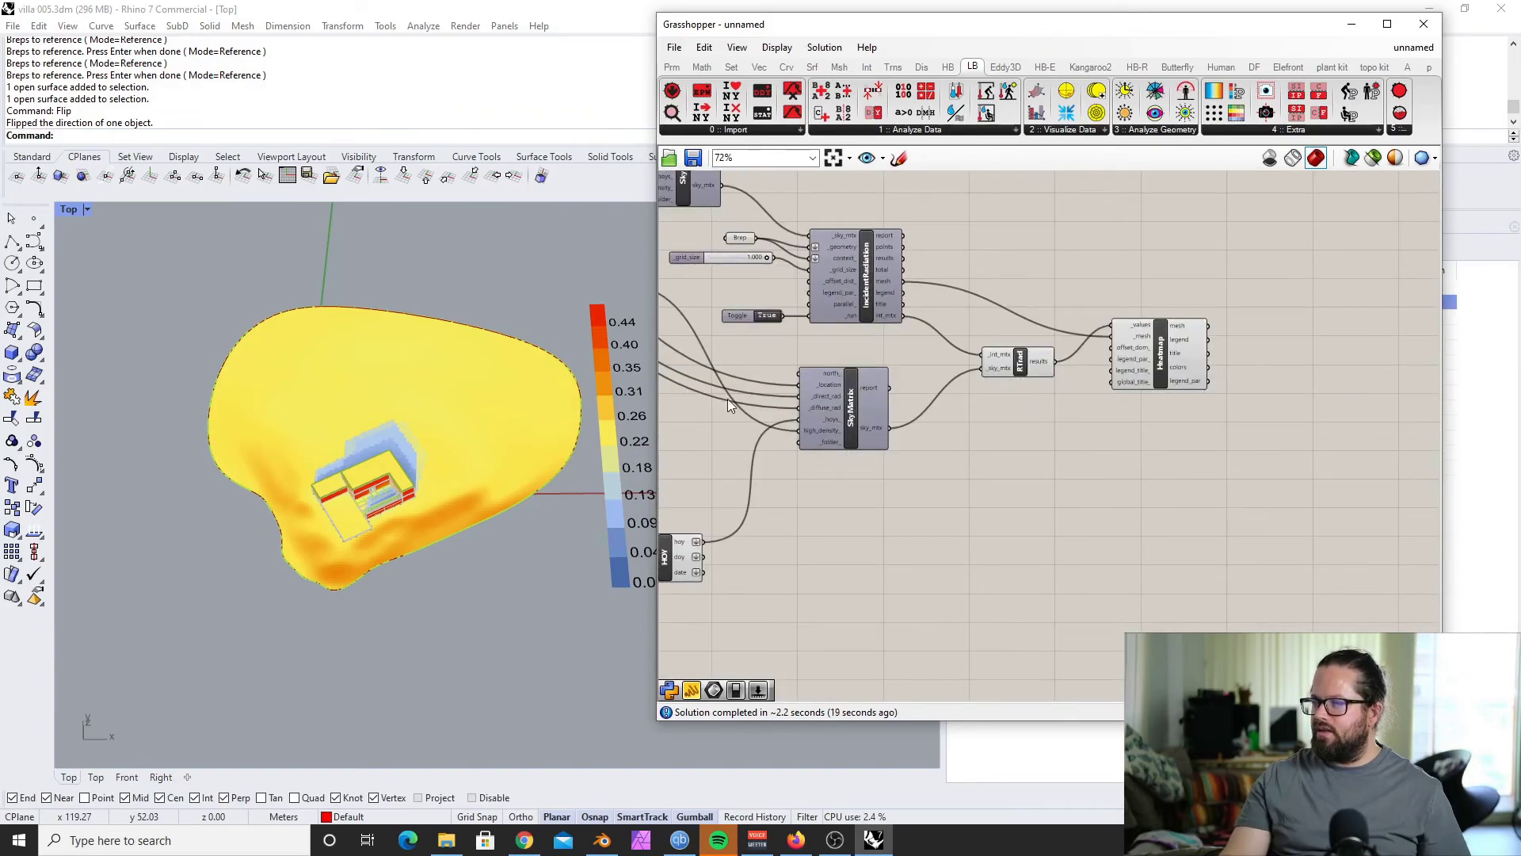
{"action": "scroll", "coordinate": [390, 447], "scroll_direction": "down", "scroll_amount": 4}
{"action": "scroll", "coordinate": [500, 403], "scroll_direction": "up", "scroll_amount": 2}
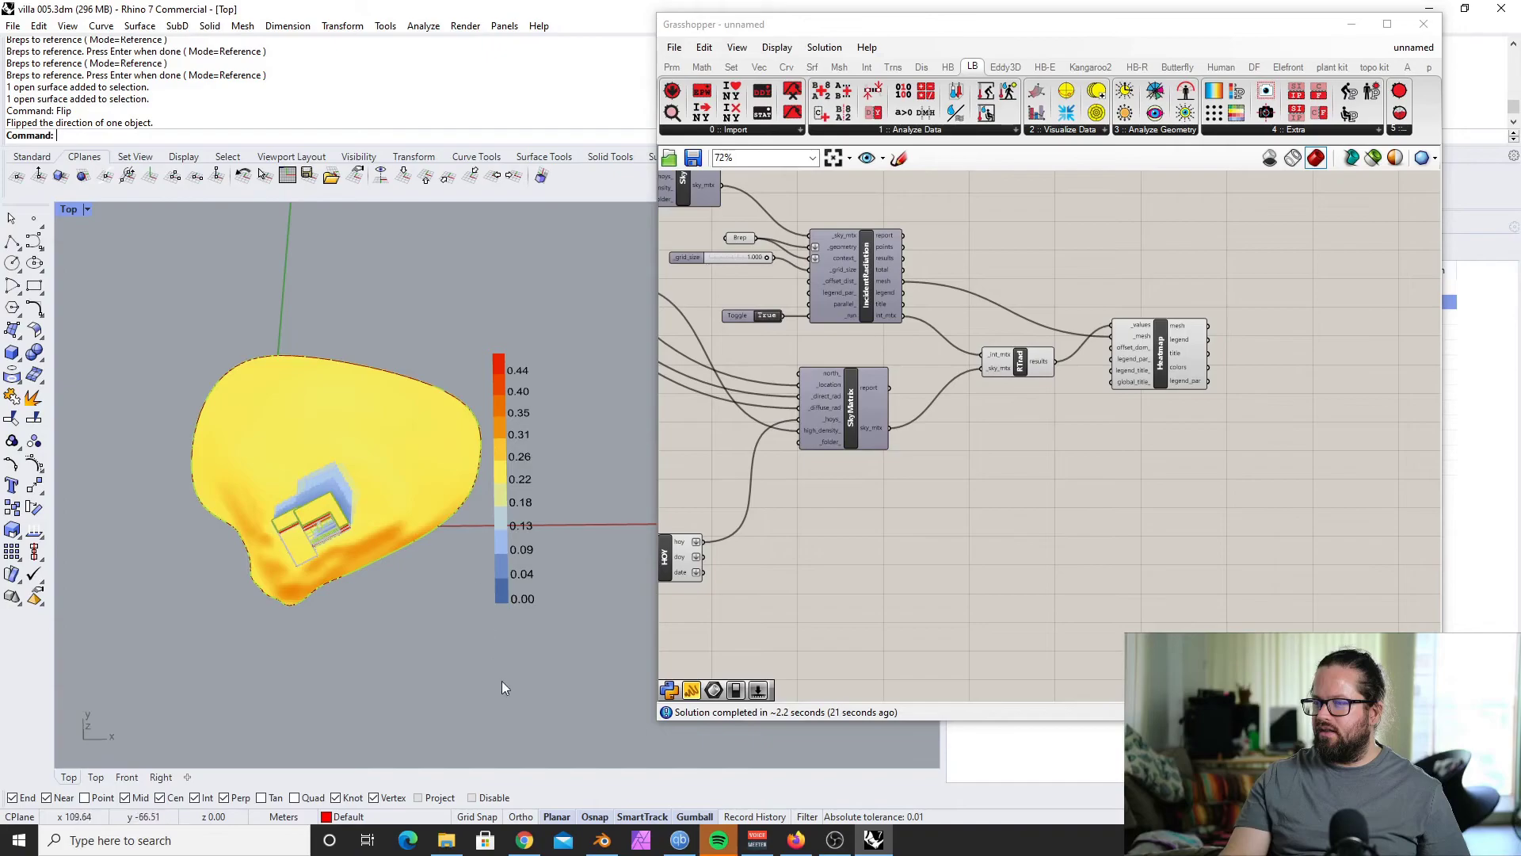
{"action": "right_click_drag", "start_coordinate": [444, 558], "coordinate": [442, 521]}
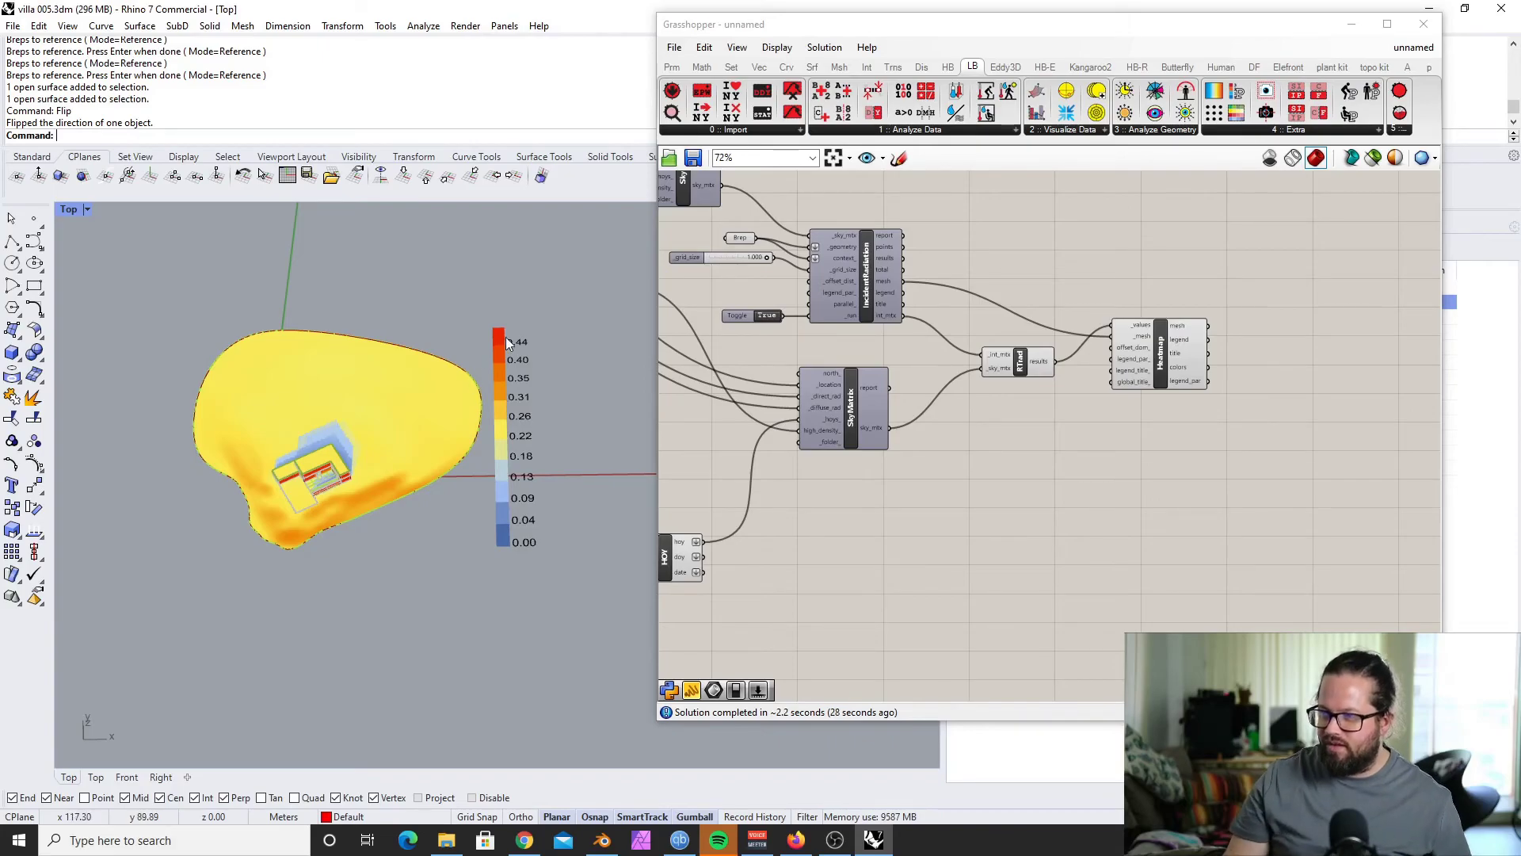
{"action": "left_click", "coordinate": [1032, 431]}
{"action": "left_click", "coordinate": [939, 487]}
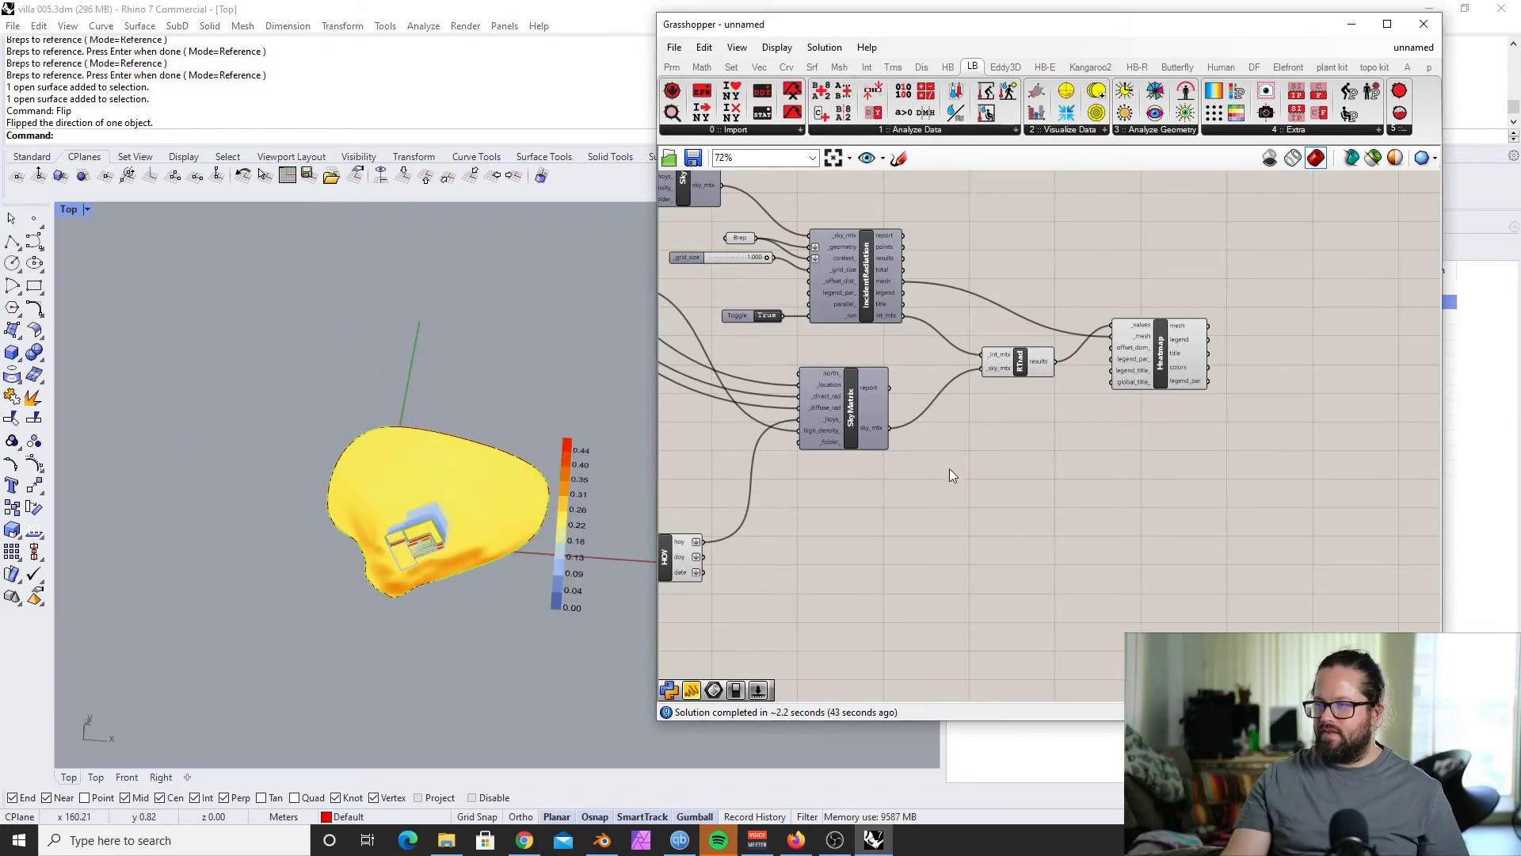
{"action": "scroll", "coordinate": [947, 456], "scroll_direction": "down", "scroll_amount": 4}
{"action": "scroll", "coordinate": [753, 531], "scroll_direction": "up", "scroll_amount": 2}
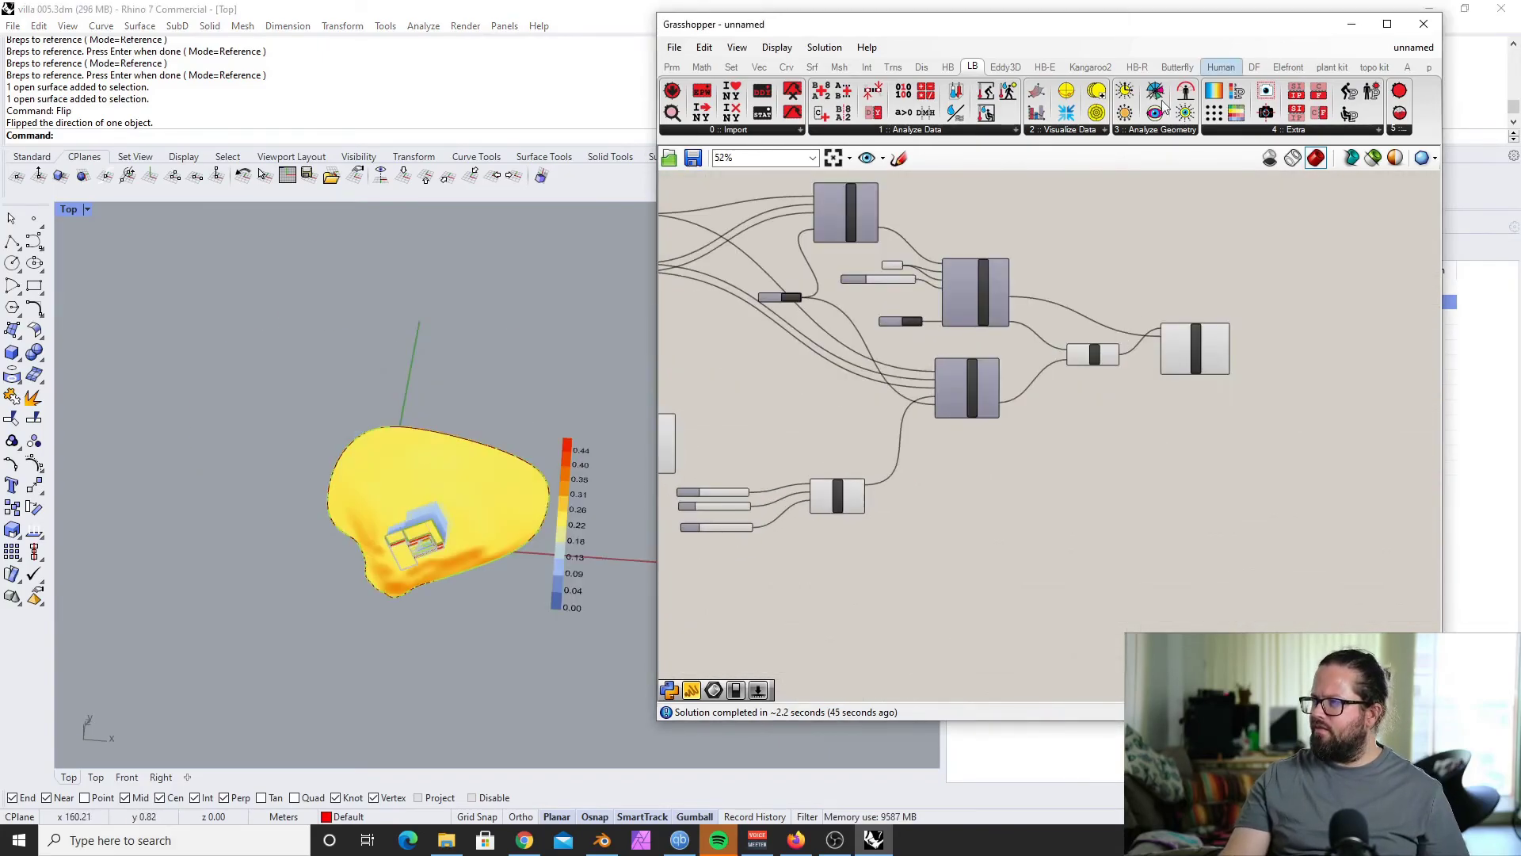
{"action": "left_click", "coordinate": [1163, 131]}
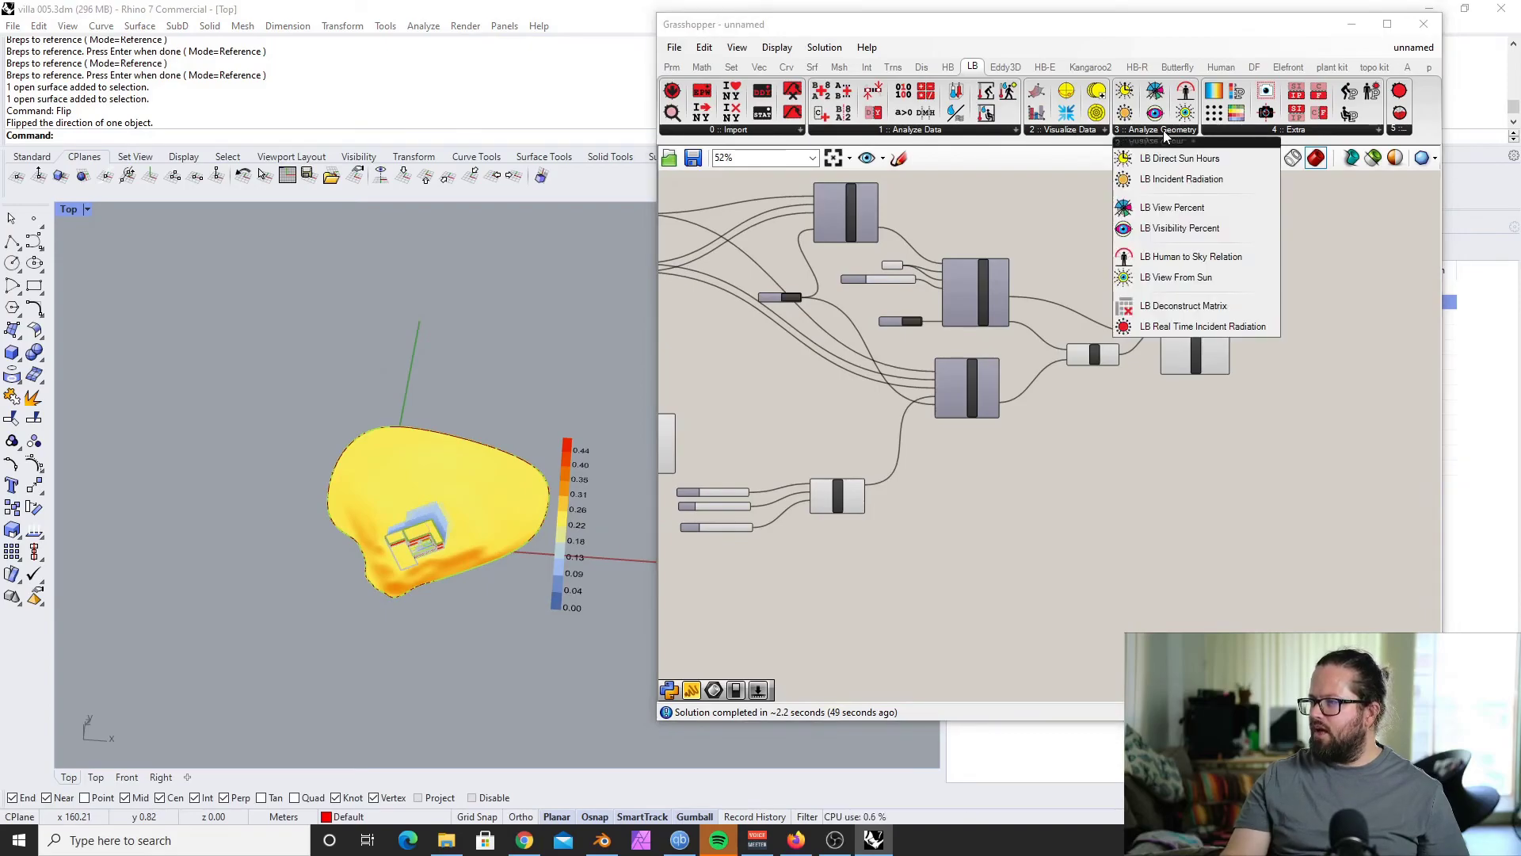
{"action": "scroll", "coordinate": [1019, 297], "scroll_direction": "down", "scroll_amount": 2}
{"action": "scroll", "coordinate": [1018, 293], "scroll_direction": "up", "scroll_amount": 4}
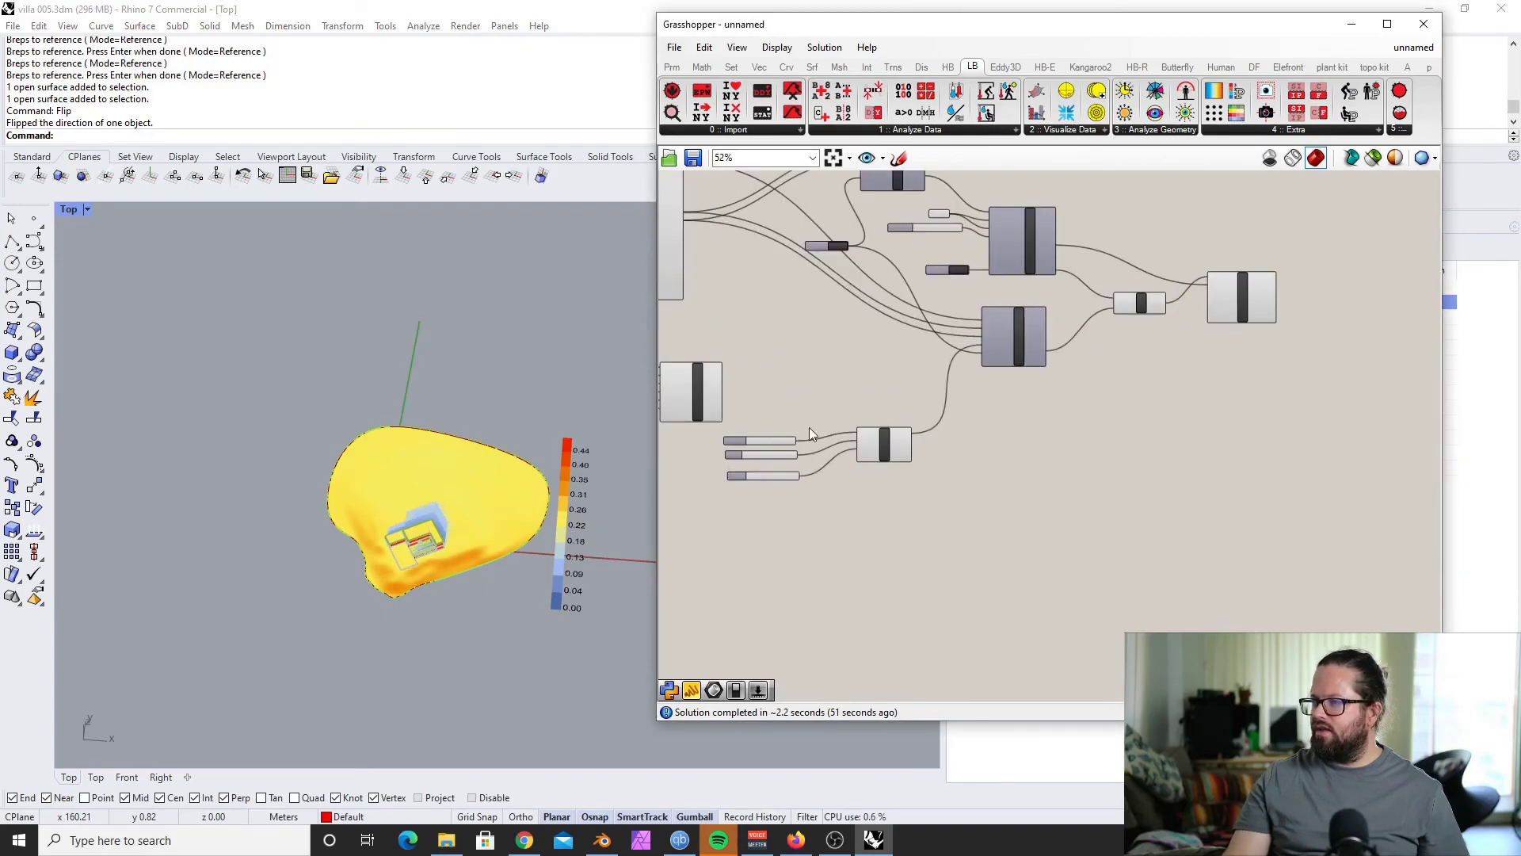